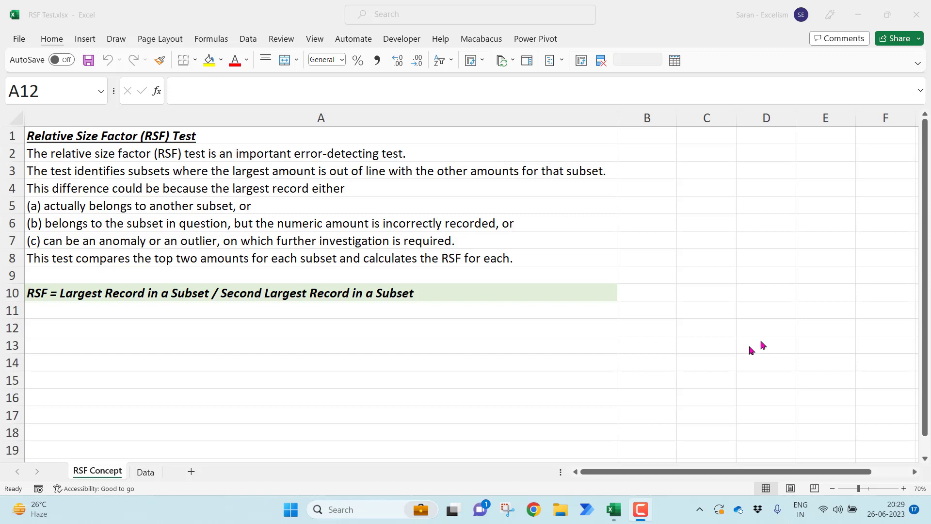
Open the Data sheet and review the Particulars and Value columns
{"action": "left_click", "coordinate": [146, 472]}
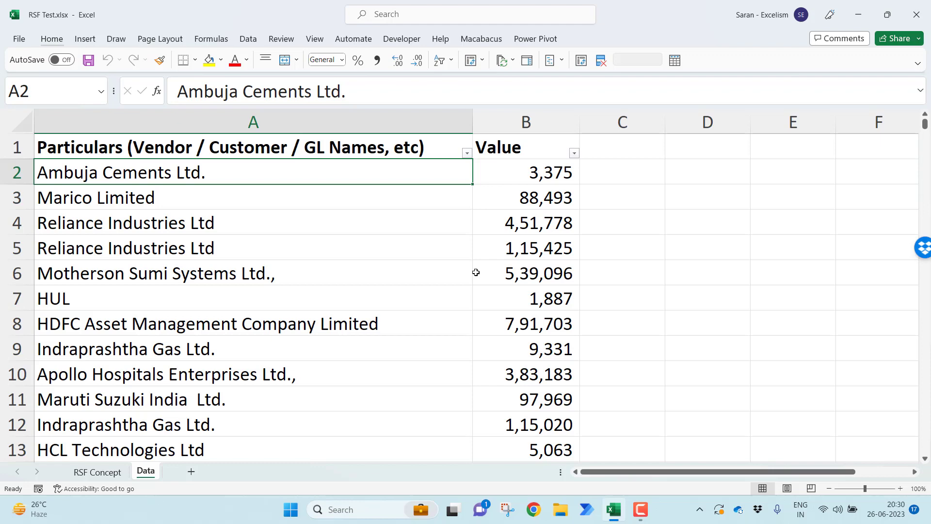
{"action": "key", "text": "Right"}
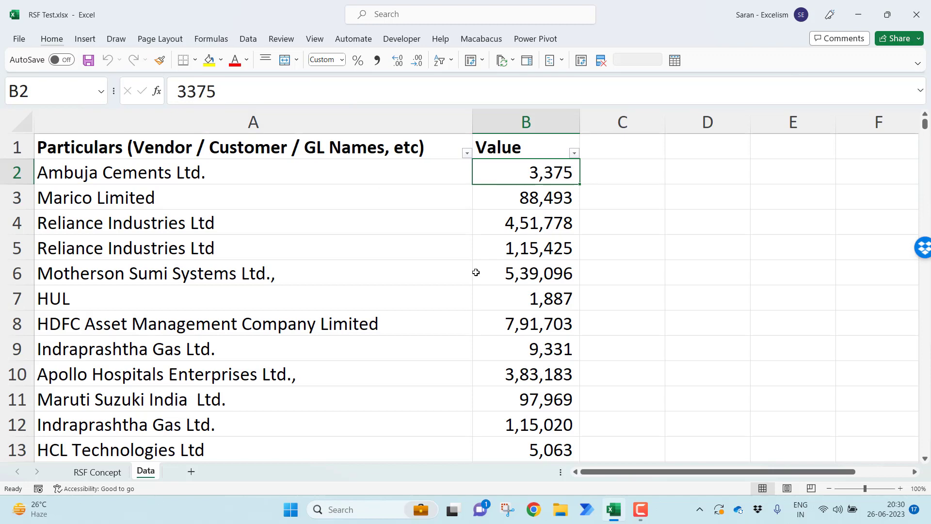
{"action": "key", "text": "Left"}
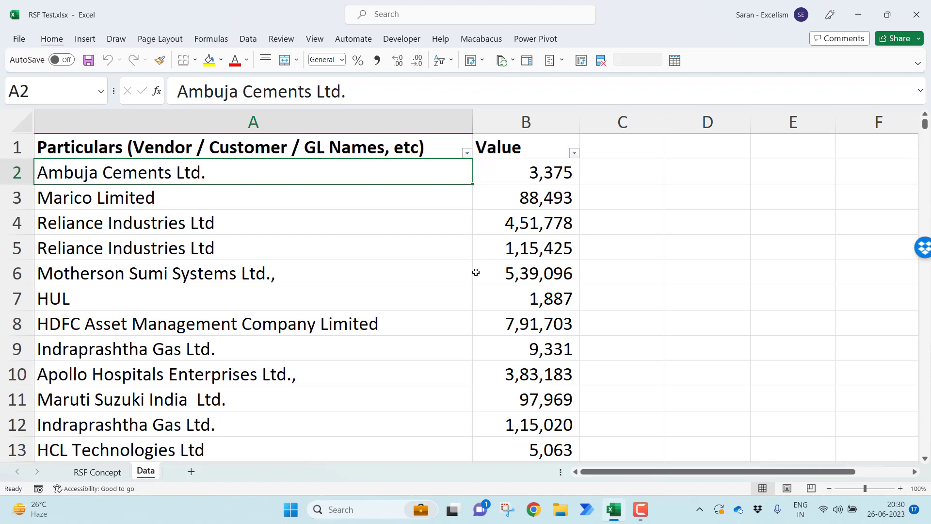
{"action": "key", "text": "Right"}
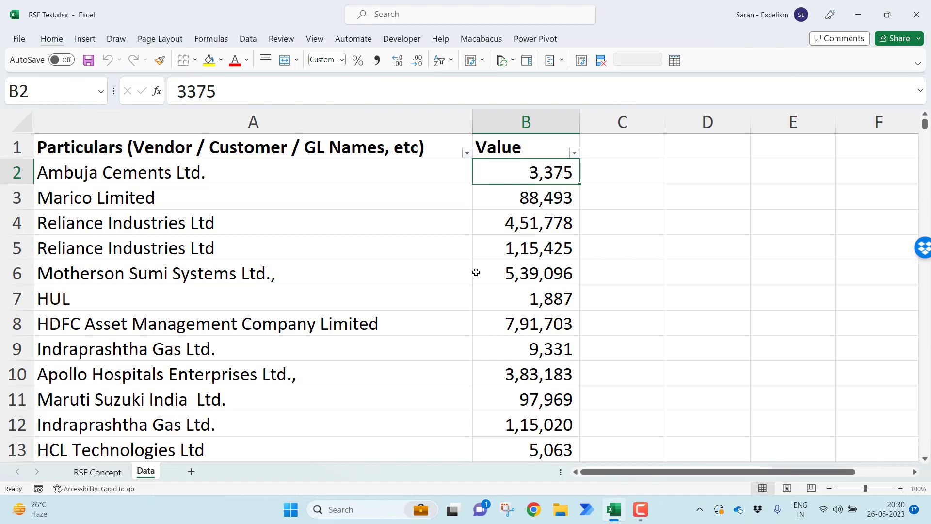
Add a new worksheet after the Data sheet and rename it RSF-1
{"action": "left_click", "coordinate": [193, 471]}
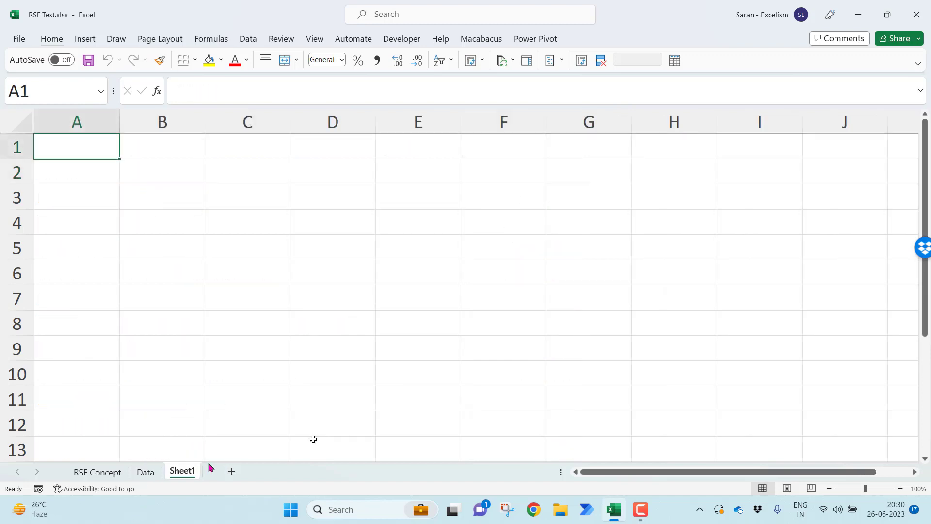
{"action": "left_click", "coordinate": [901, 488]}
{"action": "left_click", "coordinate": [901, 489]}
{"action": "left_click", "coordinate": [900, 488]}
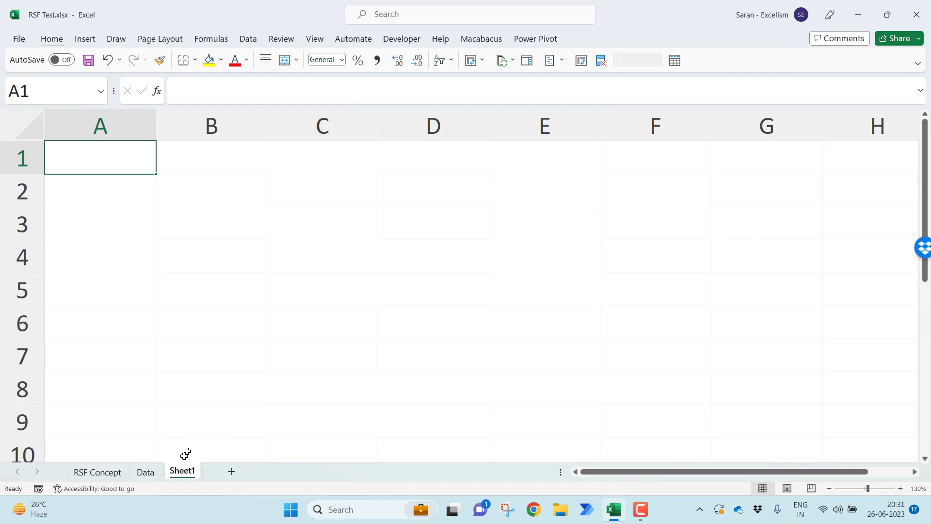
{"action": "double_click", "coordinate": [180, 473]}
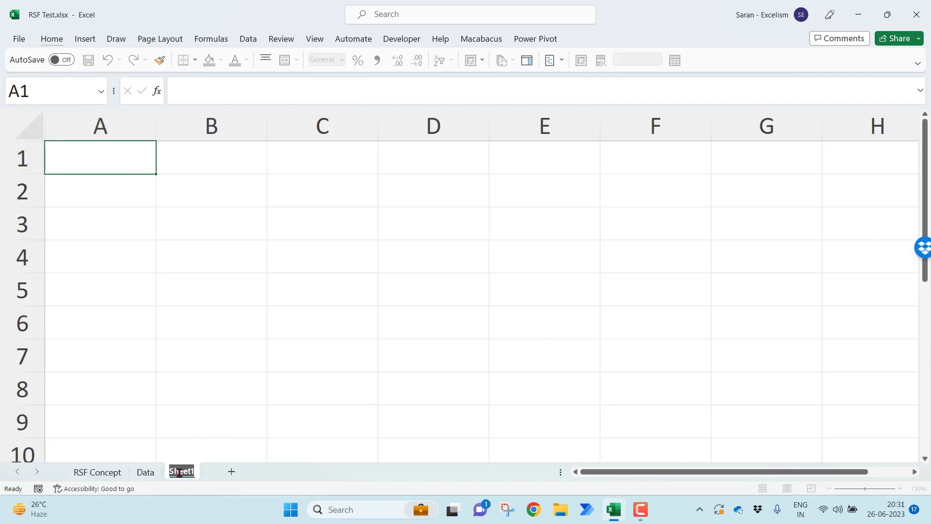
{"action": "type", "text": "RSF"}
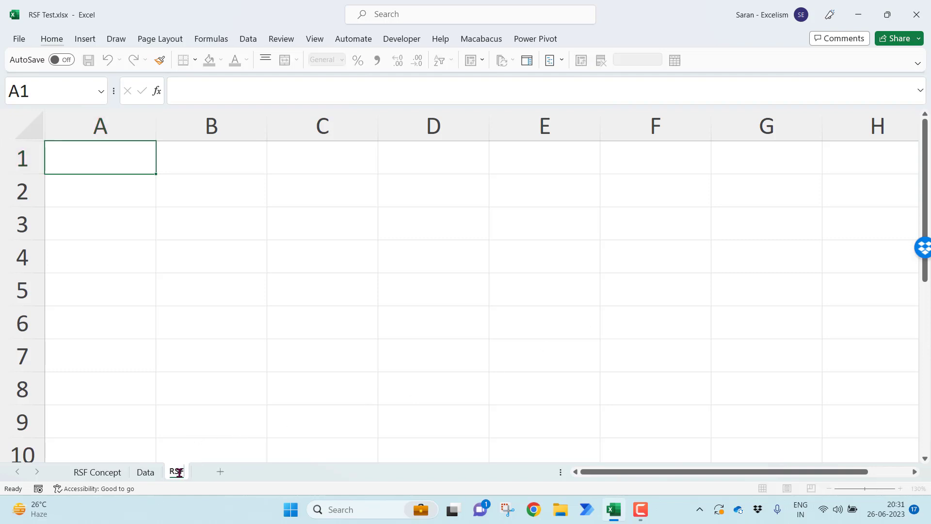
{"action": "type", "text": "-1"}
{"action": "key", "text": "Return"}
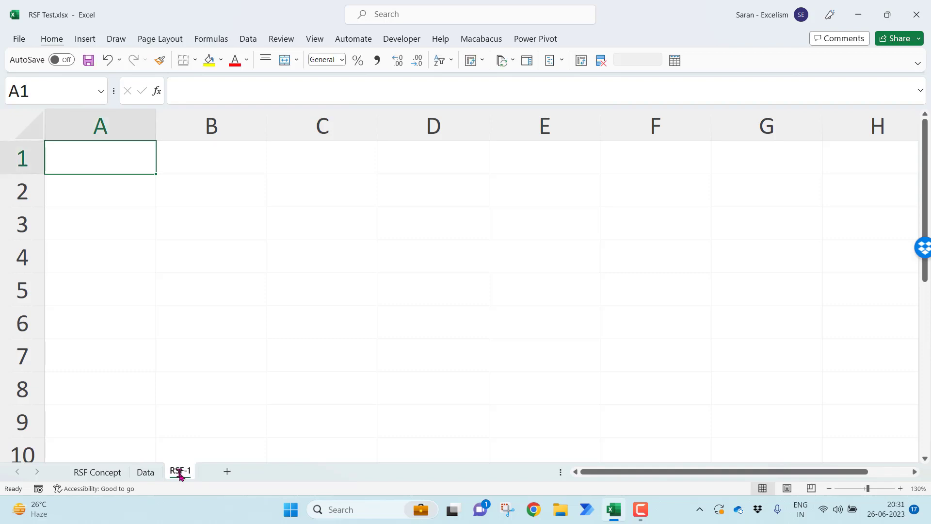
Enter the header Vendor Name in cell A1 and autofit the width of column A
{"action": "type", "text": "Vedn"}
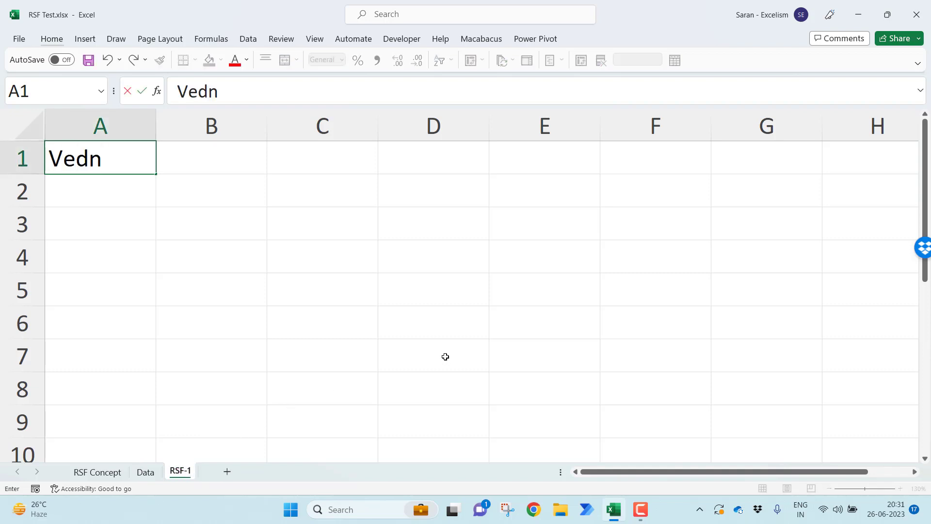
{"action": "key", "text": "BackSpace"}
{"action": "key", "text": "BackSpace"}
{"action": "type", "text": "ndor Name"}
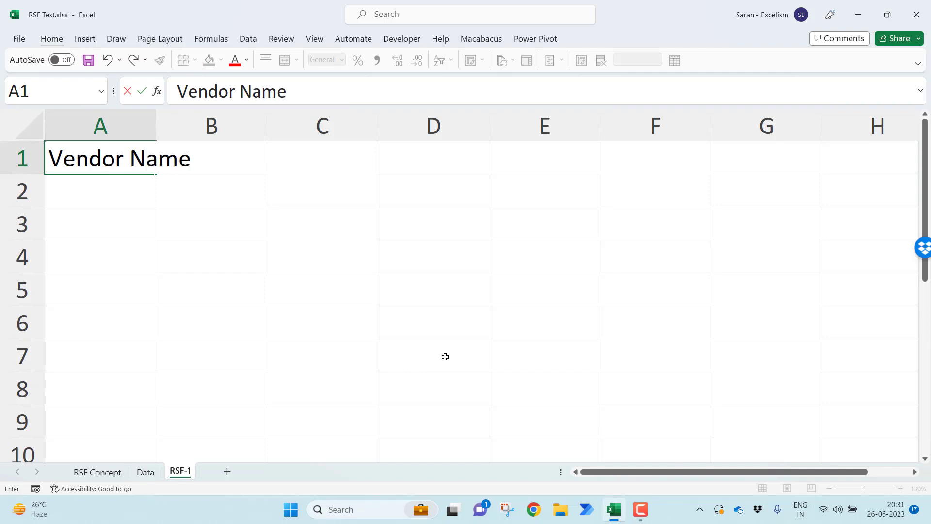
{"action": "key", "text": "Return"}
{"action": "key", "text": "Up"}
{"action": "key", "text": "alt"}
{"action": "key", "text": "h"}
{"action": "key", "text": "o"}
{"action": "key", "text": "i"}
{"action": "key", "text": "Down"}
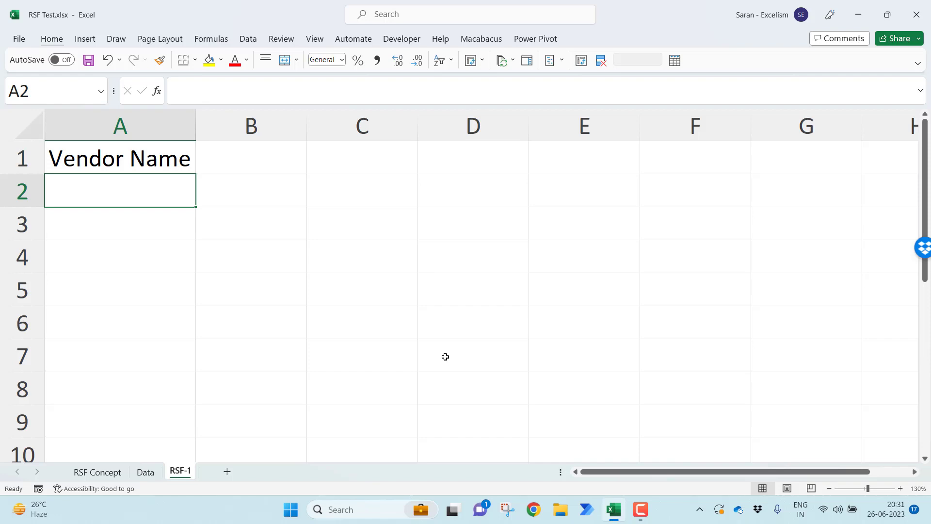
List the distinct vendors from cell A2 with the formula =UNIQUE(Data!A2:A2084)
{"action": "type", "text": "=uni"}
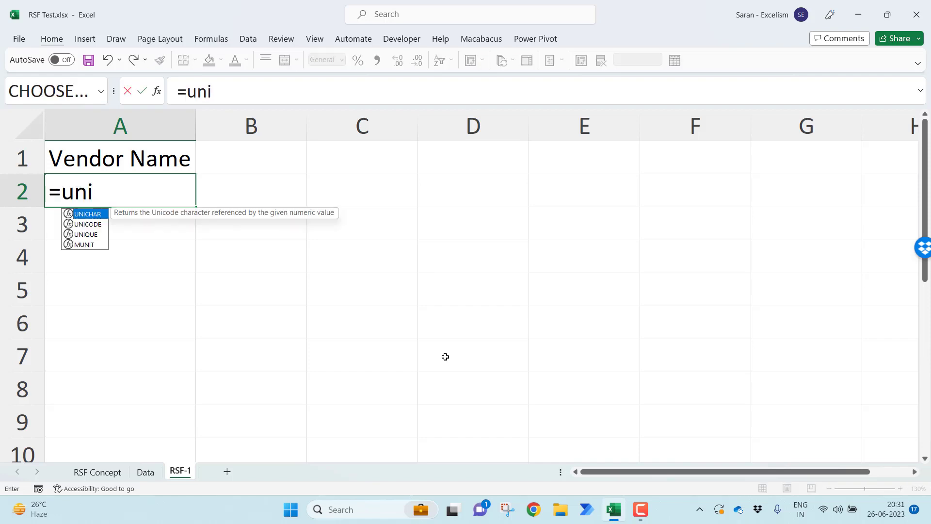
{"action": "key", "text": "Down"}
{"action": "key", "text": "Down"}
{"action": "key", "text": "Tab"}
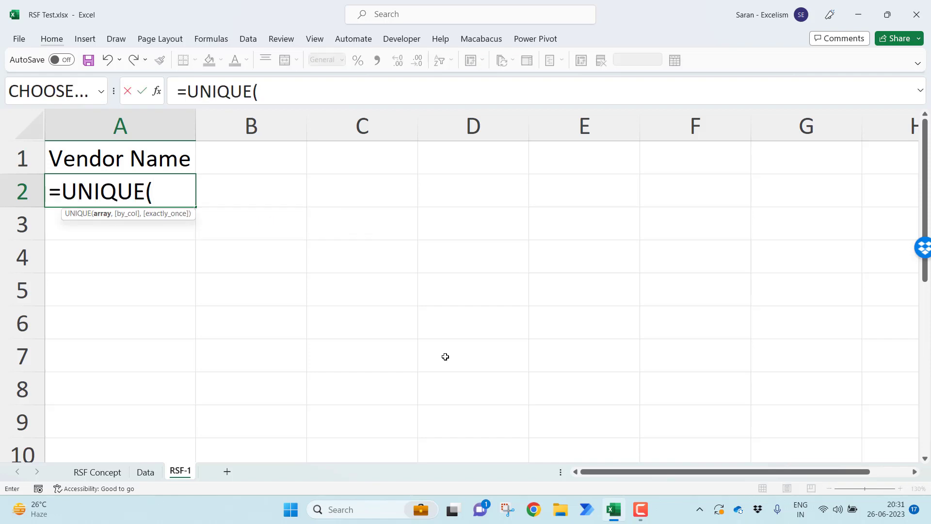
{"action": "left_click", "coordinate": [147, 475]}
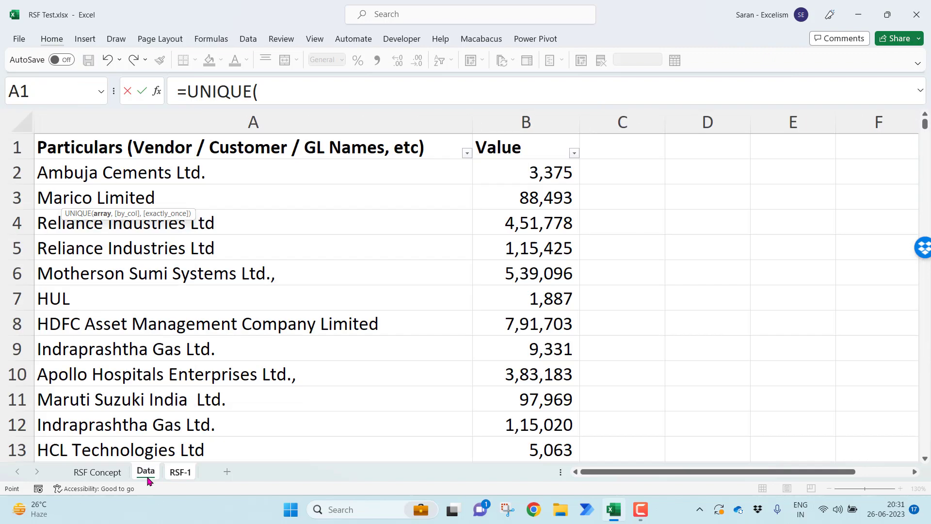
{"action": "left_click", "coordinate": [239, 170]}
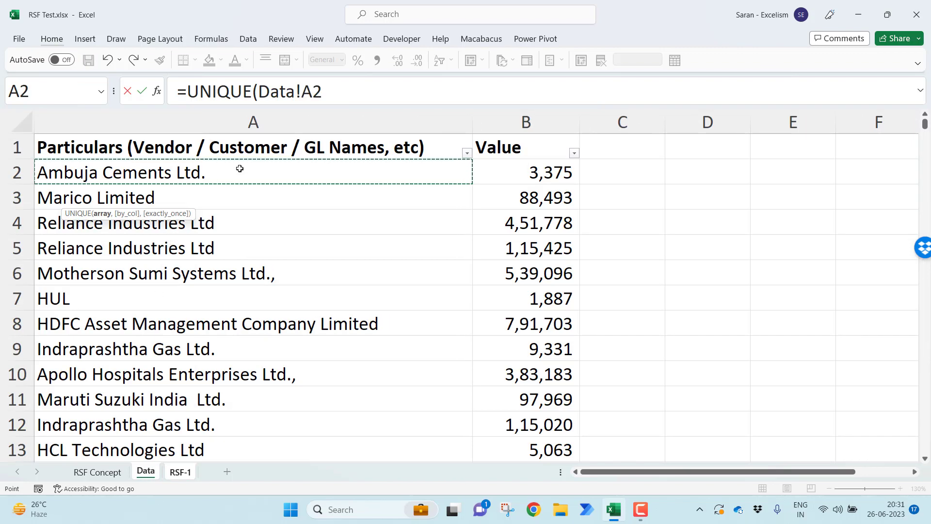
{"action": "key", "text": "ctrl+shift+Down"}
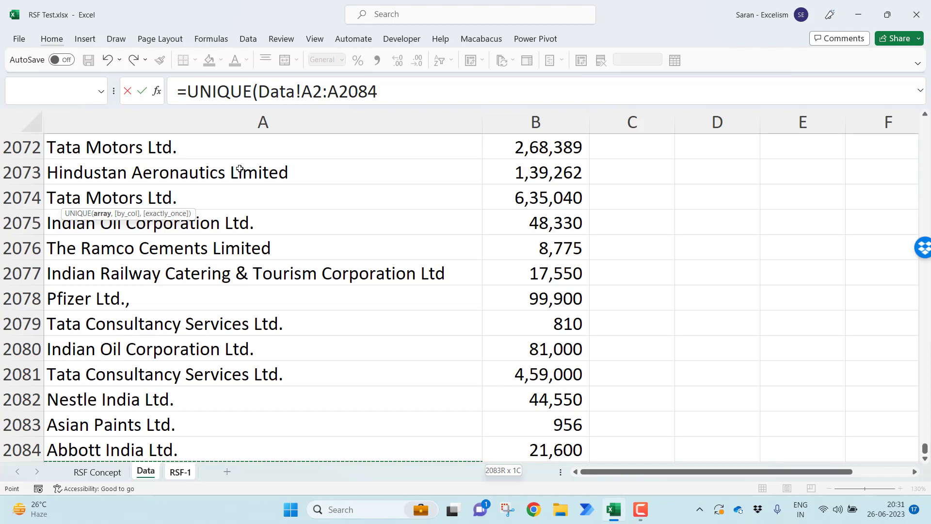
{"action": "type", "text": ")"}
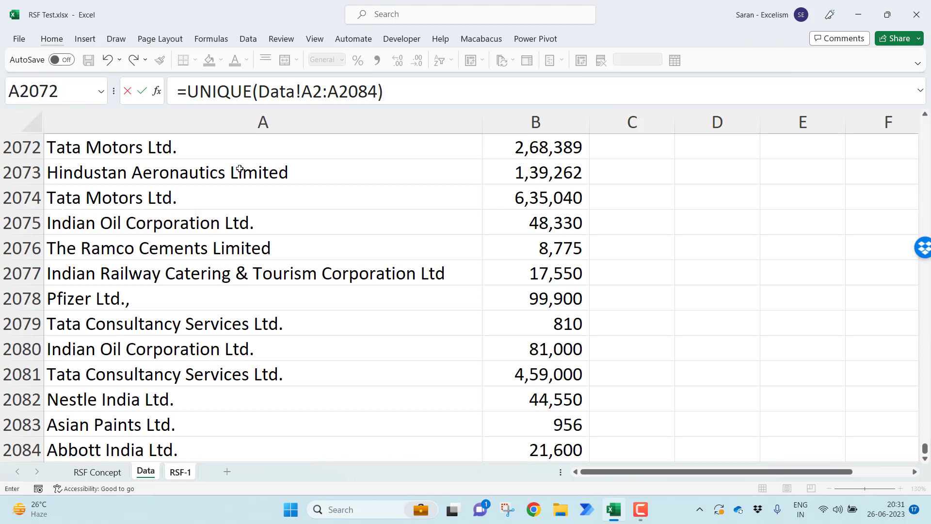
{"action": "key", "text": "ctrl+Return"}
Autofit column A to the full width of the spilled vendor names
{"action": "key", "text": "ctrl+shift+Down"}
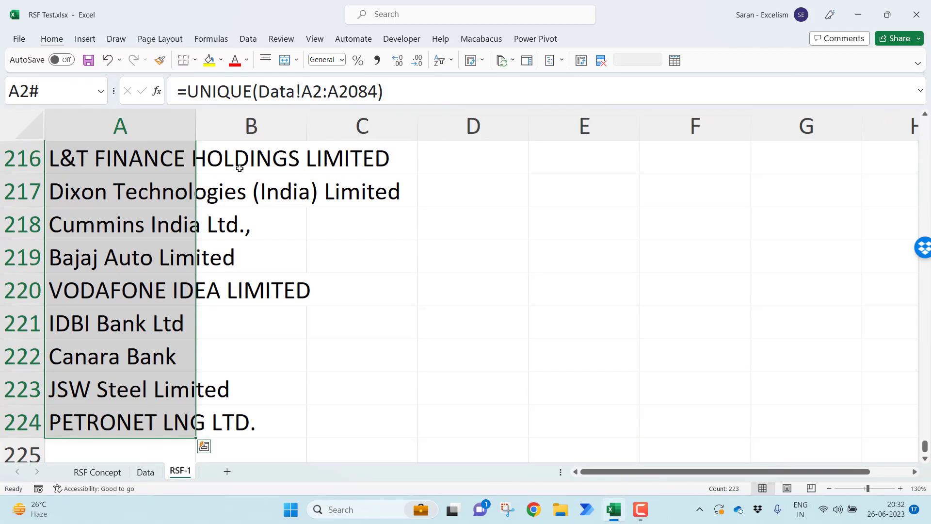
{"action": "key", "text": "alt+h"}
{"action": "key", "text": "o"}
{"action": "key", "text": "i"}
{"action": "key", "text": "ctrl+BackSpace"}
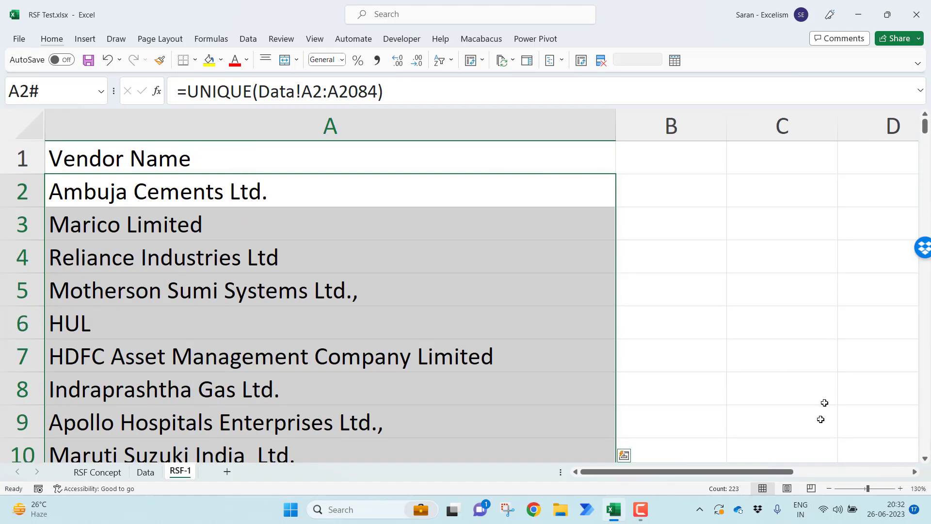
Enter the header Largest Value in cell B1 and autofit the width of column B
{"action": "left_click", "coordinate": [830, 489]}
{"action": "left_click", "coordinate": [830, 489]}
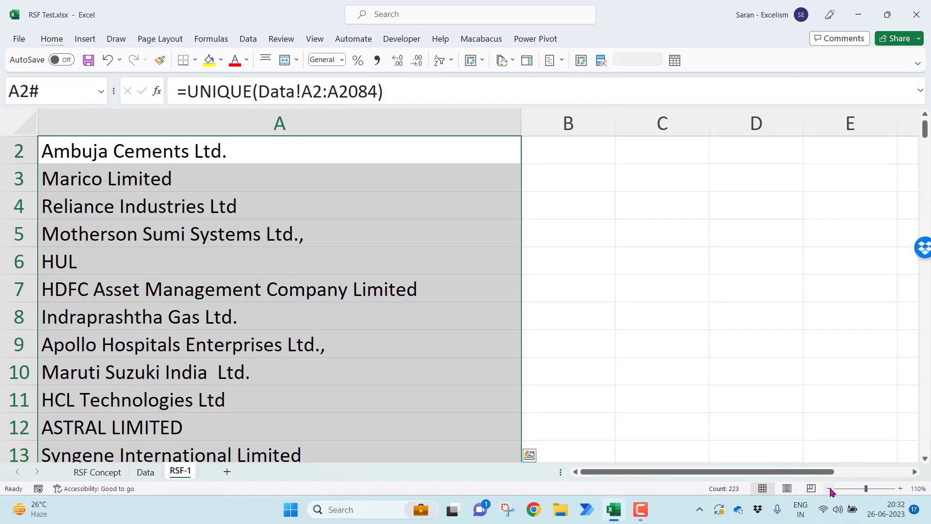
{"action": "left_click", "coordinate": [829, 489]}
{"action": "key", "text": "ctrl+Home"}
{"action": "key", "text": "Right"}
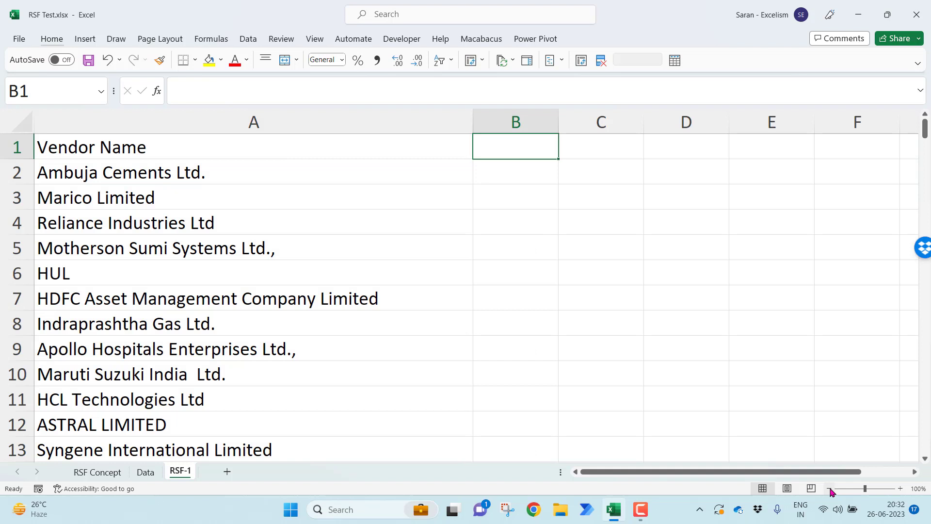
{"action": "type", "text": "Largest"}
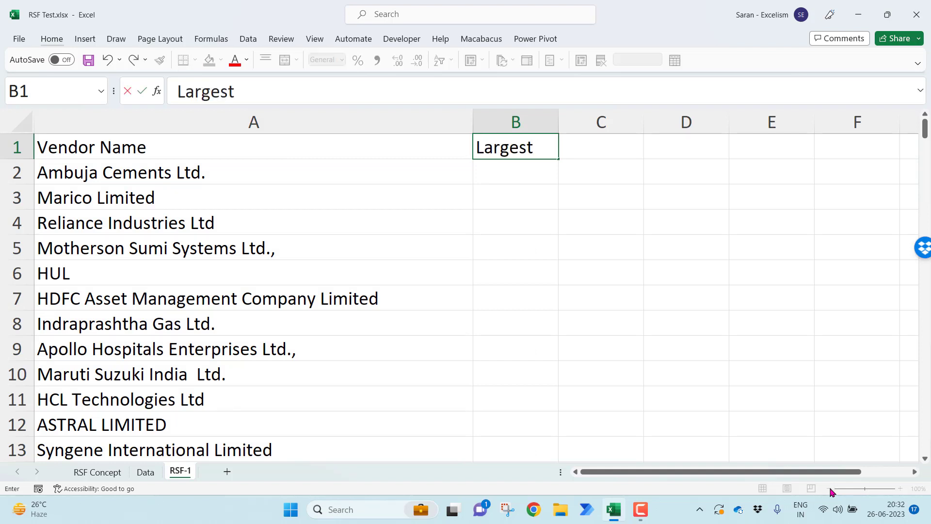
{"action": "type", "text": " Value"}
{"action": "key", "text": "Return"}
{"action": "key", "text": "Up"}
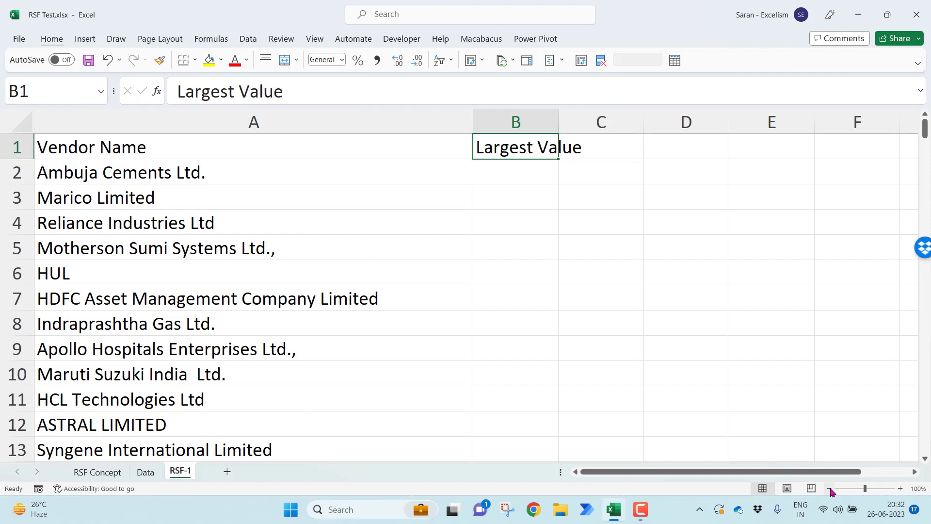
{"action": "key", "text": "alt+h"}
{"action": "key", "text": "o"}
{"action": "key", "text": "i"}
{"action": "key", "text": "Down"}
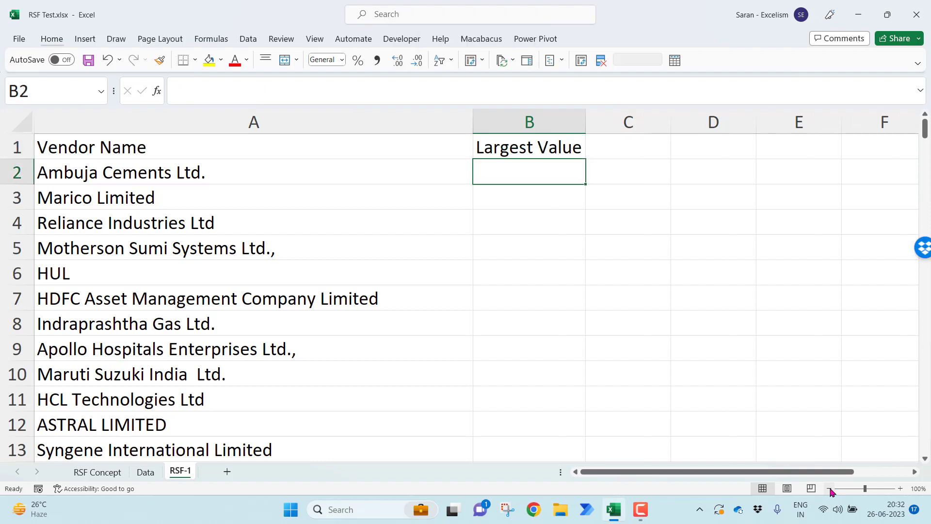
Enter the header 2nd Largest Value in cell C1 and autofit the width of column C
{"action": "key", "text": "Up"}
{"action": "key", "text": "Right"}
{"action": "type", "text": "2"}
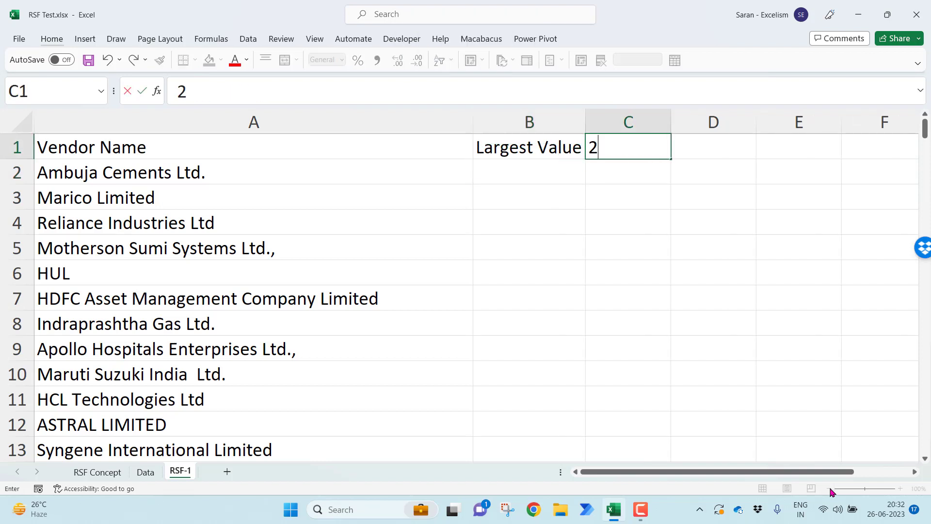
{"action": "type", "text": "nd Largest "}
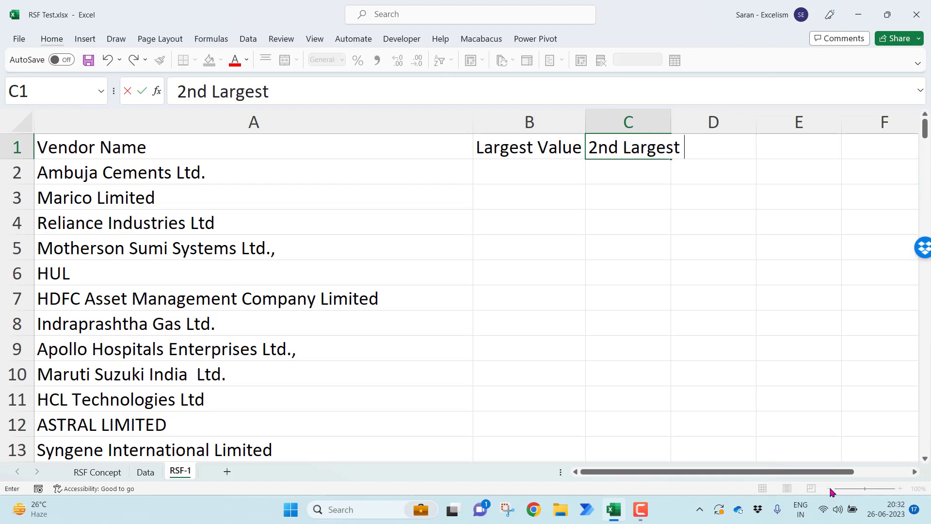
{"action": "type", "text": "Value"}
{"action": "key", "text": "Return"}
{"action": "key", "text": "Up"}
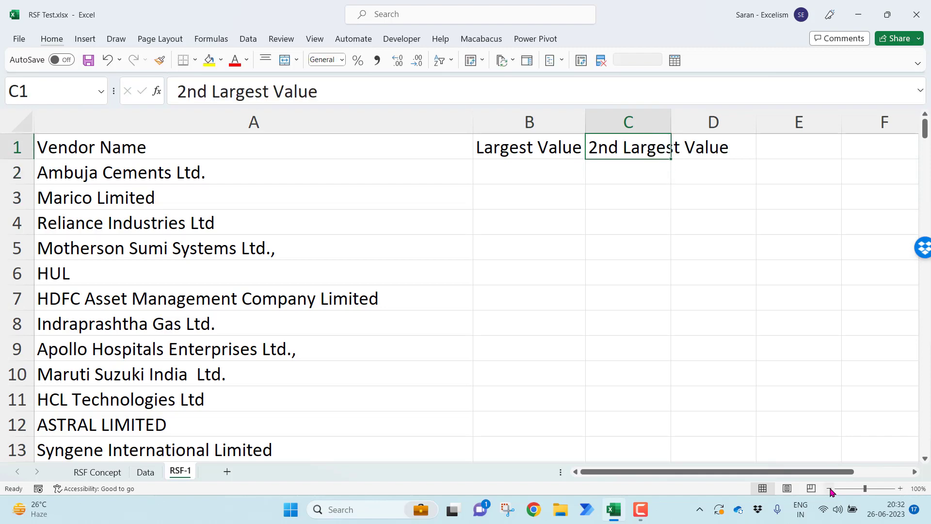
{"action": "key", "text": "alt+o"}
{"action": "key", "text": "c"}
{"action": "key", "text": "a"}
Enter the header RSF in cell D1 and the formula =B2/C2 in cell D2
{"action": "key", "text": "Right"}
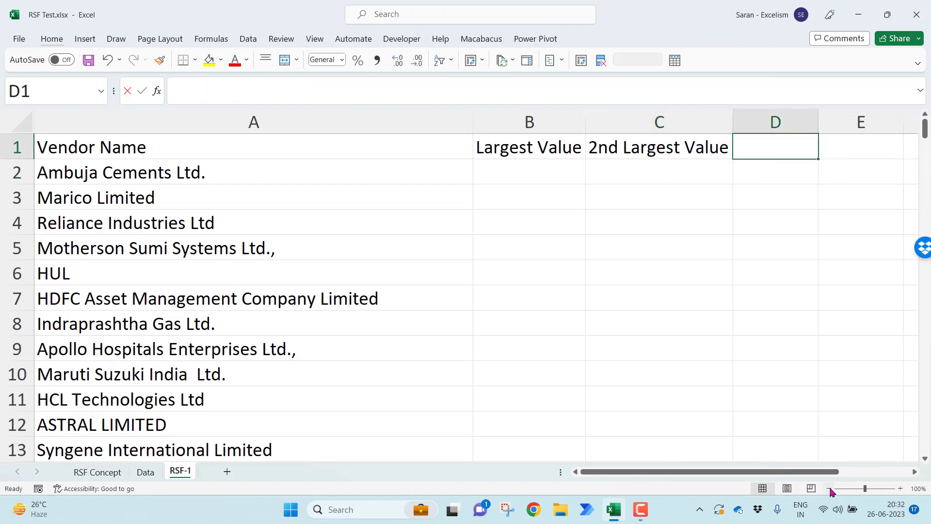
{"action": "type", "text": "RSF"}
{"action": "key", "text": "Return"}
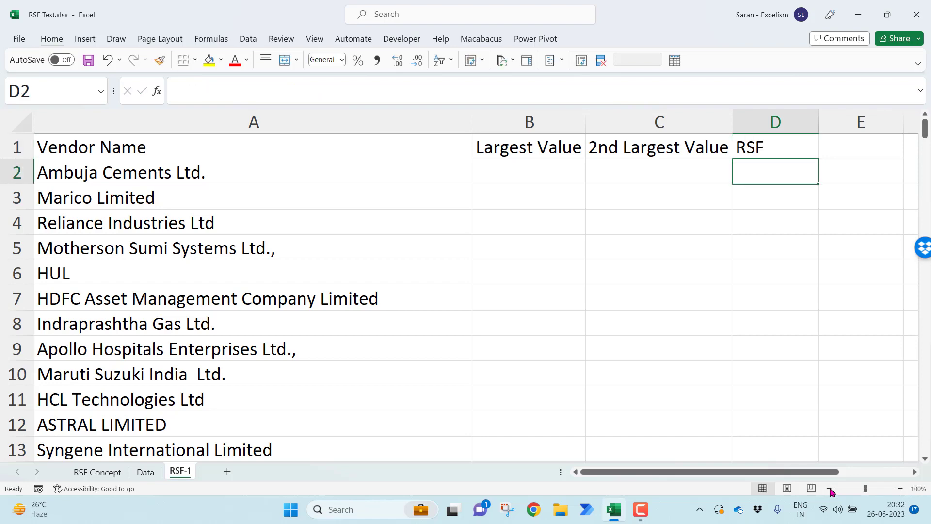
{"action": "type", "text": "="}
{"action": "key", "text": "Left"}
{"action": "key", "text": "Left"}
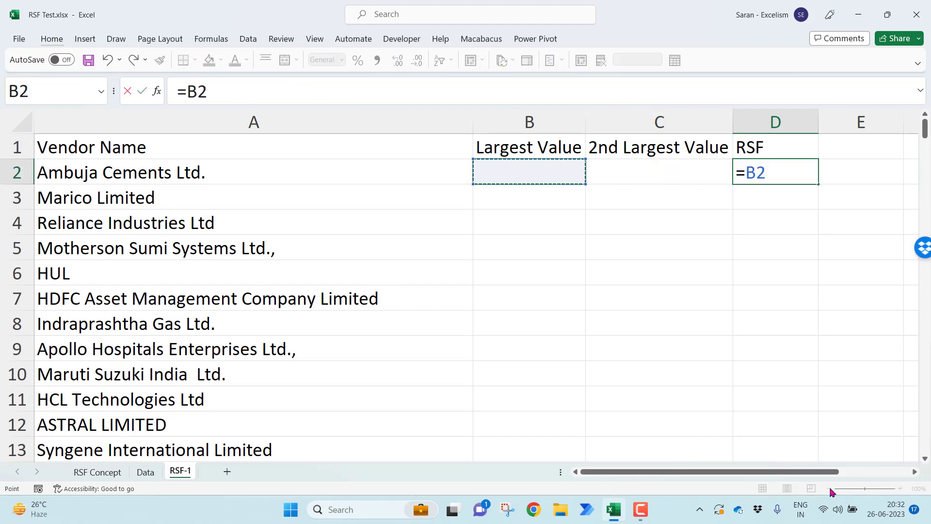
{"action": "type", "text": "/"}
{"action": "key", "text": "Left"}
{"action": "key", "text": "Return"}
{"action": "key", "text": "Up"}
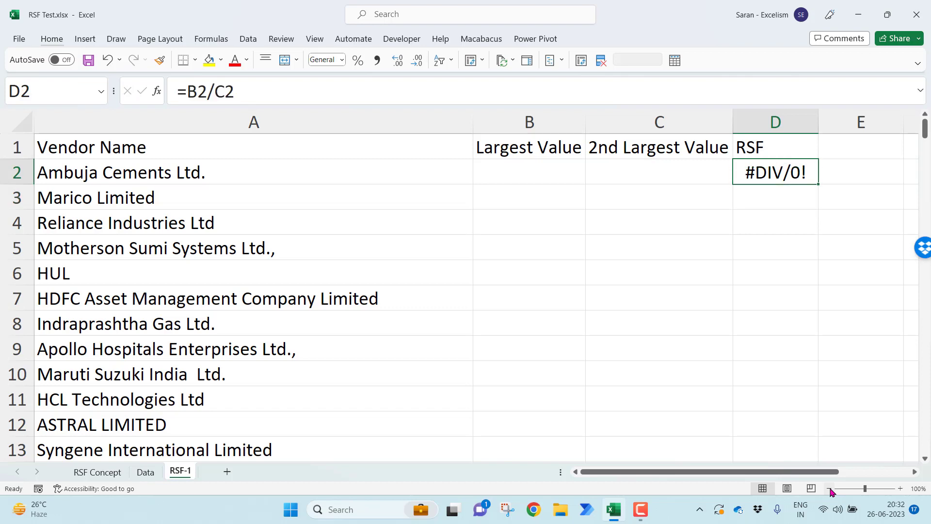
{"action": "key", "text": "Left"}
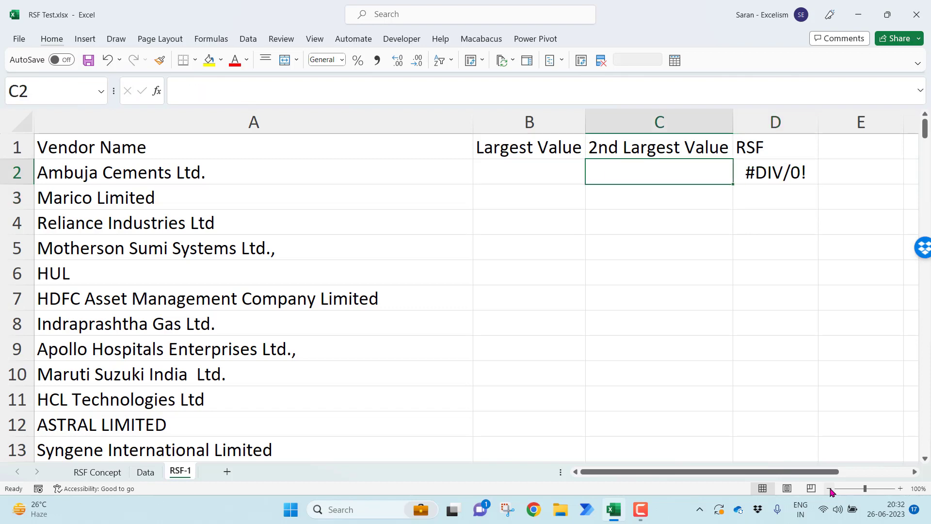
{"action": "key", "text": "Right"}
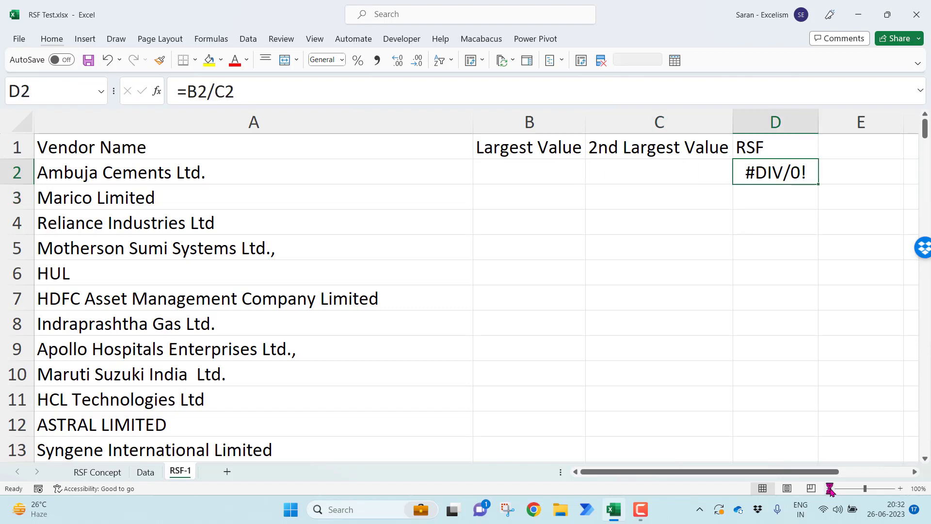
Clear the RSF formula from cell D2 and the RSF header from cell D1
{"action": "key", "text": "Delete"}
{"action": "key", "text": "Up"}
{"action": "key", "text": "Delete"}
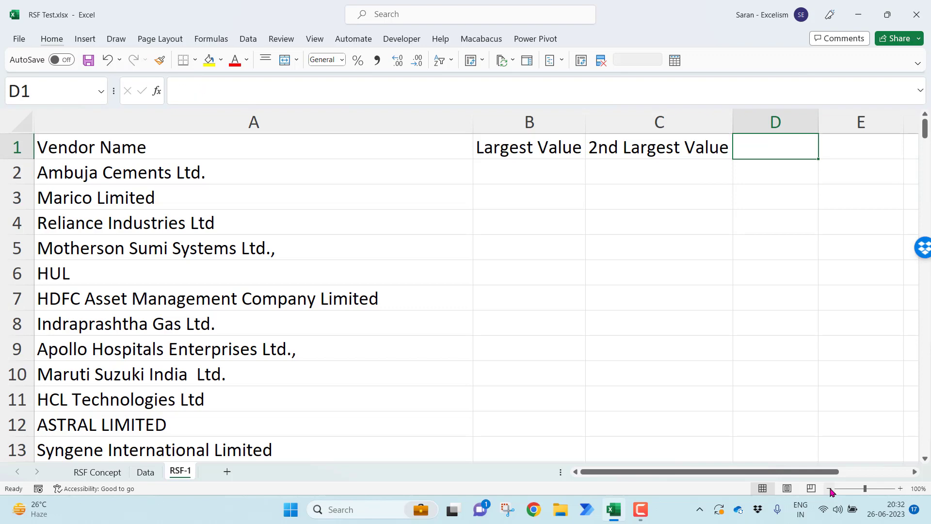
Make the Vendor Name, Largest Value and 2nd Largest Value headers in A1:C1 bold
{"action": "key", "text": "Left"}
{"action": "key", "text": "shift+Left"}
{"action": "key", "text": "shift+Left"}
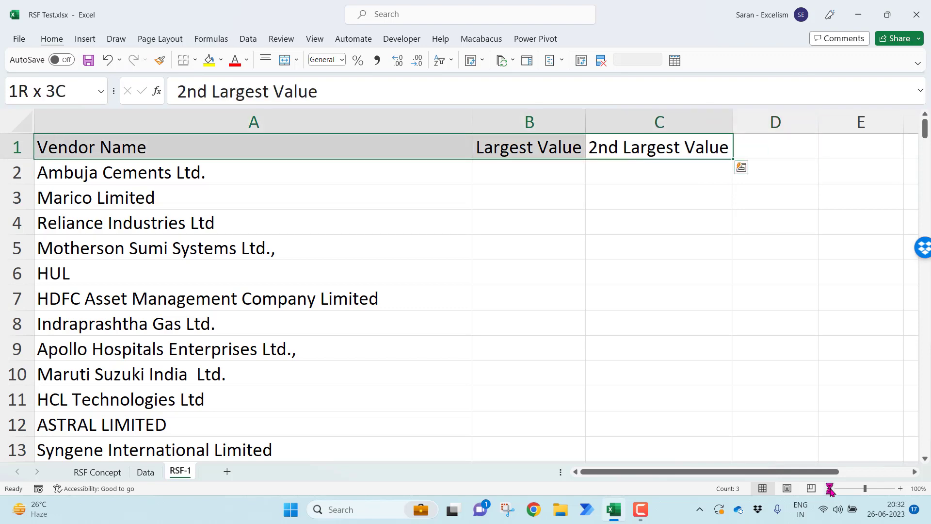
{"action": "key", "text": "ctrl+b"}
Autofit the width of column B to its bold Largest Value header
{"action": "key", "text": "Down"}
{"action": "key", "text": "Left"}
{"action": "key", "text": "Up"}
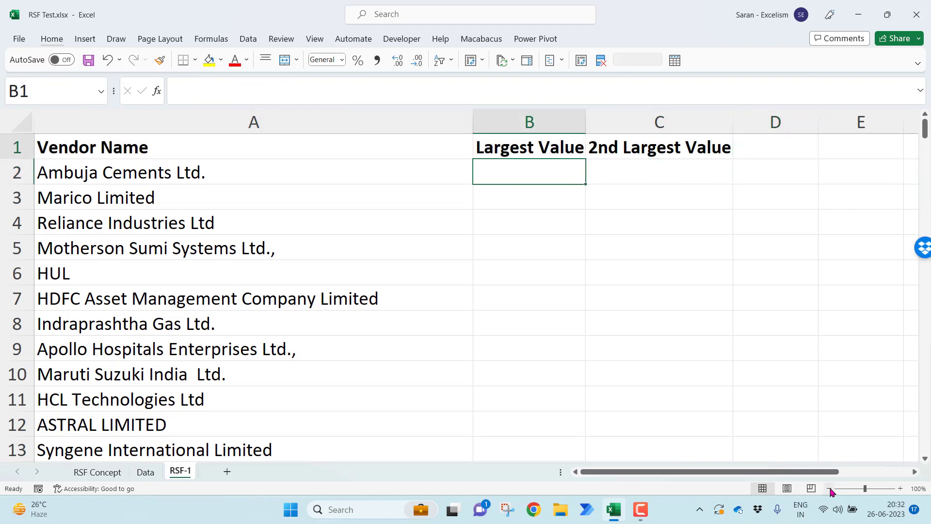
{"action": "key", "text": "alt+h"}
{"action": "key", "text": "o"}
{"action": "key", "text": "i"}
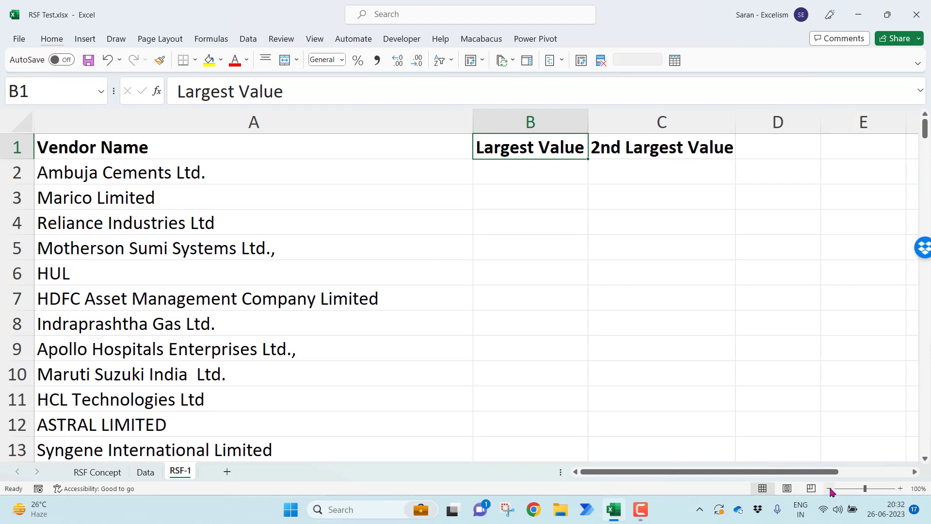
Examine the vendor names and their values on the Data sheet, and return to the RSF-1 sheet
{"action": "key", "text": "Down"}
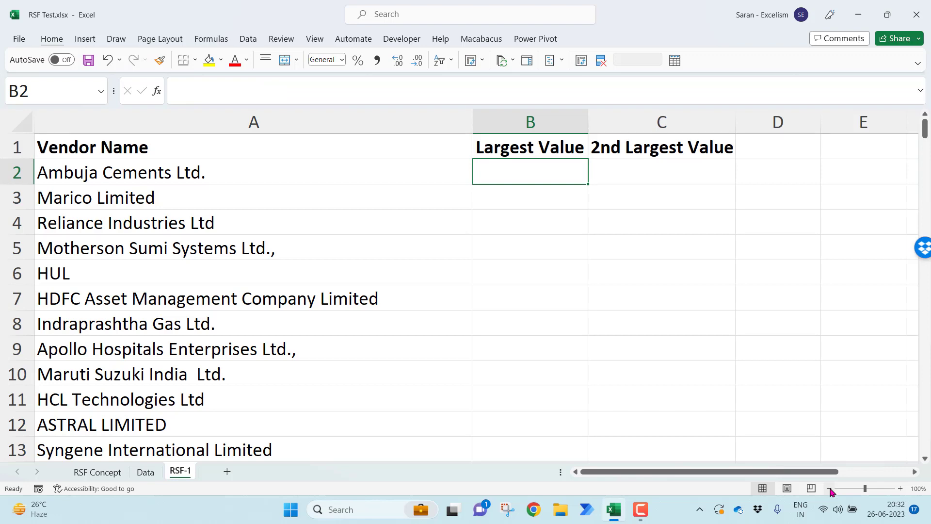
{"action": "key", "text": "Right"}
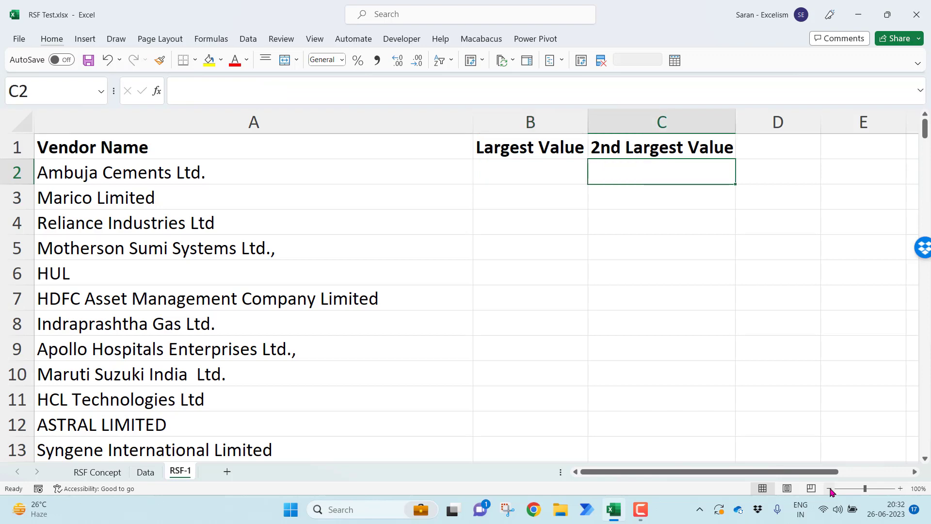
{"action": "key", "text": "Left"}
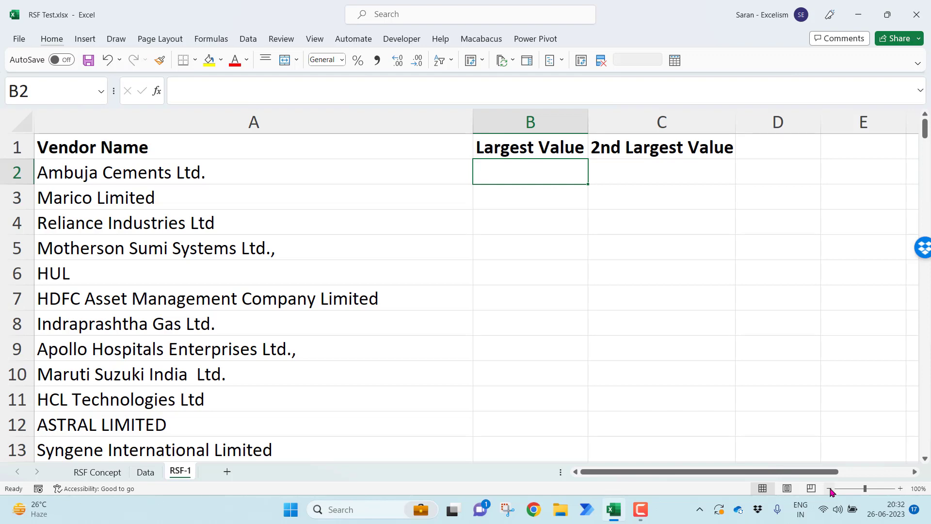
{"action": "left_click", "coordinate": [226, 171]}
{"action": "left_click", "coordinate": [146, 473]}
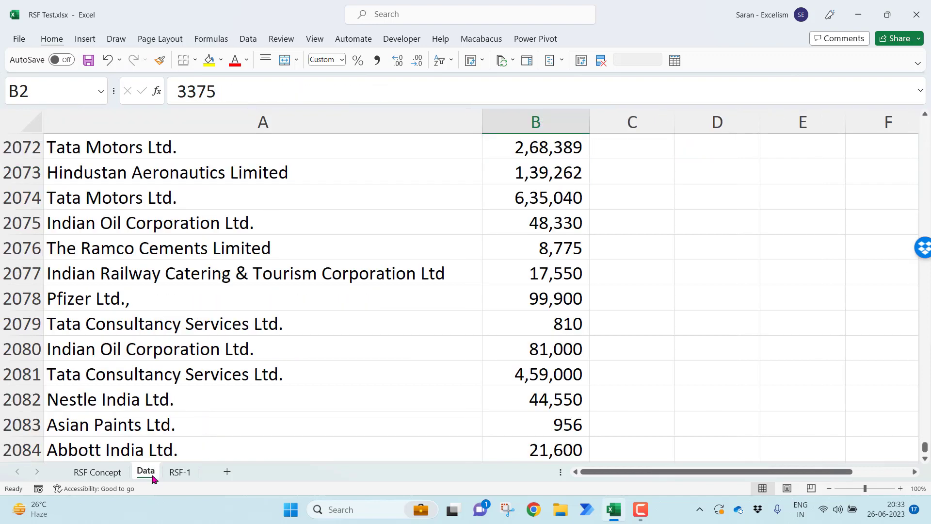
{"action": "left_click", "coordinate": [524, 200]}
{"action": "key", "text": "ctrl+Up"}
{"action": "key", "text": "Down"}
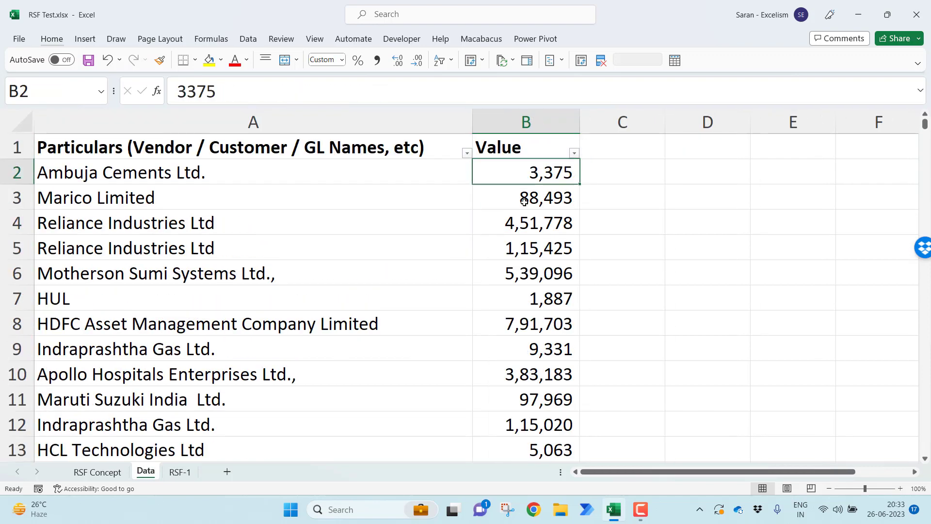
{"action": "left_click", "coordinate": [180, 472]}
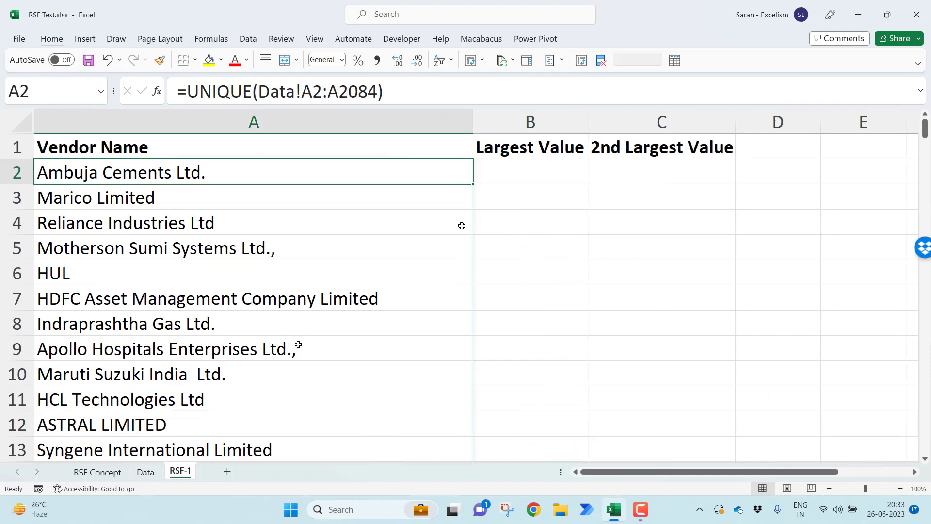
Start a FILTER formula in cell B2 of RSF-1 with Data!A:B as its array argument
{"action": "left_click", "coordinate": [556, 169]}
{"action": "type", "text": "=fil"}
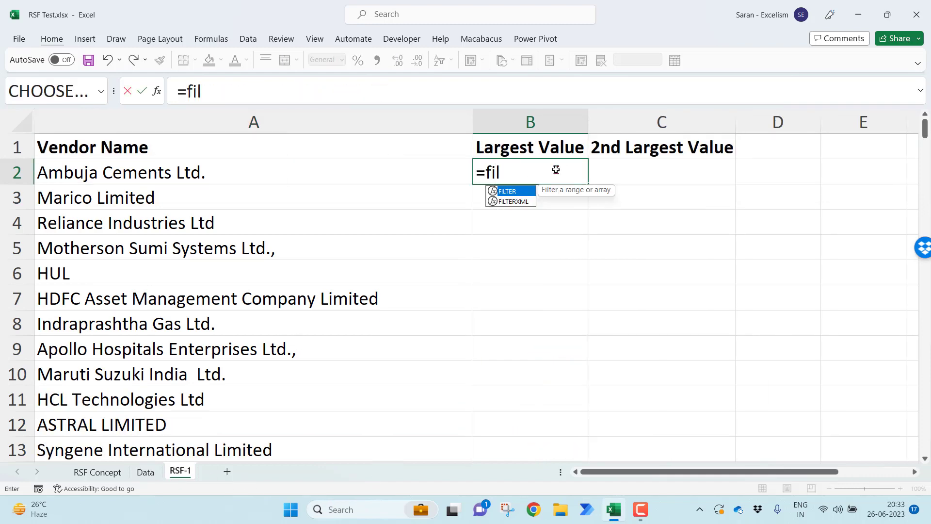
{"action": "key", "text": "Tab"}
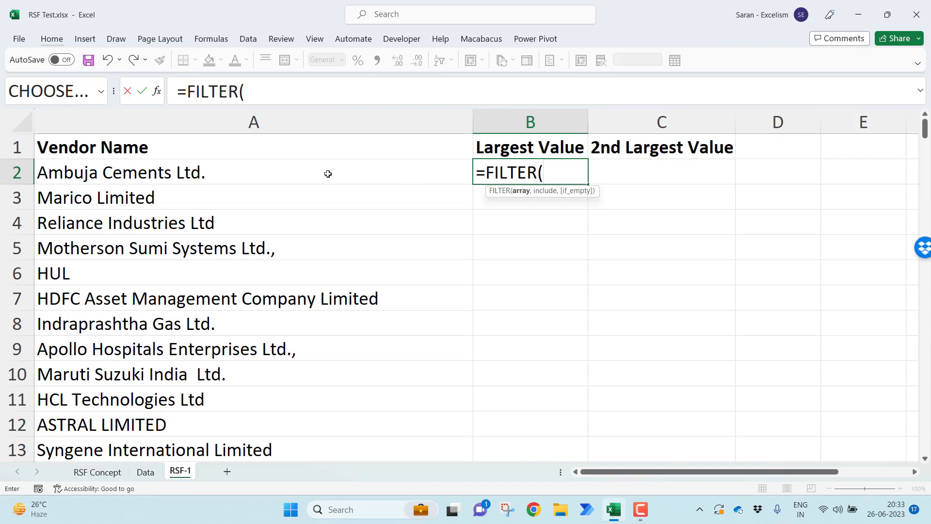
{"action": "left_click", "coordinate": [146, 471]}
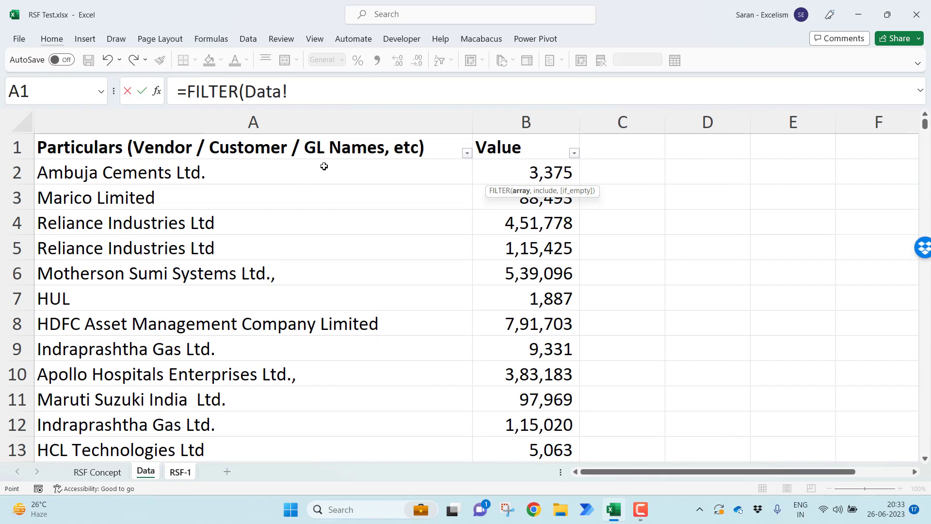
{"action": "left_click", "coordinate": [295, 125]}
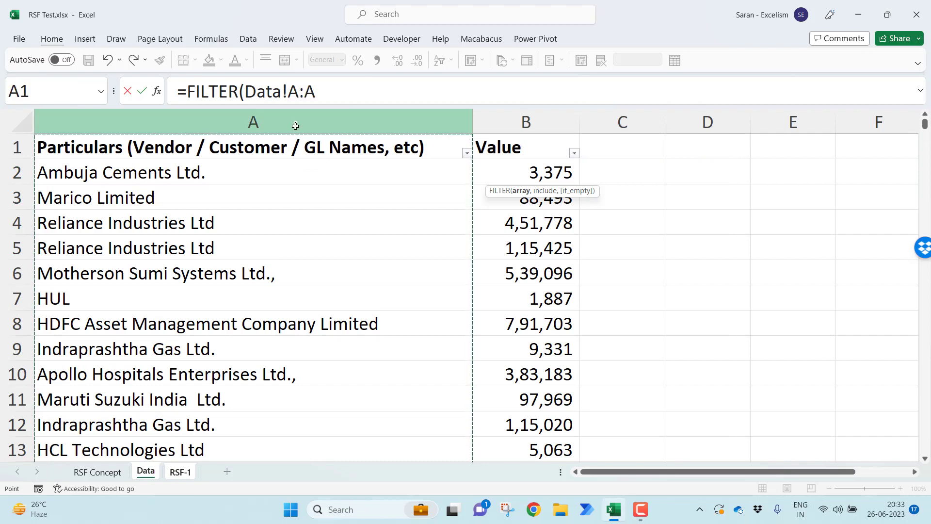
{"action": "type", "text": ","}
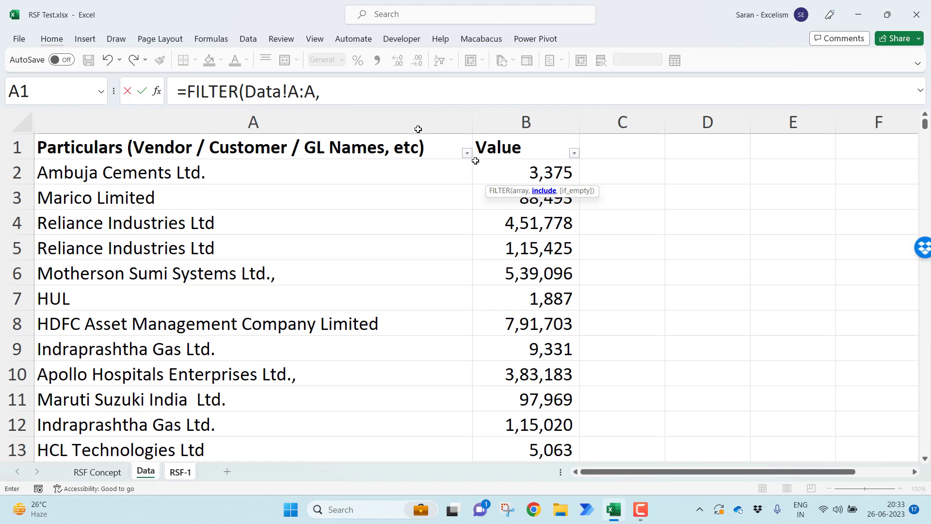
{"action": "left_click", "coordinate": [253, 95]}
{"action": "left_click_drag", "start_coordinate": [273, 96], "coordinate": [315, 97]}
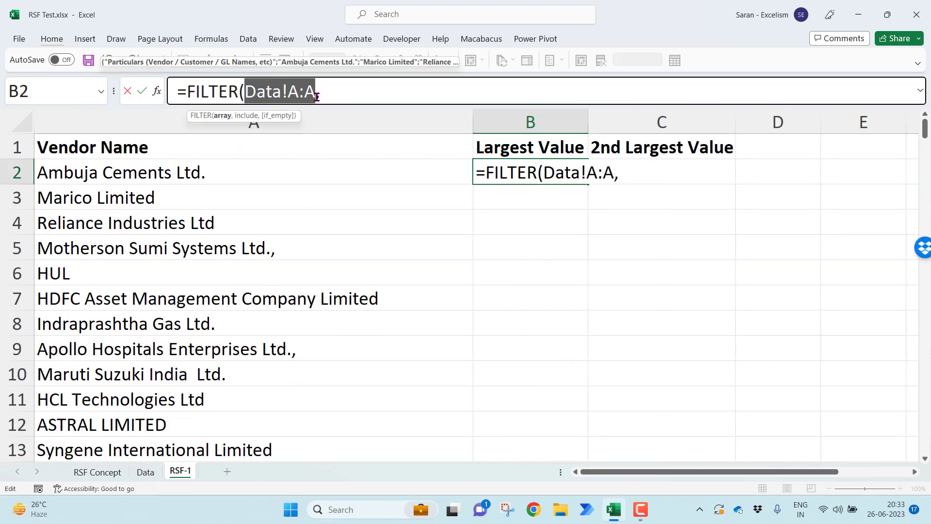
{"action": "left_click_drag", "start_coordinate": [316, 97], "coordinate": [310, 95]}
{"action": "type", "text": "B"}
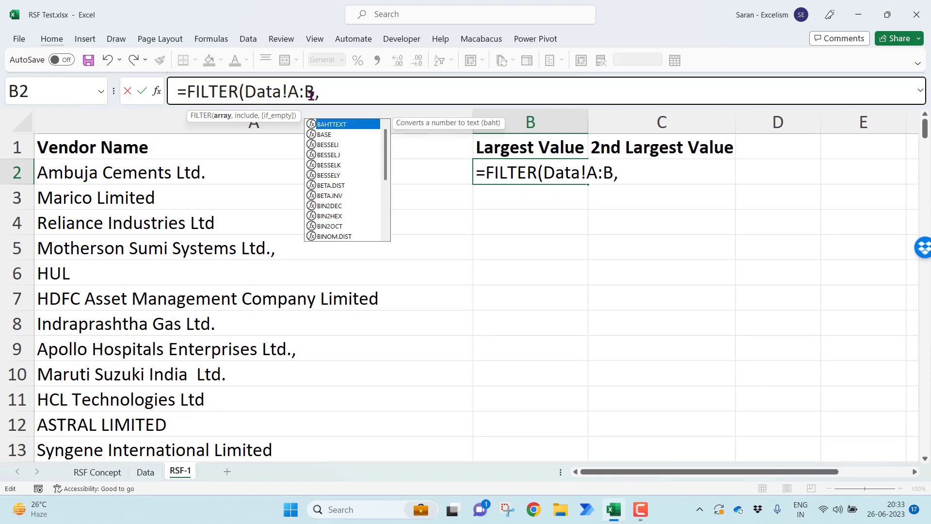
{"action": "left_click", "coordinate": [340, 94]}
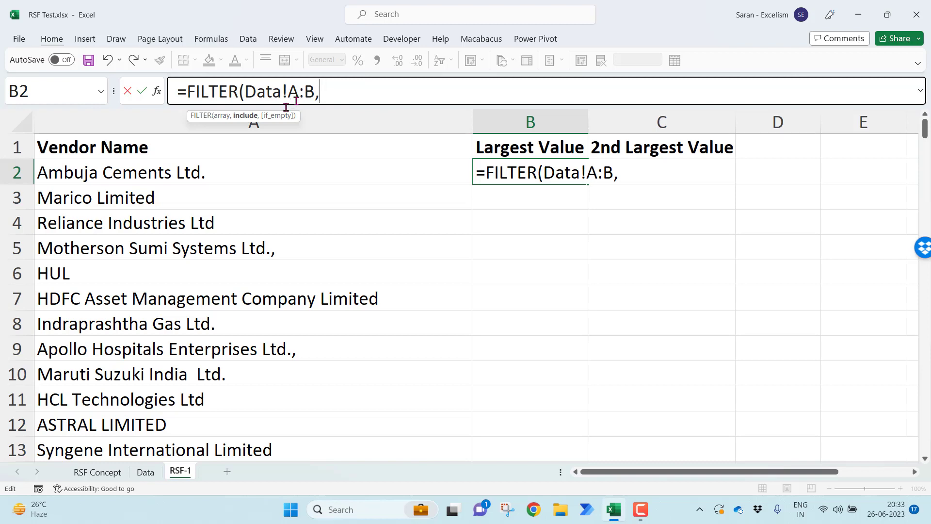
Complete the B2 formula with the include condition Data!A:A='RSF-1'!A2 and enter it
{"action": "left_click", "coordinate": [141, 471]}
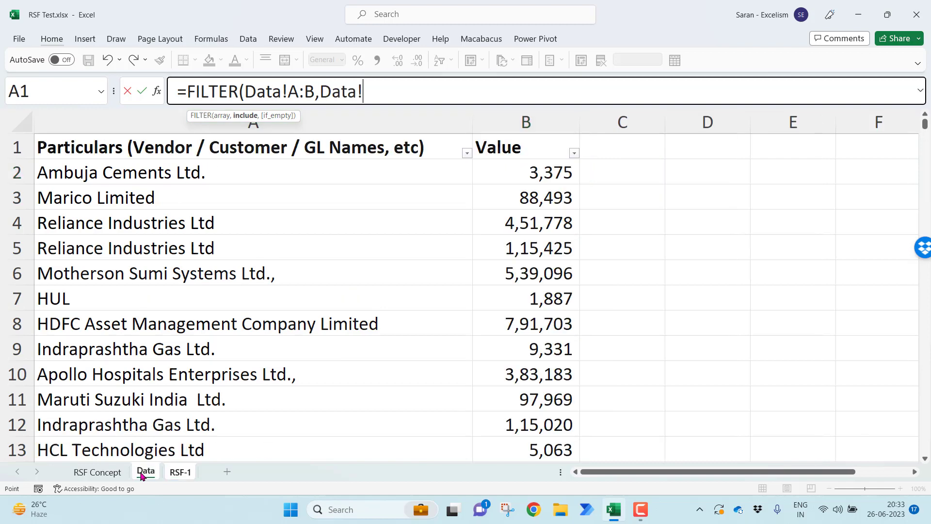
{"action": "left_click", "coordinate": [116, 130]}
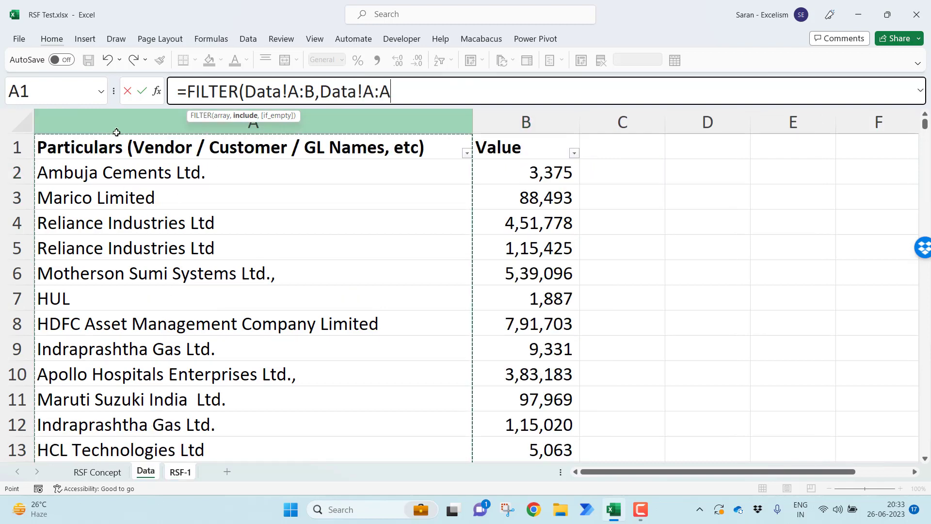
{"action": "type", "text": "="}
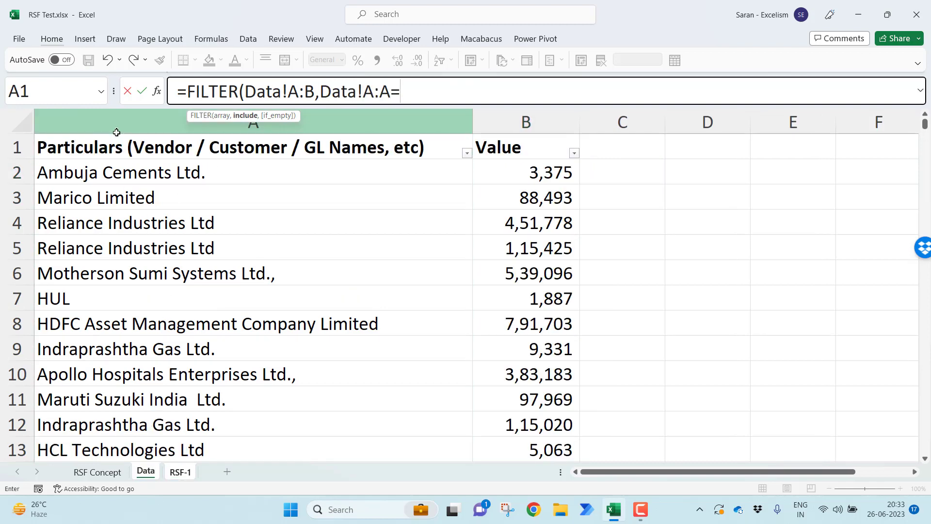
{"action": "left_click", "coordinate": [182, 472]}
{"action": "left_click", "coordinate": [171, 177]}
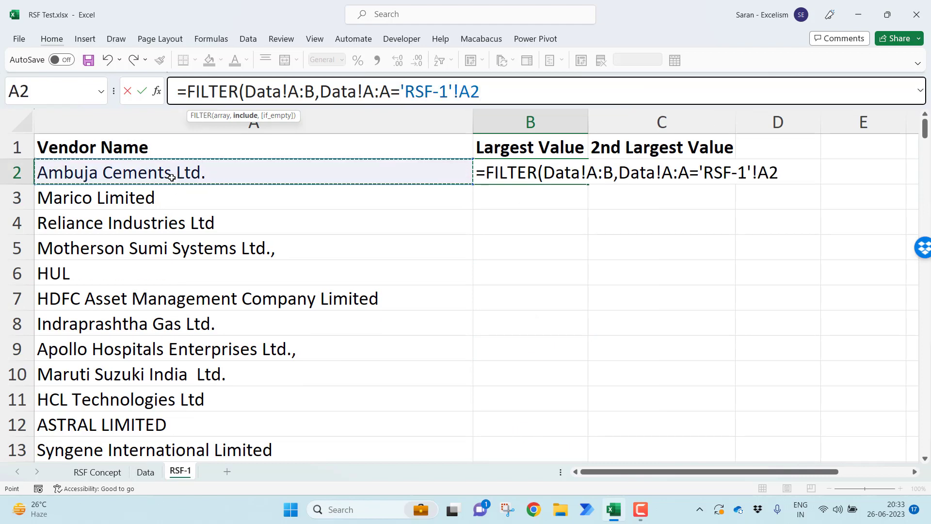
{"action": "type", "text": ")"}
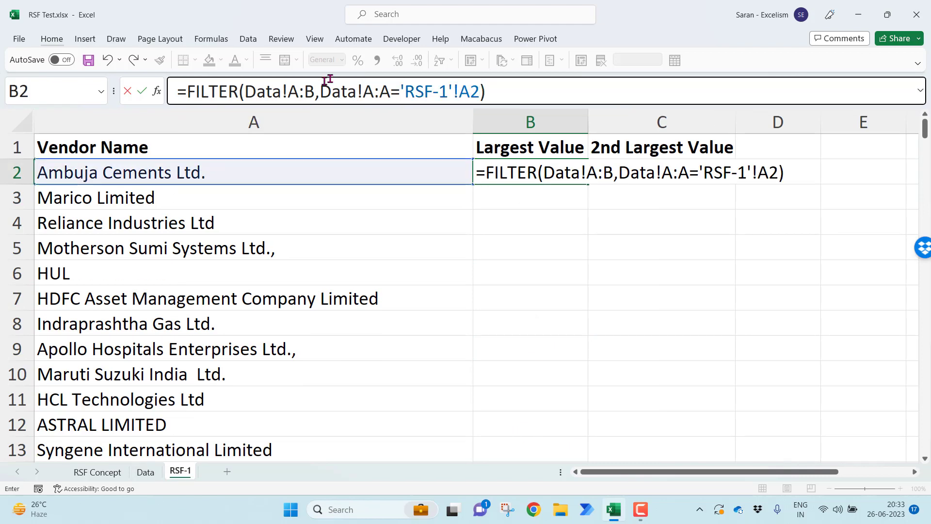
{"action": "left_click_drag", "start_coordinate": [320, 91], "coordinate": [481, 91]}
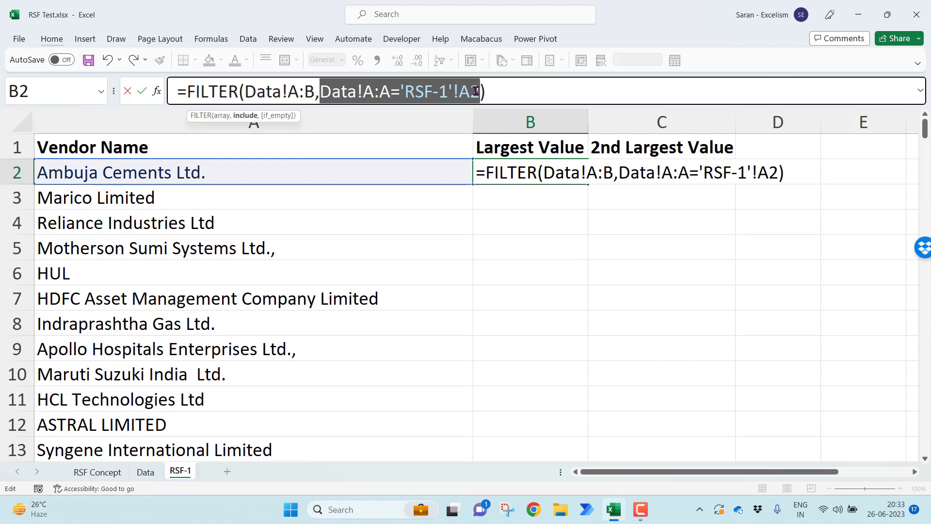
{"action": "left_click_drag", "start_coordinate": [316, 92], "coordinate": [245, 92]}
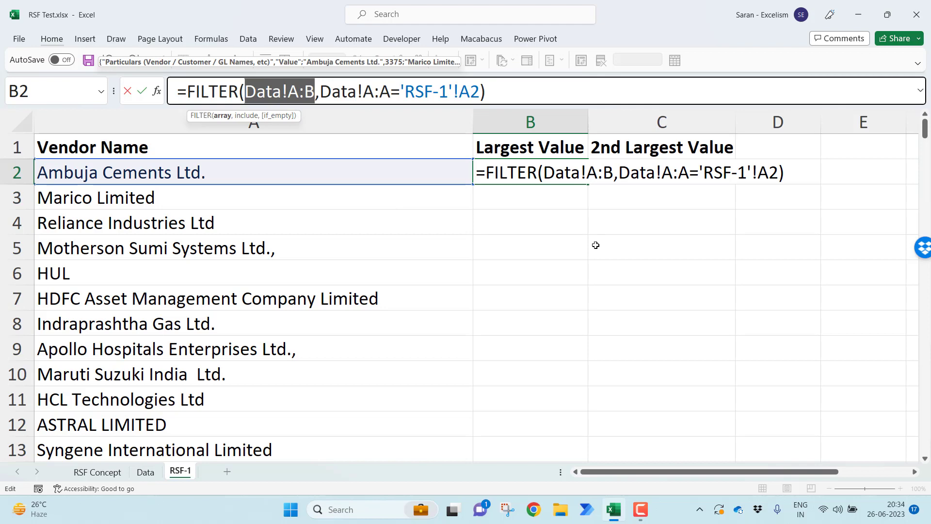
{"action": "key", "text": "Return"}
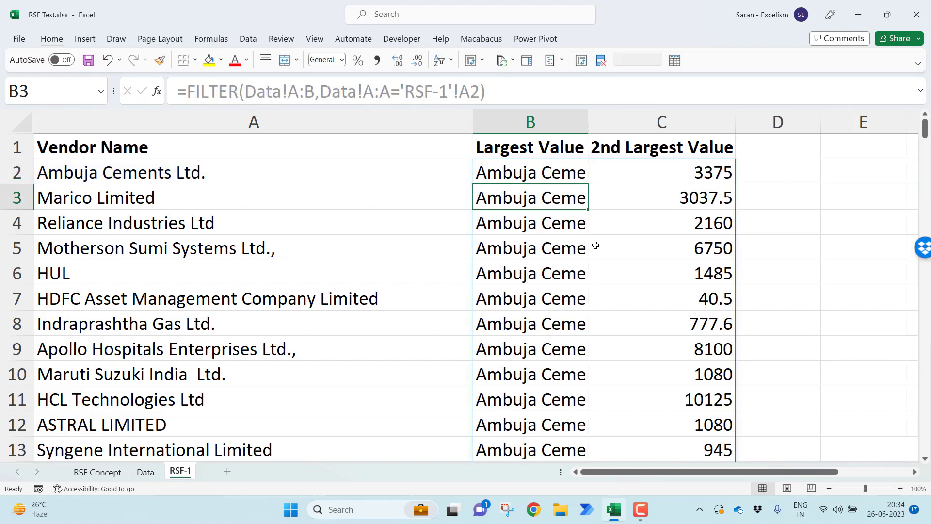
Autofit columns B and C to the filtered vendor names and values from row 2 down
{"action": "key", "text": "Up"}
{"action": "key", "text": "ctrl+shift+End"}
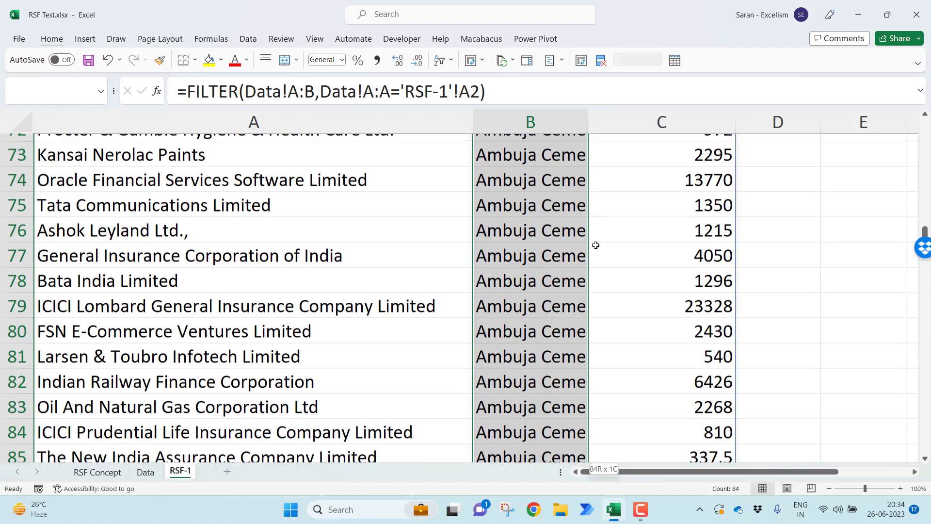
{"action": "key", "text": "alt+o"}
{"action": "key", "text": "c"}
{"action": "key", "text": "a"}
{"action": "key", "text": "Up"}
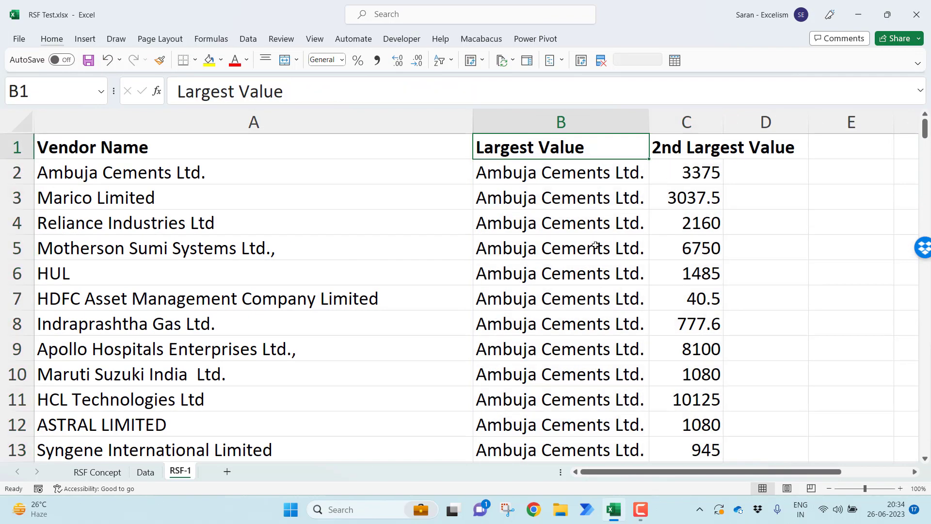
Change the array argument of the FILTER formula in B2 to Data!B:B so it returns only the values
{"action": "key", "text": "Down"}
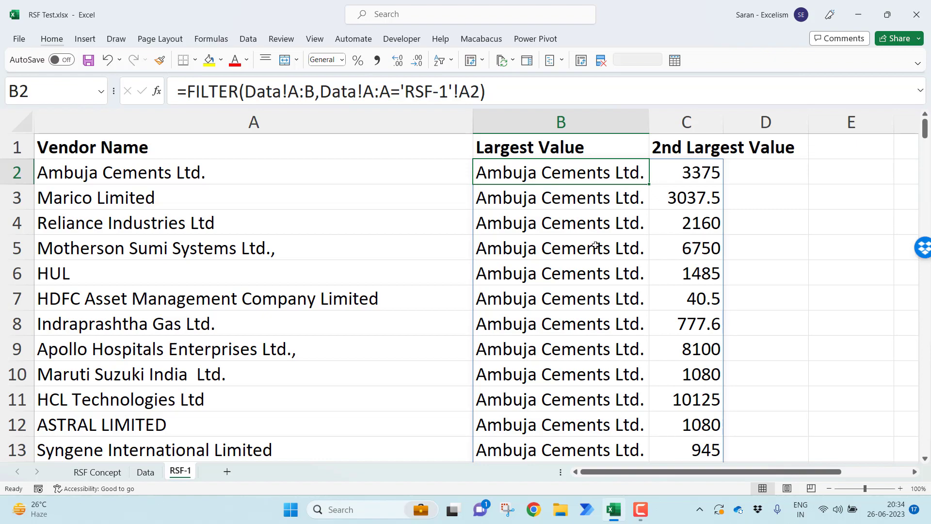
{"action": "key", "text": "ctrl+shift+Down"}
{"action": "key", "text": "ctrl+Up"}
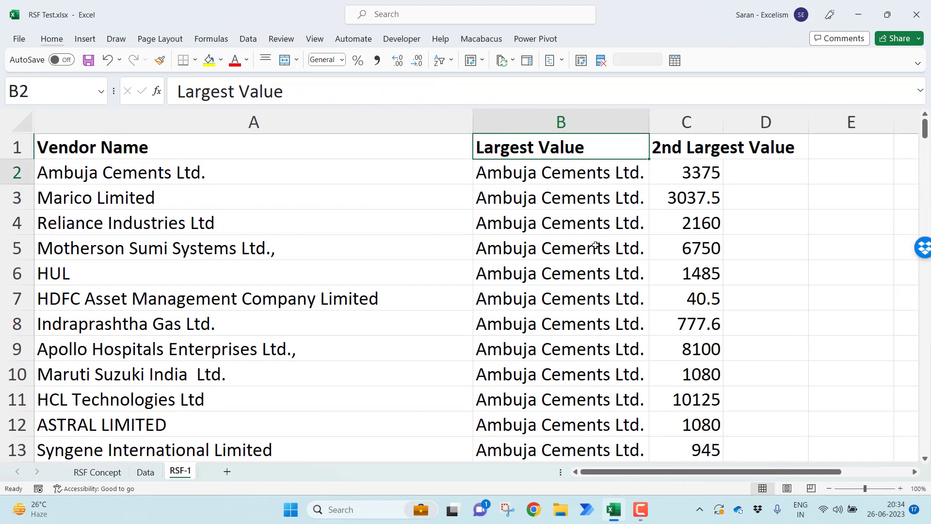
{"action": "key", "text": "Down"}
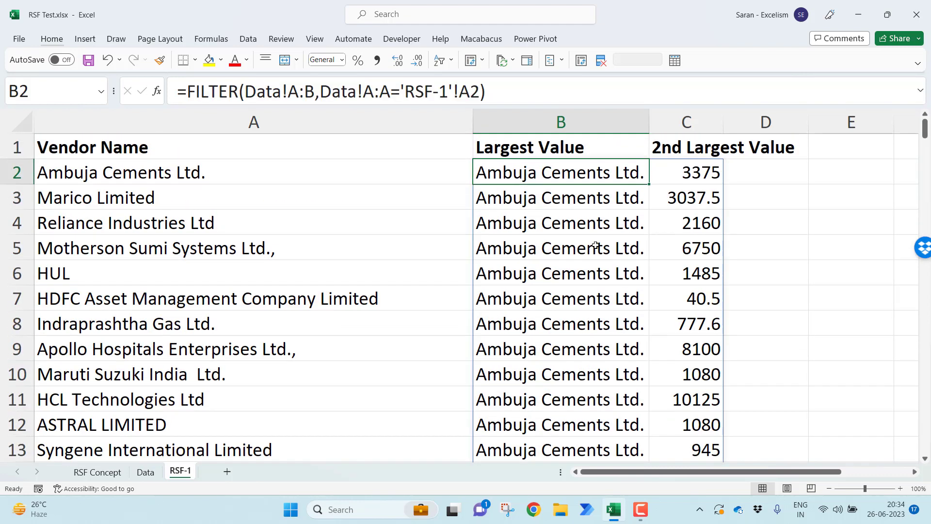
{"action": "key", "text": "F2"}
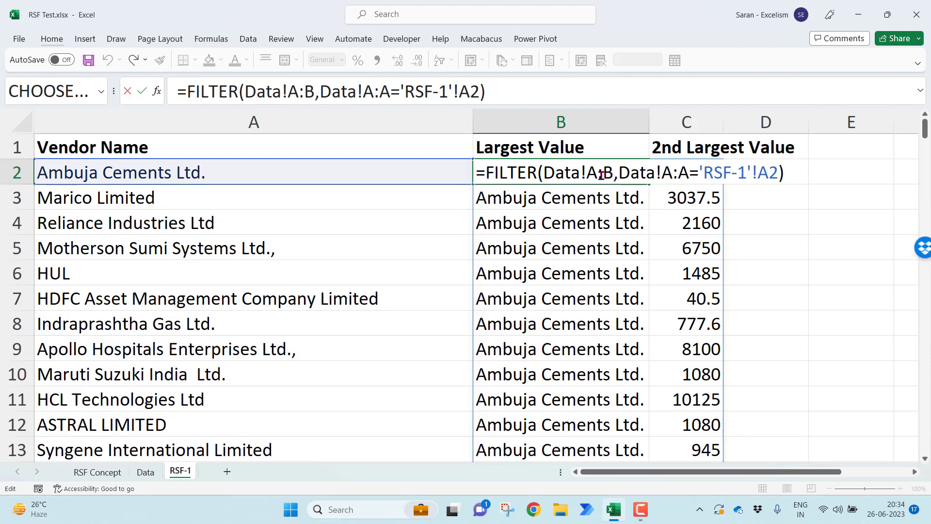
{"action": "left_click_drag", "start_coordinate": [597, 175], "coordinate": [588, 174]}
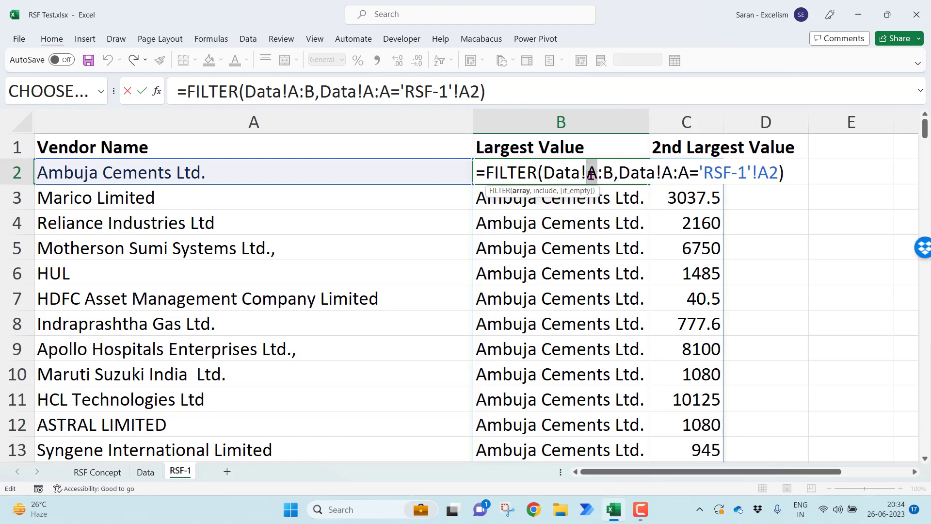
{"action": "type", "text": "B"}
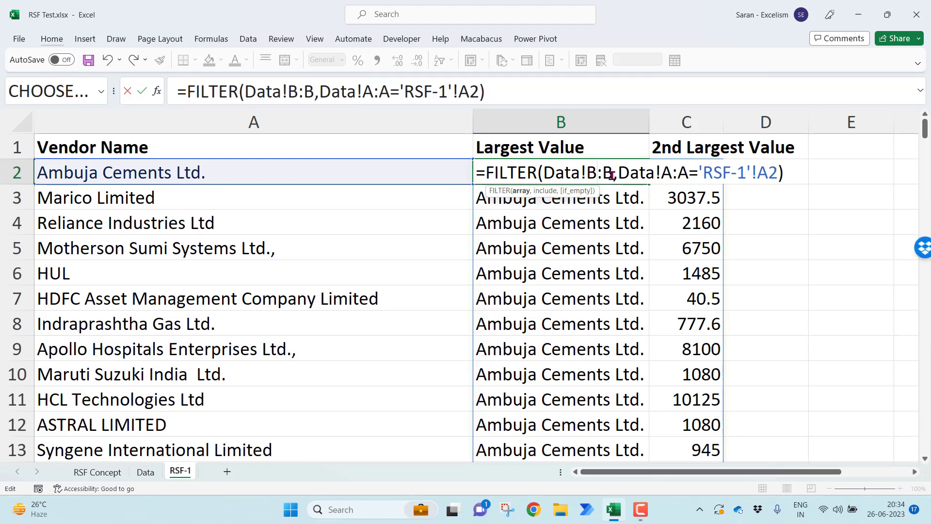
{"action": "left_click_drag", "start_coordinate": [618, 173], "coordinate": [780, 173]}
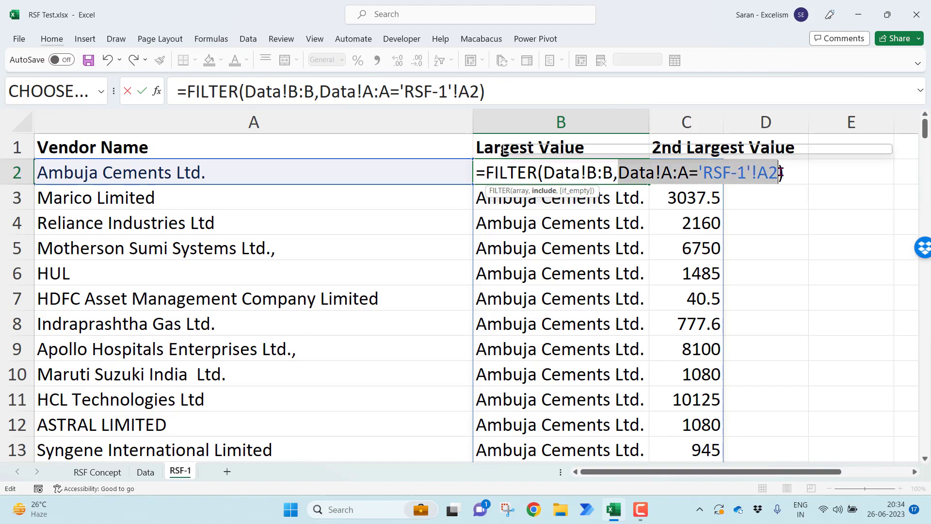
{"action": "key", "text": "Return"}
{"action": "key", "text": "Up"}
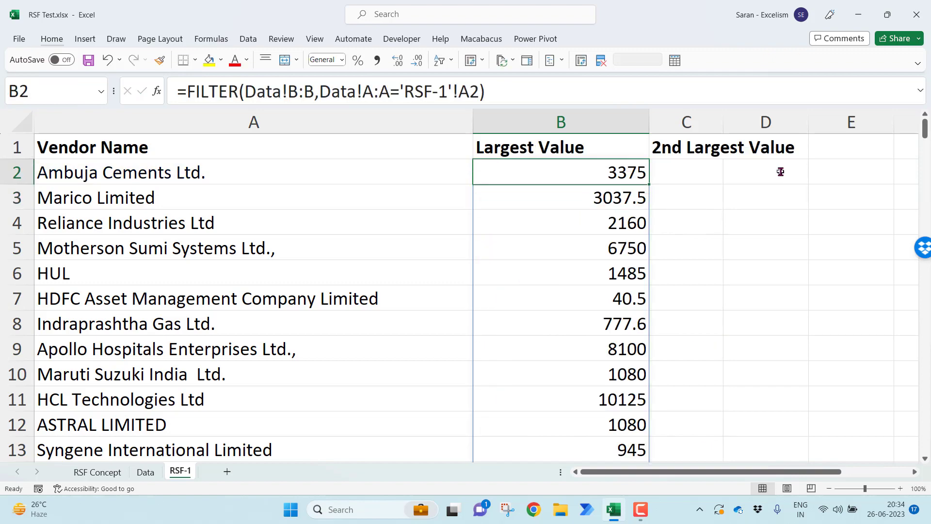
Check how far the filtered values extend down column B and return to cell B2
{"action": "key", "text": "ctrl+shift+Down"}
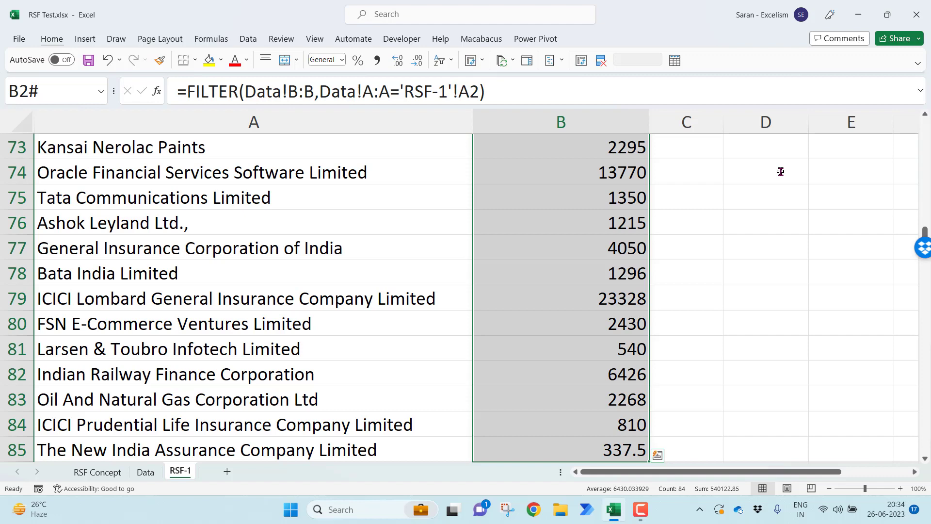
{"action": "key", "text": "ctrl+Up"}
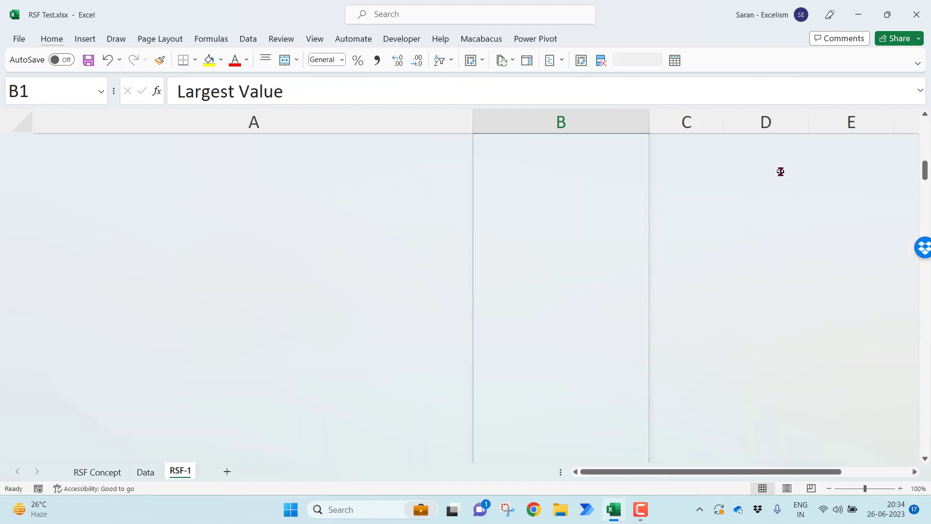
{"action": "key", "text": "Down"}
{"action": "key", "text": "Left"}
{"action": "key", "text": "Right"}
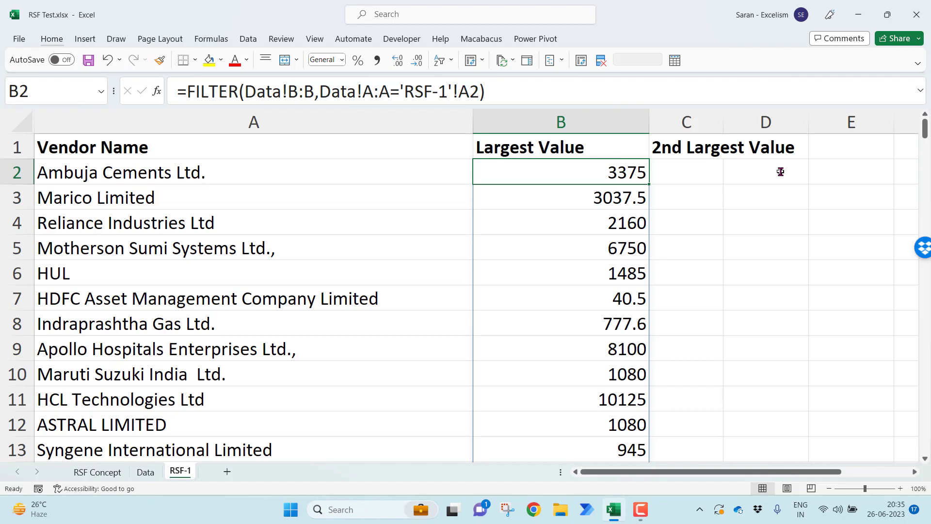
Wrap the FILTER formula in B2 in a LARGE function, using the FILTER result as its array argument
{"action": "key", "text": "F2"}
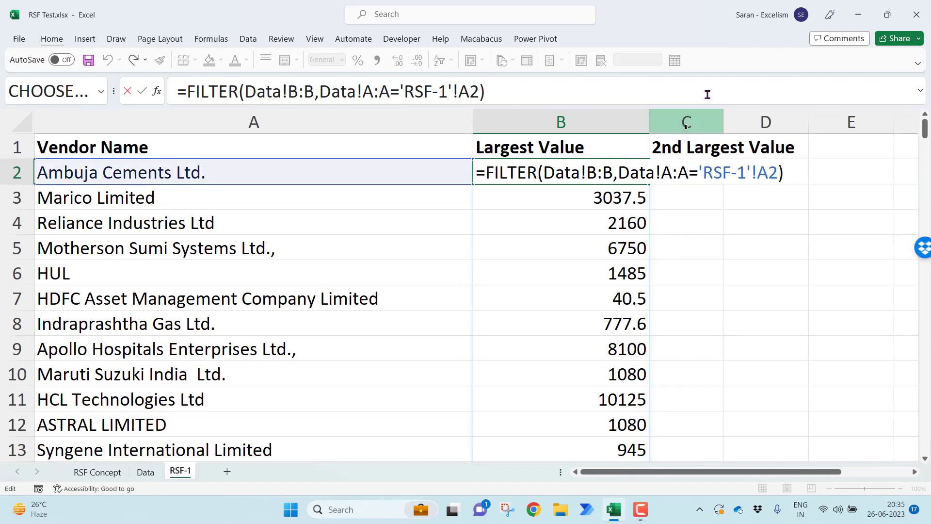
{"action": "left_click", "coordinate": [482, 172]}
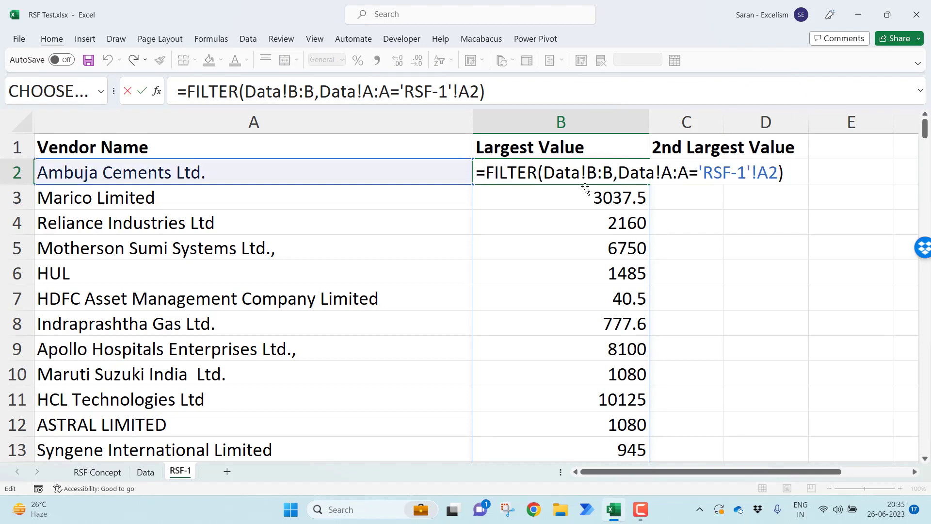
{"action": "type", "text": "large"}
{"action": "key", "text": "Tab"}
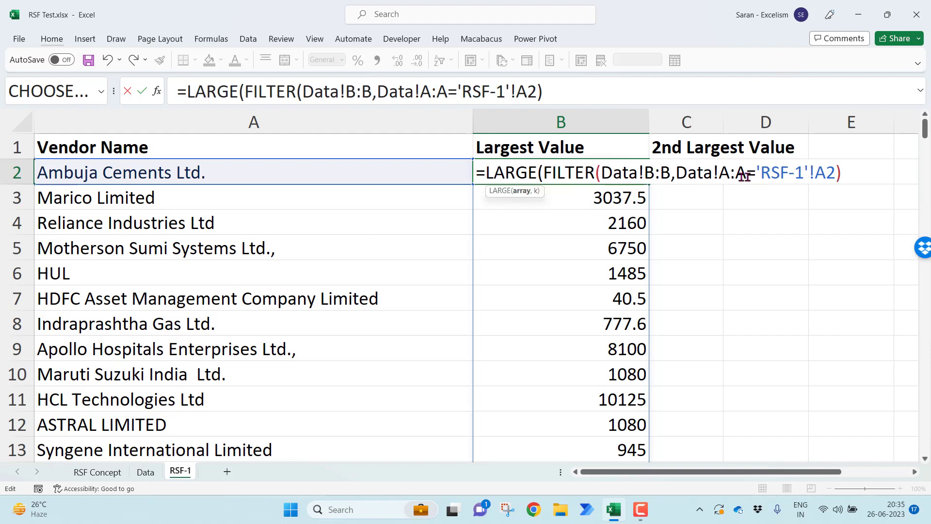
{"action": "left_click", "coordinate": [521, 191]}
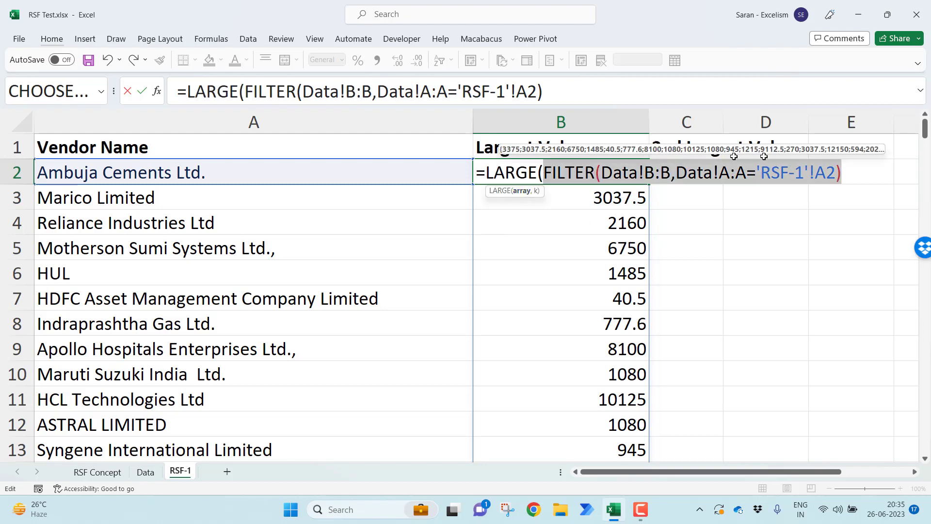
{"action": "left_click", "coordinate": [848, 173]}
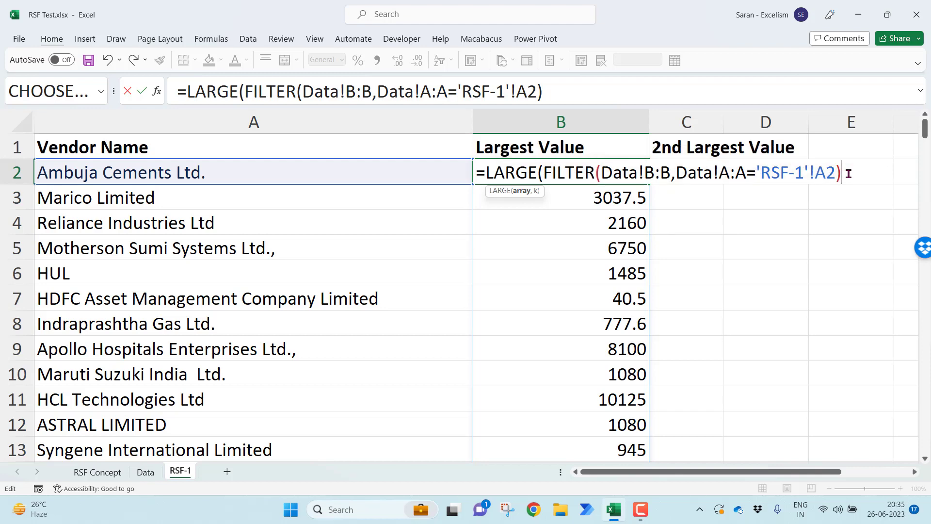
Complete the LARGE formula in B2 with k set to 1 and enter it
{"action": "type", "text": ",1"}
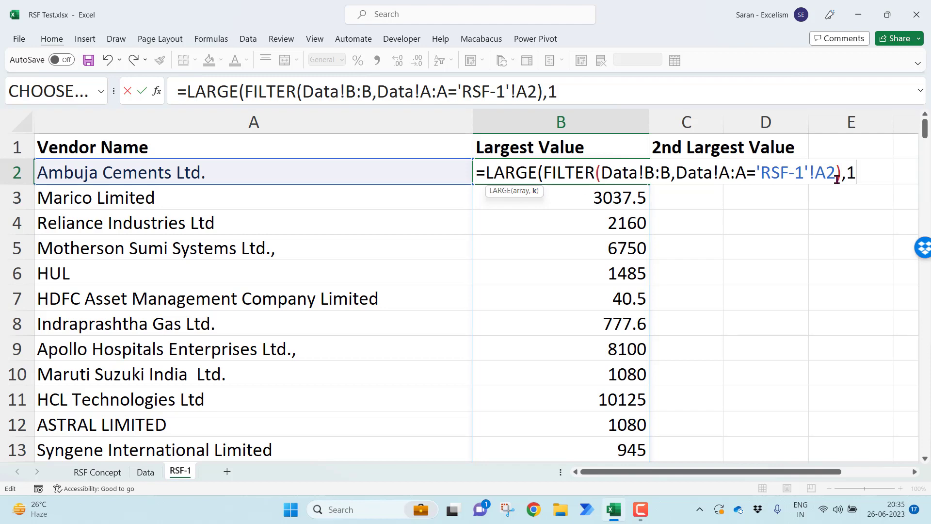
{"action": "type", "text": ")"}
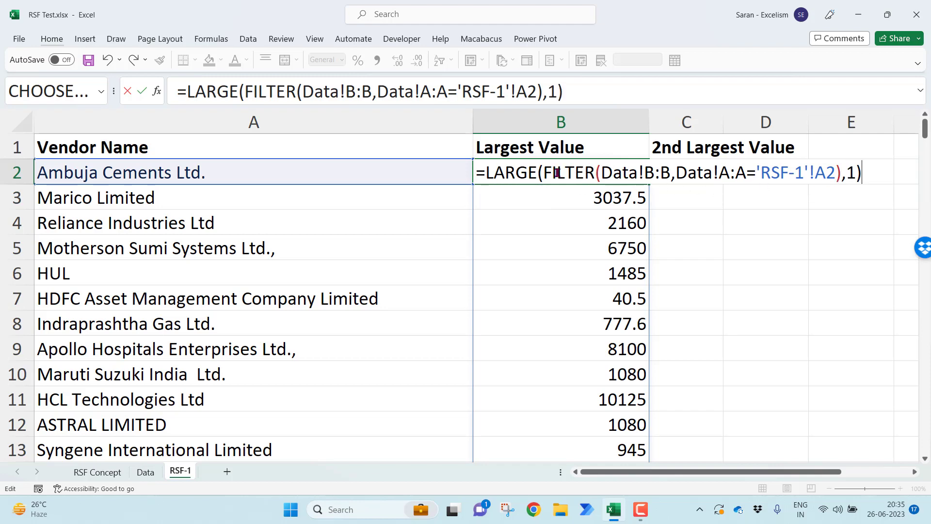
{"action": "left_click_drag", "start_coordinate": [544, 173], "coordinate": [840, 174]}
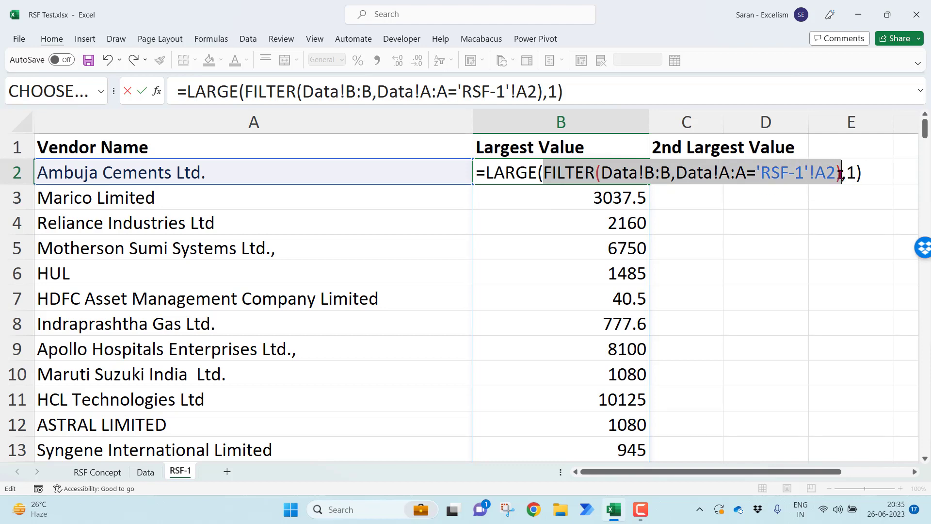
{"action": "left_click", "coordinate": [847, 172]}
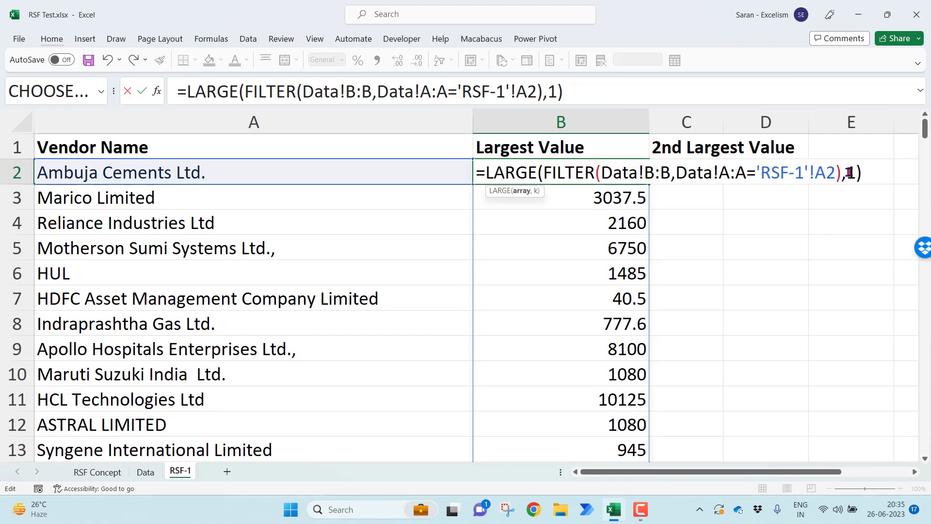
{"action": "double_click", "coordinate": [848, 173]}
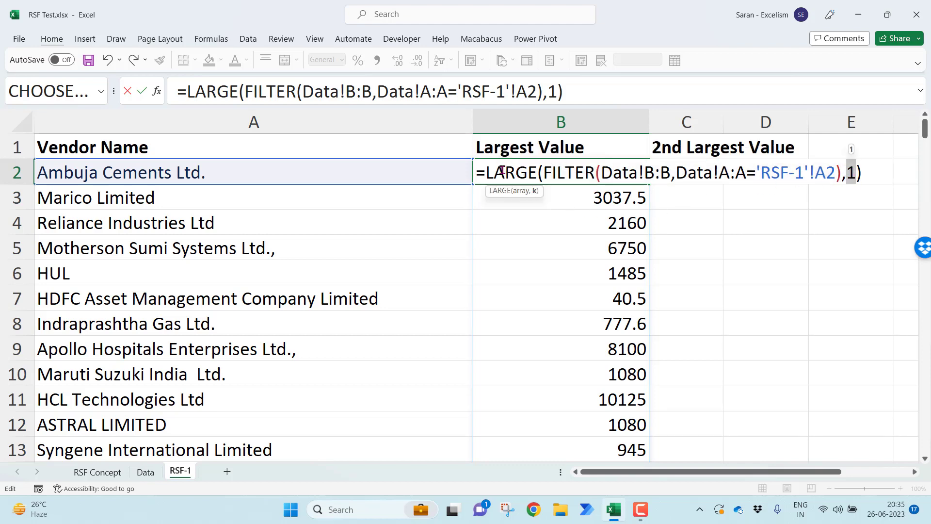
{"action": "key", "text": "Return"}
{"action": "key", "text": "Up"}
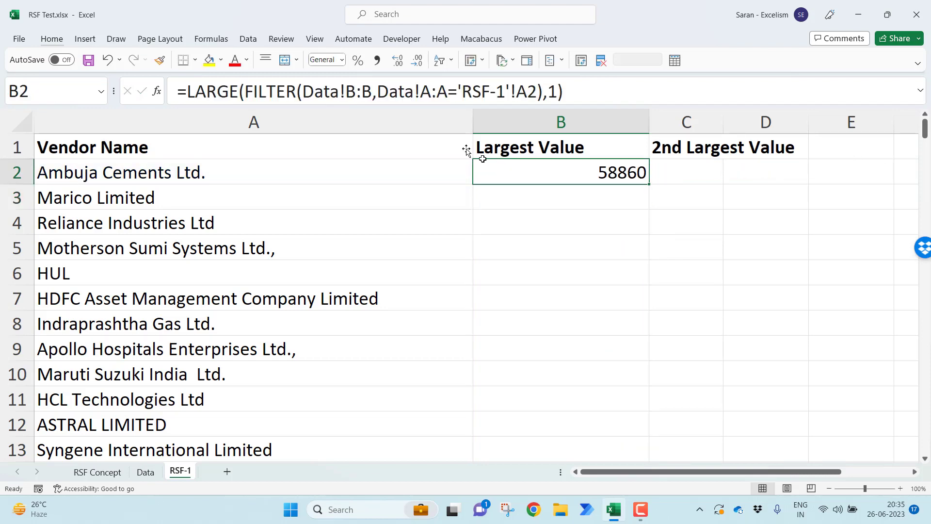
Format B2 with thousands separators and no decimals, and autofit column B
{"action": "left_click", "coordinate": [381, 61]}
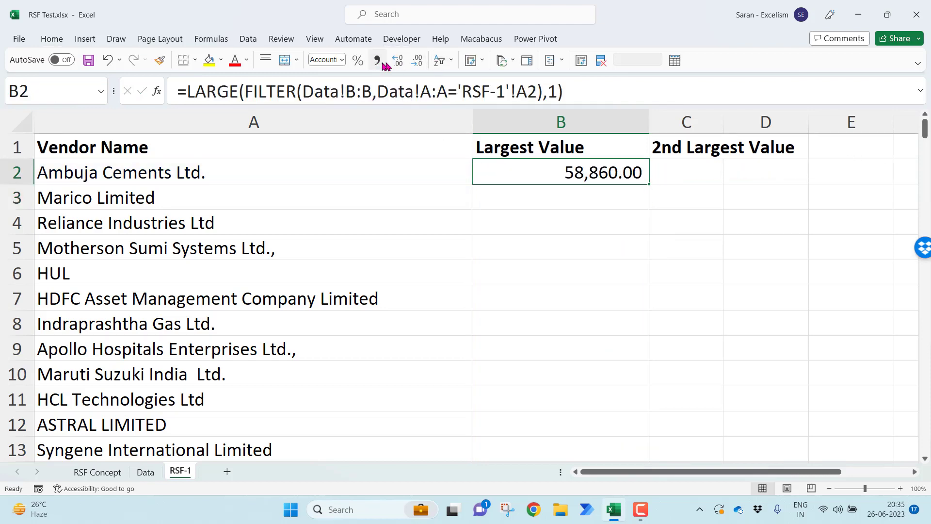
{"action": "left_click", "coordinate": [417, 60]}
{"action": "left_click", "coordinate": [417, 60]}
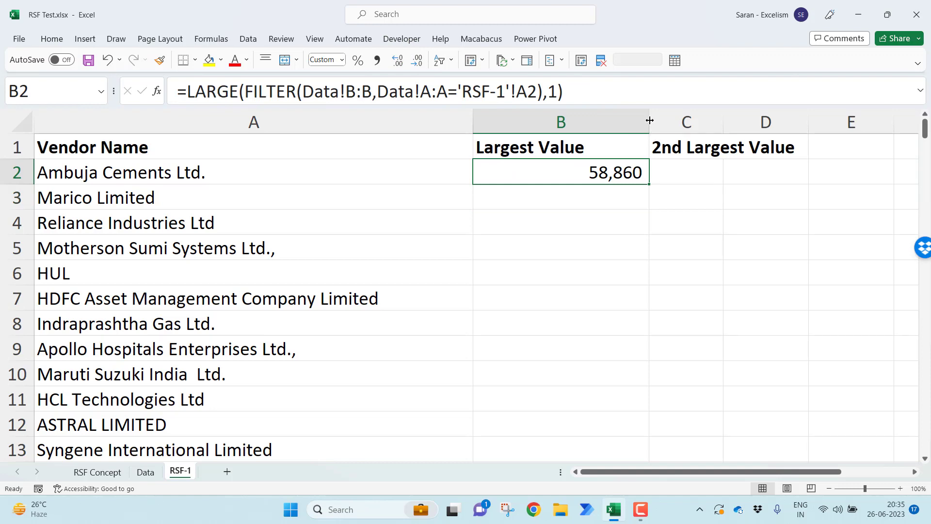
{"action": "double_click", "coordinate": [650, 120]}
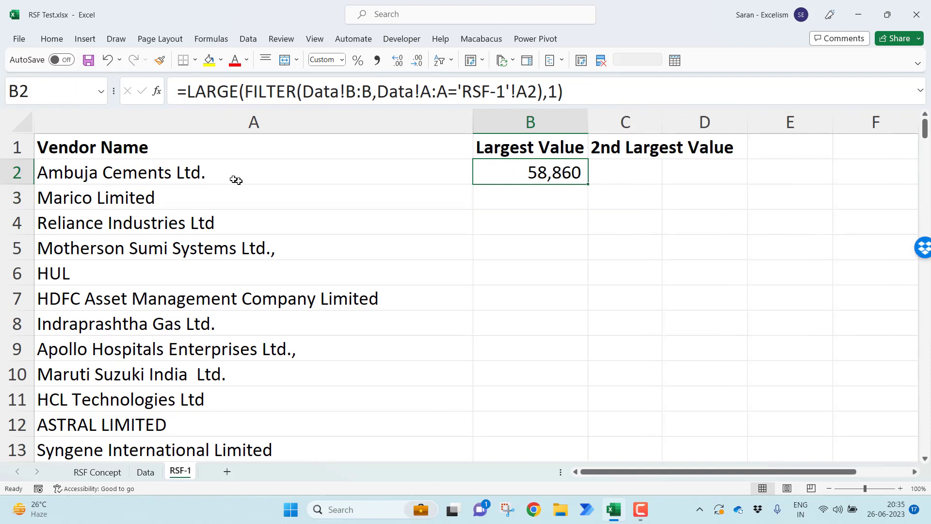
Copy the text of B2's LARGE formula into C2 with its cell references unshifted
{"action": "left_click", "coordinate": [215, 172]}
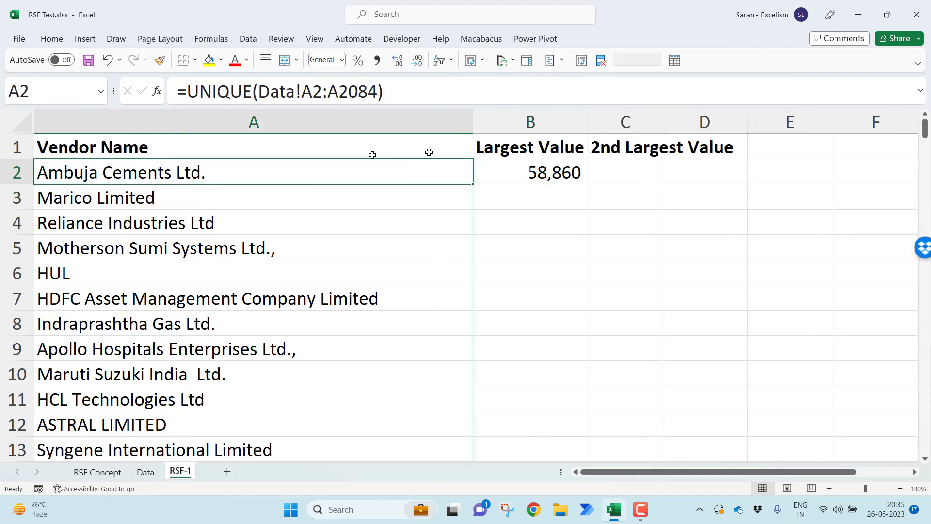
{"action": "left_click", "coordinate": [577, 166]}
{"action": "left_click", "coordinate": [637, 167]}
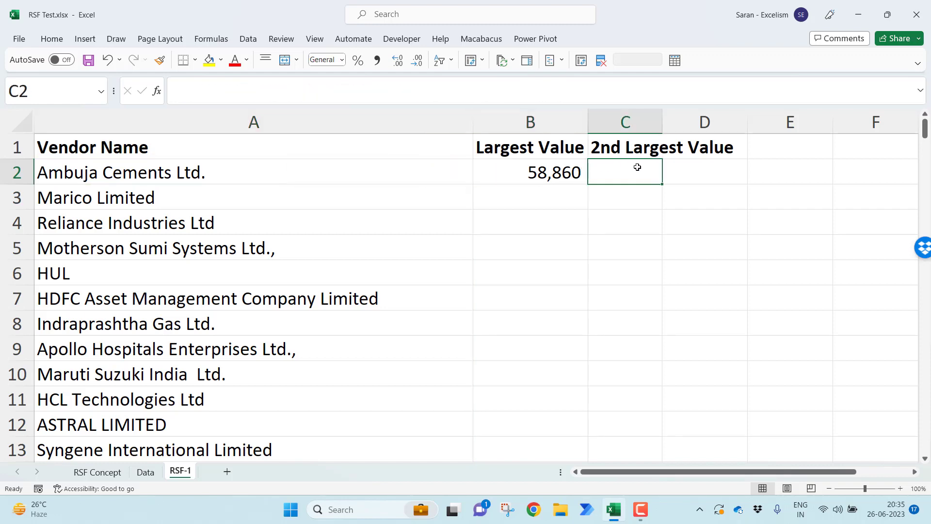
{"action": "key", "text": "Left"}
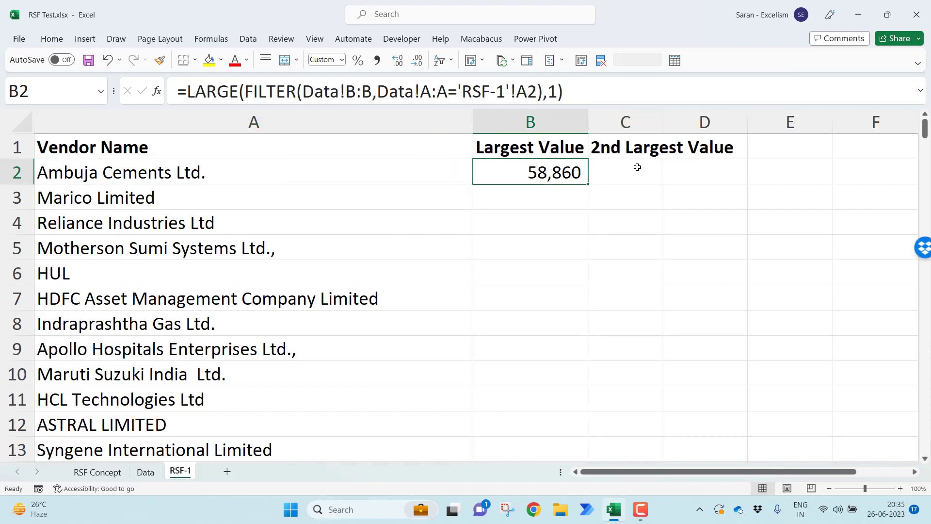
{"action": "key", "text": "F2"}
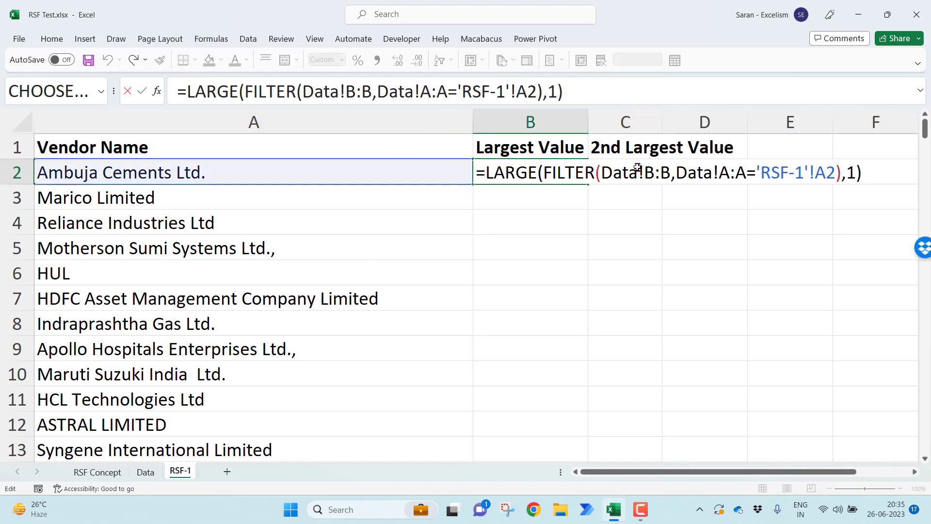
{"action": "key", "text": "shift+Home"}
{"action": "key", "text": "ctrl+c"}
{"action": "key", "text": "Escape"}
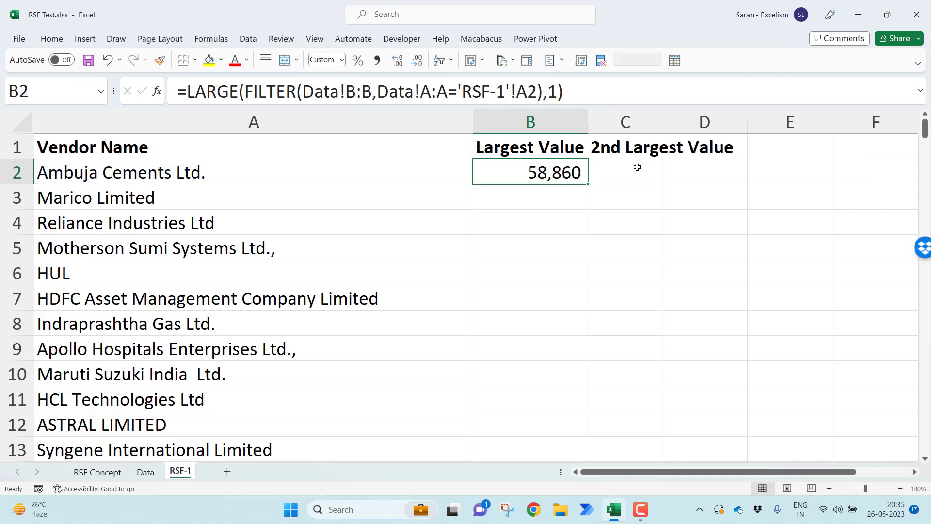
{"action": "left_click", "coordinate": [638, 167]}
{"action": "key", "text": "ctrl+v"}
Try a k value of 2 in the LARGE formula in C2, and clear the cell
{"action": "key", "text": "F2"}
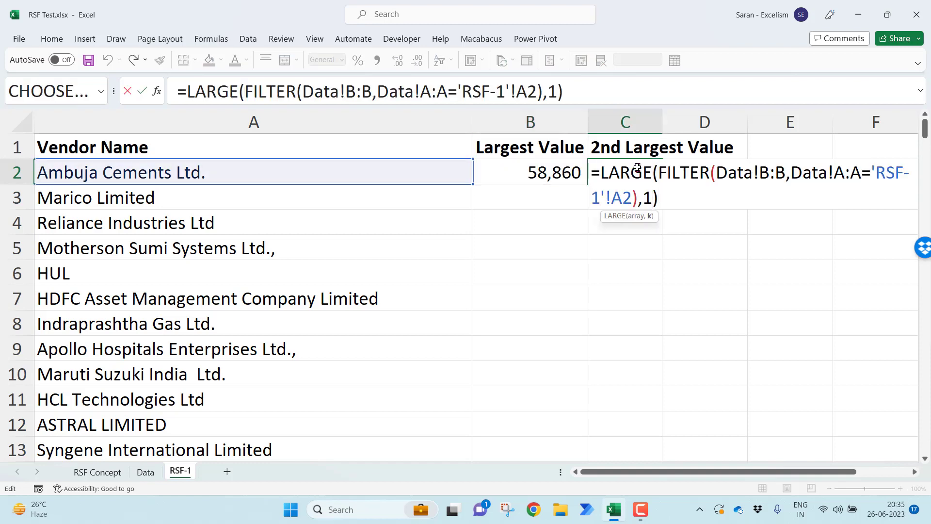
{"action": "key", "text": "Left"}
{"action": "key", "text": "shift+Left"}
{"action": "type", "text": "2"}
{"action": "key", "text": "Return"}
{"action": "left_click", "coordinate": [638, 167]}
{"action": "key", "text": "Delete"}
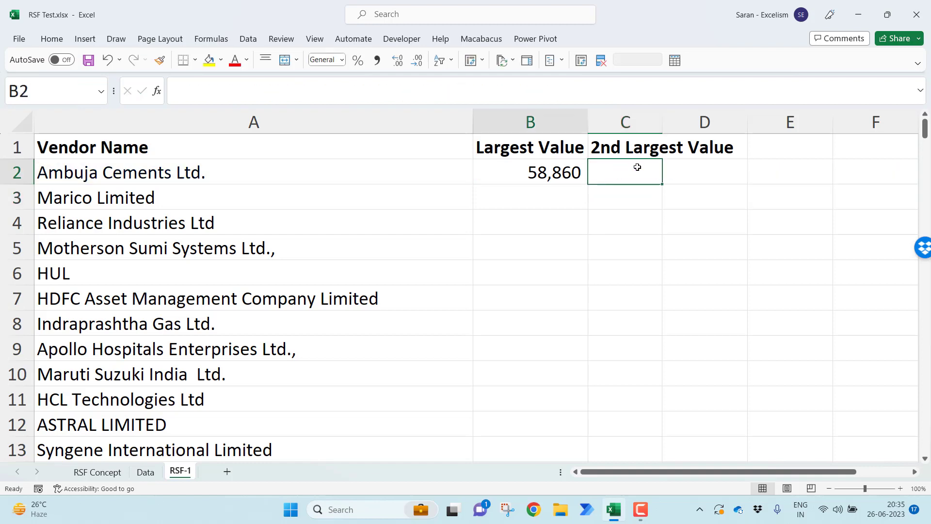
Try filling the B2 formula across into C2 with relative references, and delete the result
{"action": "key", "text": "Left"}
{"action": "left_click_drag", "start_coordinate": [588, 184], "coordinate": [645, 187]}
{"action": "left_click", "coordinate": [624, 170]}
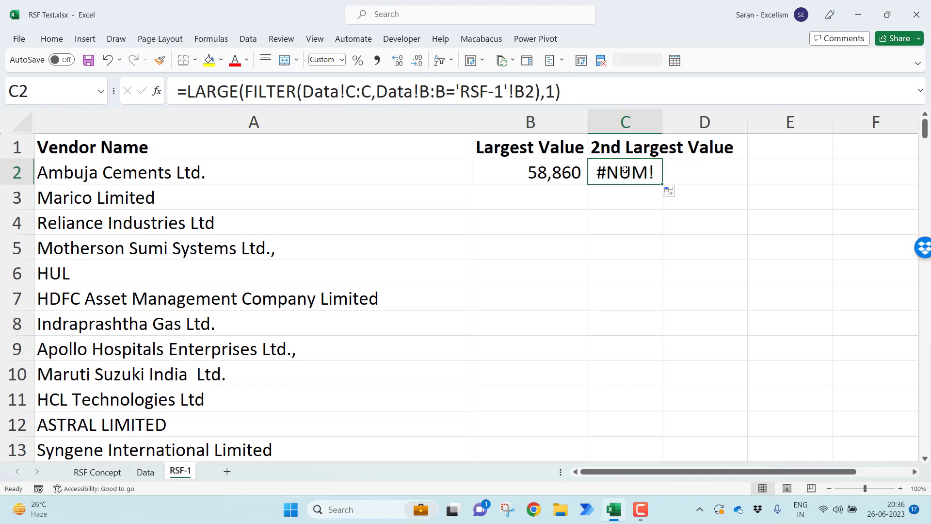
{"action": "key", "text": "Delete"}
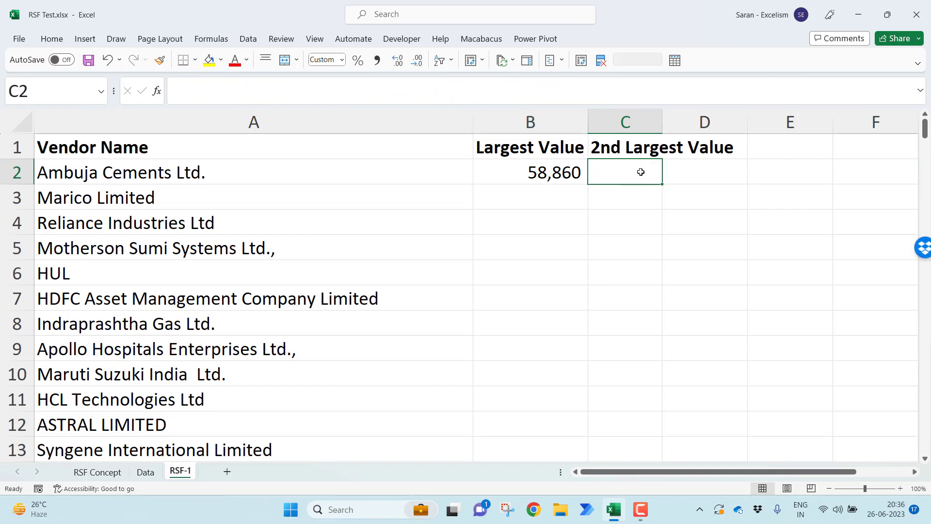
Lock the references in B2's formula as Data!$B:$B, Data!$A:$A and 'RSF-1'!$A2, and enter it
{"action": "key", "text": "Left"}
{"action": "key", "text": "F2"}
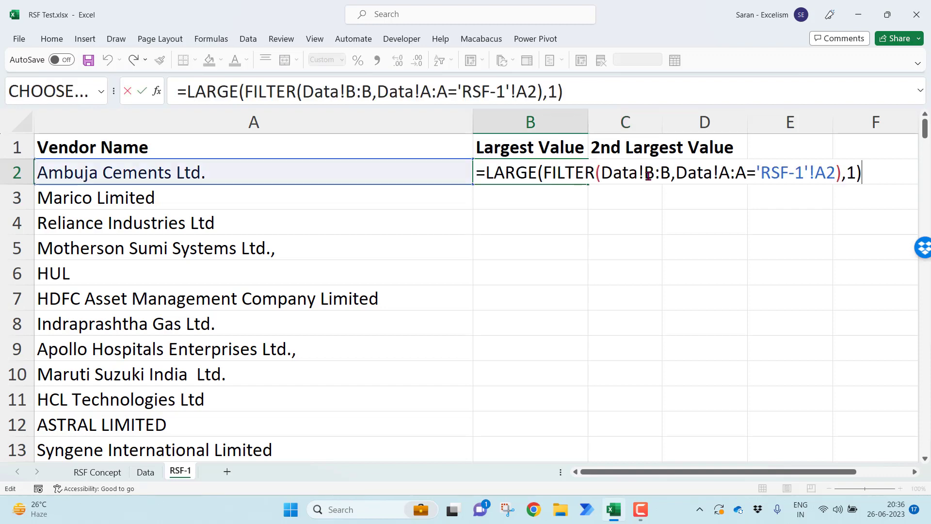
{"action": "left_click_drag", "start_coordinate": [645, 172], "coordinate": [673, 175]}
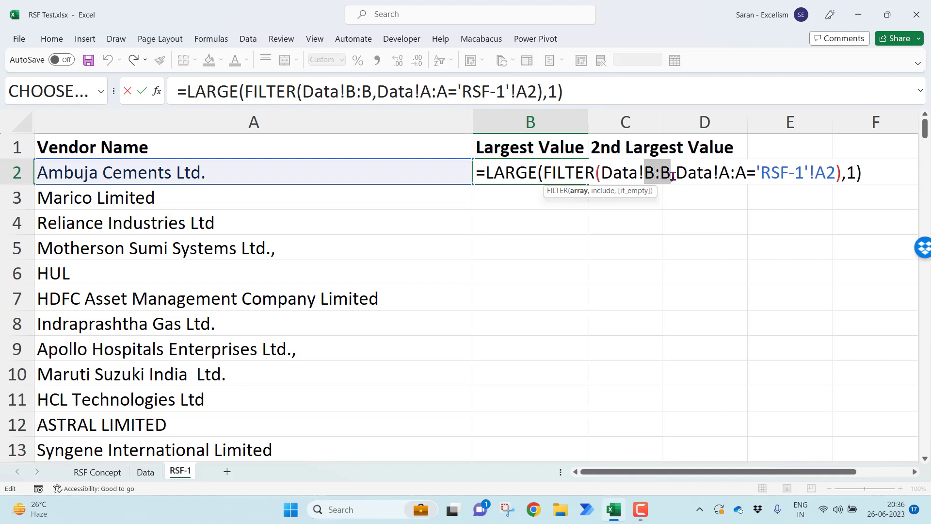
{"action": "key", "text": "F4"}
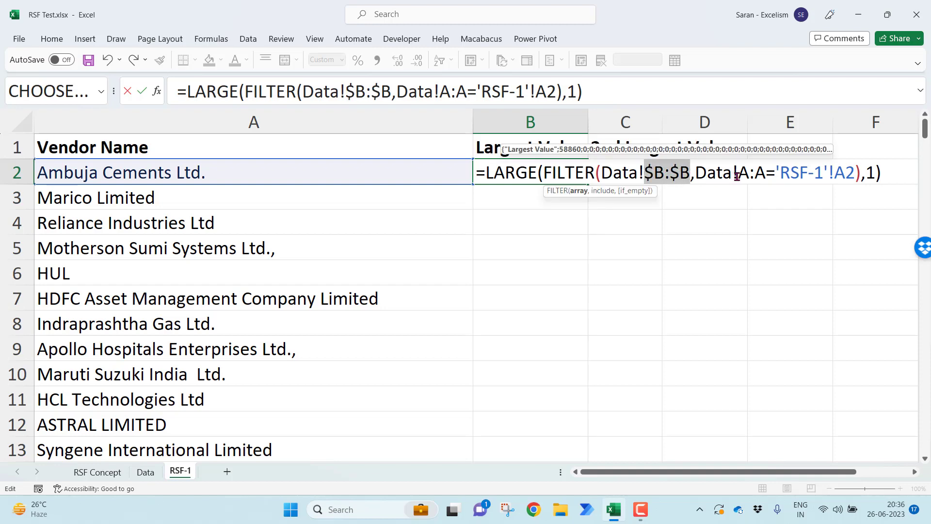
{"action": "left_click_drag", "start_coordinate": [737, 176], "coordinate": [764, 177]}
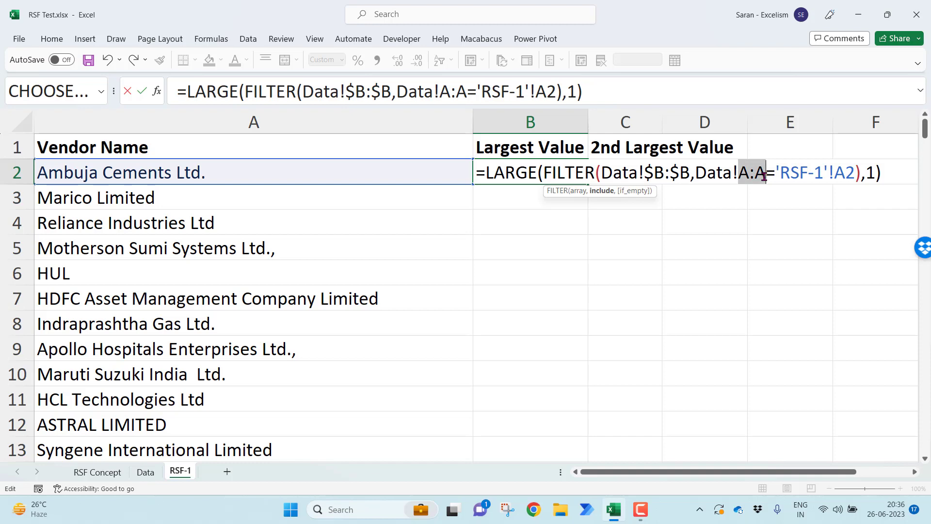
{"action": "key", "text": "F4"}
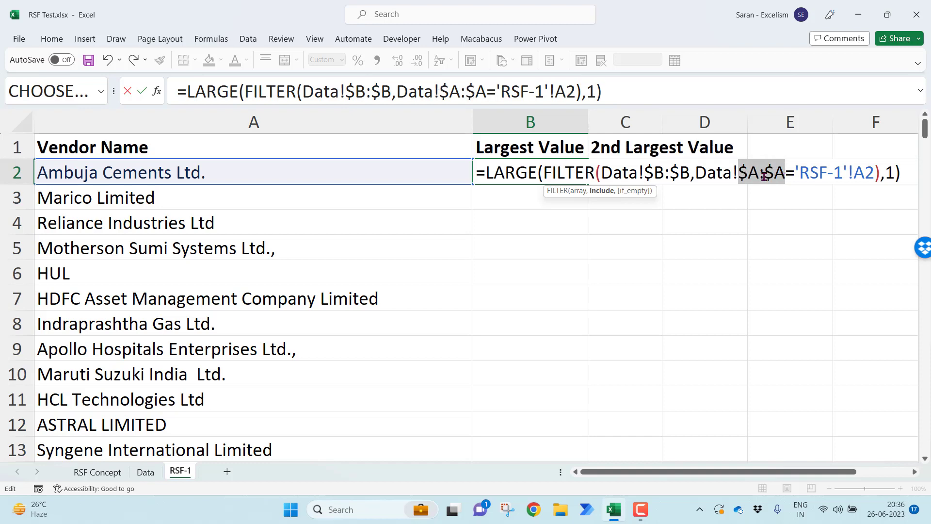
{"action": "left_click", "coordinate": [857, 172]}
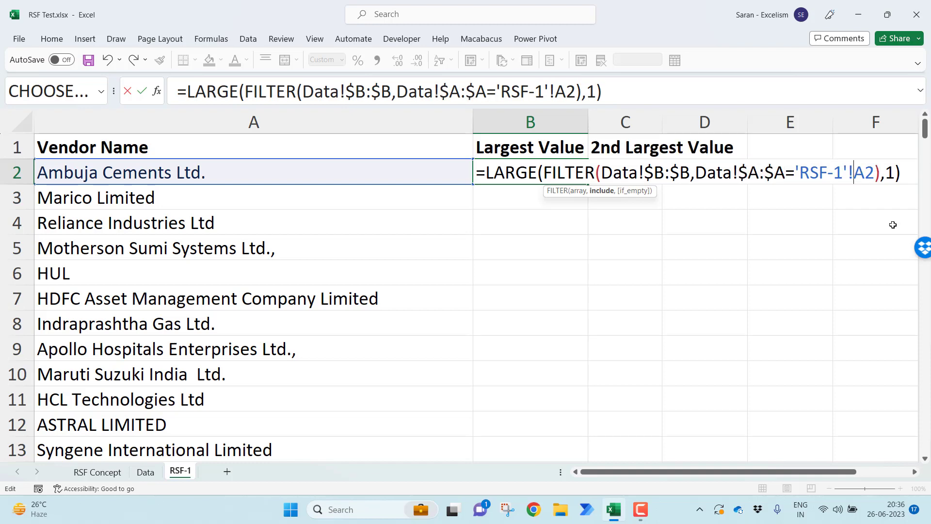
{"action": "type", "text": "$"}
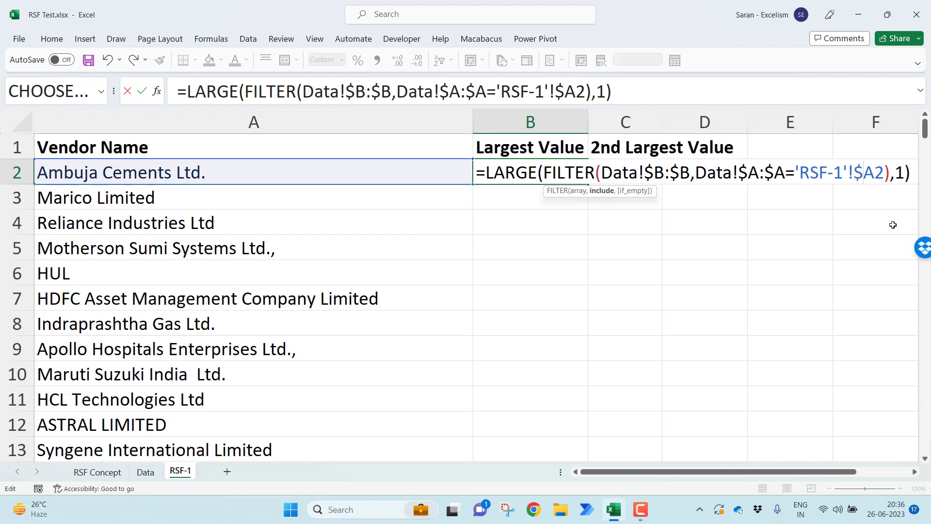
{"action": "key", "text": "Return"}
Copy the locked LARGE formula from B2 to C2 under 2nd Largest Value
{"action": "key", "text": "Up"}
{"action": "key", "text": "ctrl+c"}
{"action": "key", "text": "Right"}
{"action": "key", "text": "ctrl+v"}
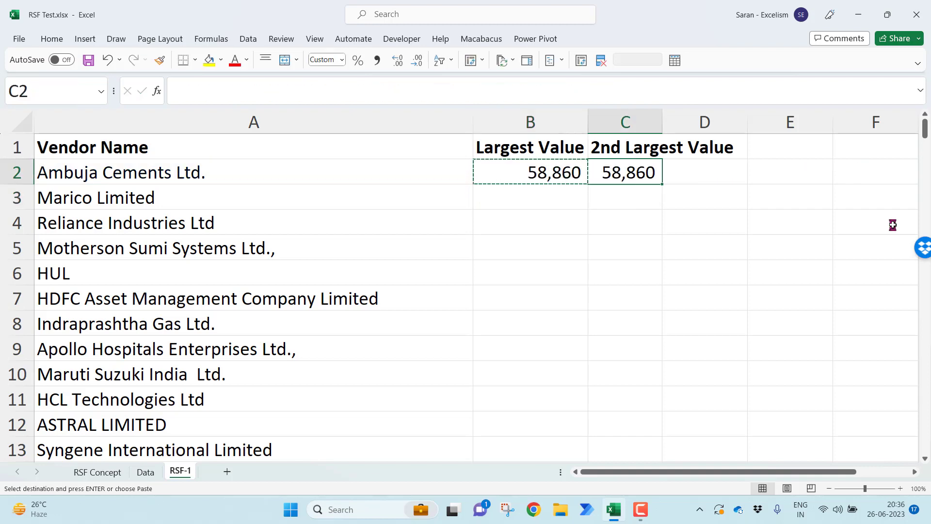
{"action": "key", "text": "Escape"}
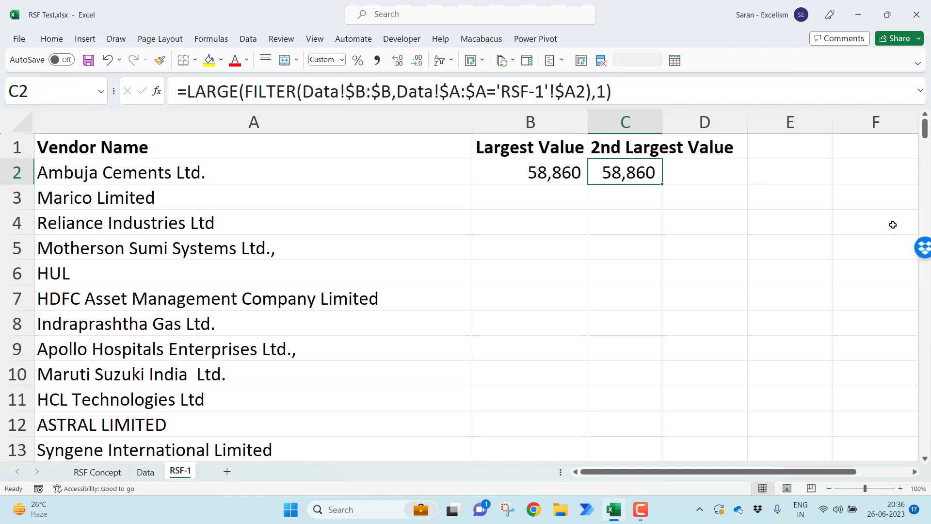
Insert a blank row above the header row of the vendor table
{"action": "key", "text": "Left"}
{"action": "key", "text": "F2"}
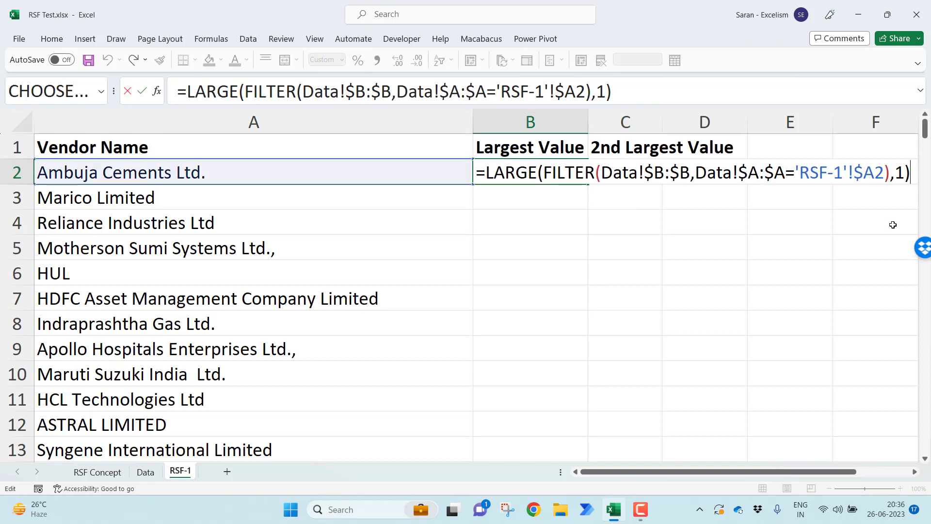
{"action": "key", "text": "Escape"}
{"action": "key", "text": "Up"}
{"action": "key", "text": "shift+space"}
{"action": "key", "text": "ctrl+shift+plus"}
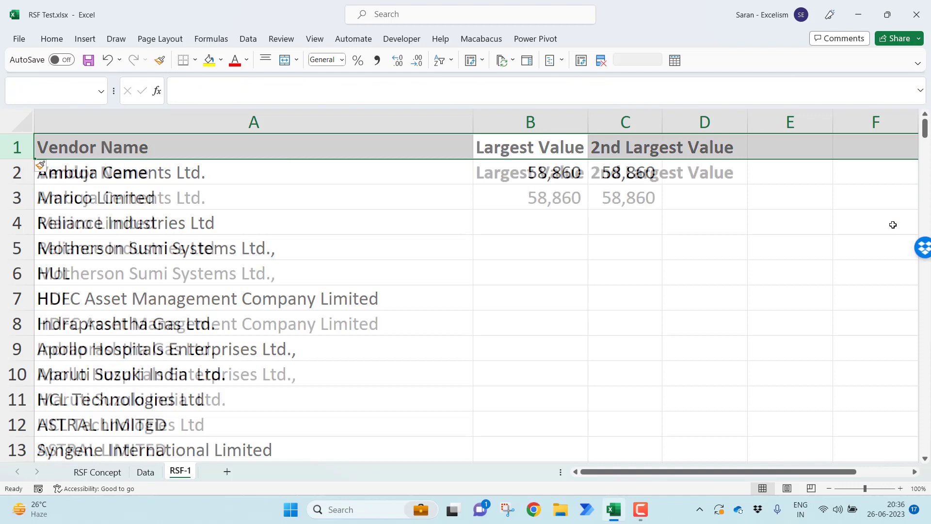
Enter the rank numbers 1 in B1 and 2 in C1, above the Largest Value and 2nd Largest Value headers
{"action": "key", "text": "Right"}
{"action": "key", "text": "Left"}
{"action": "type", "text": "1"}
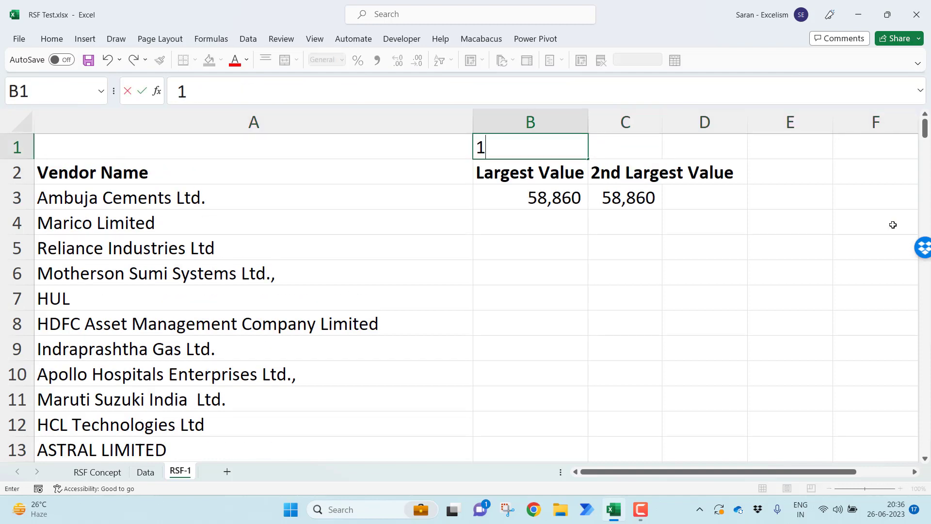
{"action": "key", "text": "Tab"}
{"action": "type", "text": "2"}
{"action": "key", "text": "Return"}
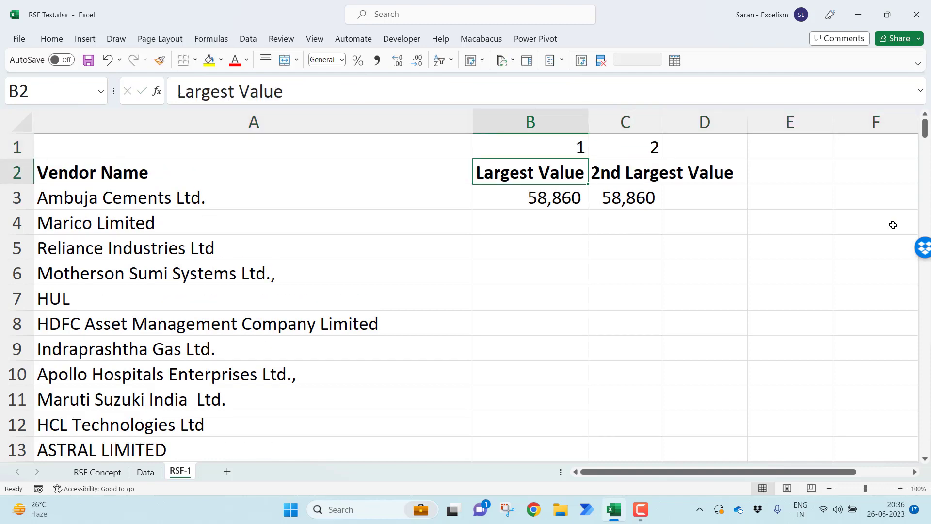
Replace the k value in B3's LARGE formula with the row-locked reference B$1, and enter it
{"action": "key", "text": "Down"}
{"action": "key", "text": "F2"}
{"action": "key", "text": "Left"}
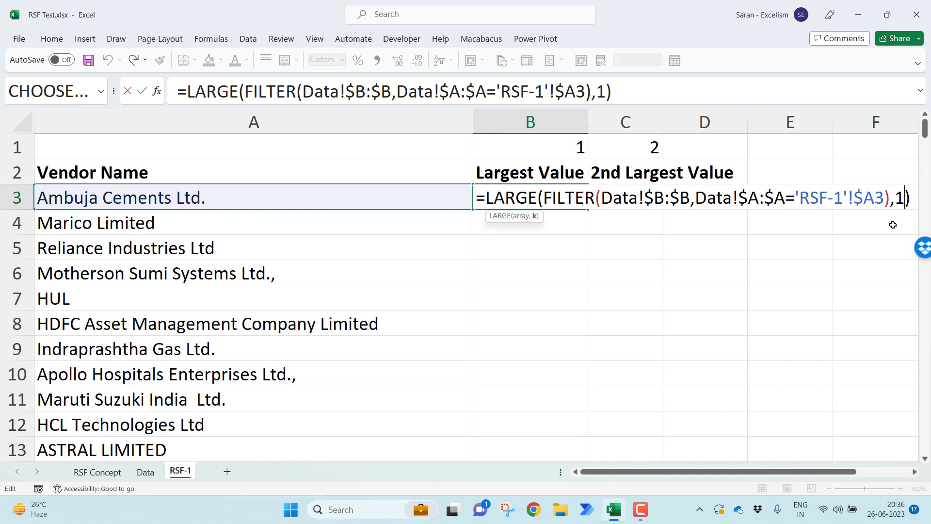
{"action": "key", "text": "BackSpace"}
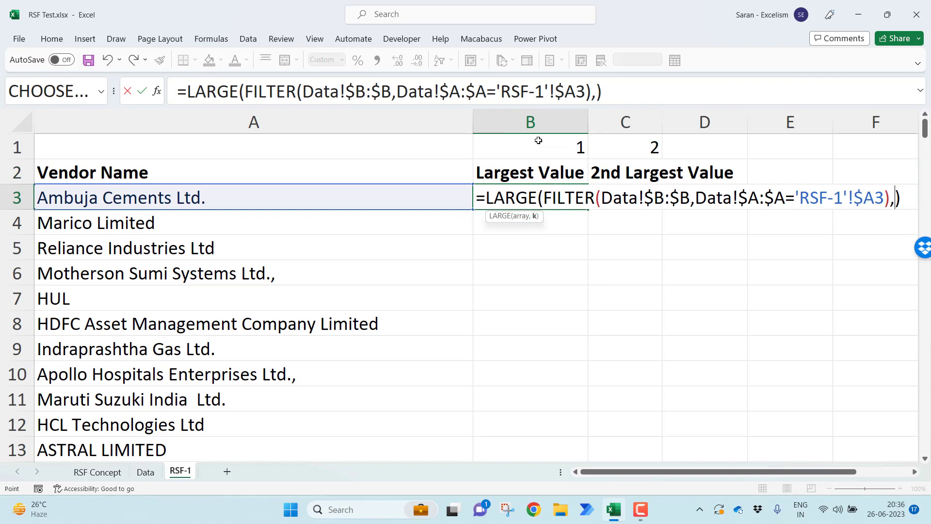
{"action": "left_click", "coordinate": [538, 140]}
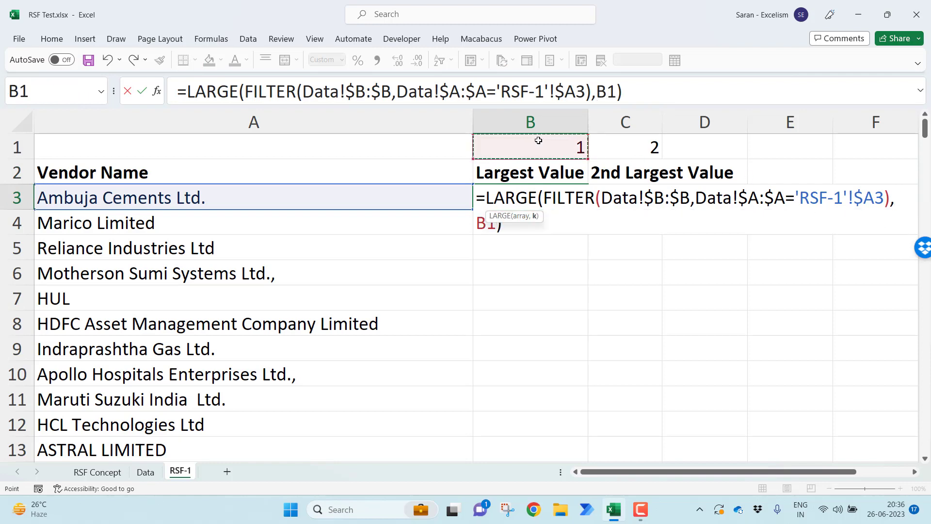
{"action": "left_click", "coordinate": [505, 224]}
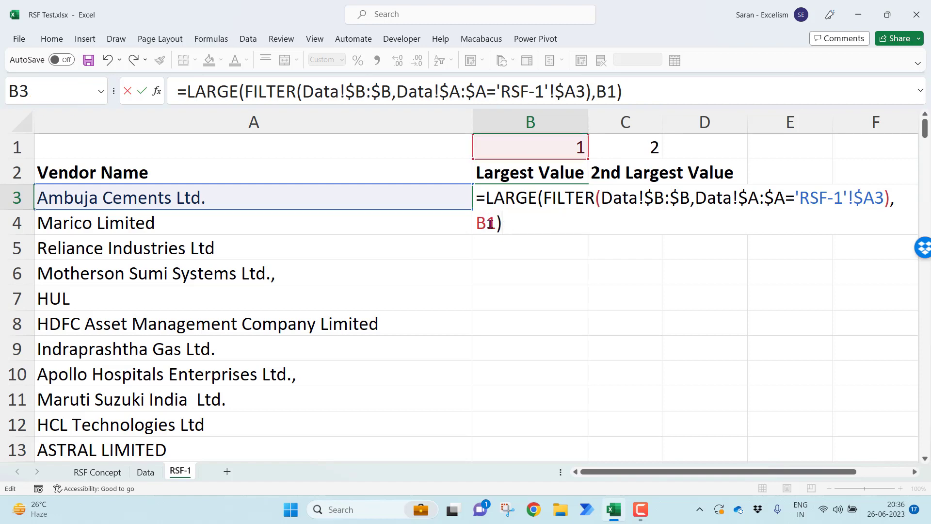
{"action": "left_click", "coordinate": [489, 223]}
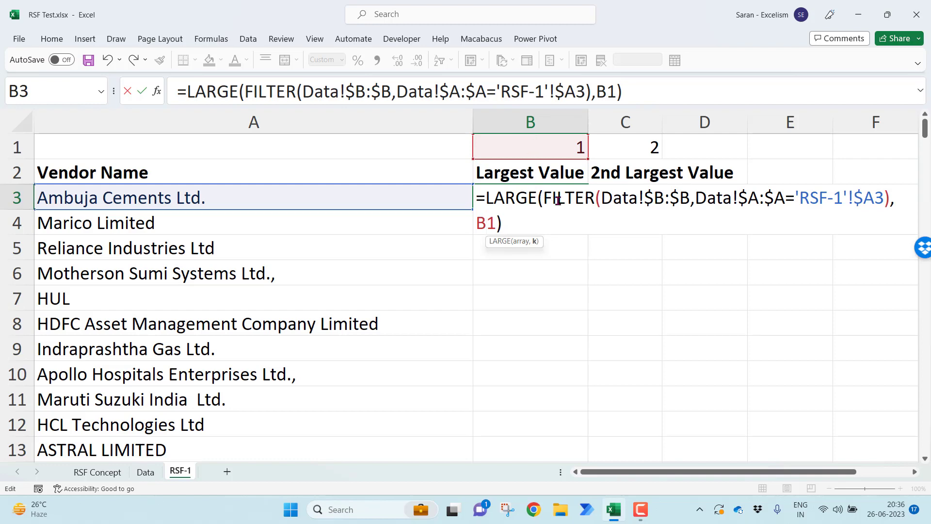
{"action": "type", "text": "$"}
{"action": "key", "text": "Return"}
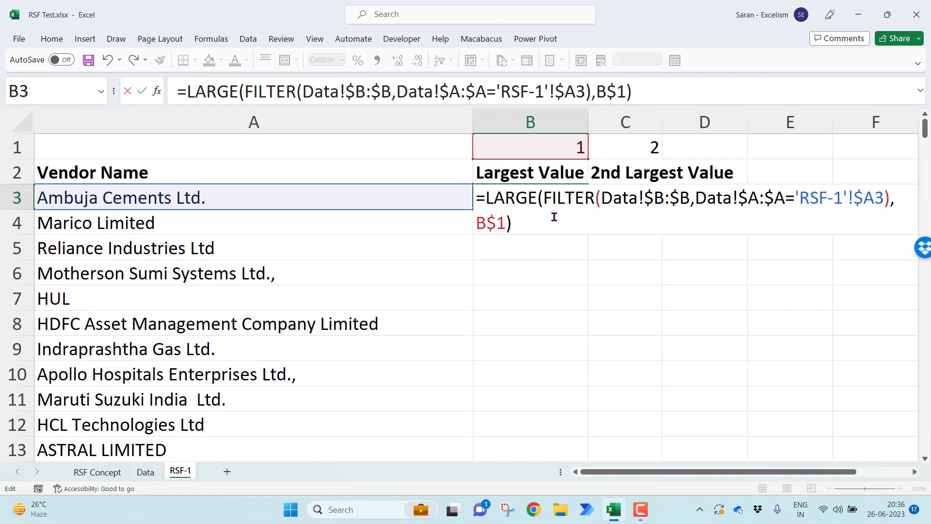
{"action": "key", "text": "Return"}
Fill B3's formula across into C3 and down both columns for all vendors
{"action": "left_click", "coordinate": [552, 204]}
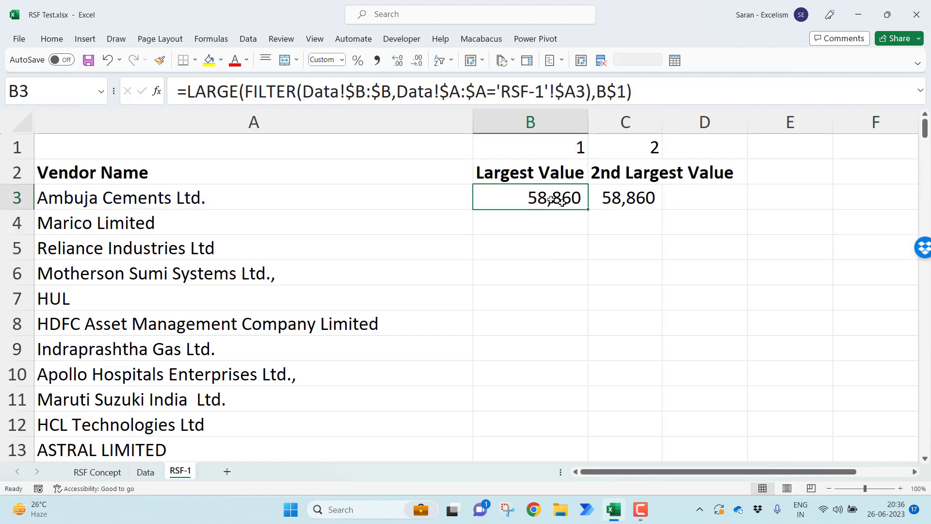
{"action": "left_click_drag", "start_coordinate": [592, 208], "coordinate": [663, 212]}
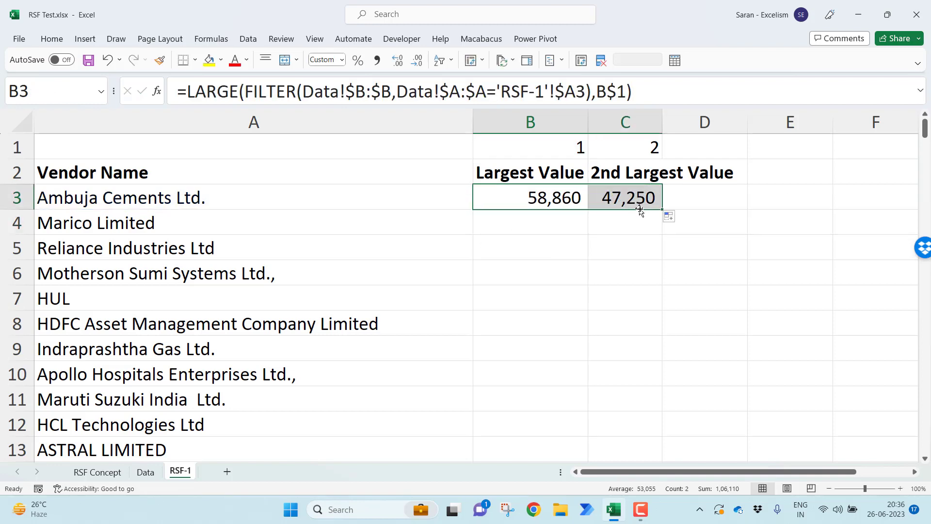
{"action": "double_click", "coordinate": [663, 212]}
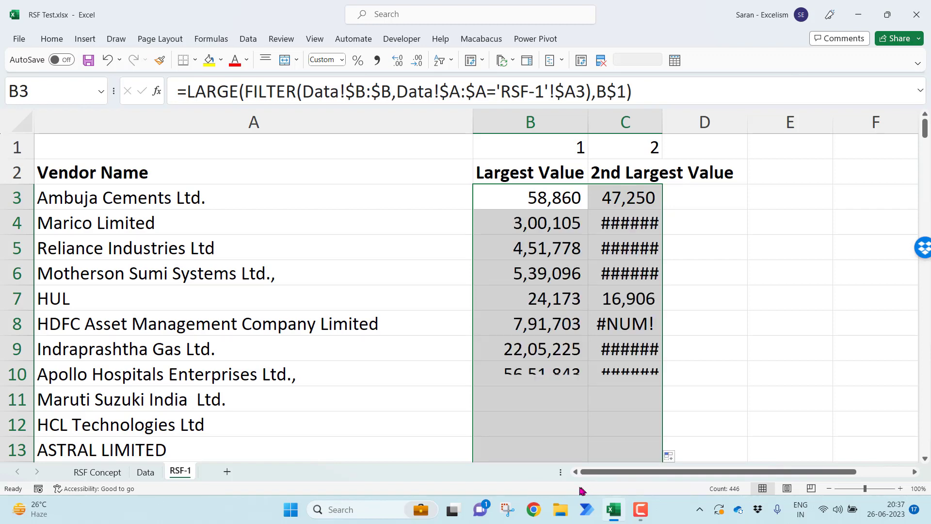
Autofit column C to its contents and check the 2nd Largest Value formulas down to C8
{"action": "double_click", "coordinate": [662, 121]}
{"action": "left_click", "coordinate": [661, 230]}
{"action": "left_click", "coordinate": [660, 230]}
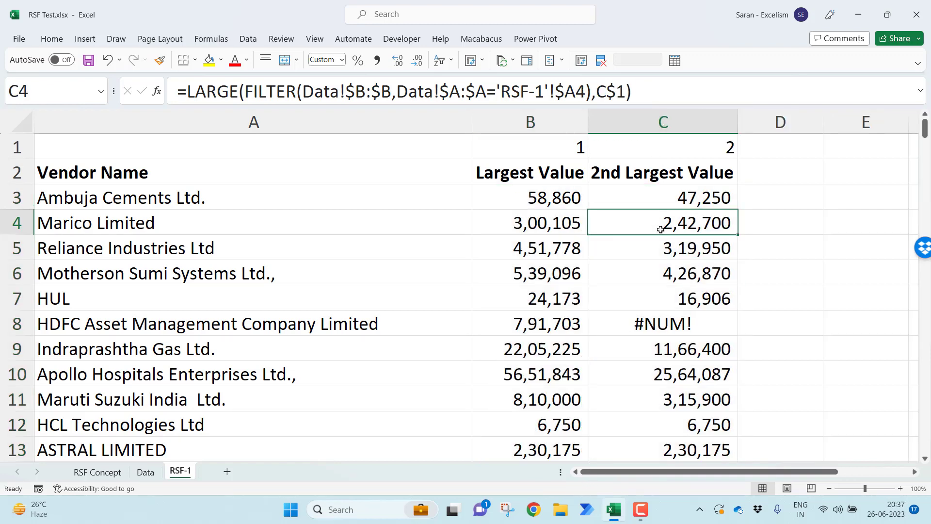
{"action": "key", "text": "Down"}
{"action": "key", "text": "Down"}
{"action": "key", "text": "Down"}
{"action": "key", "text": "Down"}
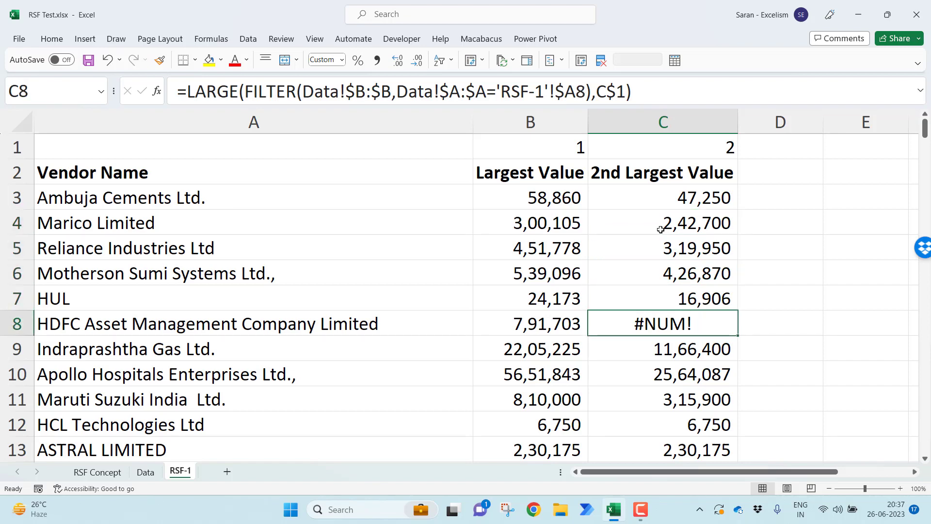
Enter the sample values 10, 20 and 30 in E3:E5
{"action": "key", "text": "Right"}
{"action": "key", "text": "Right"}
{"action": "key", "text": "Up"}
{"action": "key", "text": "Up"}
{"action": "key", "text": "Up"}
{"action": "key", "text": "Up"}
{"action": "key", "text": "Up"}
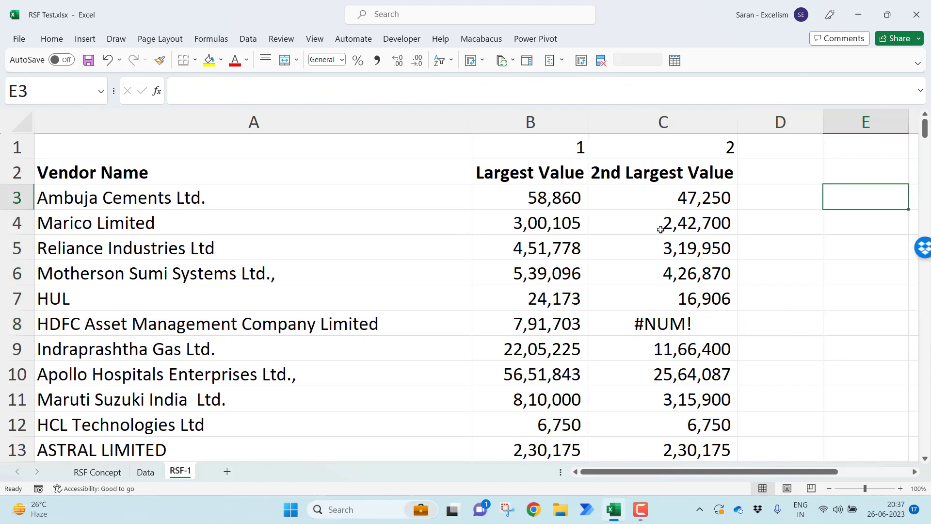
{"action": "type", "text": "10"}
{"action": "key", "text": "Return"}
{"action": "type", "text": "20"}
{"action": "key", "text": "Return"}
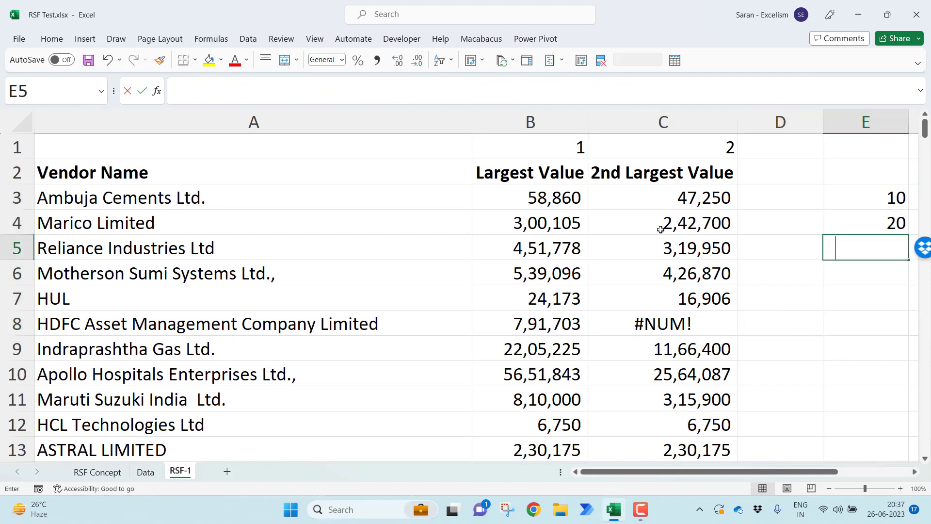
{"action": "type", "text": "30"}
{"action": "key", "text": "Return"}
Enter =LARGE(E3:E5,2) in E6 to get the second-largest sample value
{"action": "key", "text": "Right"}
{"action": "key", "text": "Right"}
{"action": "key", "text": "Left"}
{"action": "key", "text": "Left"}
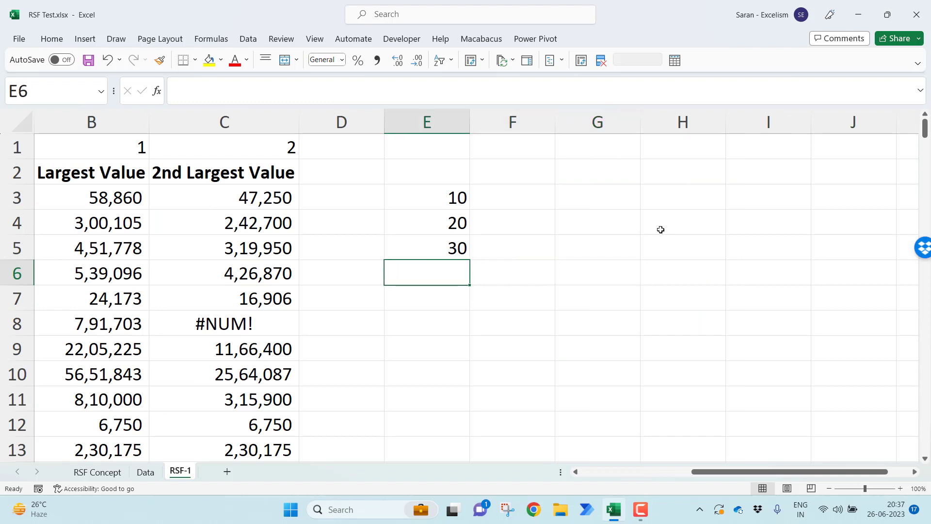
{"action": "type", "text": "=larg"}
{"action": "key", "text": "Tab"}
{"action": "key", "text": "Up"}
{"action": "key", "text": "Up"}
{"action": "key", "text": "Up"}
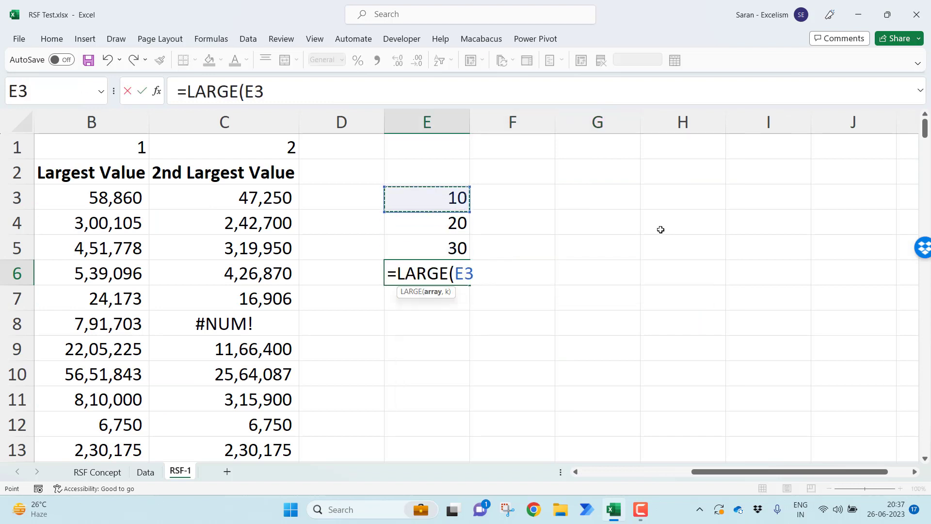
{"action": "key", "text": "shift+Down"}
{"action": "key", "text": "shift+Down"}
{"action": "type", "text": ",2"}
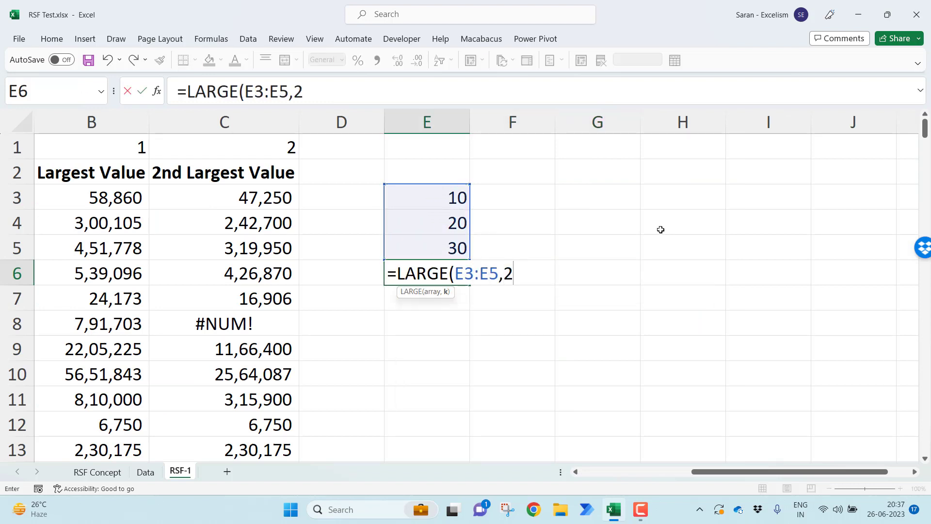
{"action": "type", "text": ")"}
{"action": "key", "text": "Return"}
Set the k value of the LARGE formula in E6 to 3
{"action": "key", "text": "Up"}
{"action": "key", "text": "F2"}
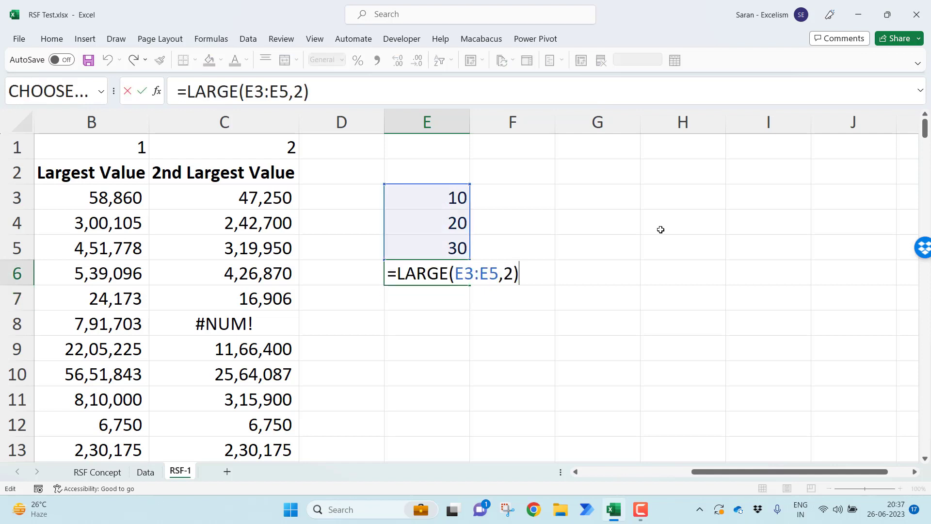
{"action": "key", "text": "Left"}
{"action": "key", "text": "shift+Left"}
{"action": "type", "text": "3"}
{"action": "key", "text": "Return"}
Change the k value of E6's LARGE formula to 4, review its array and k arguments, and enter it
{"action": "key", "text": "Up"}
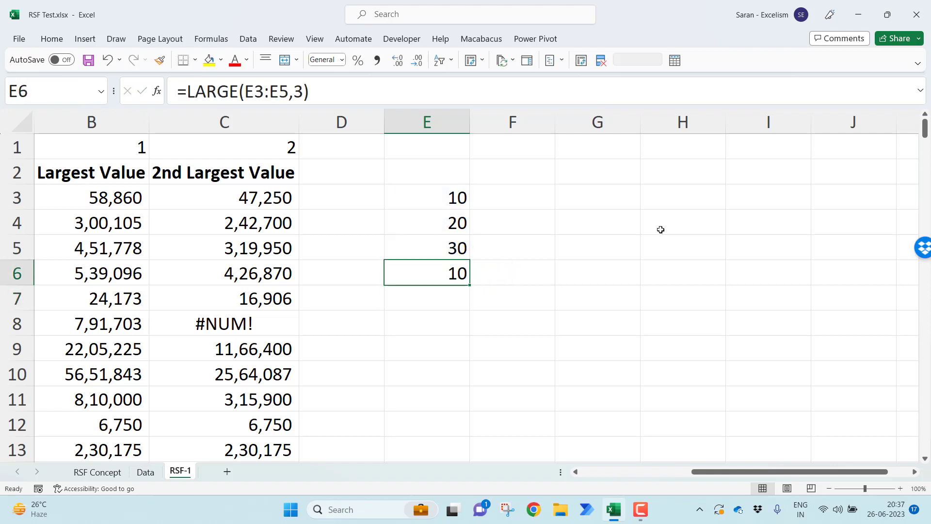
{"action": "key", "text": "F2"}
{"action": "key", "text": "Left"}
{"action": "key", "text": "shift+Left"}
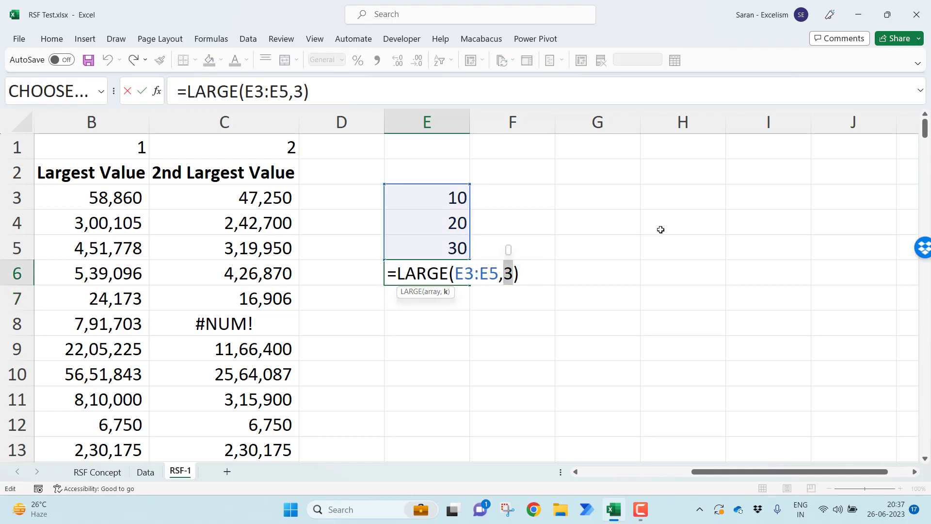
{"action": "type", "text": "4"}
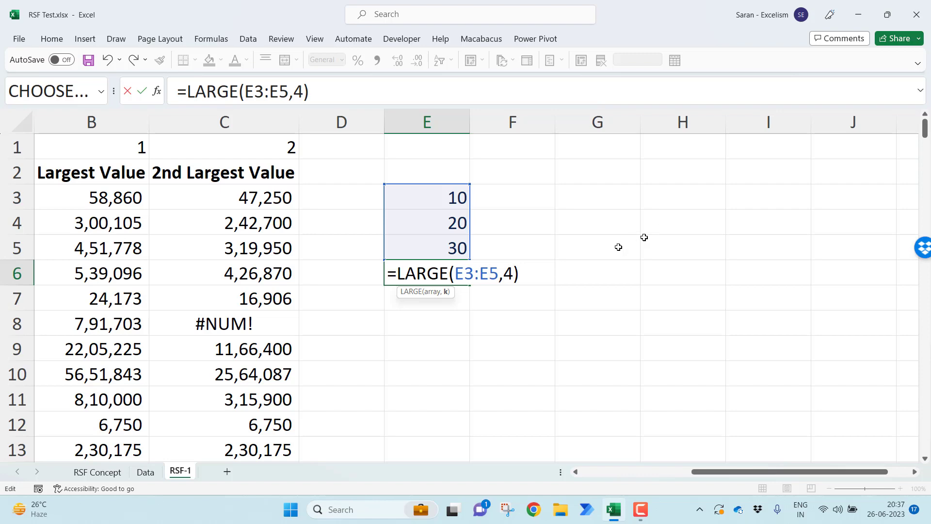
{"action": "left_click_drag", "start_coordinate": [458, 273], "coordinate": [515, 273]}
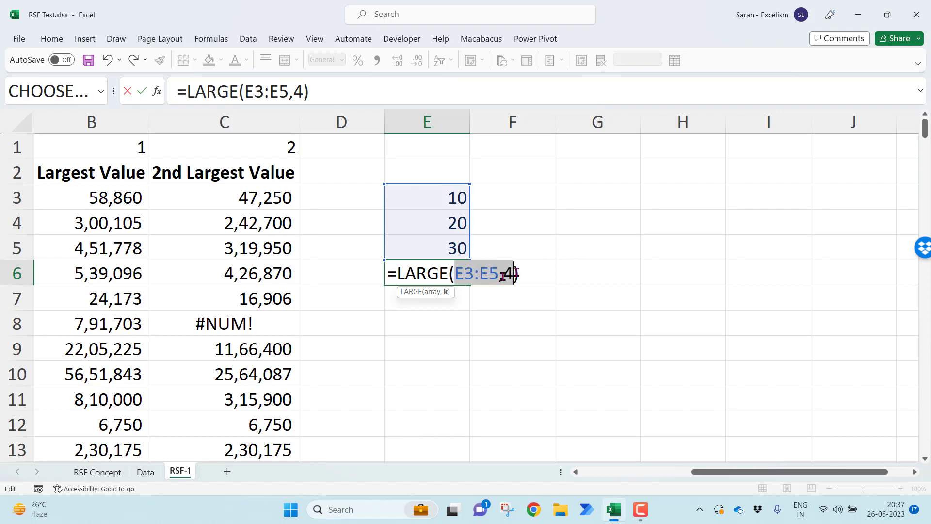
{"action": "left_click", "coordinate": [467, 278]}
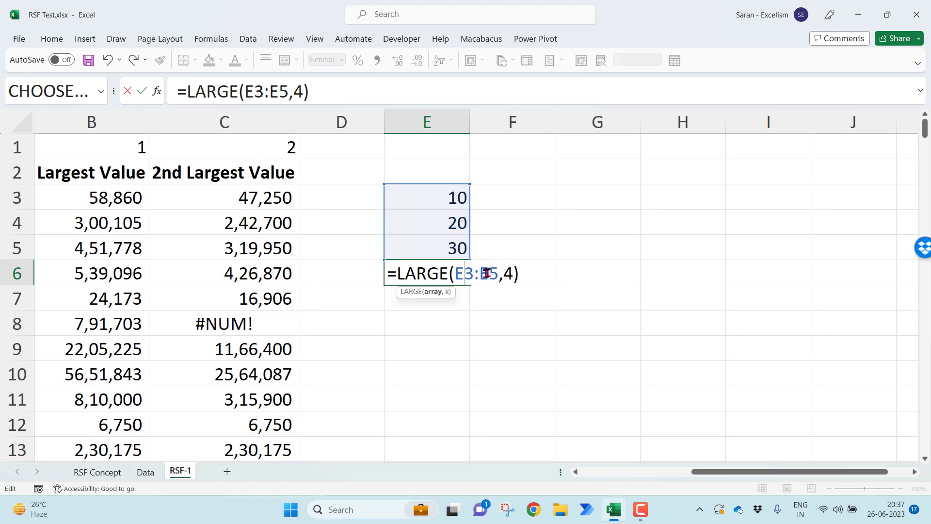
{"action": "left_click_drag", "start_coordinate": [457, 274], "coordinate": [498, 274]}
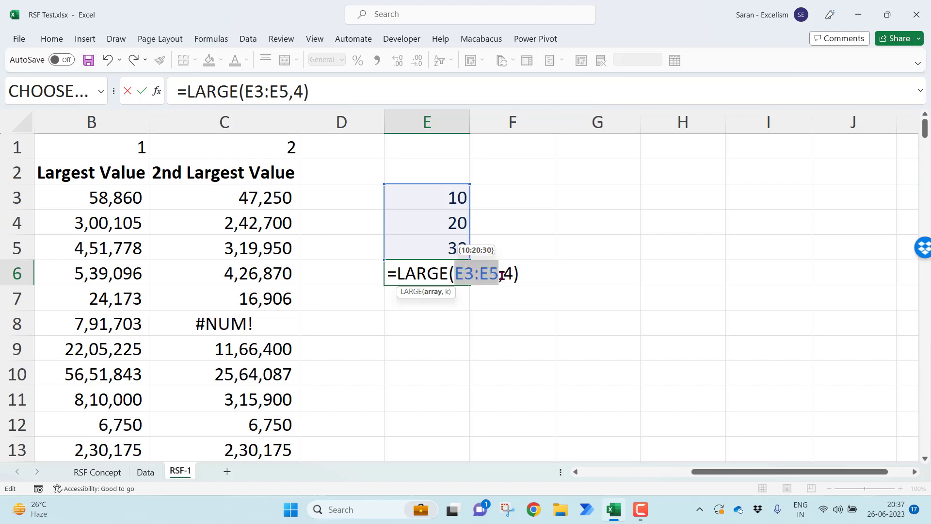
{"action": "double_click", "coordinate": [508, 274]}
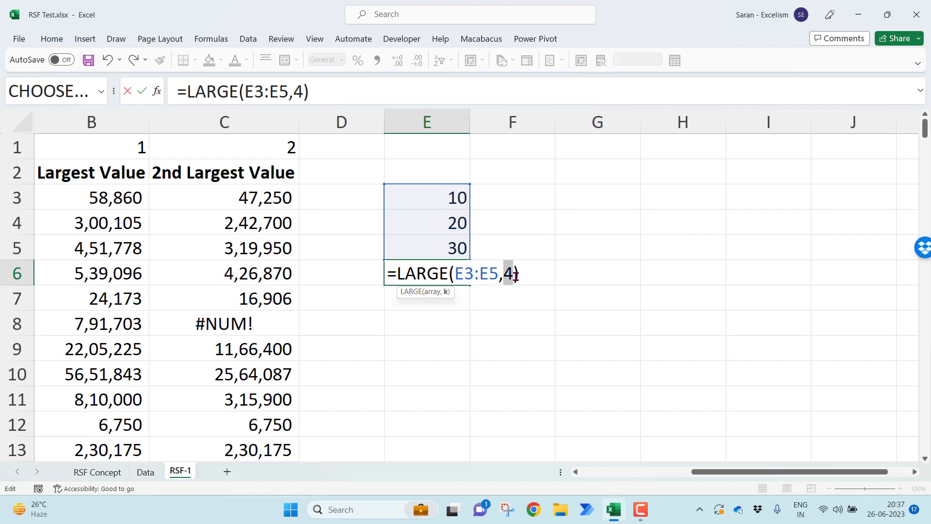
{"action": "key", "text": "Return"}
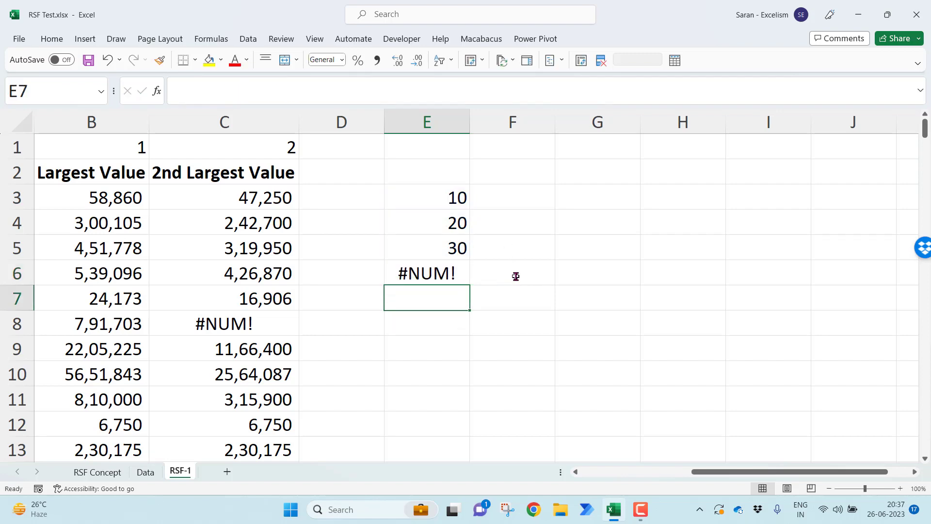
Examine the Largest Value and 2nd Largest Value formulas for HDFC Asset Management Company Limited in row 8
{"action": "key", "text": "ctrl+Left"}
{"action": "key", "text": "ctrl+Left"}
{"action": "key", "text": "Down"}
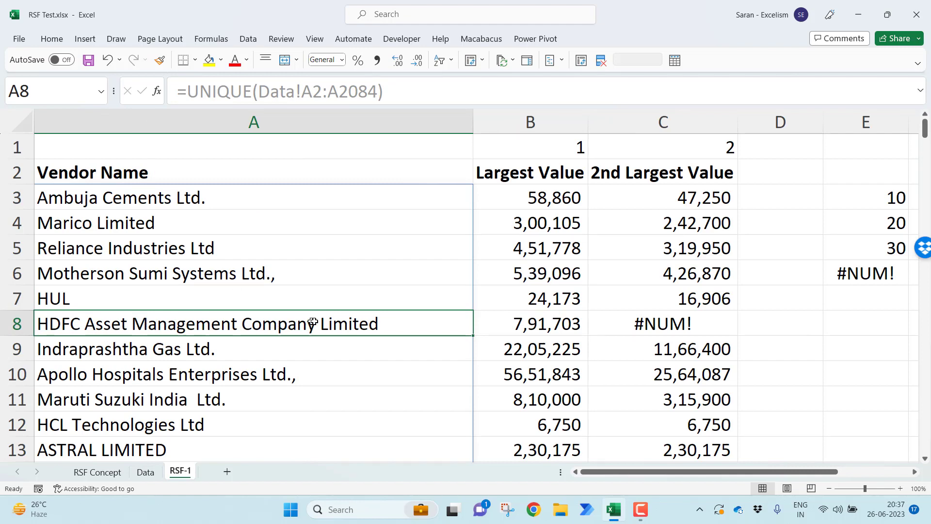
{"action": "left_click", "coordinate": [540, 320]}
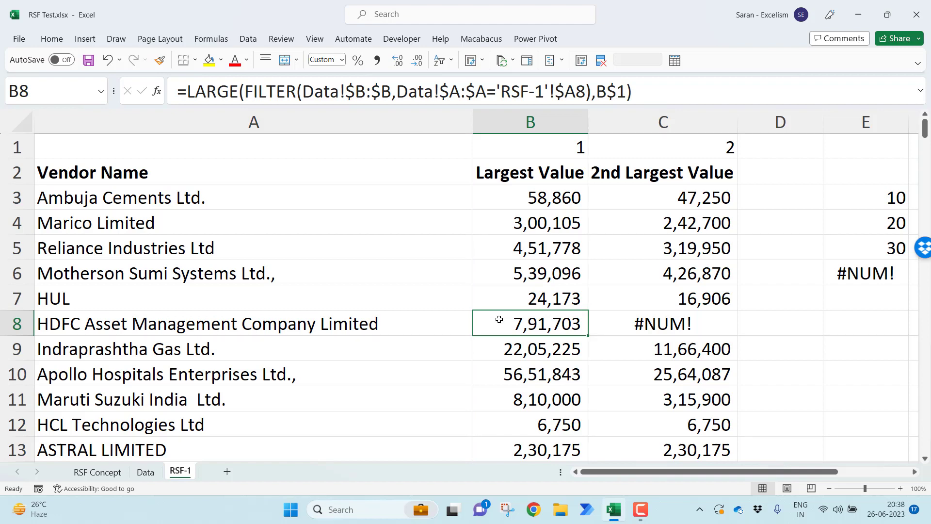
{"action": "left_click", "coordinate": [629, 319]}
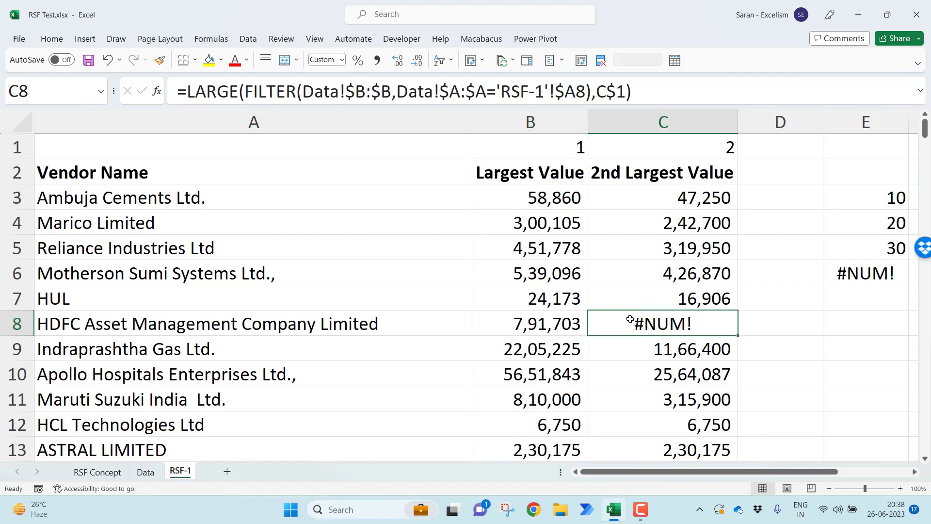
{"action": "left_click", "coordinate": [386, 329]}
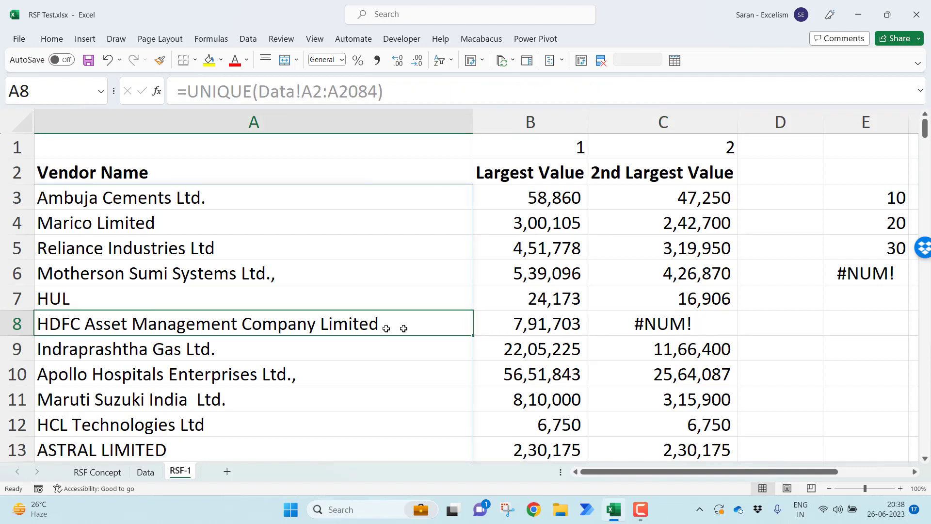
{"action": "left_click", "coordinate": [695, 324]}
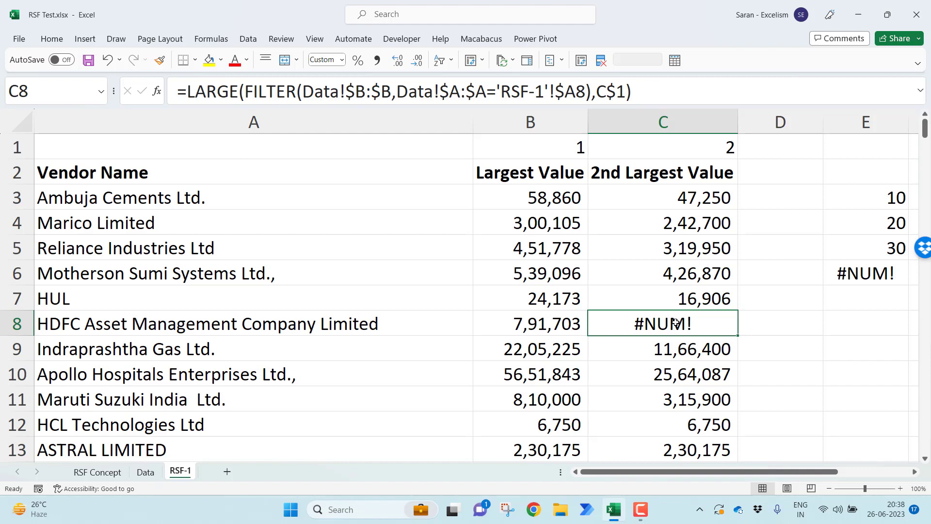
{"action": "key", "text": "Left"}
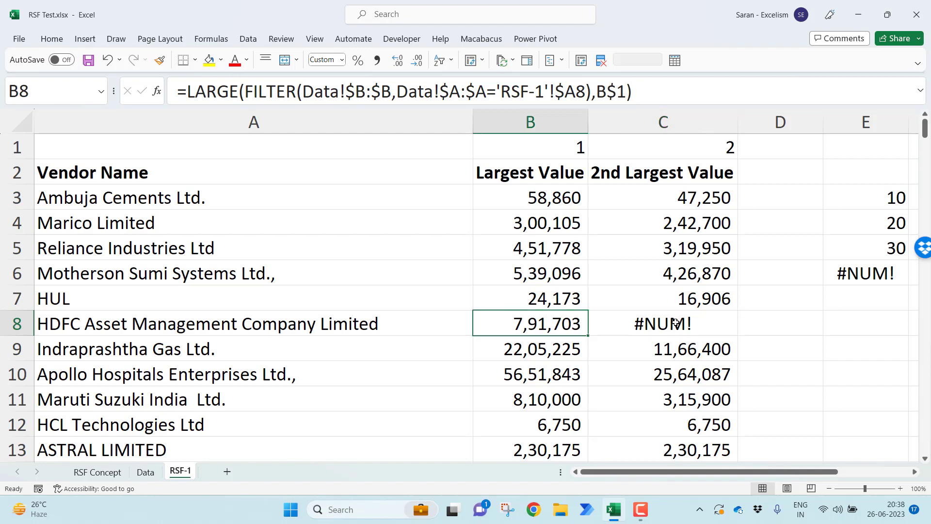
Wrap the Largest Value formula for Ambuja Cements Ltd. in B3 in an IFERROR function
{"action": "key", "text": "Up"}
{"action": "key", "text": "Up"}
{"action": "key", "text": "Up"}
{"action": "key", "text": "Up"}
{"action": "key", "text": "Up"}
{"action": "key", "text": "F2"}
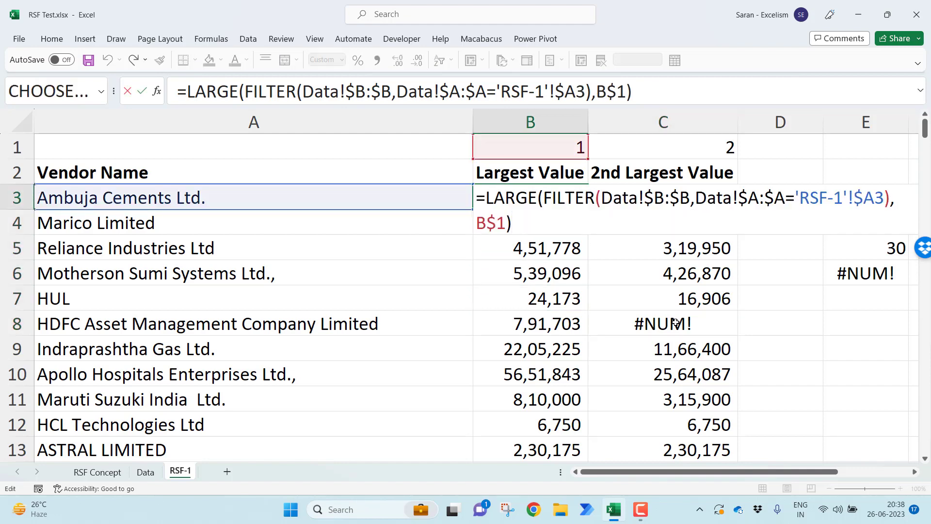
{"action": "type", "text": "if"}
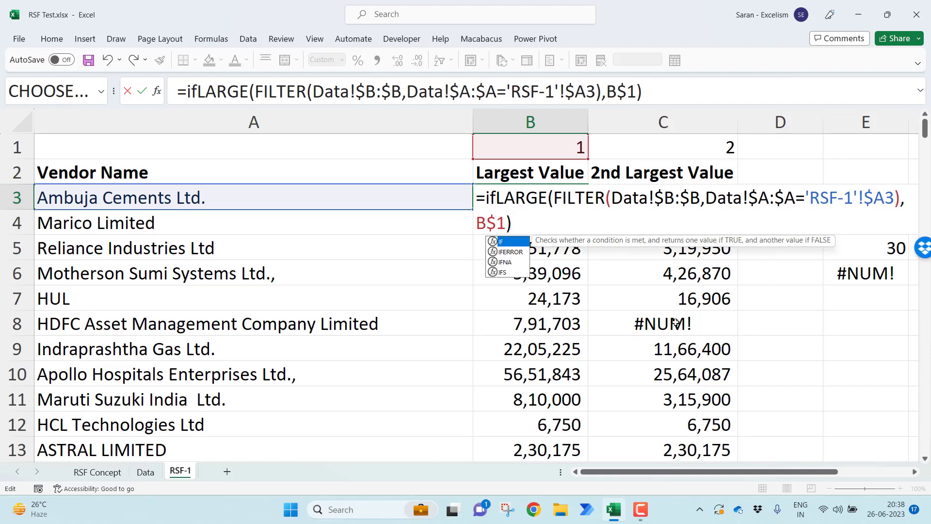
{"action": "key", "text": "Down"}
{"action": "key", "text": "Tab"}
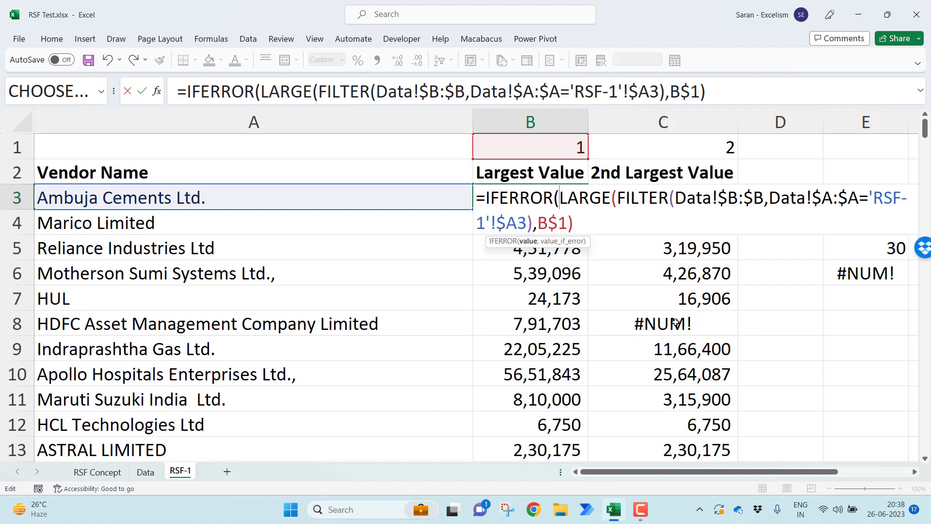
{"action": "left_click", "coordinate": [643, 237]}
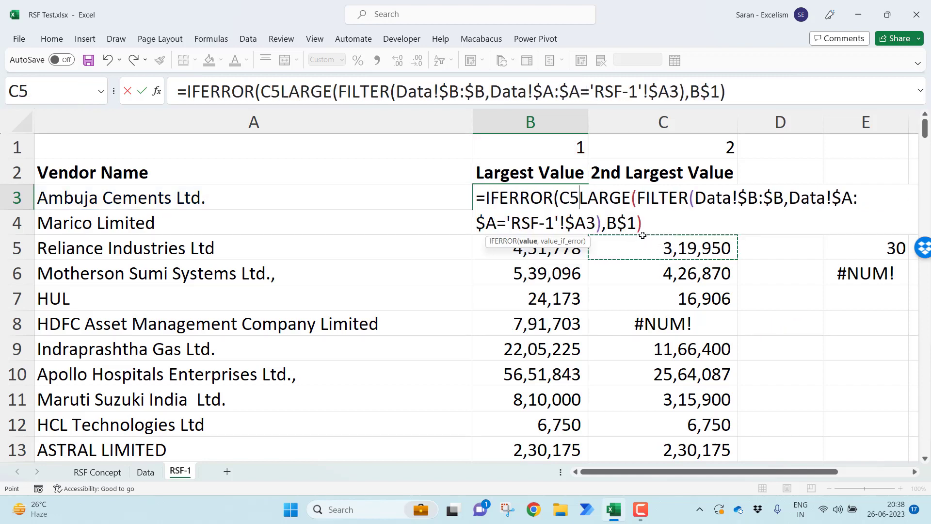
{"action": "key", "text": "BackSpace"}
{"action": "key", "text": "BackSpace"}
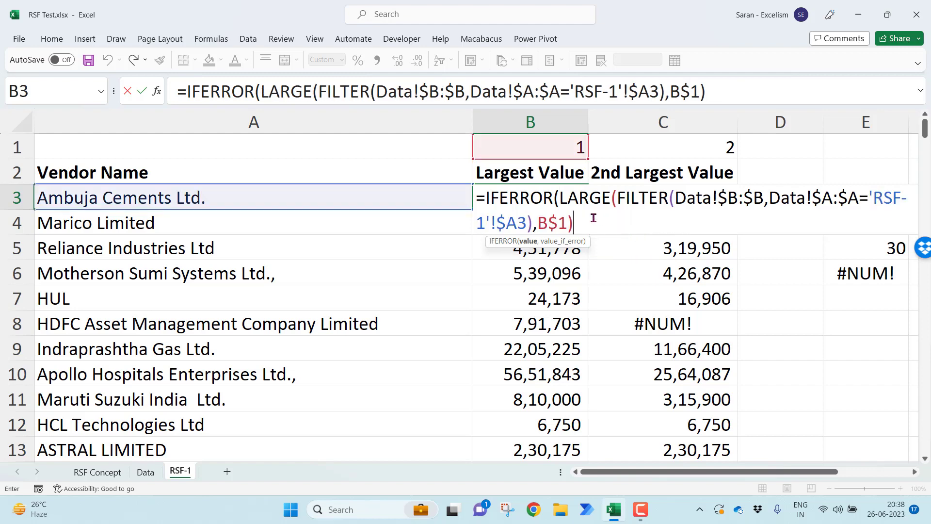
Give the IFERROR formula in B3 the fallback text "No 2nd Value", close it and enter it
{"action": "key", "text": "F2"}
{"action": "type", "text": ","}
{"action": "type", "text": "\"N"}
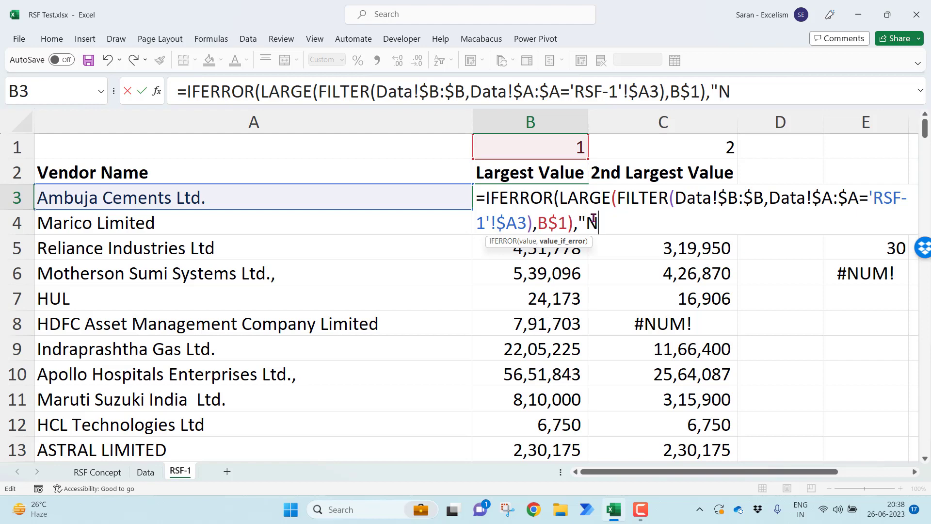
{"action": "type", "text": "ot having 2nd"}
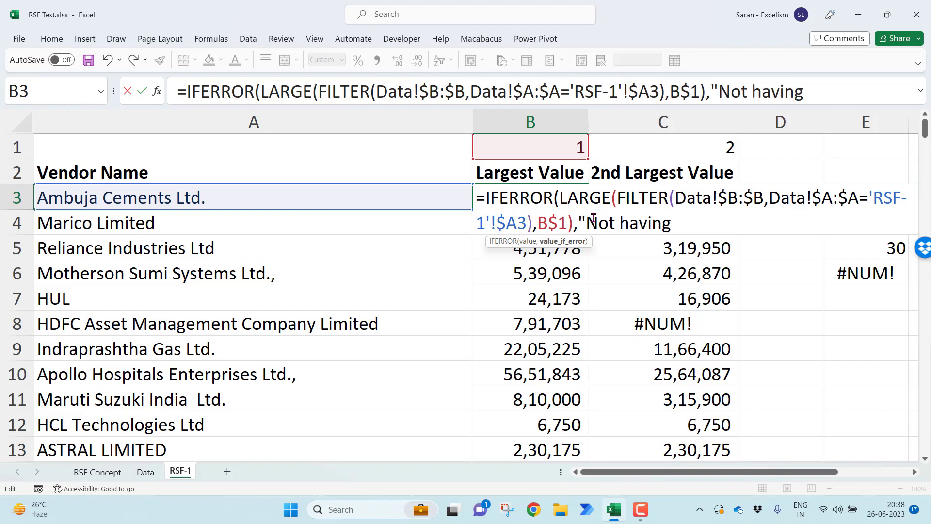
{"action": "key", "text": "BackSpace"}
{"action": "key", "text": "BackSpace"}
{"action": "key", "text": "BackSpace"}
{"action": "key", "text": "BackSpace"}
{"action": "key", "text": "BackSpace"}
{"action": "key", "text": "BackSpace"}
{"action": "key", "text": "BackSpace"}
{"action": "key", "text": "BackSpace"}
{"action": "key", "text": "BackSpace"}
{"action": "key", "text": "BackSpace"}
{"action": "key", "text": "BackSpace"}
{"action": "key", "text": "BackSpace"}
{"action": "type", "text": "2nd"}
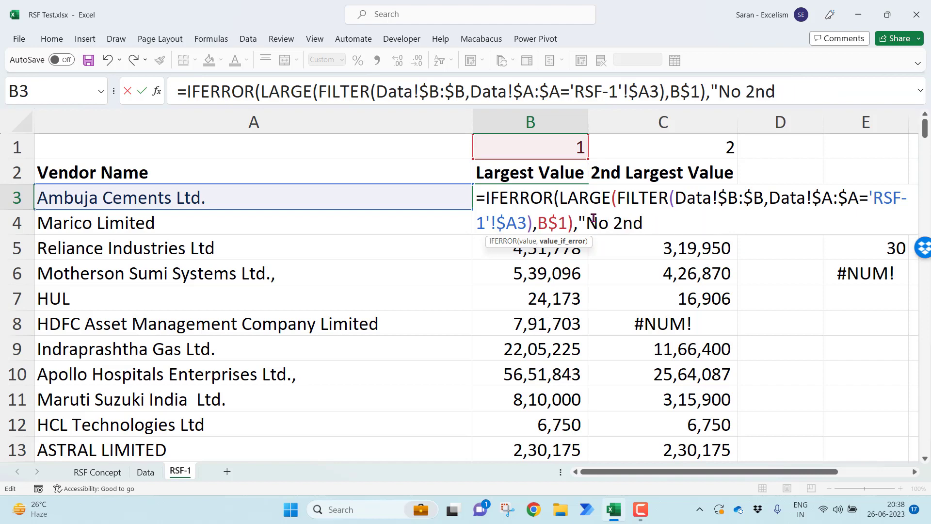
{"action": "type", "text": " Value\")"}
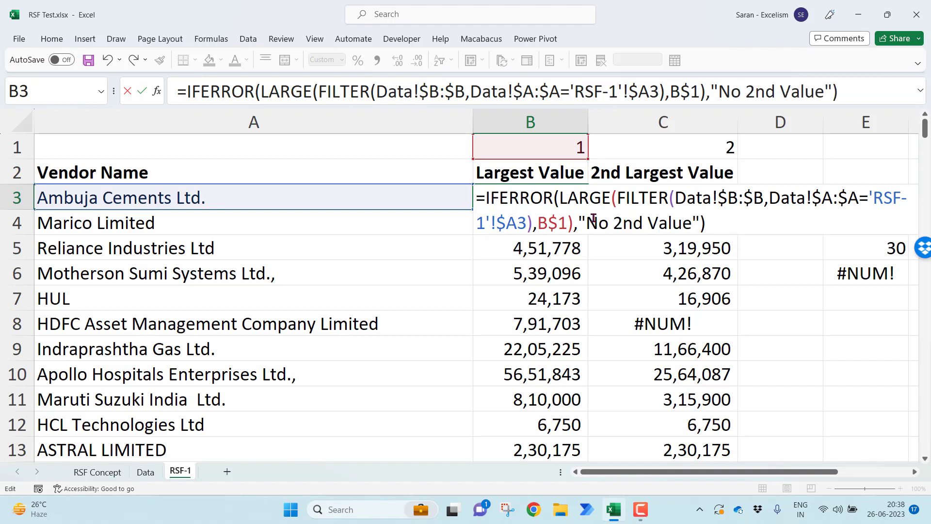
{"action": "key", "text": "Return"}
Copy the IFERROR formula from B3 to all vendor rows of the Largest Value and 2nd Largest Value columns
{"action": "key", "text": "Up"}
{"action": "key", "text": "ctrl+c"}
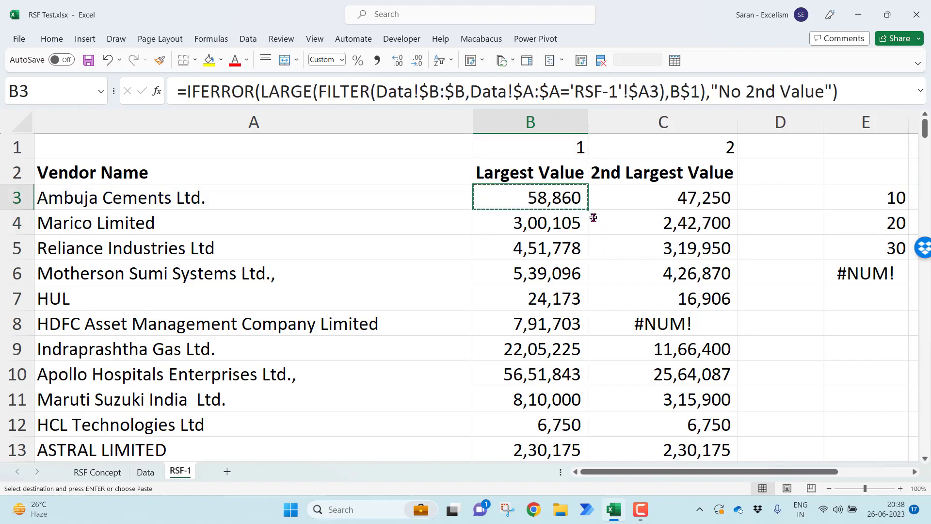
{"action": "key", "text": "shift+Right"}
{"action": "key", "text": "ctrl+shift+Down"}
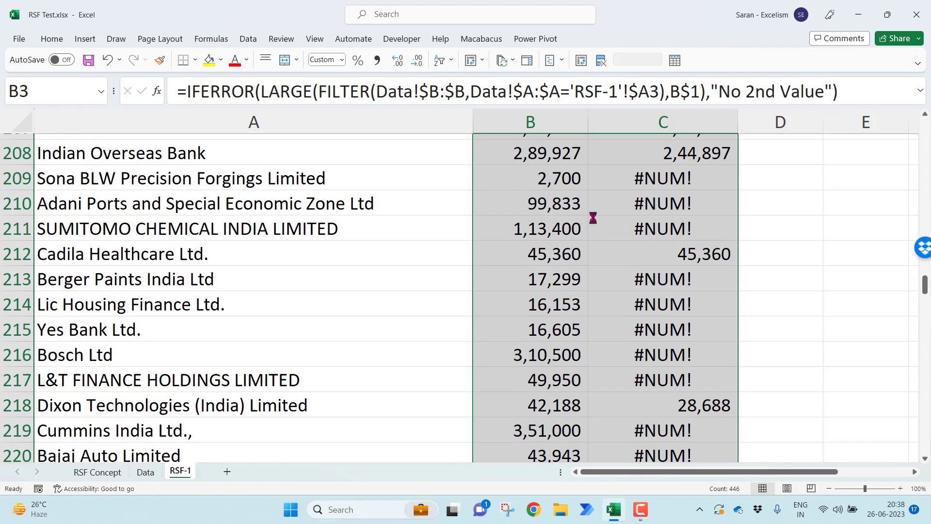
{"action": "key", "text": "ctrl+v"}
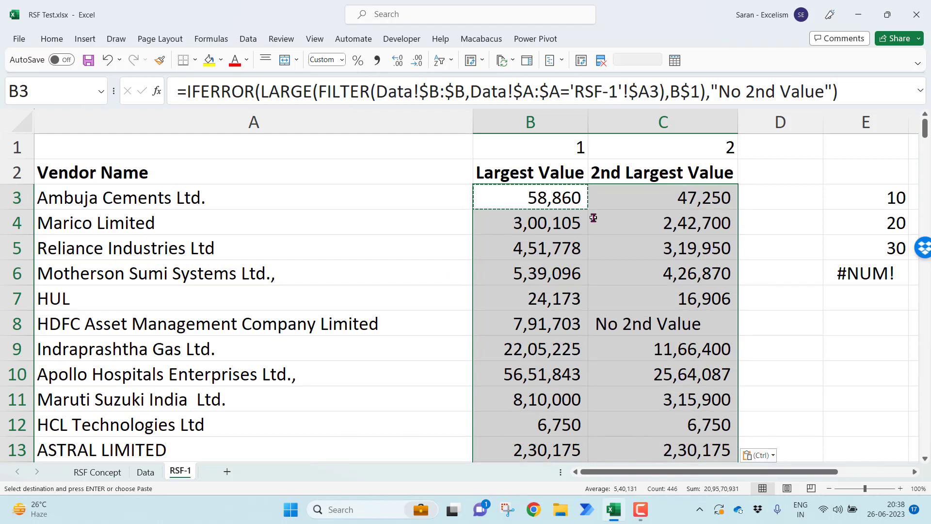
{"action": "key", "text": "Down"}
{"action": "key", "text": "Escape"}
Remove the sample numbers and test formula in column E and save the workbook
{"action": "key", "text": "Right"}
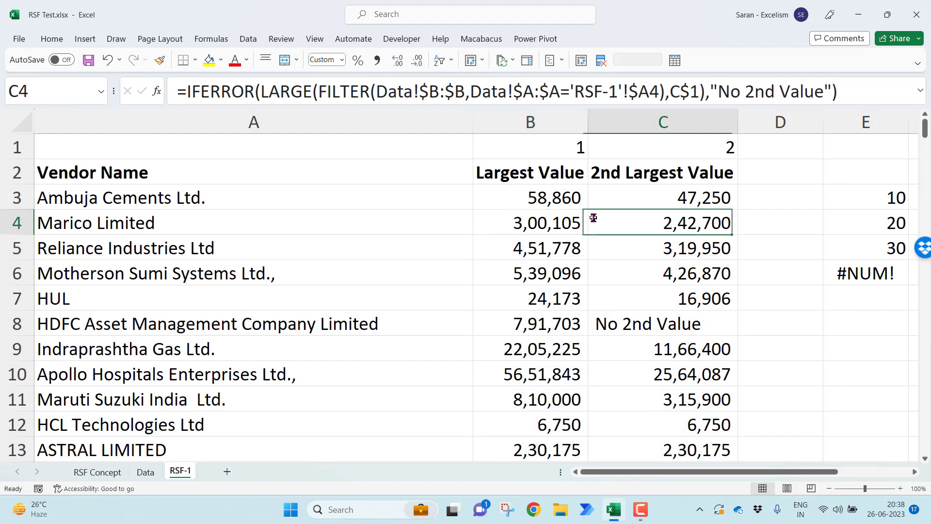
{"action": "key", "text": "Right"}
{"action": "key", "text": "Right"}
{"action": "key", "text": "ctrl+space"}
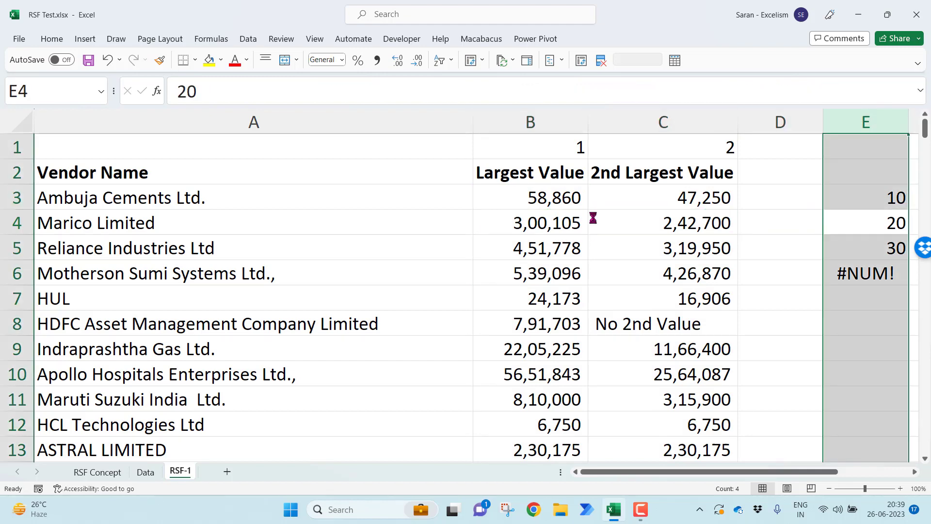
{"action": "key", "text": "Left"}
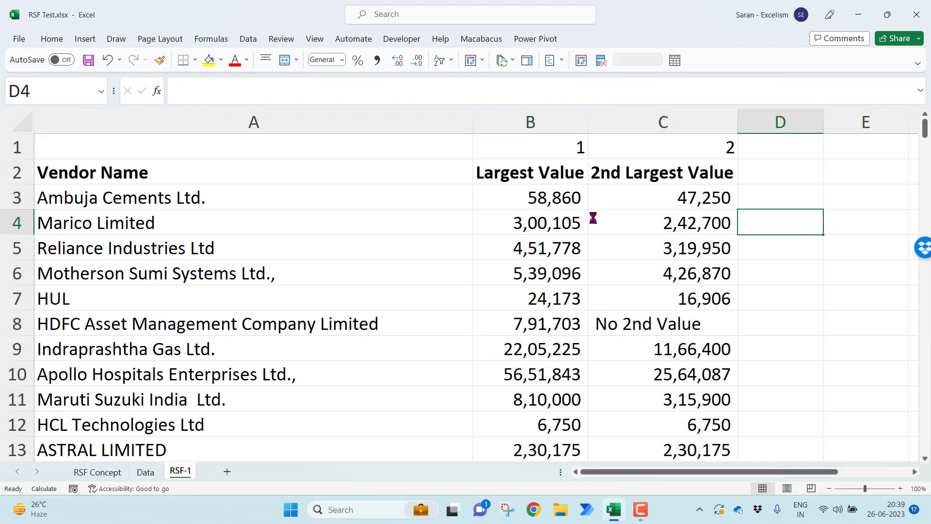
{"action": "key", "text": "ctrl+s"}
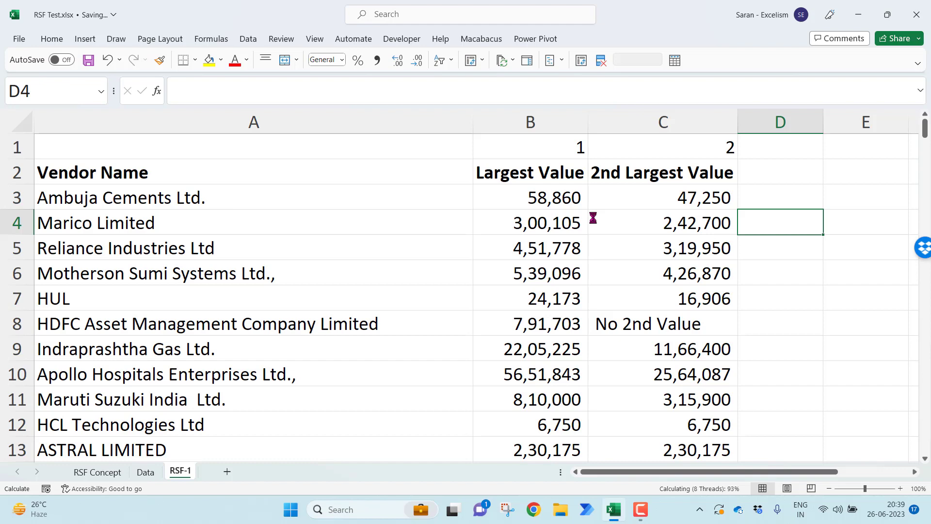
Enter the heading RSF in D2, beside 2nd Largest Value
{"action": "key", "text": "Up"}
{"action": "key", "text": "Up"}
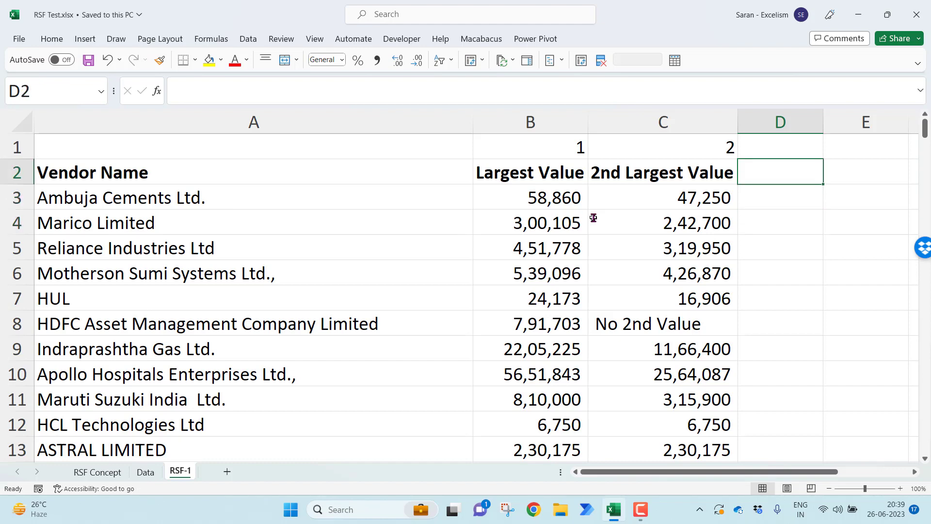
{"action": "type", "text": "RSF"}
{"action": "key", "text": "Return"}
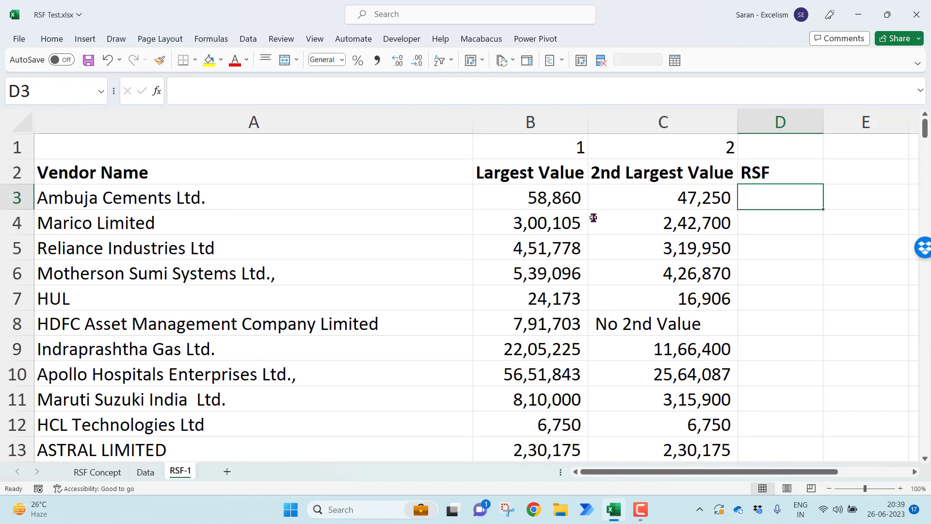
Build the formula =B3/C3 in D3 to divide the largest value by the second-largest
{"action": "type", "text": "="}
{"action": "key", "text": "Left"}
{"action": "key", "text": "Left"}
{"action": "type", "text": "/"}
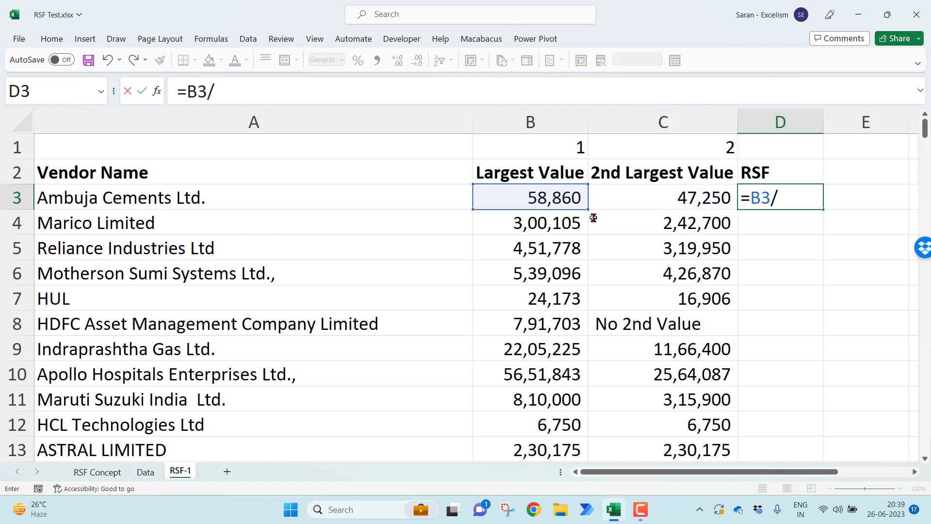
{"action": "key", "text": "Left"}
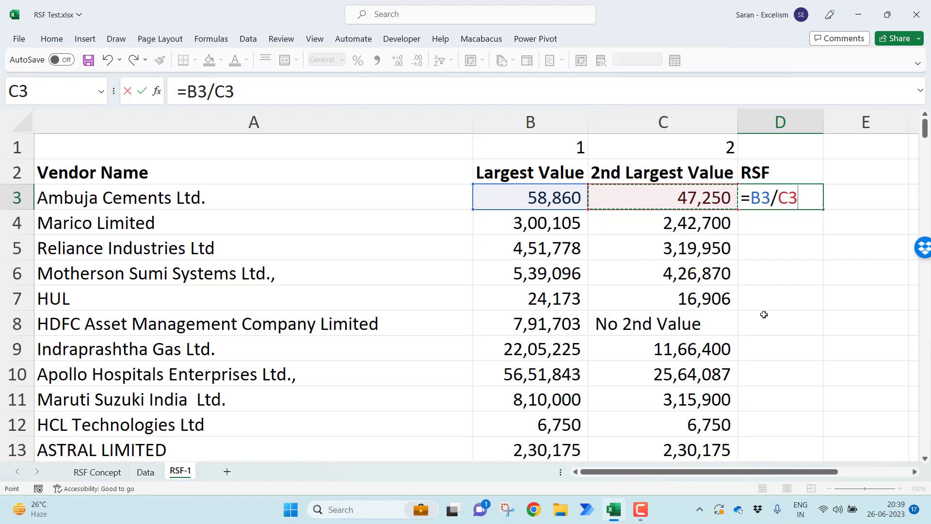
Wrap the ratio in D3 in IFERROR with a fallback of 1, entering =IFERROR(B3/C3,1)
{"action": "key", "text": "F2"}
{"action": "key", "text": "Left"}
{"action": "key", "text": "Left"}
{"action": "key", "text": "Left"}
{"action": "key", "text": "Left"}
{"action": "key", "text": "Left"}
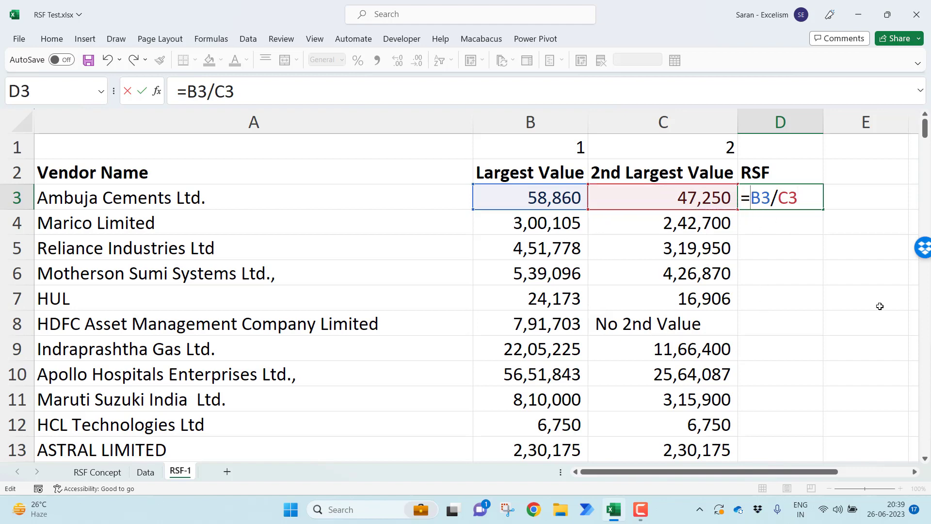
{"action": "type", "text": "If"}
{"action": "key", "text": "Tab"}
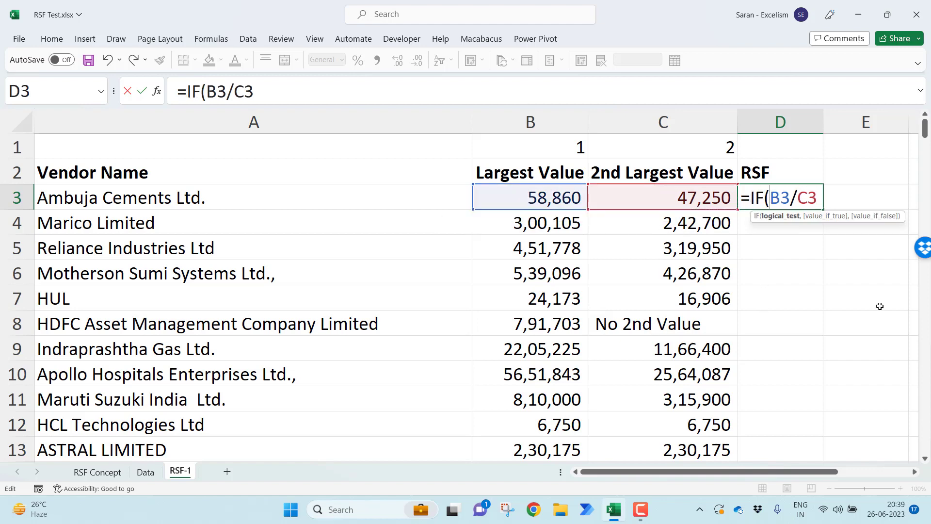
{"action": "left_click", "coordinate": [819, 198]}
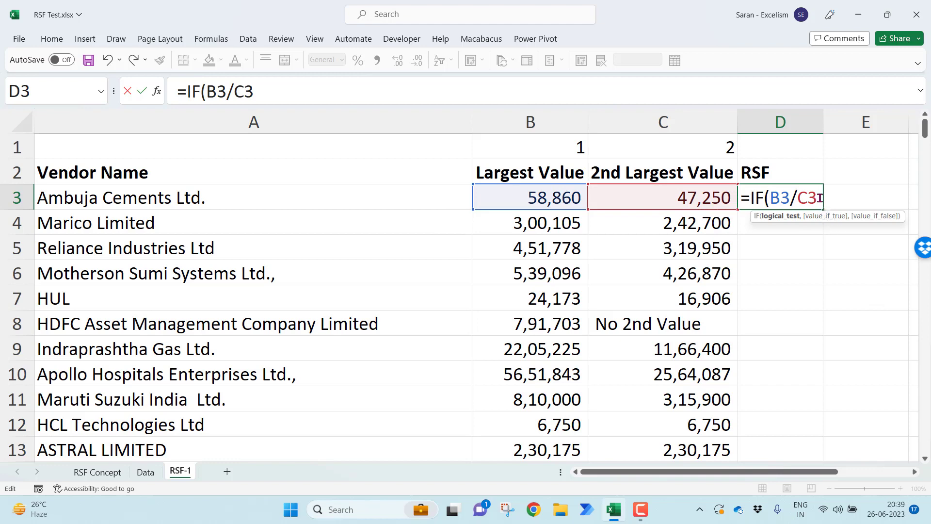
{"action": "left_click", "coordinate": [768, 198]}
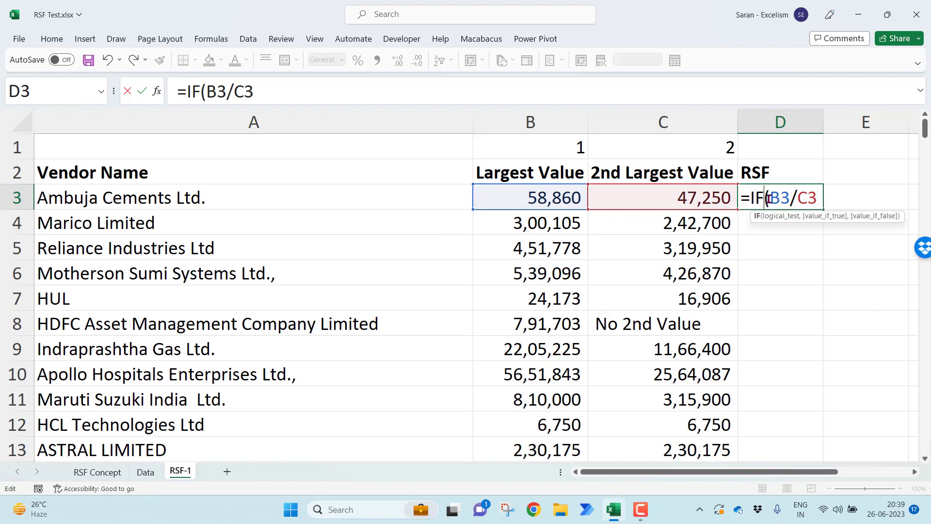
{"action": "type", "text": "ERROR"}
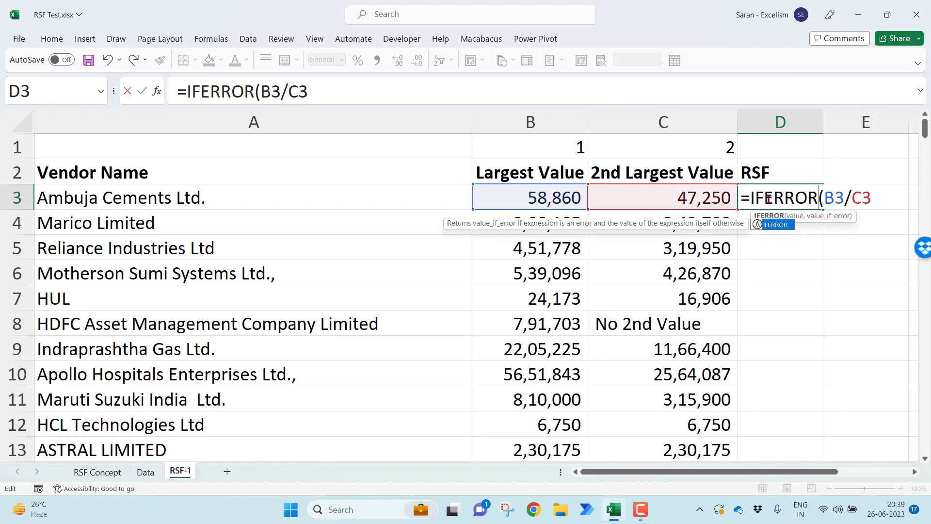
{"action": "left_click", "coordinate": [883, 203]}
{"action": "type", "text": ","}
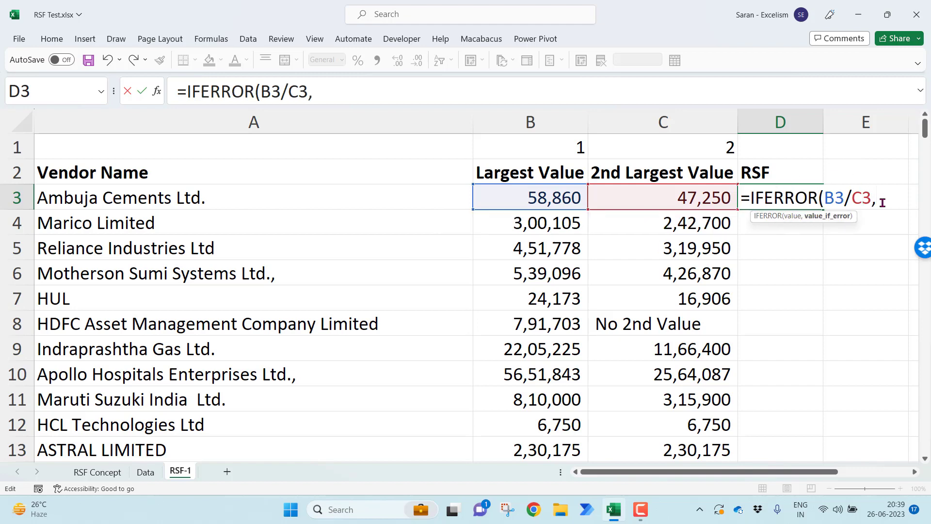
{"action": "type", "text": "1)"}
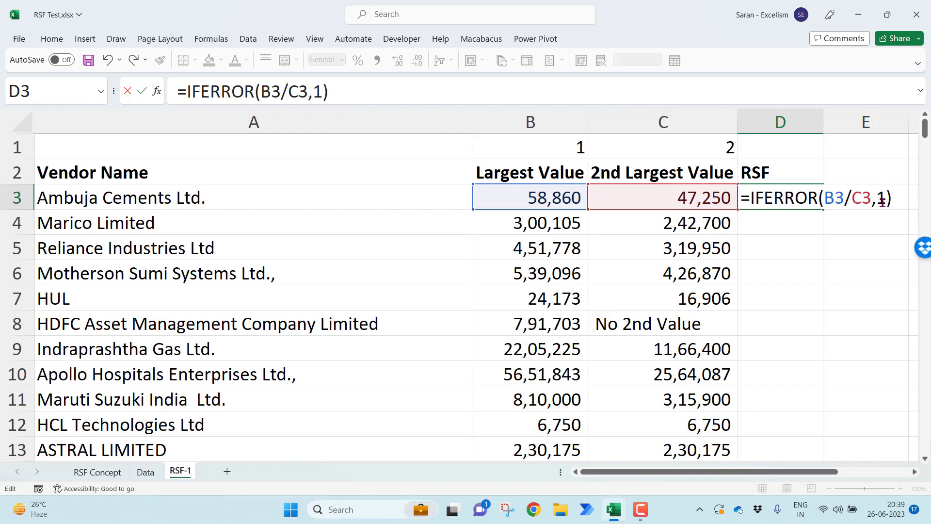
{"action": "key", "text": "Return"}
Fill the RSF formula from D3 down to all vendors and check the result for HDFC Asset Management Company Limited
{"action": "left_click", "coordinate": [823, 194]}
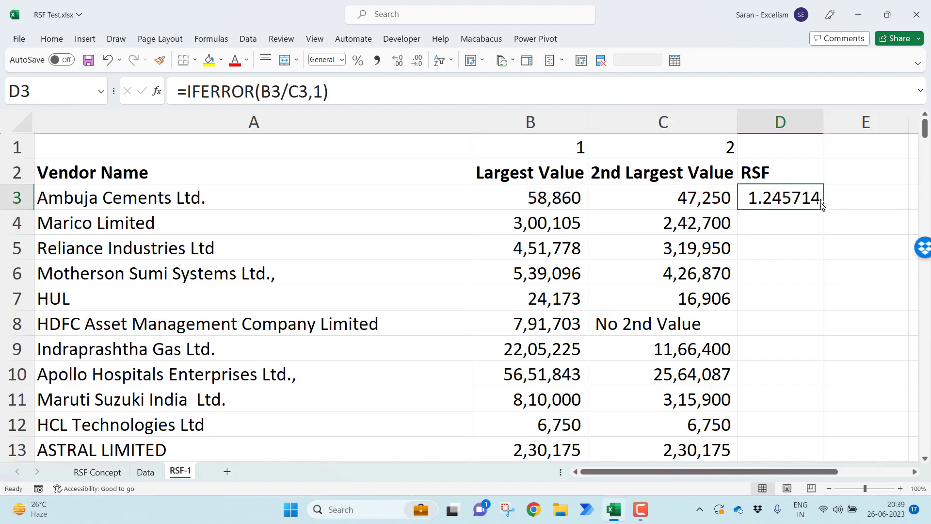
{"action": "double_click", "coordinate": [821, 205]}
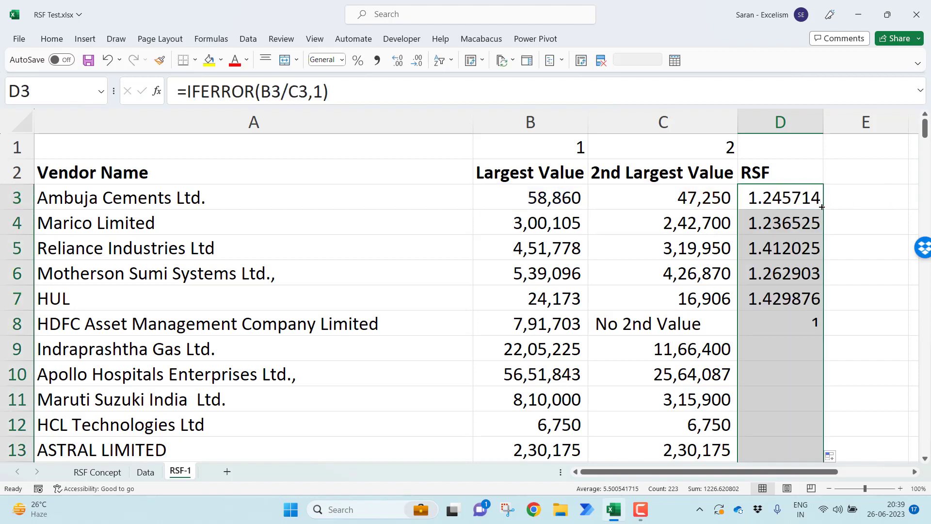
{"action": "left_click", "coordinate": [779, 324]}
{"action": "left_click", "coordinate": [555, 327]}
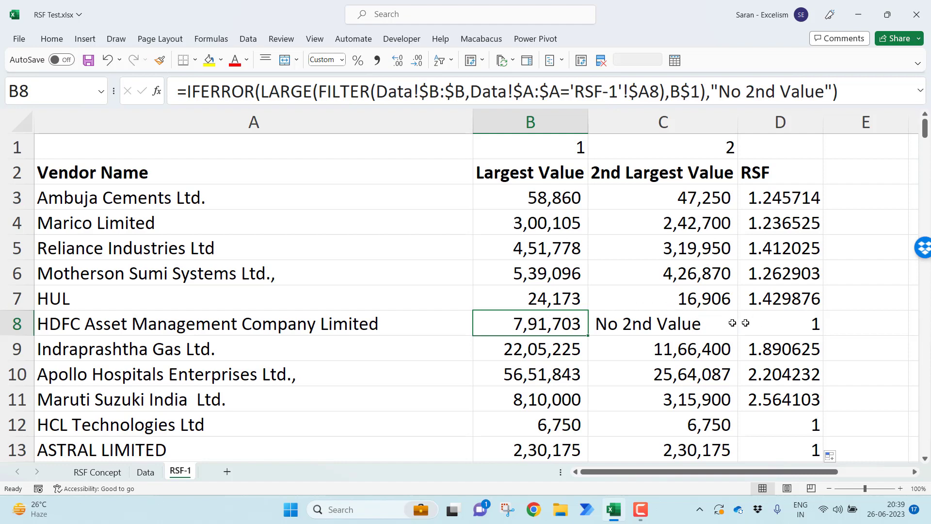
{"action": "left_click", "coordinate": [771, 323]}
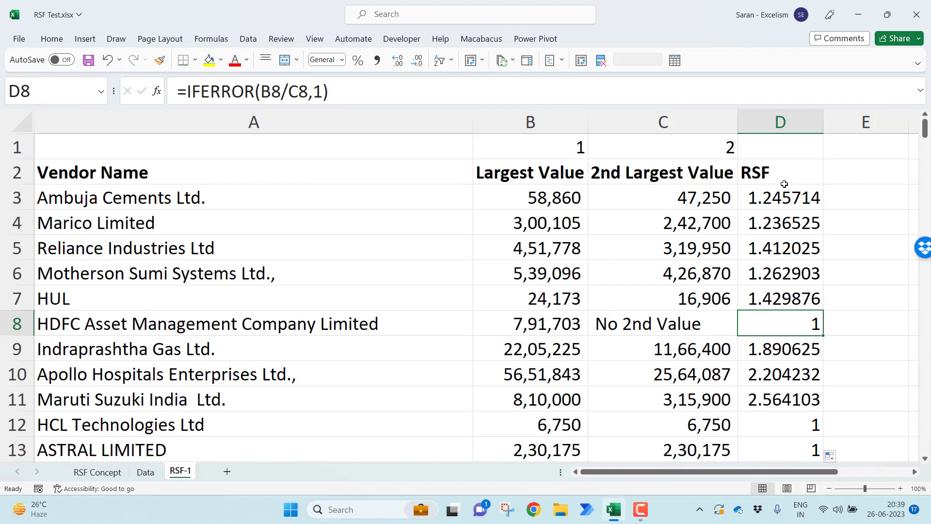
Apply filters to the vendor table with its headers in row 2, from Vendor Name to RSF
{"action": "left_click", "coordinate": [764, 167]}
{"action": "key", "text": "ctrl+Left"}
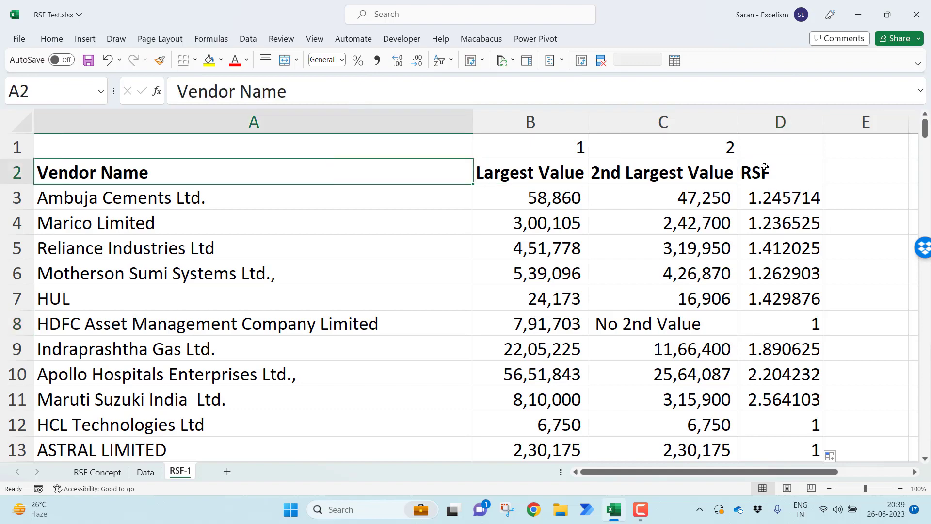
{"action": "key", "text": "ctrl+shift+Right"}
{"action": "key", "text": "ctrl+shift+Down"}
{"action": "key", "text": "ctrl+Home"}
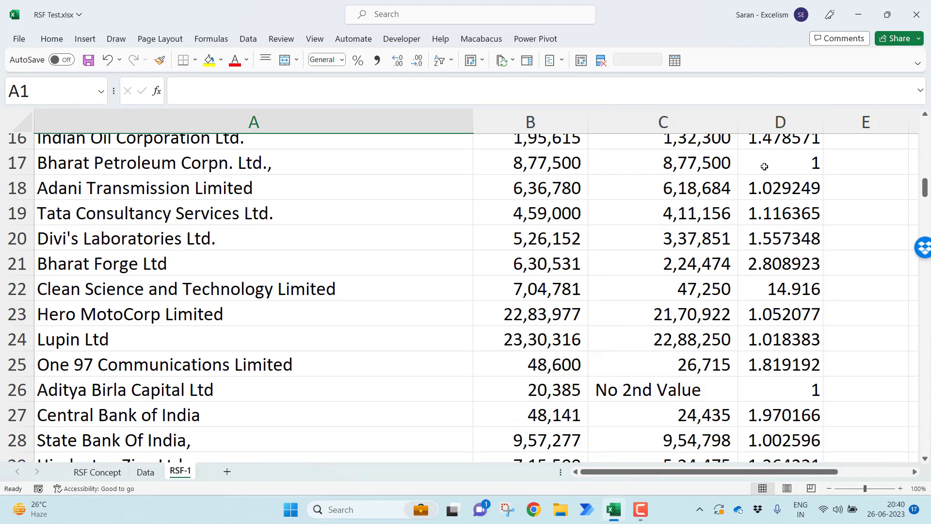
{"action": "key", "text": "Down"}
{"action": "key", "text": "Up"}
Open the filter list for the RSF header in D2 and deselect all of its values
{"action": "key", "text": "Right"}
{"action": "key", "text": "Right"}
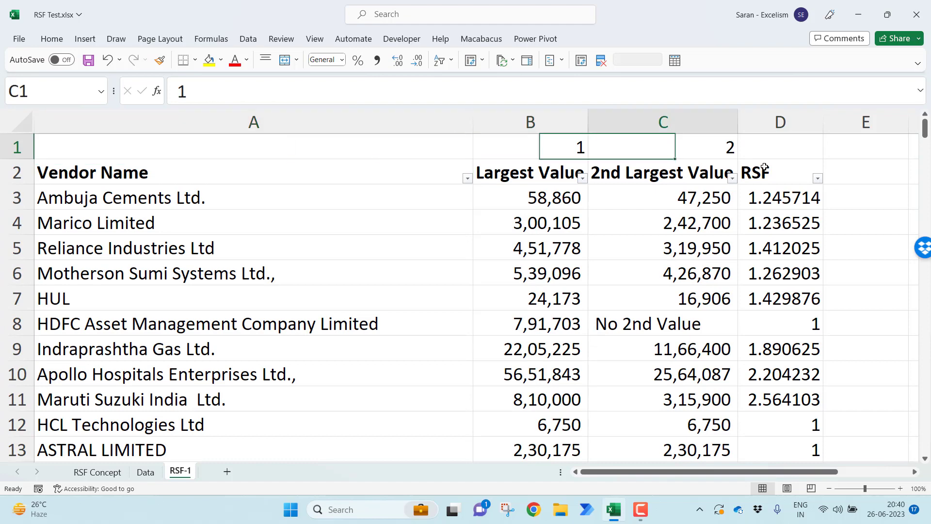
{"action": "key", "text": "Down"}
{"action": "key", "text": "Right"}
{"action": "key", "text": "alt+Down"}
{"action": "key", "text": "Down"}
{"action": "key", "text": "Down"}
{"action": "key", "text": "Down"}
{"action": "key", "text": "Down"}
{"action": "key", "text": "Down"}
{"action": "key", "text": "Down"}
{"action": "key", "text": "Down"}
{"action": "key", "text": "Down"}
{"action": "key", "text": "Down"}
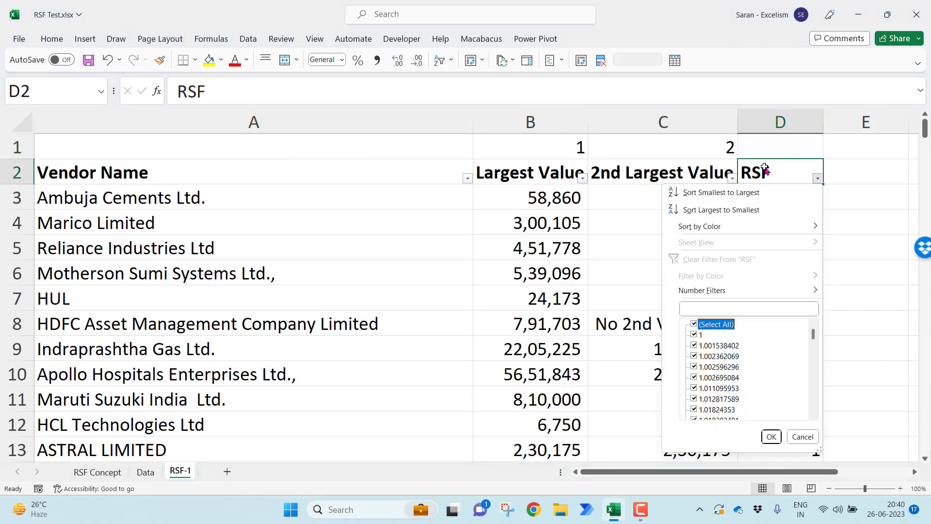
{"action": "key", "text": "space"}
{"action": "key", "text": "End"}
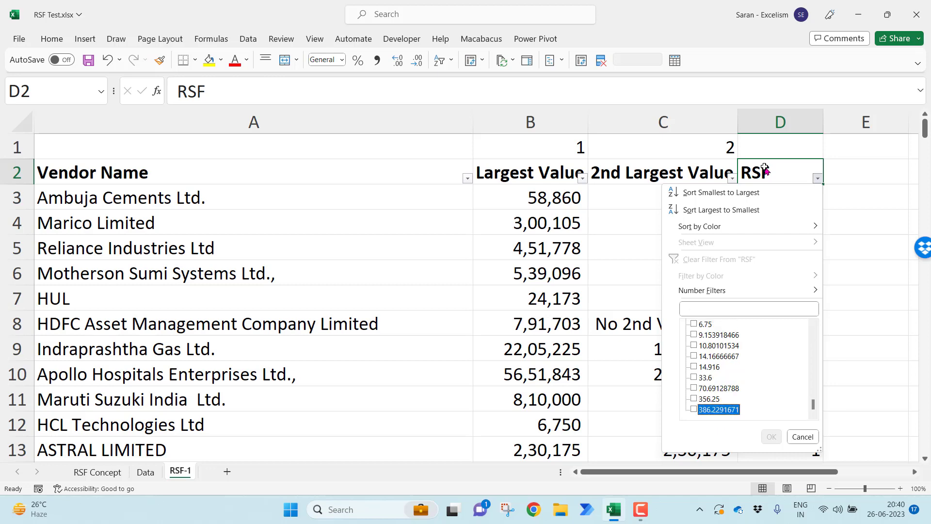
Filter RSF to show only the seven largest values, from 10.80101534 through 386.2291671
{"action": "key", "text": "space"}
{"action": "key", "text": "Up"}
{"action": "key", "text": "space"}
{"action": "key", "text": "Up"}
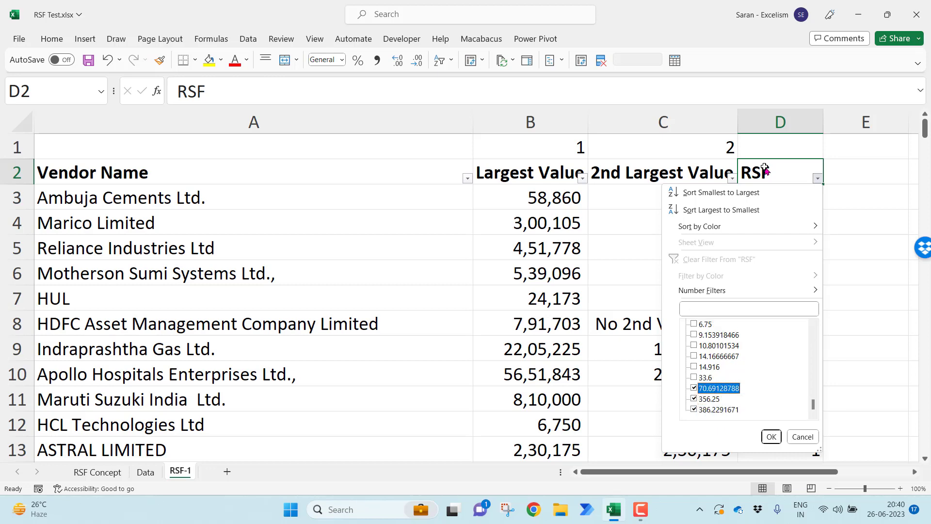
{"action": "key", "text": "space"}
{"action": "key", "text": "Up"}
{"action": "key", "text": "space"}
{"action": "key", "text": "Up"}
{"action": "key", "text": "space"}
{"action": "key", "text": "Up"}
{"action": "key", "text": "space"}
{"action": "key", "text": "Up"}
{"action": "key", "text": "space"}
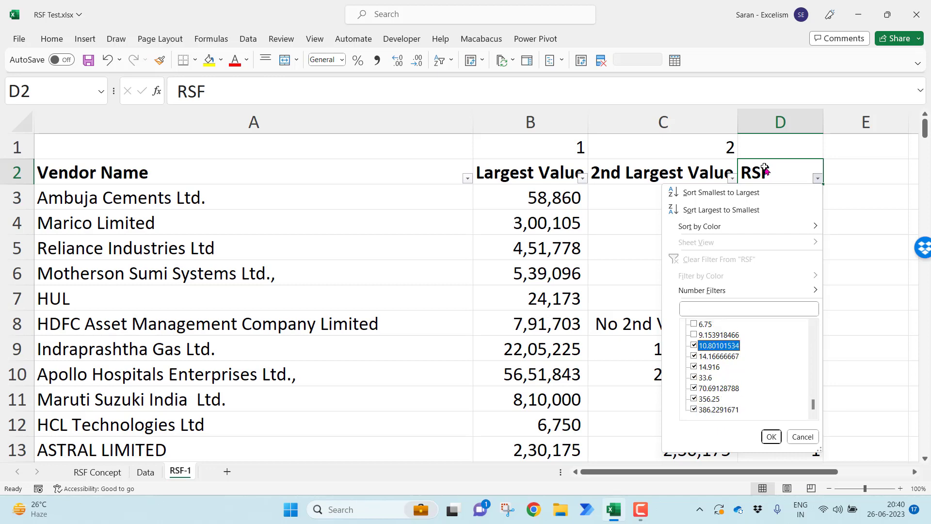
{"action": "key", "text": "Return"}
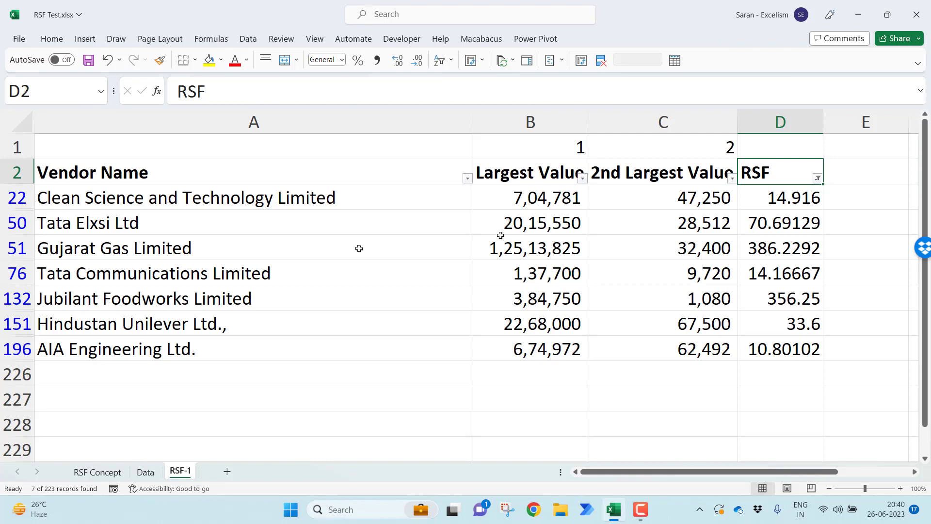
Examine Gujarat Gas Limited's largest value, second-largest value and RSF, and clear the RSF filter so all vendors show again
{"action": "left_click", "coordinate": [258, 245]}
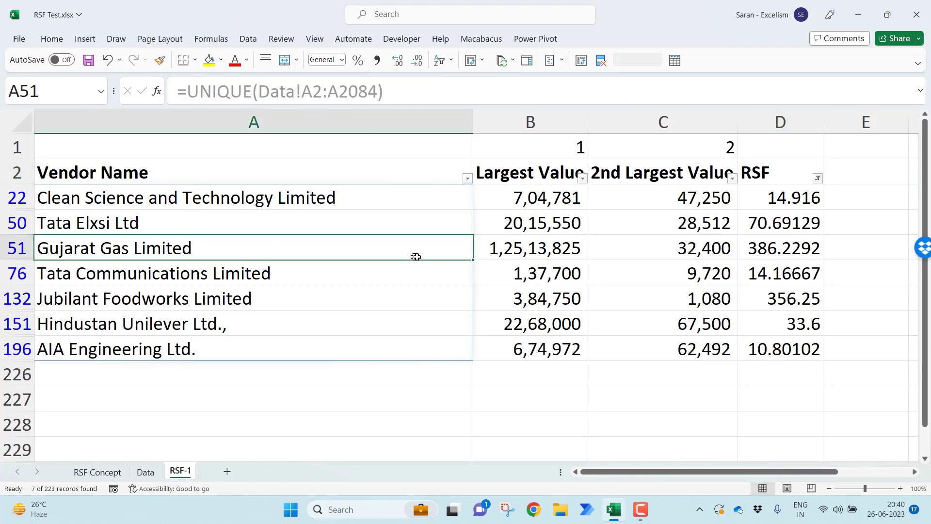
{"action": "left_click", "coordinate": [483, 248]}
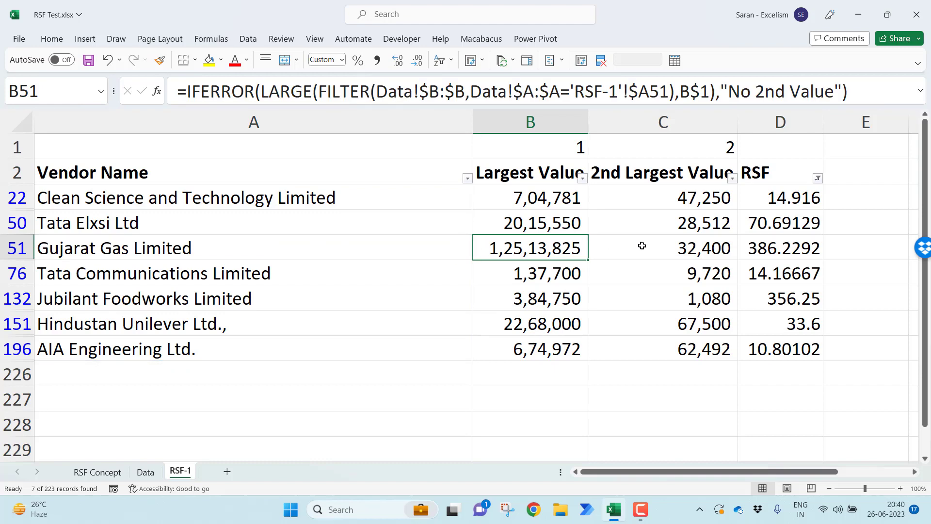
{"action": "left_click", "coordinate": [642, 246]}
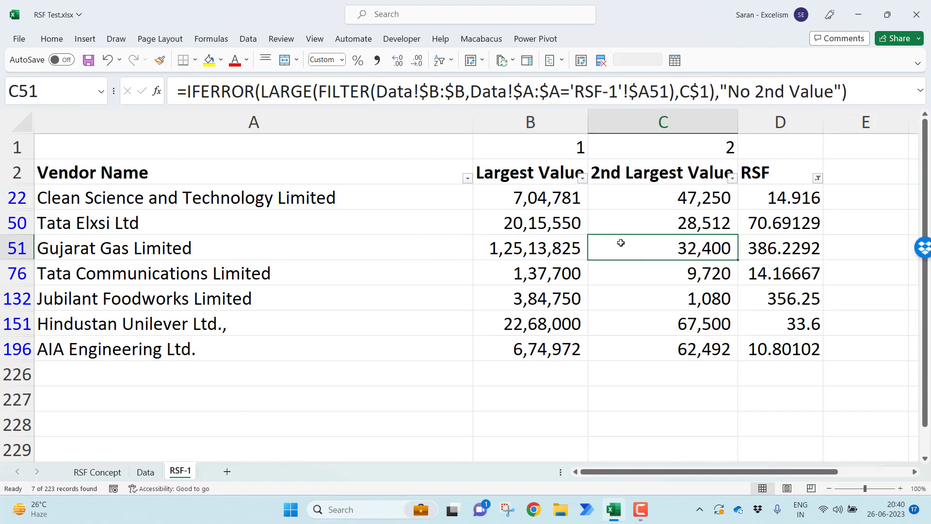
{"action": "key", "text": "Right"}
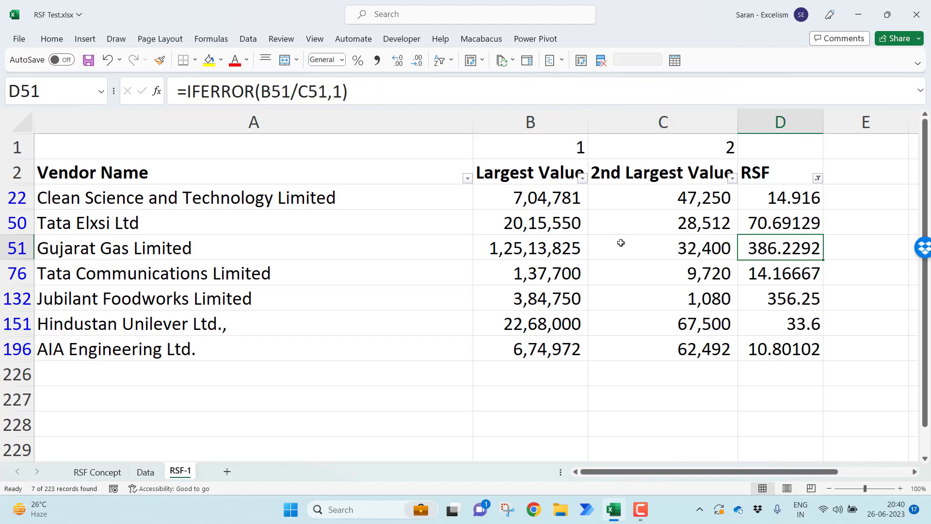
{"action": "key", "text": "ctrl+Up"}
{"action": "key", "text": "alt+d"}
{"action": "key", "text": "f"}
{"action": "key", "text": "s"}
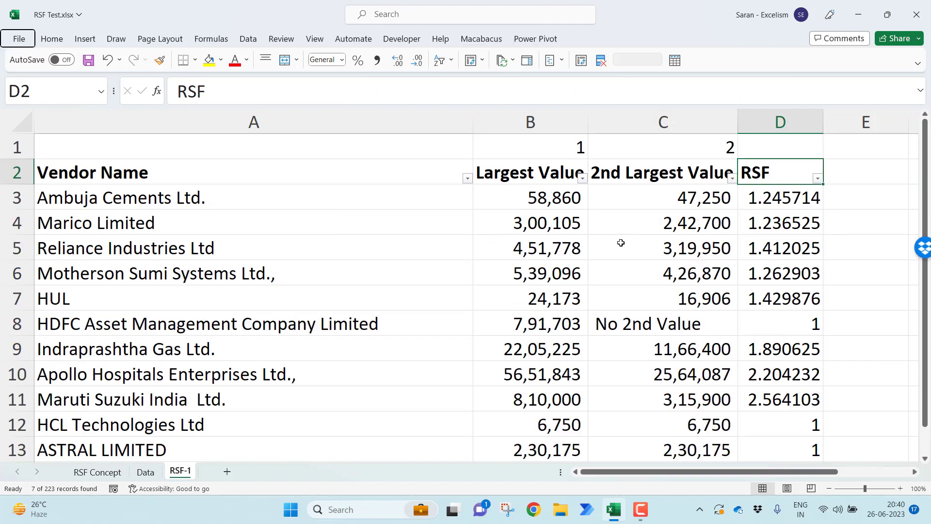
{"action": "key", "text": "Down"}
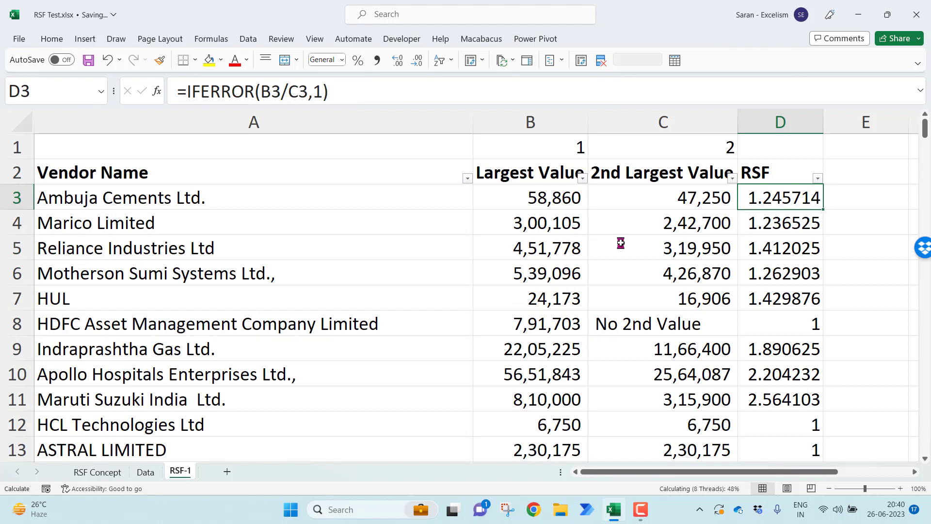
Copy the rank and header cells C1:C2 into E1:E2 and set the rank in E1 to 3
{"action": "key", "text": "Up"}
{"action": "key", "text": "Up"}
{"action": "key", "text": "Left"}
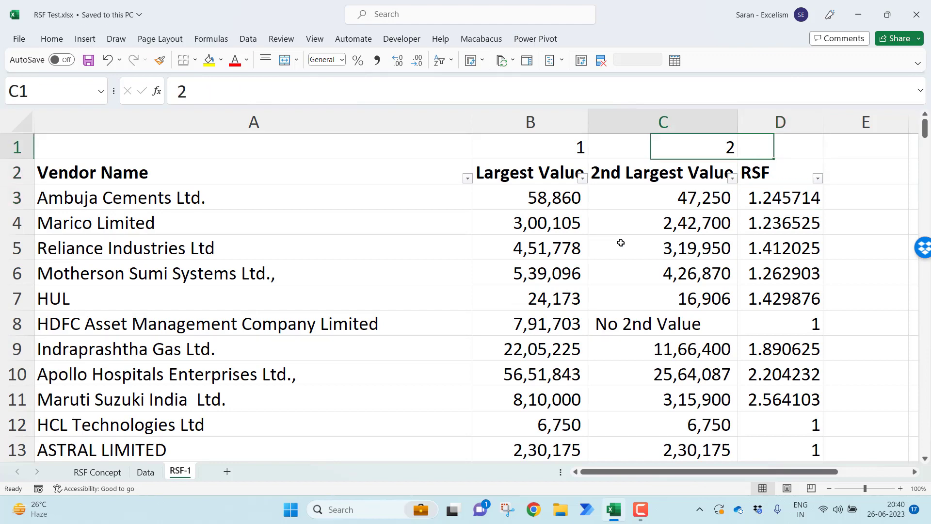
{"action": "key", "text": "shift+Down"}
{"action": "key", "text": "ctrl+c"}
{"action": "key", "text": "Right"}
{"action": "key", "text": "Right"}
{"action": "key", "text": "ctrl+v"}
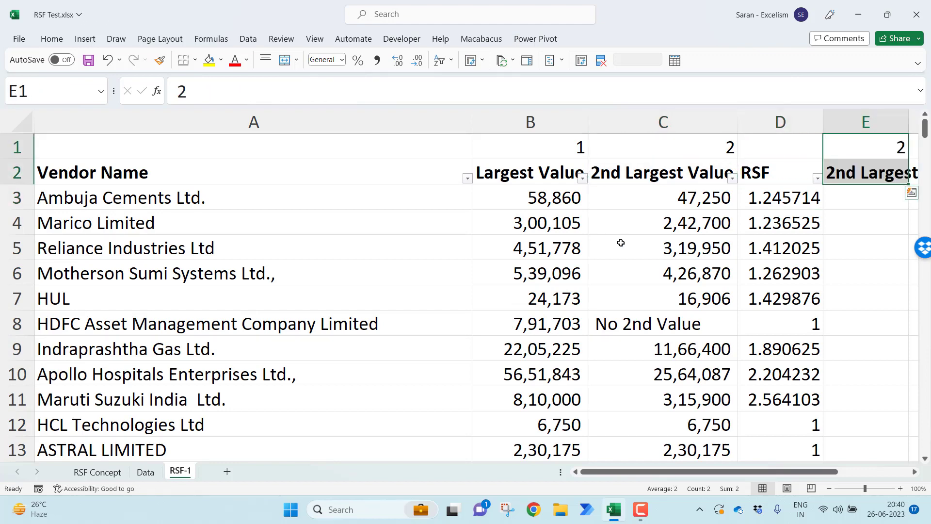
{"action": "type", "text": "3"}
{"action": "key", "text": "Return"}
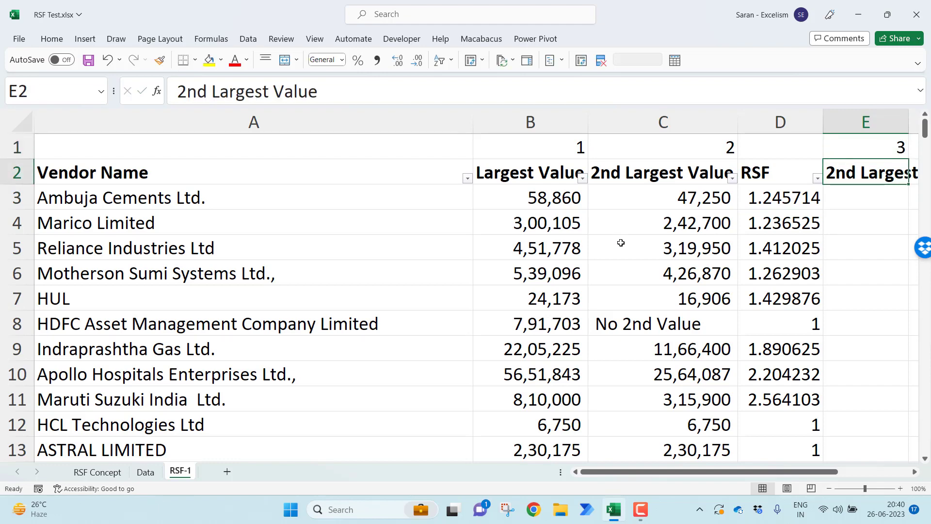
Change the header in E2 to "3nd Largest Value"
{"action": "key", "text": "F2"}
{"action": "key", "text": "Left"}
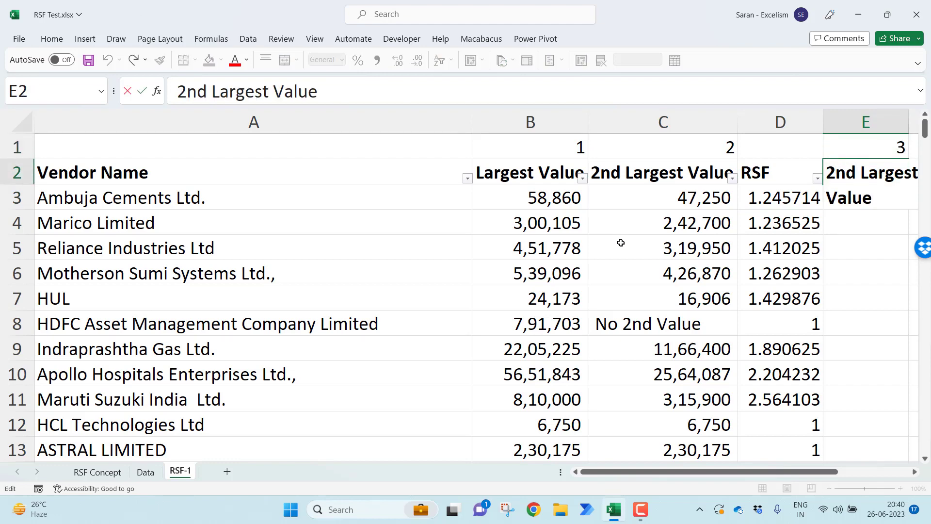
{"action": "key", "text": "BackSpace"}
{"action": "type", "text": "3"}
{"action": "key", "text": "Return"}
{"action": "key", "text": "Right"}
{"action": "key", "text": "Left"}
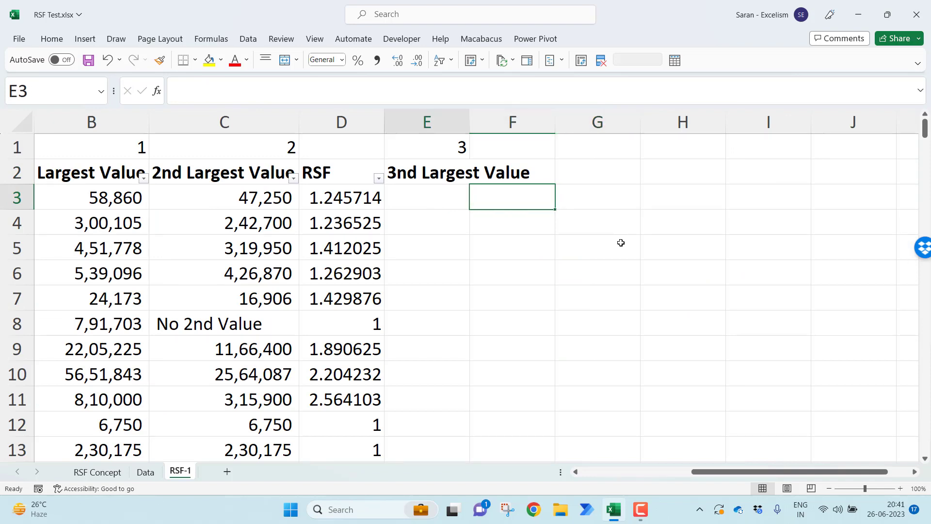
{"action": "key", "text": "Left"}
{"action": "key", "text": "Up"}
{"action": "key", "text": "Down"}
{"action": "key", "text": "Right"}
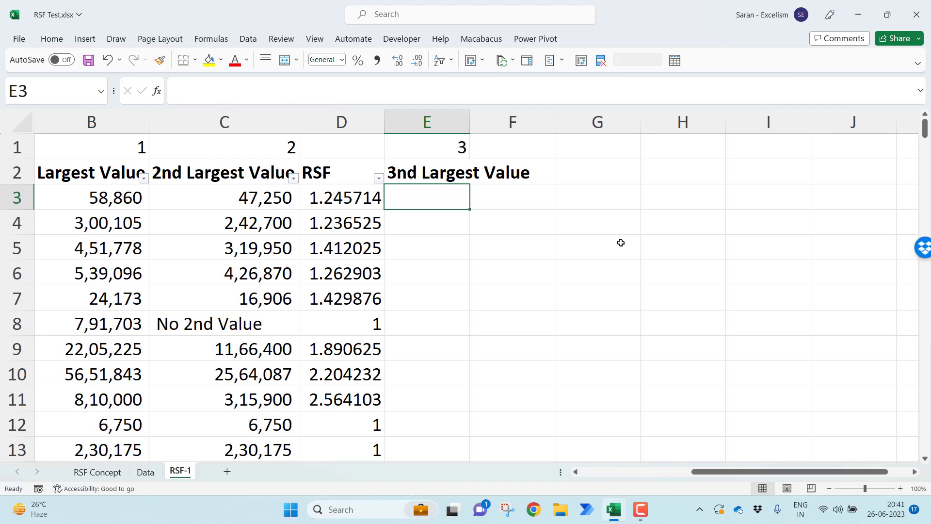
Copy the second-largest formula from C3 into E3:E225 and check the cell references of the pasted formula in E3
{"action": "key", "text": "Left"}
{"action": "key", "text": "Left"}
{"action": "key", "text": "ctrl+c"}
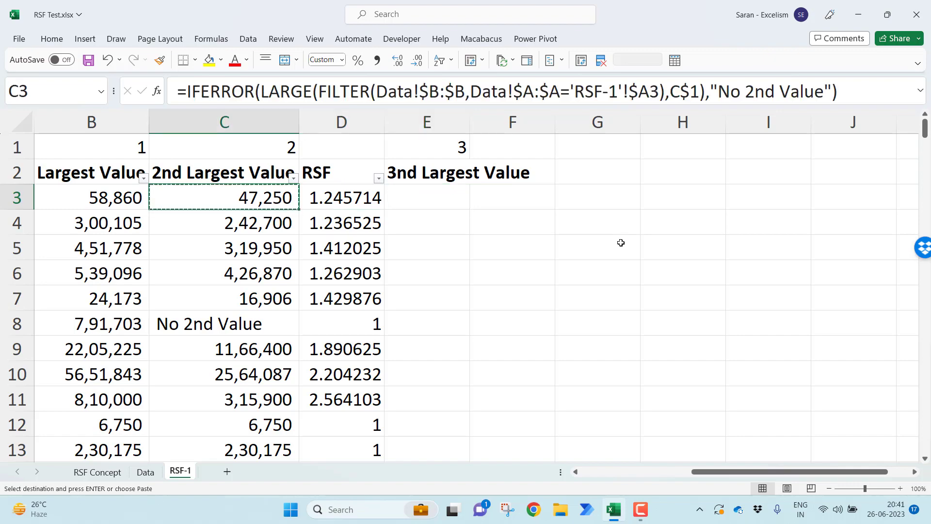
{"action": "key", "text": "ctrl+Down"}
{"action": "key", "text": "Right"}
{"action": "key", "text": "Right"}
{"action": "key", "text": "ctrl+shift+Up"}
{"action": "key", "text": "shift+Down"}
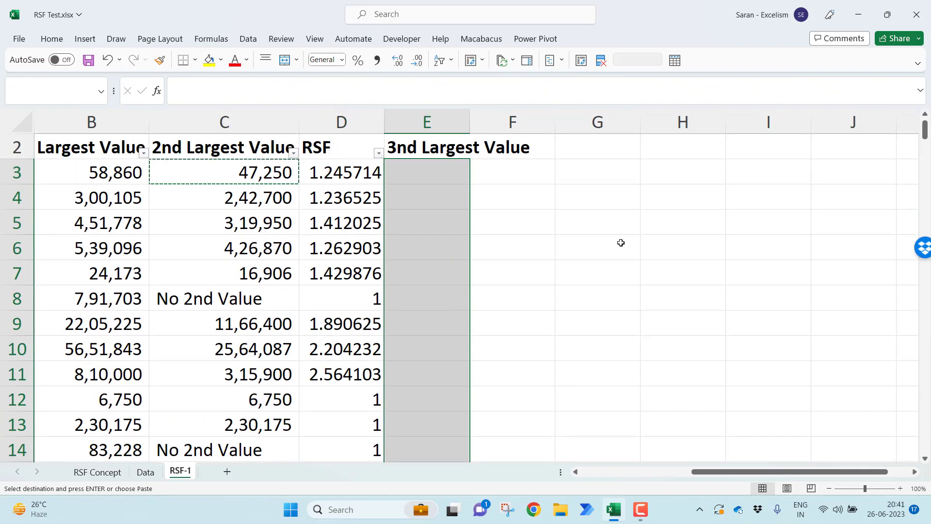
{"action": "key", "text": "Return"}
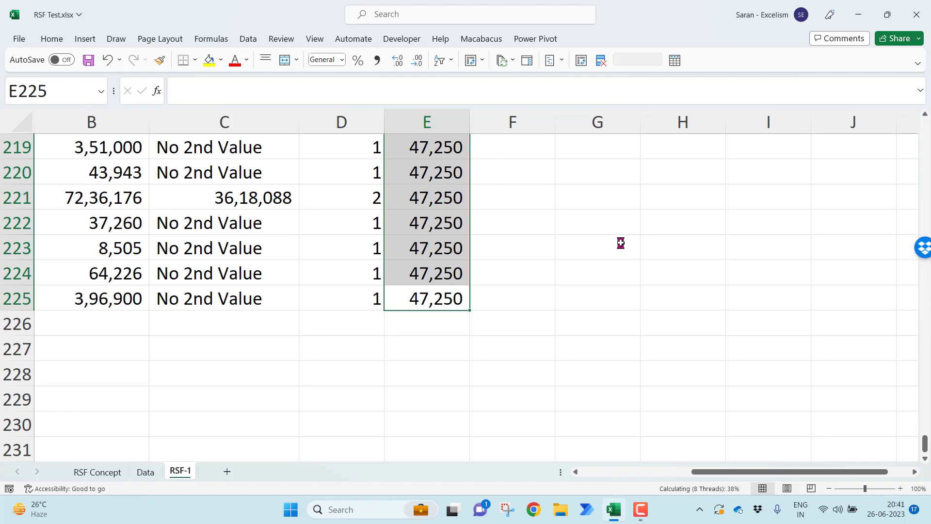
{"action": "key", "text": "ctrl+Up"}
{"action": "key", "text": "Down"}
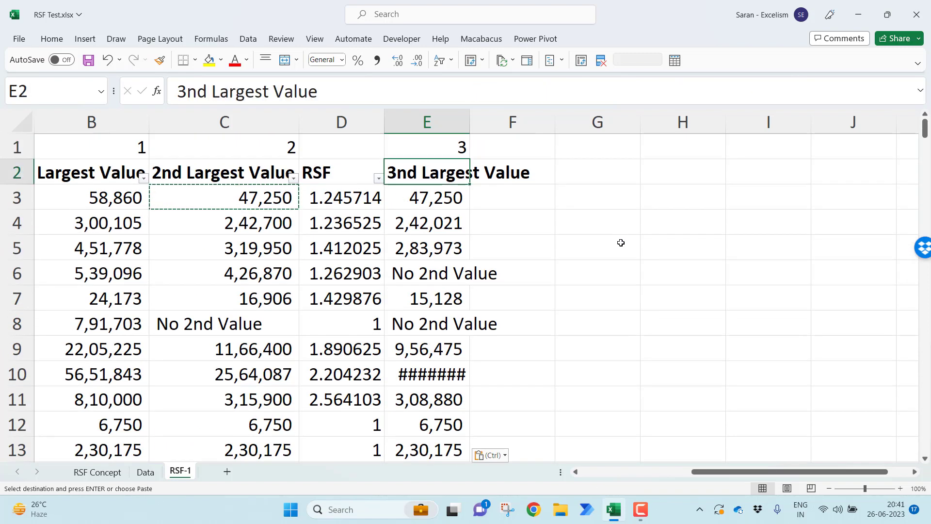
{"action": "key", "text": "Down"}
{"action": "key", "text": "F2"}
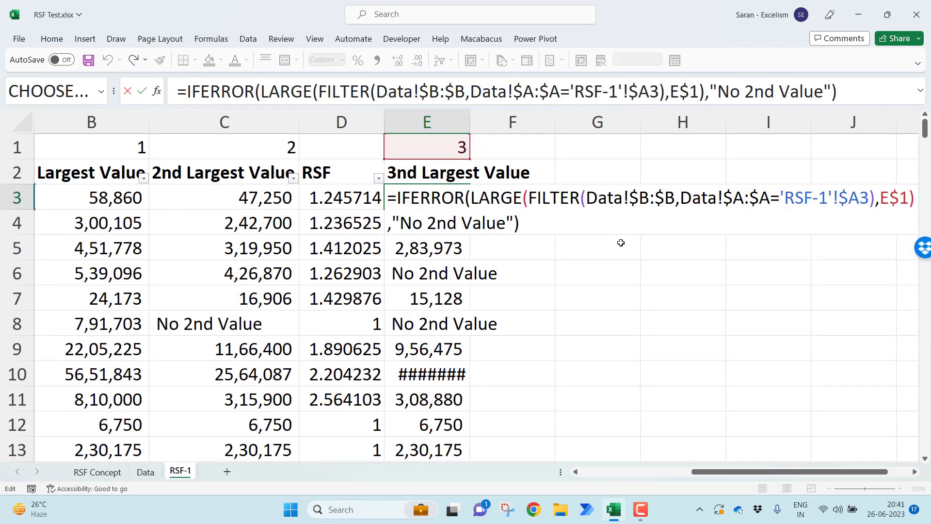
{"action": "key", "text": "Escape"}
Change the IFERROR fallback text in the B3 formula to "No Value"
{"action": "key", "text": "Left"}
{"action": "key", "text": "Left"}
{"action": "key", "text": "Left"}
{"action": "key", "text": "Left"}
{"action": "key", "text": "Right"}
{"action": "key", "text": "F2"}
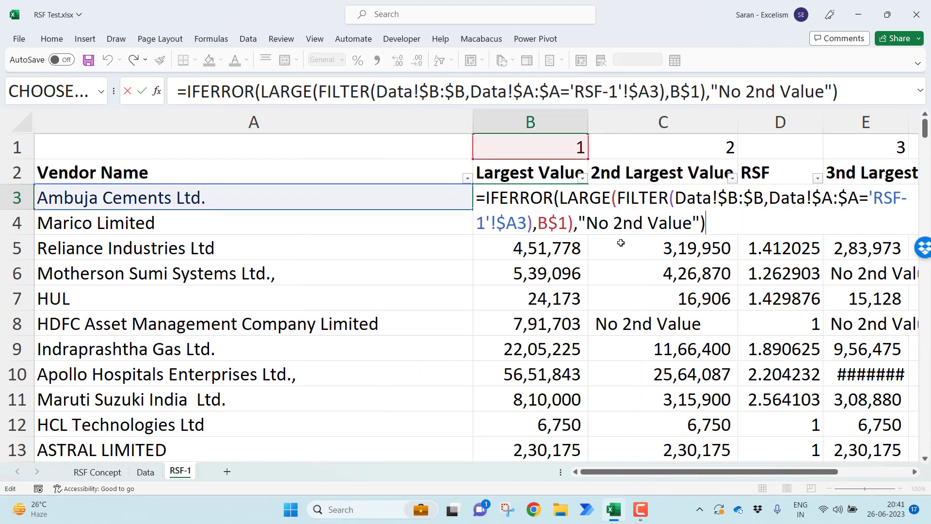
{"action": "key", "text": "Left"}
{"action": "key", "text": "Left"}
{"action": "key", "text": "Left"}
{"action": "key", "text": "Left"}
{"action": "key", "text": "Left"}
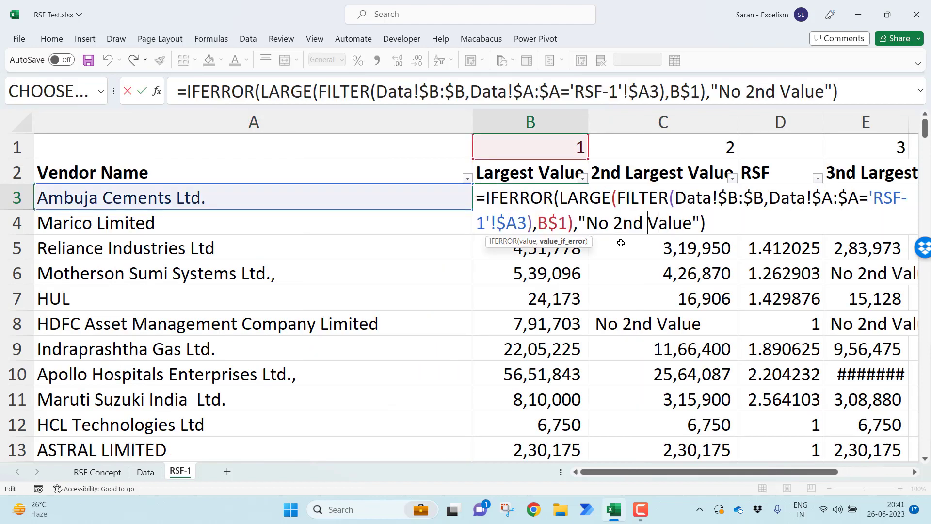
{"action": "key", "text": "BackSpace"}
{"action": "key", "text": "BackSpace"}
{"action": "key", "text": "BackSpace"}
{"action": "key", "text": "BackSpace"}
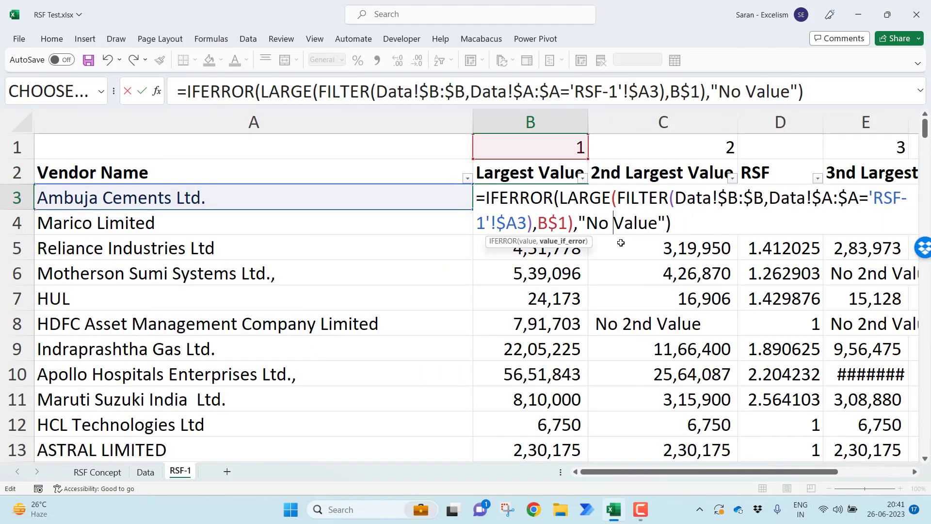
{"action": "key", "text": "Return"}
Copy the revised B3 formula over all vendor rows of the largest, second-largest and third-largest value columns
{"action": "key", "text": "Up"}
{"action": "key", "text": "ctrl+c"}
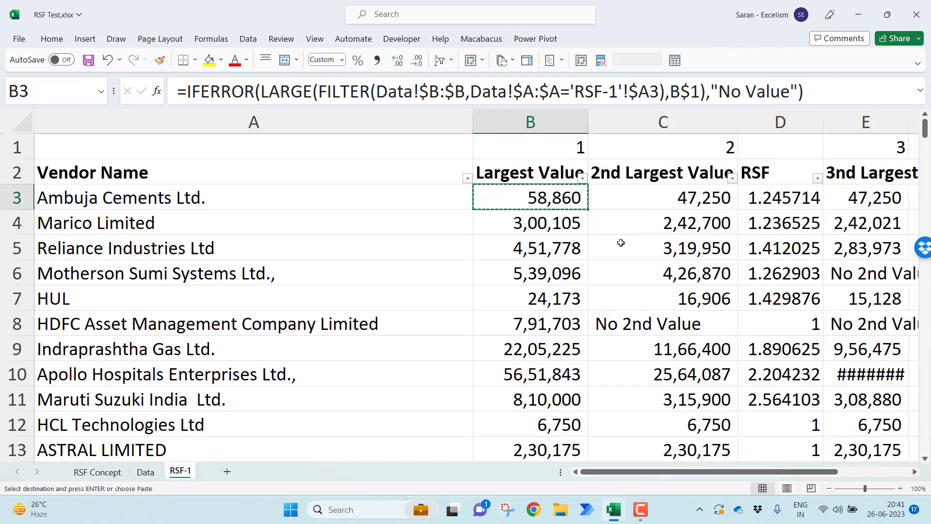
{"action": "key", "text": "shift+Right"}
{"action": "key", "text": "ctrl+shift+Down"}
{"action": "key", "text": "ctrl+v"}
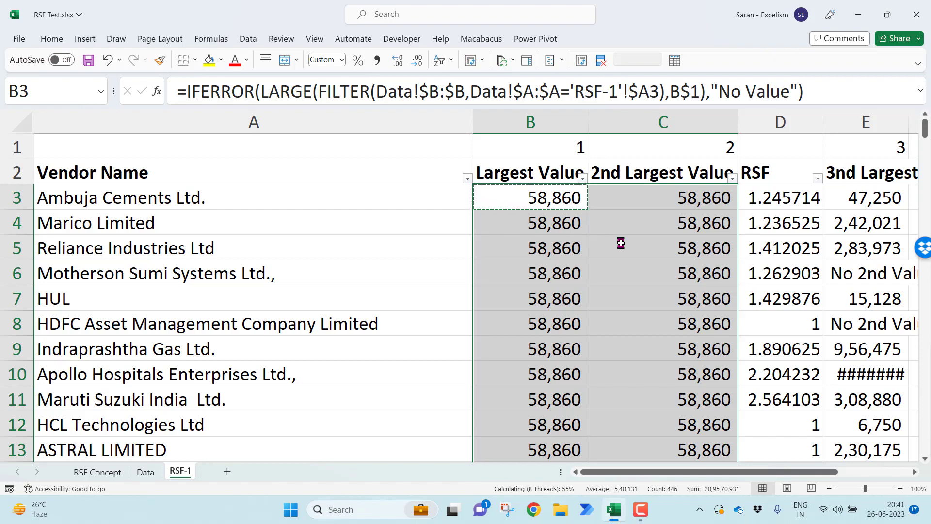
{"action": "key", "text": "Right"}
{"action": "key", "text": "Right"}
{"action": "key", "text": "Right"}
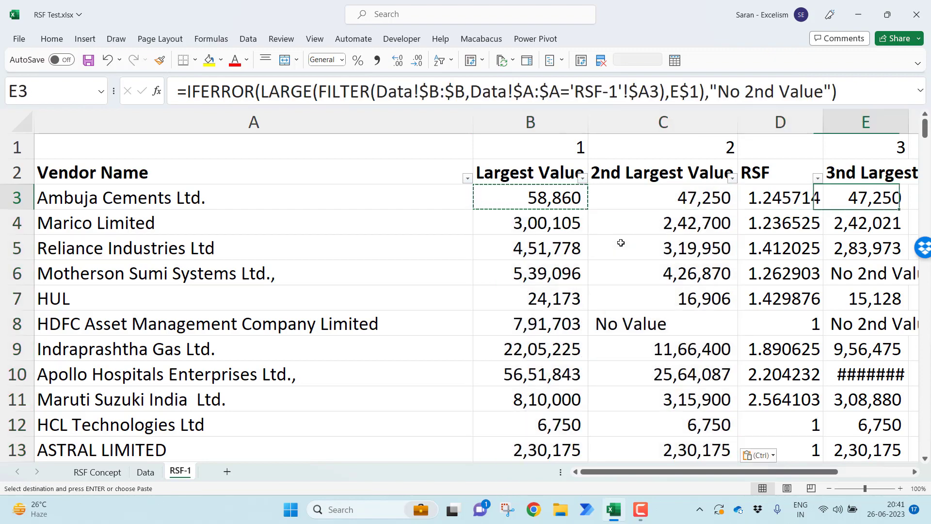
{"action": "key", "text": "ctrl+shift+Down"}
{"action": "key", "text": "ctrl+v"}
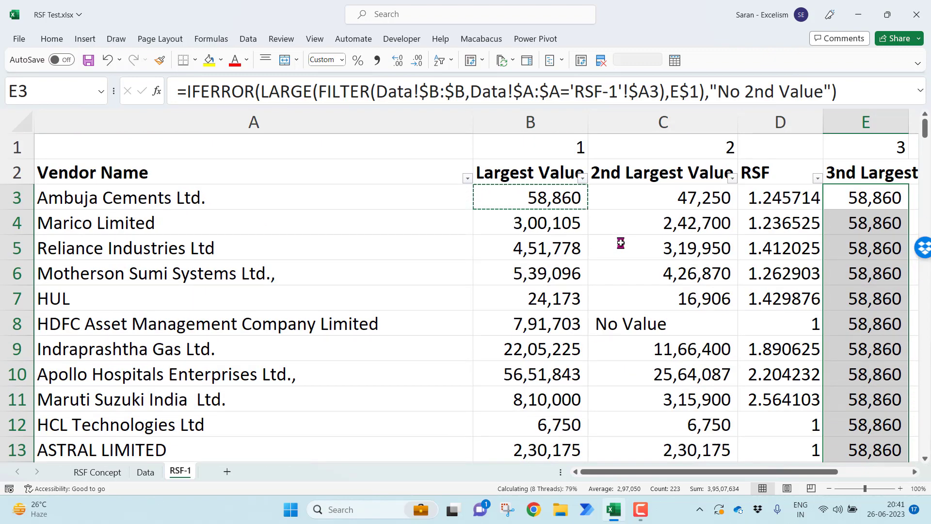
AutoFit the width of column E to its contents
{"action": "key", "text": "Right"}
{"action": "key", "text": "Left"}
{"action": "key", "text": "Left"}
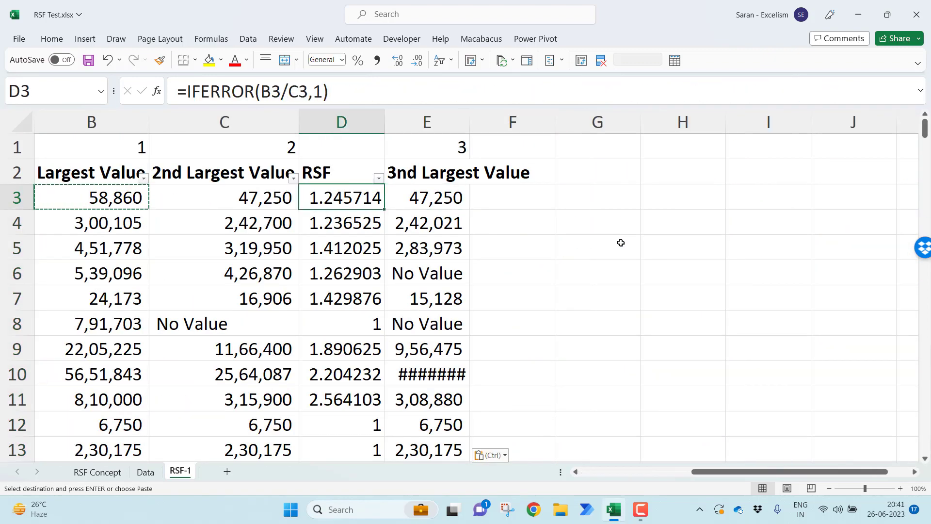
{"action": "key", "text": "Right"}
{"action": "key", "text": "Escape"}
{"action": "key", "text": "ctrl+space"}
{"action": "key", "text": "alt+o"}
{"action": "key", "text": "c"}
{"action": "key", "text": "a"}
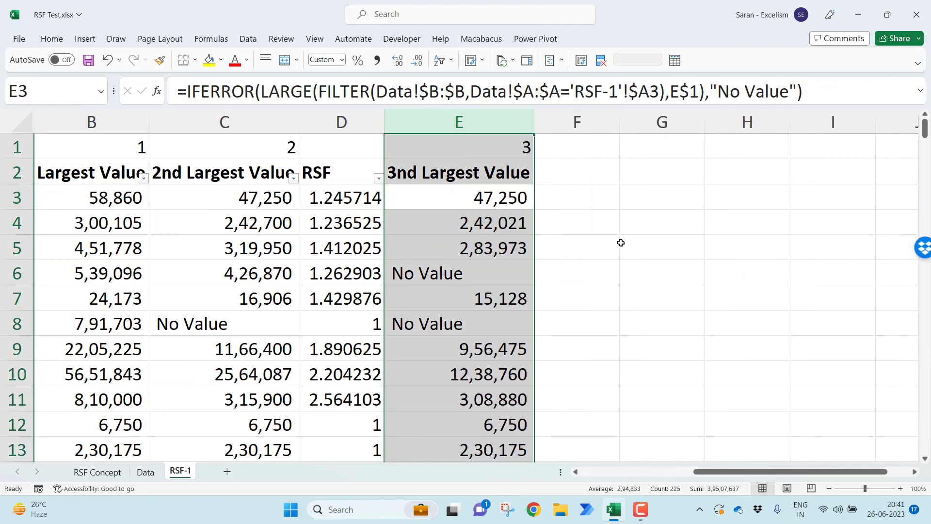
Review the third-largest value formula in E3 and its rank reference to E1
{"action": "key", "text": "Left"}
{"action": "key", "text": "Right"}
{"action": "key", "text": "F2"}
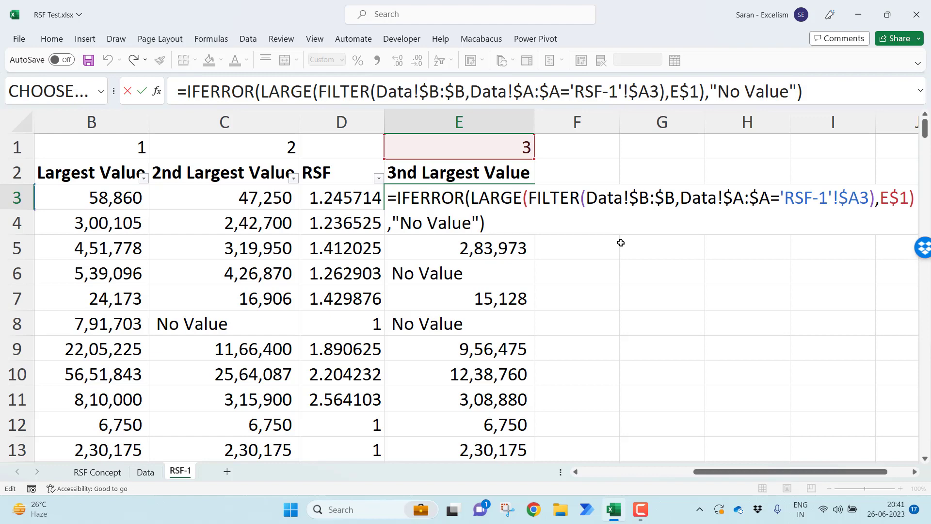
{"action": "key", "text": "Return"}
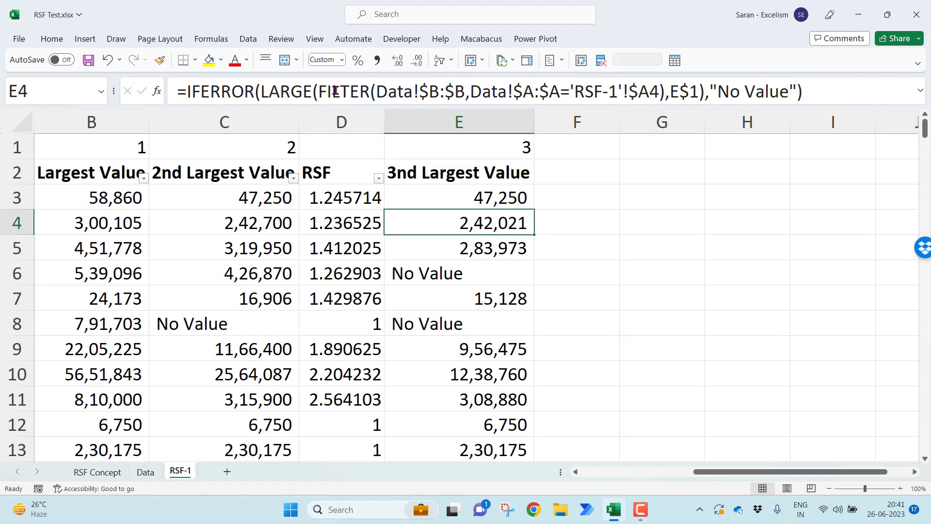
{"action": "key", "text": "Left"}
{"action": "key", "text": "Left"}
{"action": "key", "text": "Left"}
{"action": "key", "text": "Left"}
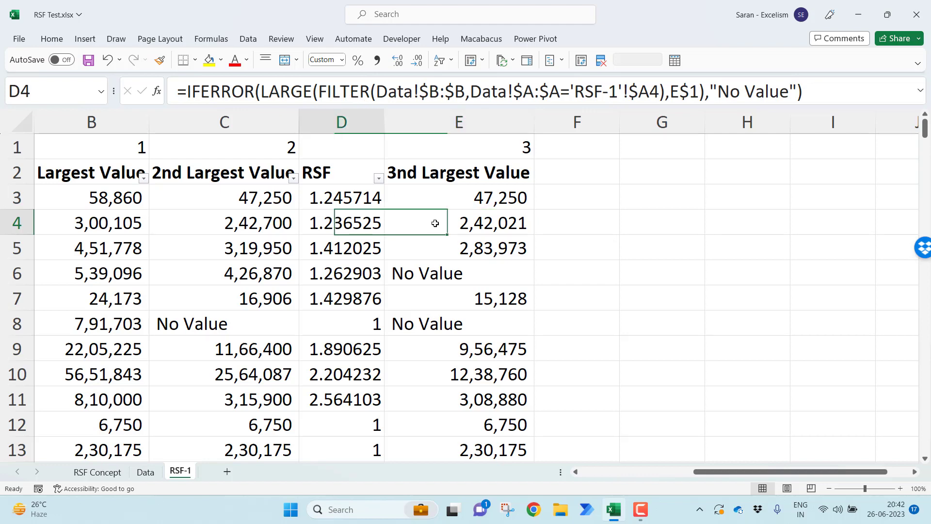
{"action": "key", "text": "Up"}
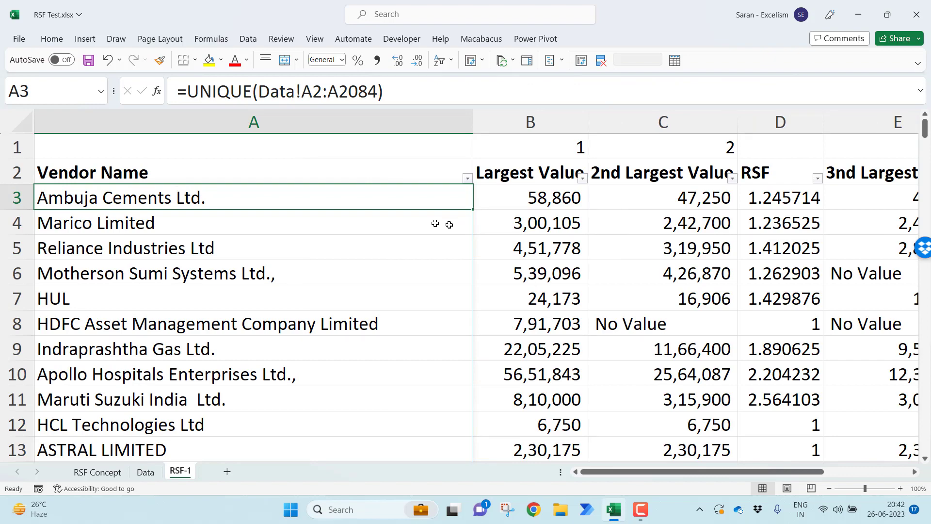
{"action": "left_click", "coordinate": [829, 489]}
{"action": "left_click", "coordinate": [830, 489]}
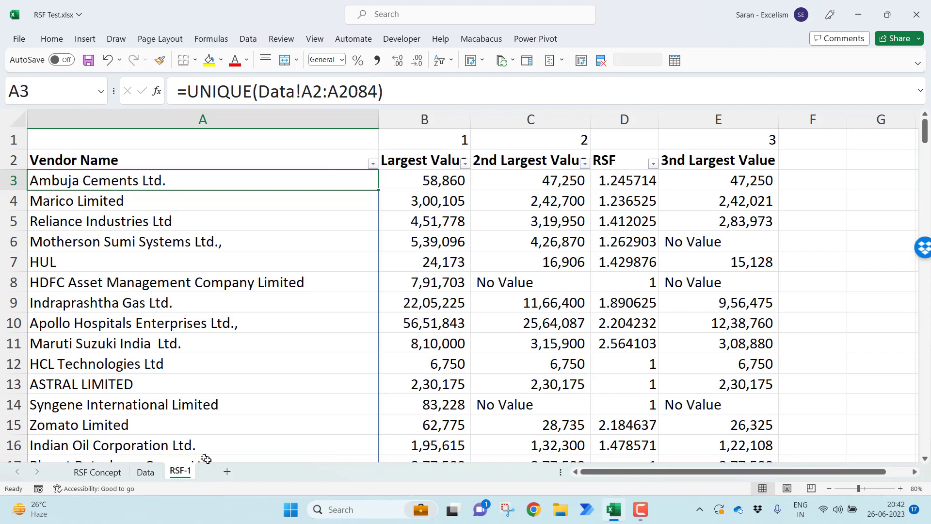
Add a new worksheet after RSF-1 and name it RSF-2
{"action": "left_click", "coordinate": [226, 472]}
{"action": "double_click", "coordinate": [226, 472]}
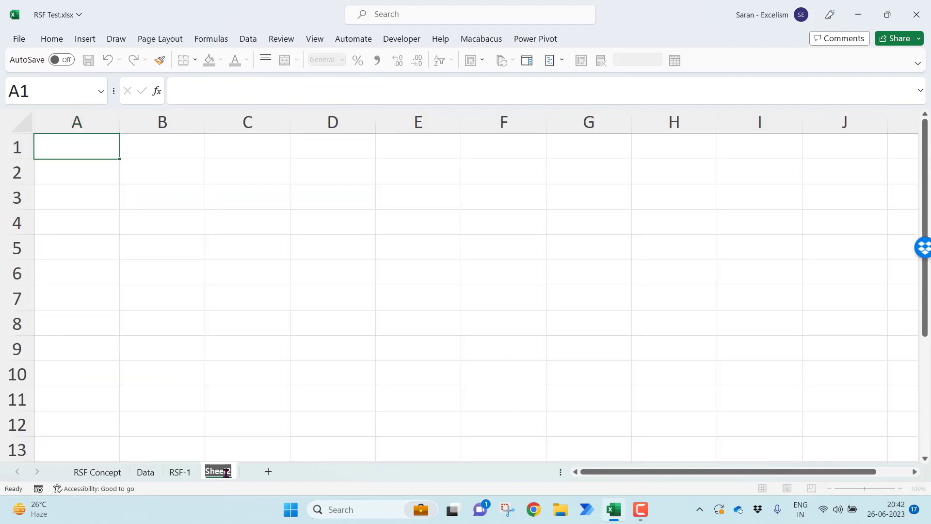
{"action": "type", "text": "RSF-2"}
{"action": "key", "text": "Return"}
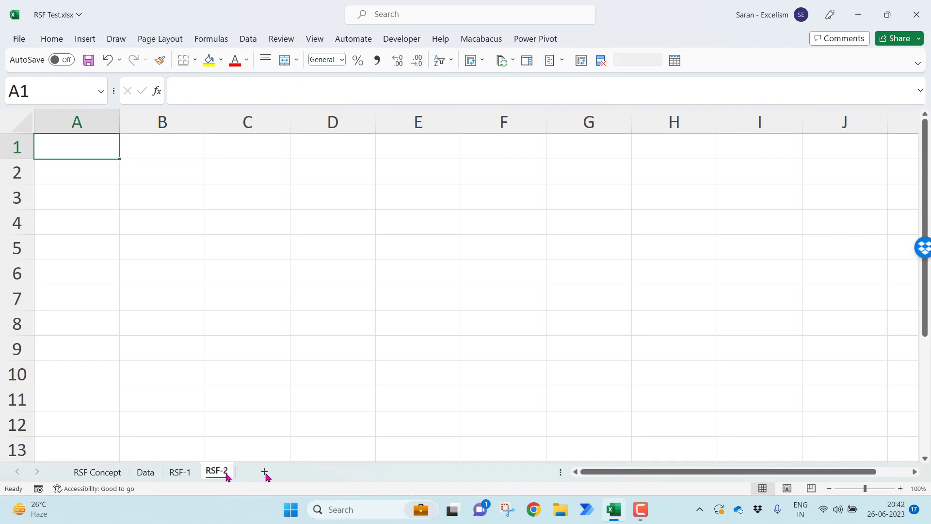
{"action": "left_click", "coordinate": [829, 488]}
{"action": "left_click", "coordinate": [829, 488]}
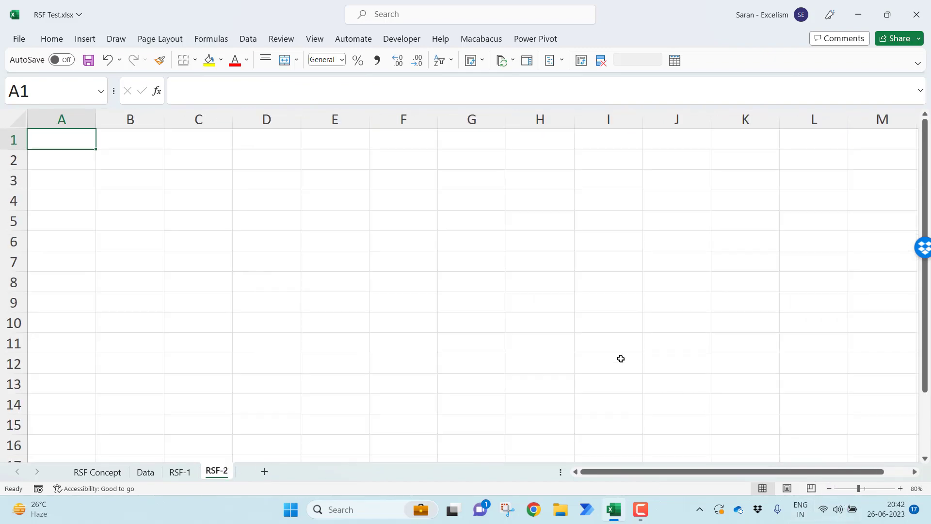
Copy the Particulars column A1:A2084 from the Data sheet and paste it as values at A1 of RSF-2
{"action": "key", "text": "ctrl+Page_Up"}
{"action": "key", "text": "ctrl+Page_Up"}
{"action": "key", "text": "ctrl+Page_Up"}
{"action": "key", "text": "ctrl+Page_Down"}
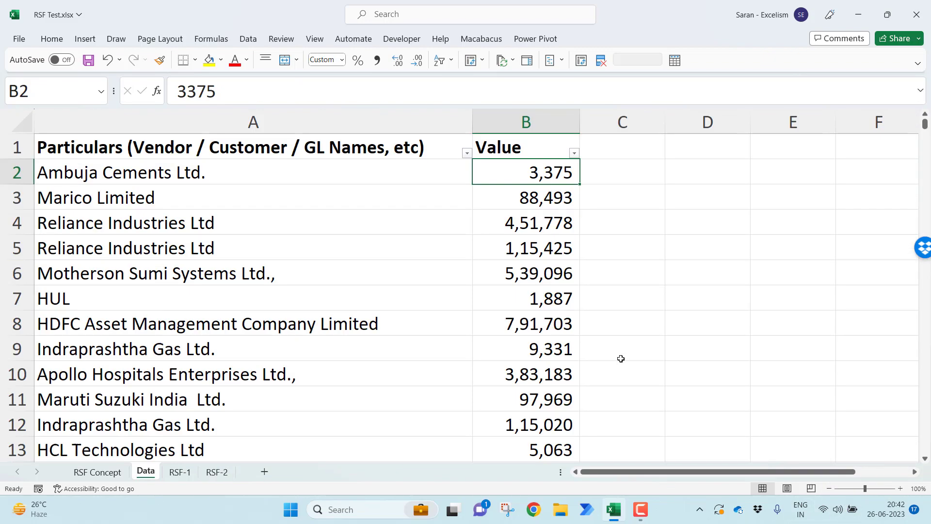
{"action": "key", "text": "Left"}
{"action": "key", "text": "Up"}
{"action": "key", "text": "ctrl+shift+Down"}
{"action": "key", "text": "ctrl+c"}
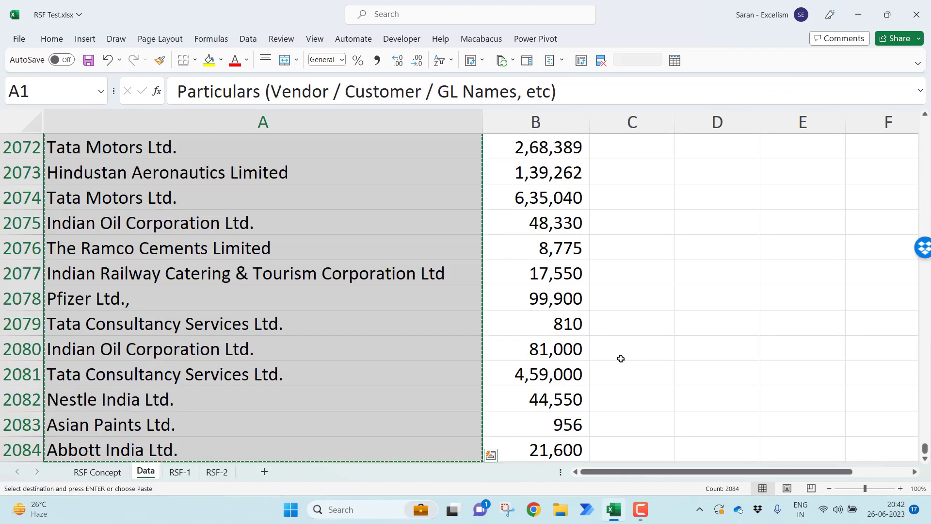
{"action": "key", "text": "ctrl+Page_Down"}
{"action": "key", "text": "ctrl+Page_Down"}
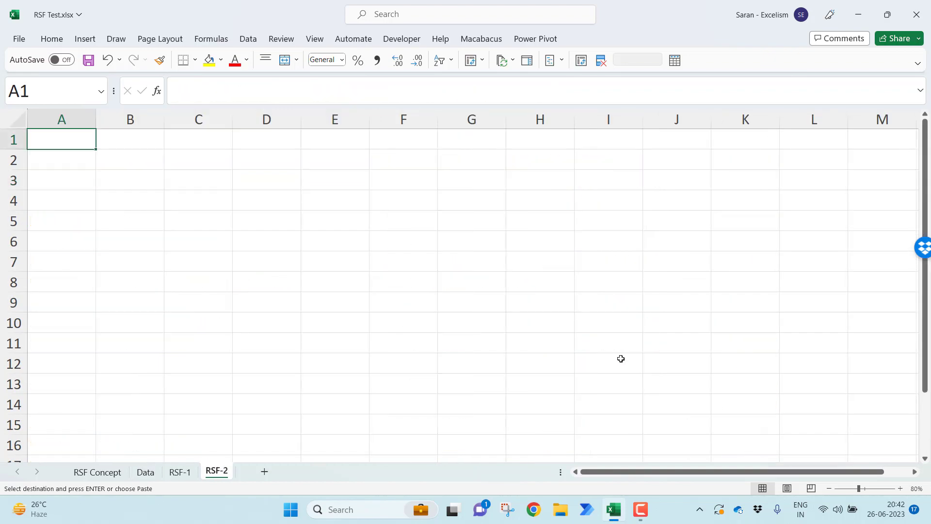
{"action": "key", "text": "ctrl+alt+v"}
{"action": "key", "text": "v"}
{"action": "key", "text": "Return"}
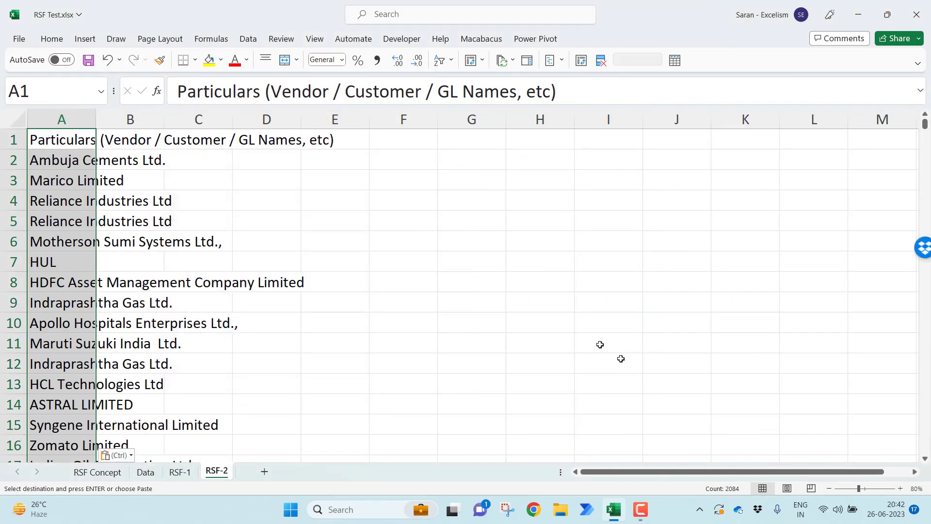
Remove the duplicate entries from column A of RSF-2 and AutoFit the column width
{"action": "left_click", "coordinate": [250, 39]}
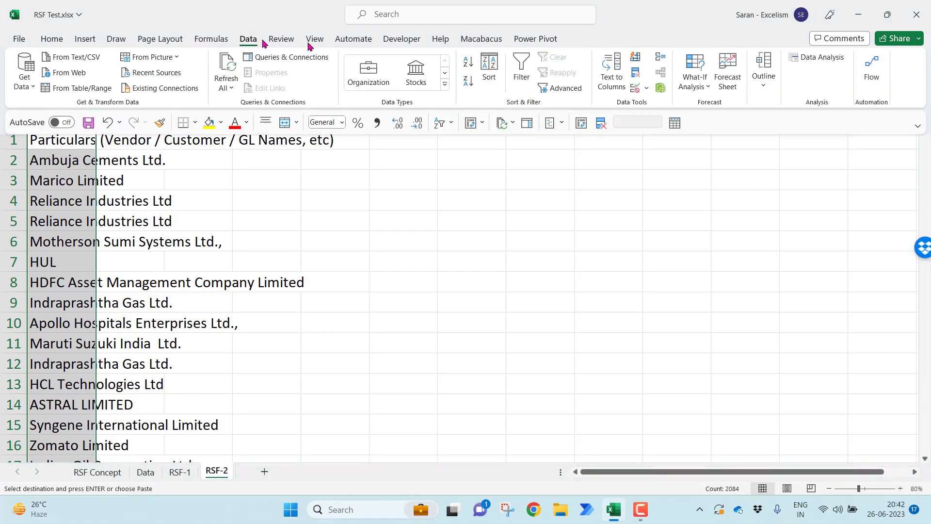
{"action": "left_click", "coordinate": [638, 75]}
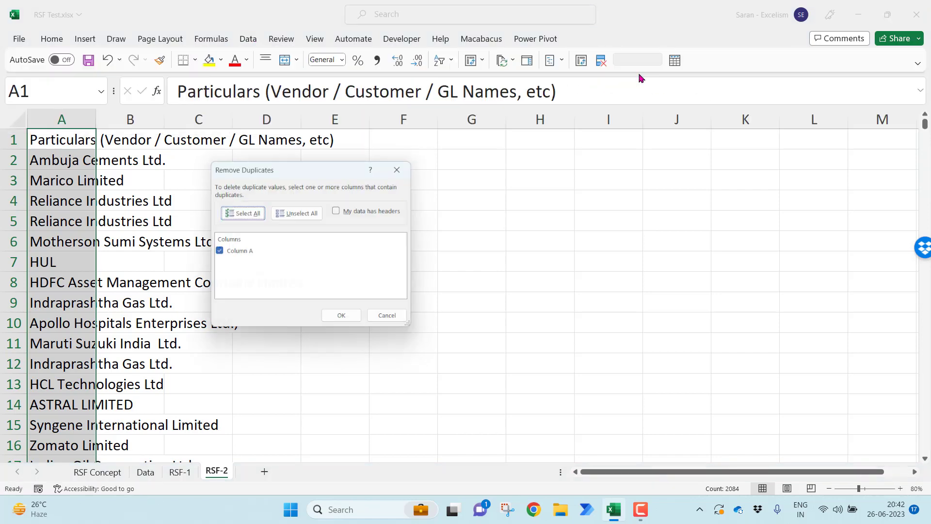
{"action": "left_click", "coordinate": [345, 320]}
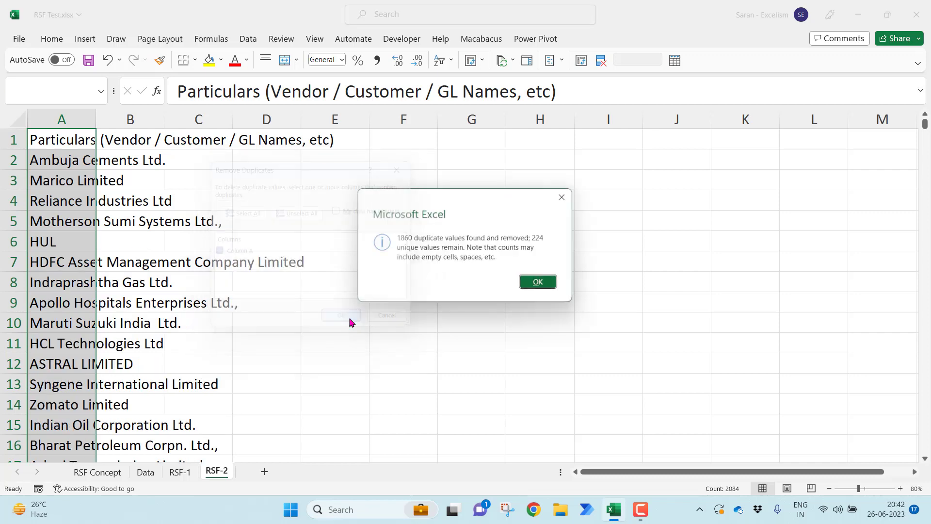
{"action": "key", "text": "Return"}
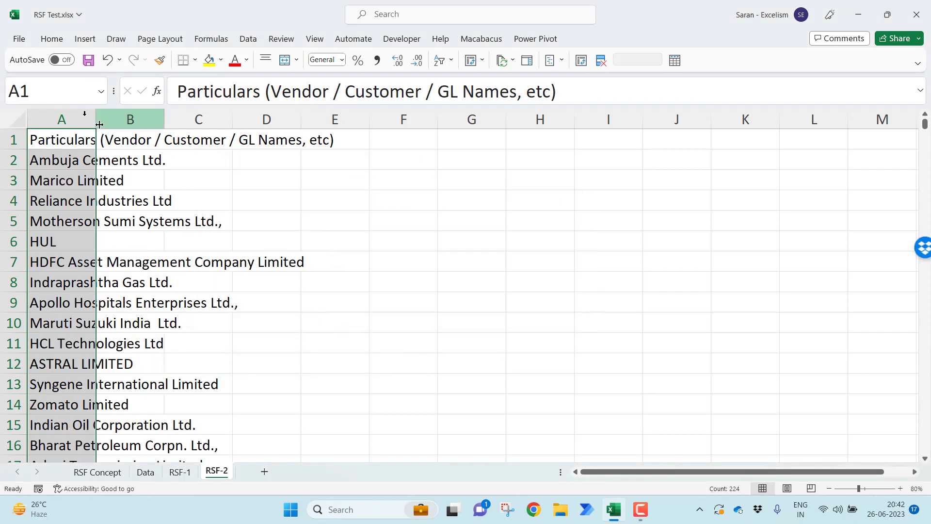
{"action": "double_click", "coordinate": [95, 116]}
Replace the header in A1 with "Vendor" and make it bold
{"action": "left_click", "coordinate": [142, 132]}
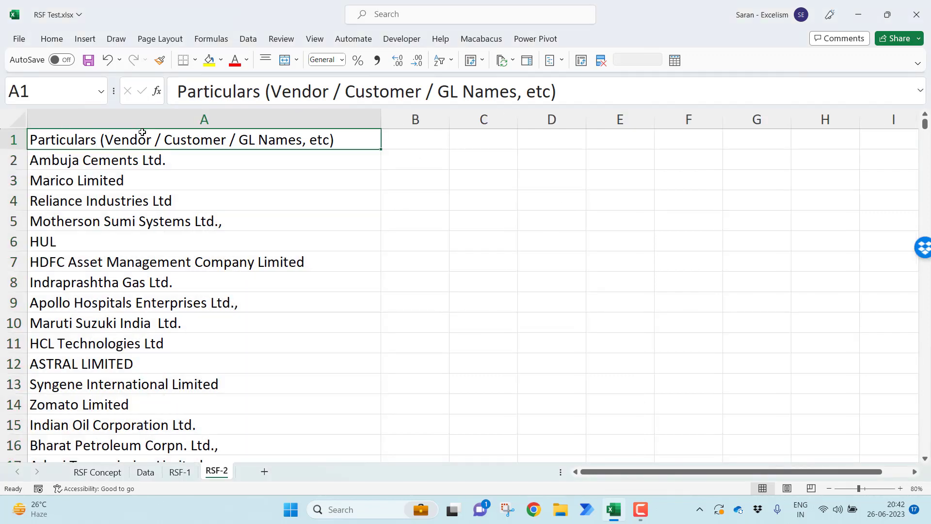
{"action": "type", "text": "Vendor"}
{"action": "key", "text": "Return"}
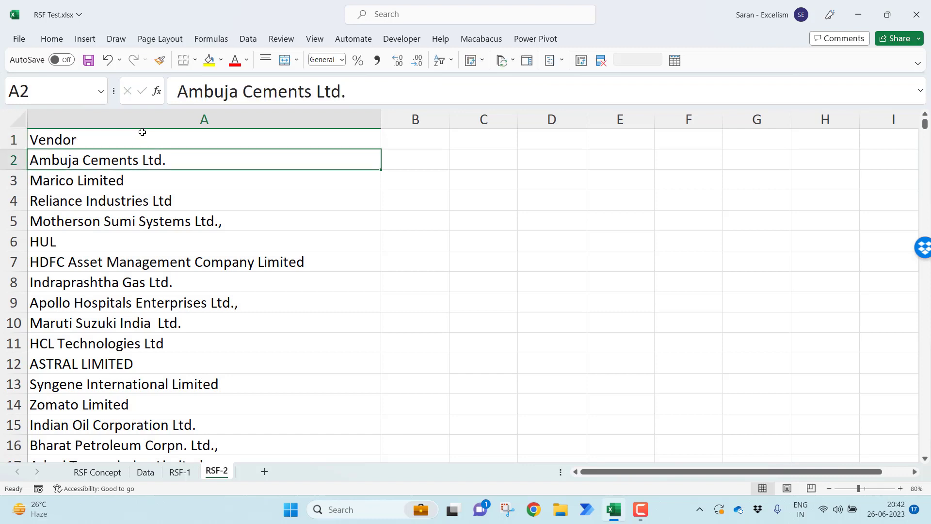
{"action": "left_click", "coordinate": [142, 132]}
{"action": "key", "text": "ctrl+b"}
Enter the header "Largest Value" in B1
{"action": "key", "text": "Right"}
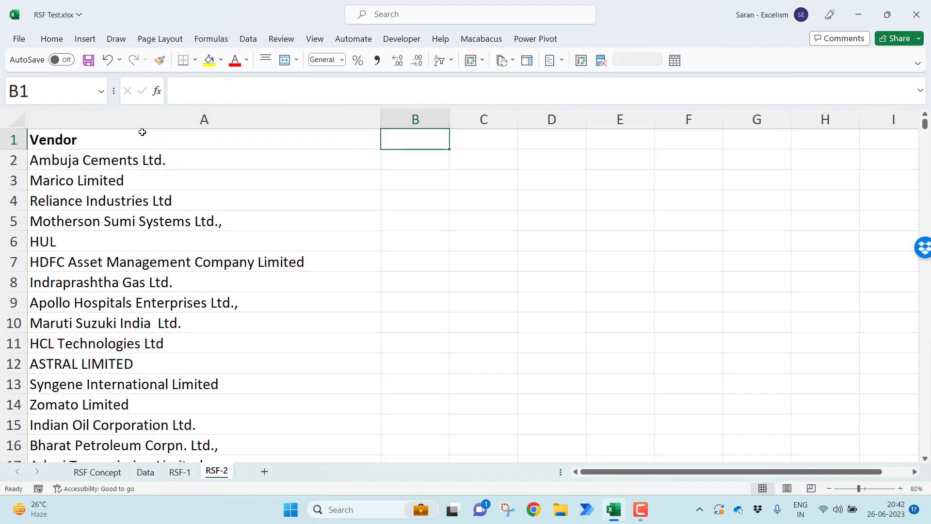
{"action": "type", "text": "1st"}
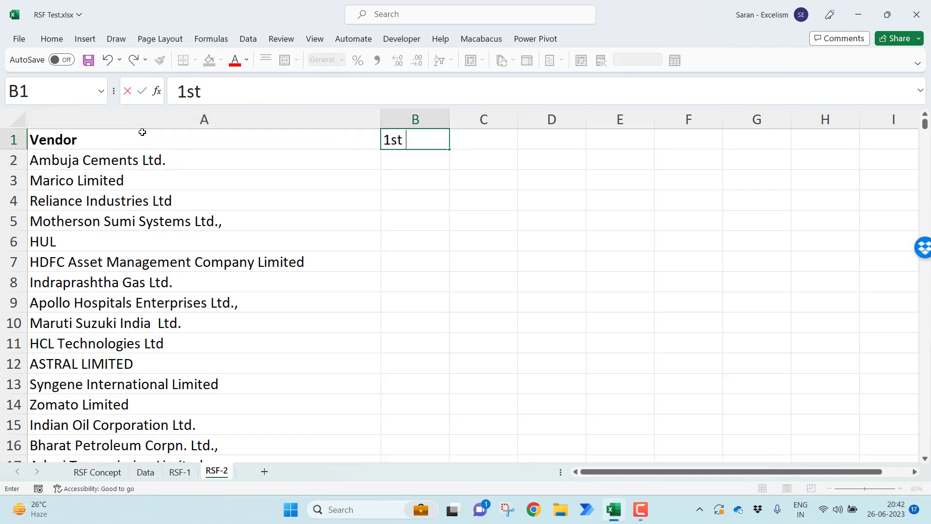
{"action": "key", "text": "Escape"}
{"action": "type", "text": "Largest a"}
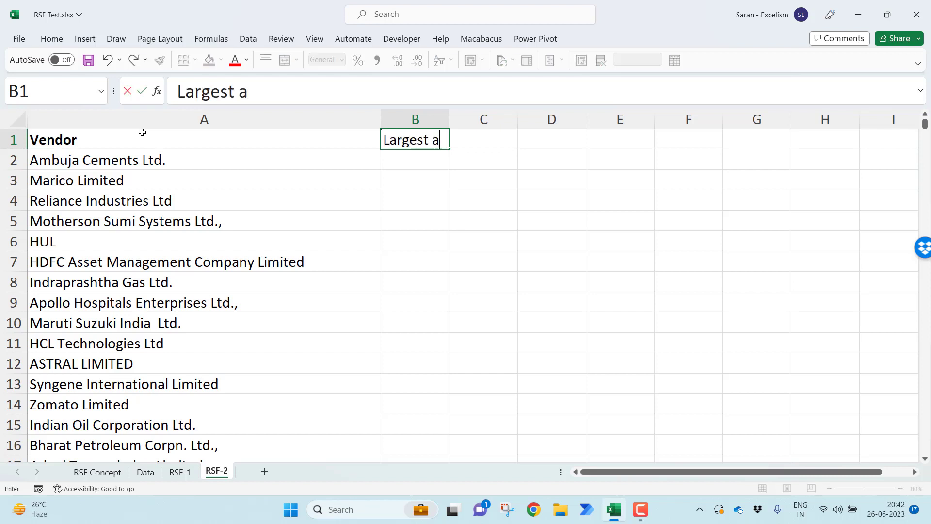
{"action": "key", "text": "BackSpace"}
{"action": "type", "text": "Value"}
{"action": "key", "text": "Return"}
{"action": "key", "text": "Up"}
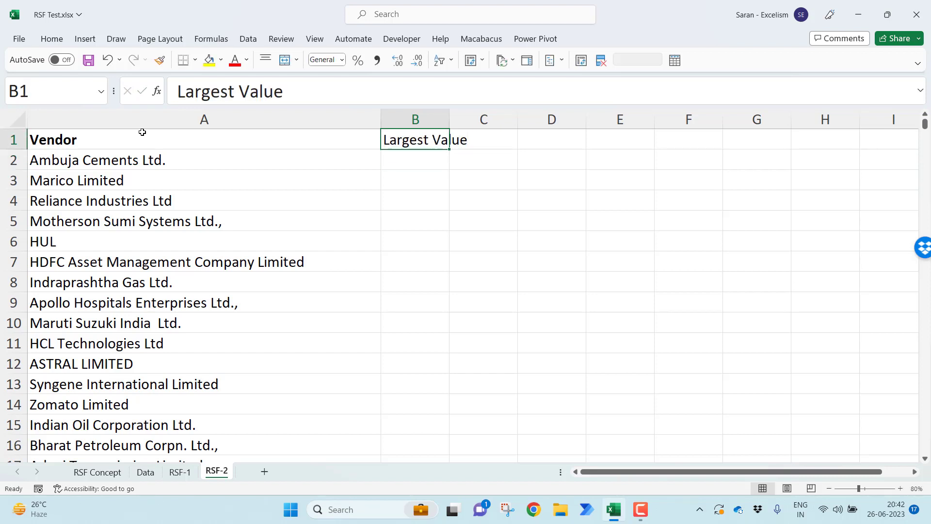
AutoFit the width of column B and make the Largest Value header bold
{"action": "key", "text": "alt+o"}
{"action": "key", "text": "c"}
{"action": "key", "text": "a"}
{"action": "key", "text": "shift+Left"}
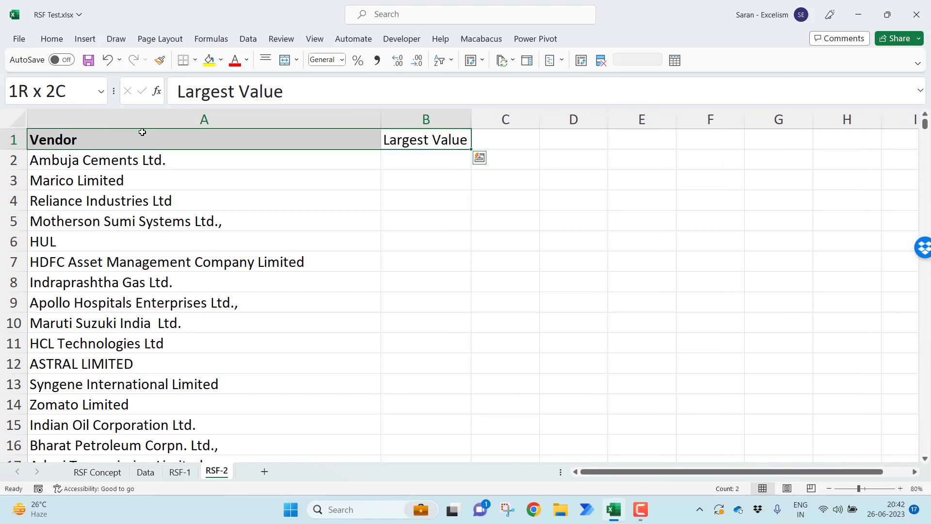
{"action": "key", "text": "ctrl+b"}
Enter =MAXIFS(Data!B:B,Data!A:A,'RSF-2'!A2) in B2 to return the vendor's largest value
{"action": "key", "text": "Down"}
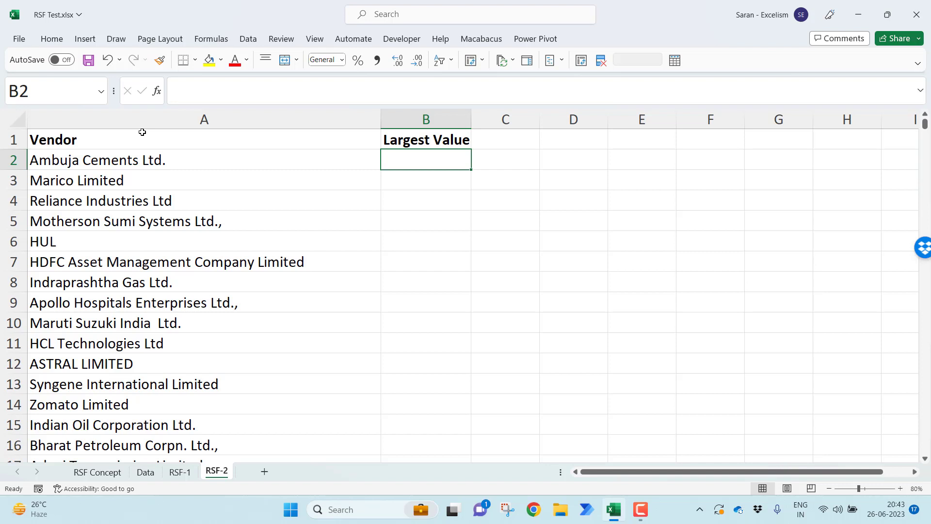
{"action": "type", "text": "=ma"}
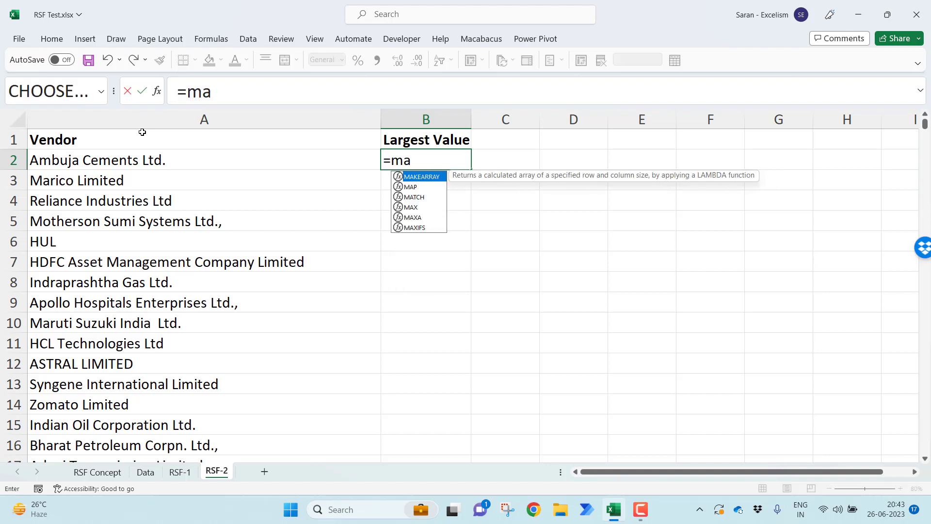
{"action": "type", "text": "xifs"}
{"action": "key", "text": "Tab"}
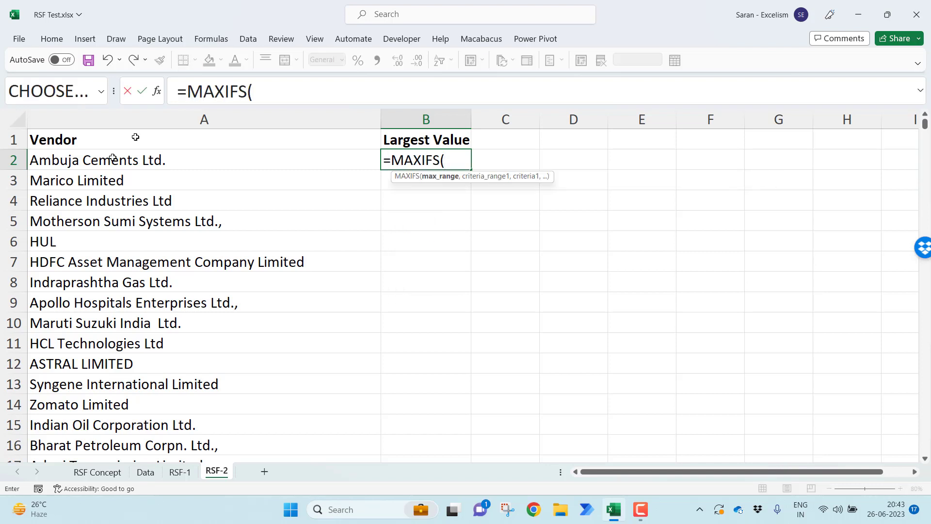
{"action": "left_click", "coordinate": [150, 475]}
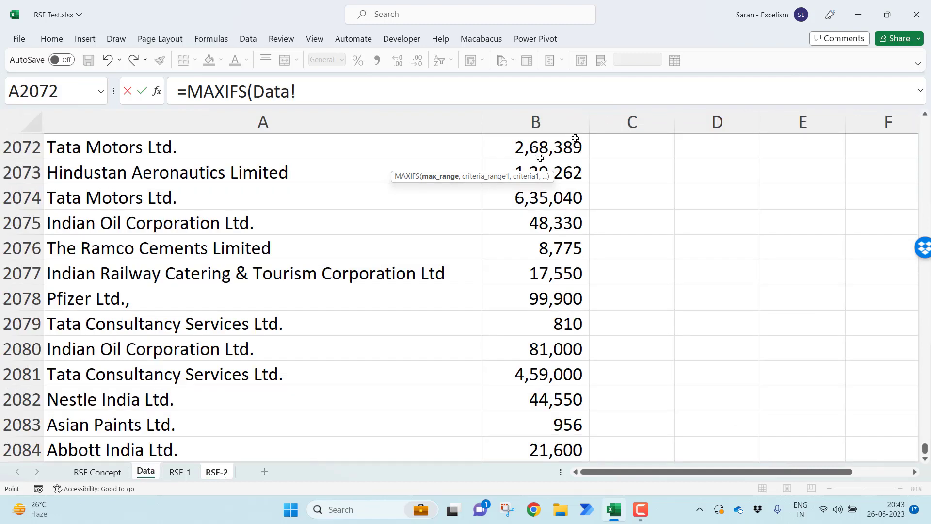
{"action": "left_click", "coordinate": [553, 122]}
{"action": "type", "text": ","}
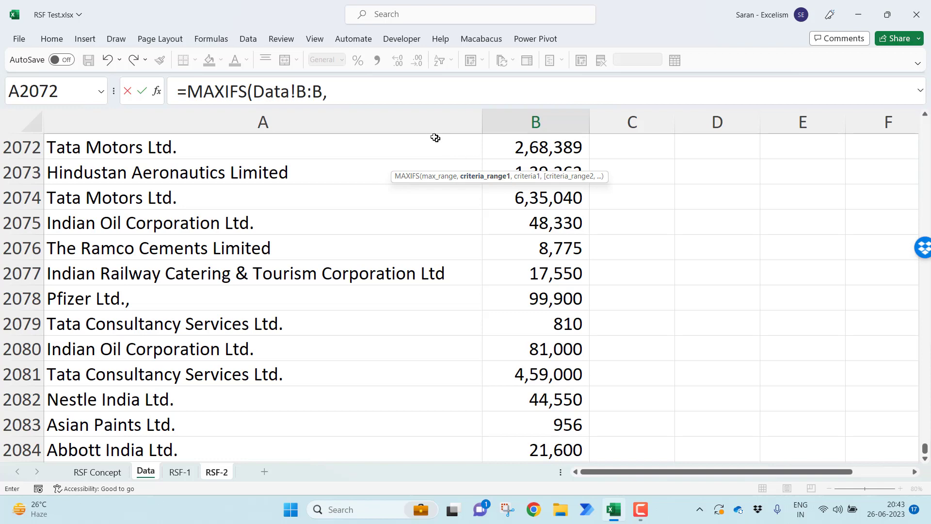
{"action": "left_click", "coordinate": [423, 127]}
{"action": "type", "text": ","}
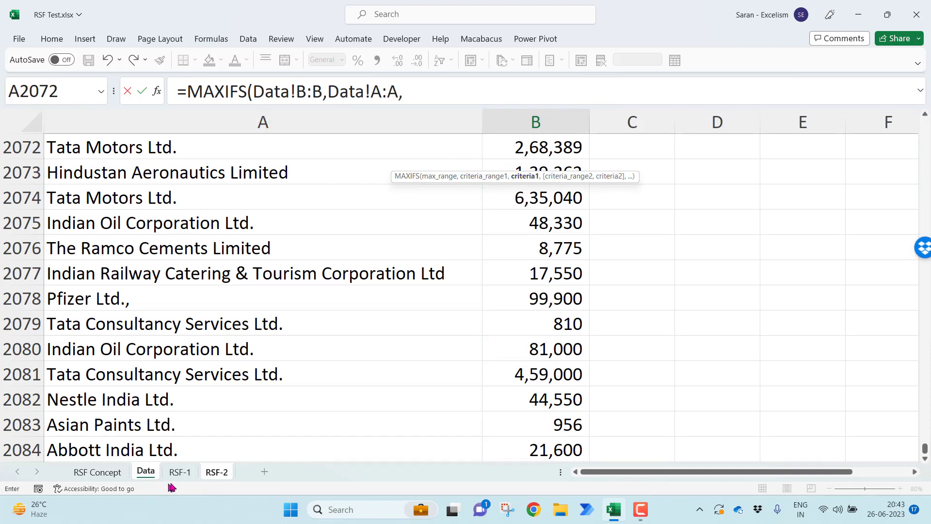
{"action": "left_click", "coordinate": [217, 472]}
{"action": "left_click", "coordinate": [158, 168]}
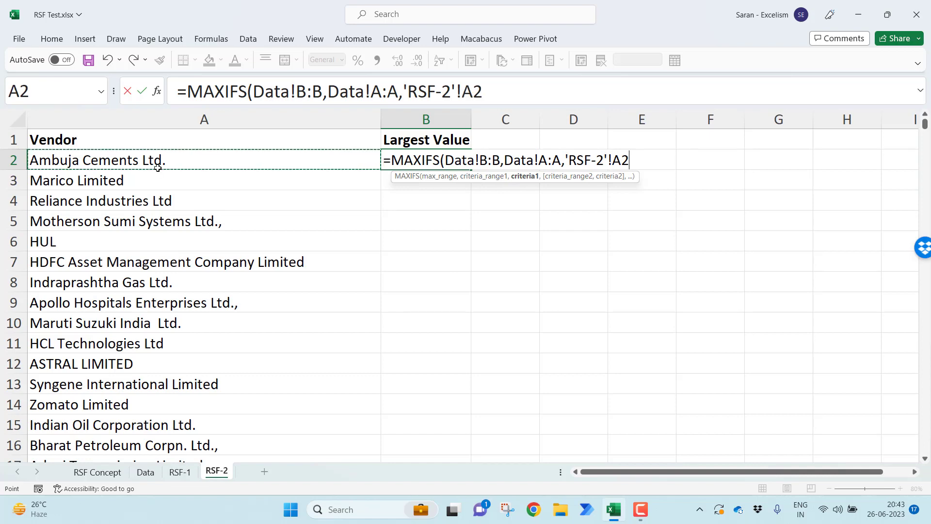
{"action": "type", "text": ")"}
{"action": "key", "text": "ctrl+Return"}
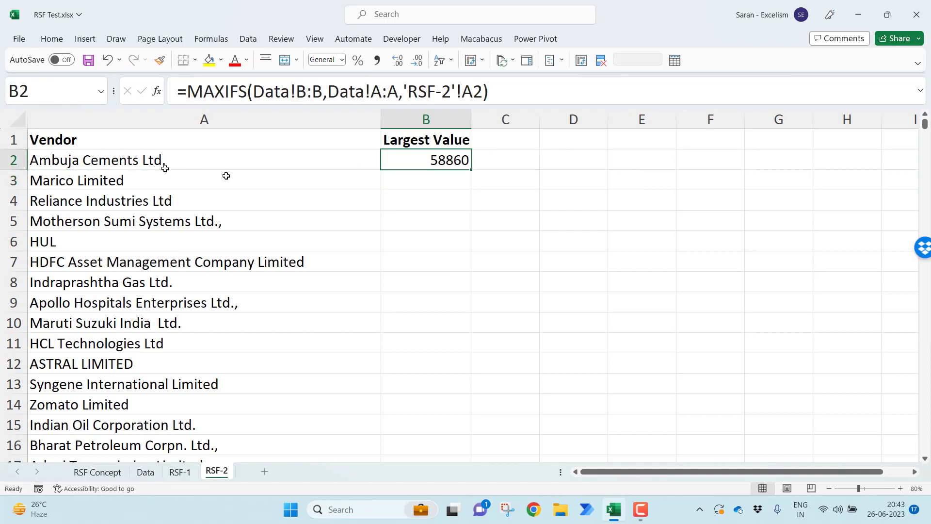
Fill the B2 formula down to all vendor rows and format the results with comma separators and no decimals
{"action": "left_click_drag", "start_coordinate": [470, 171], "coordinate": [470, 170]}
{"action": "double_click", "coordinate": [470, 170]}
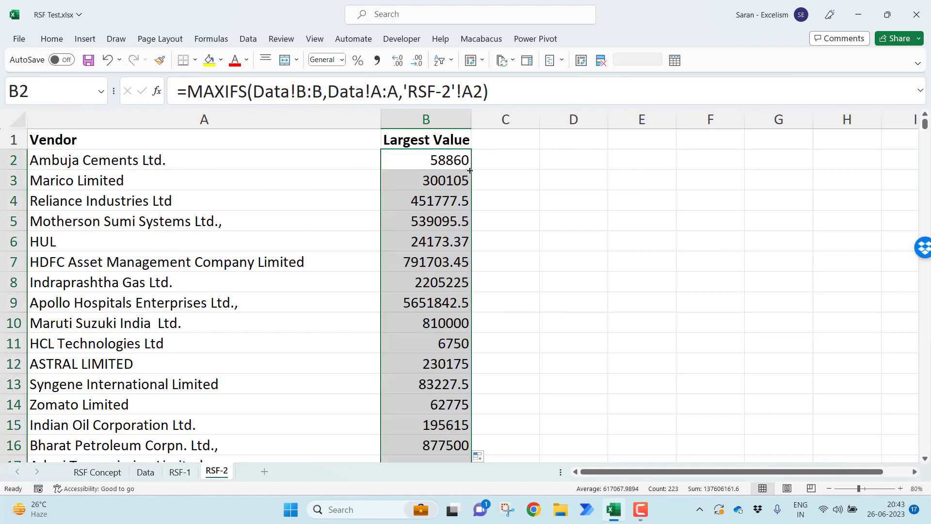
{"action": "left_click", "coordinate": [378, 61]}
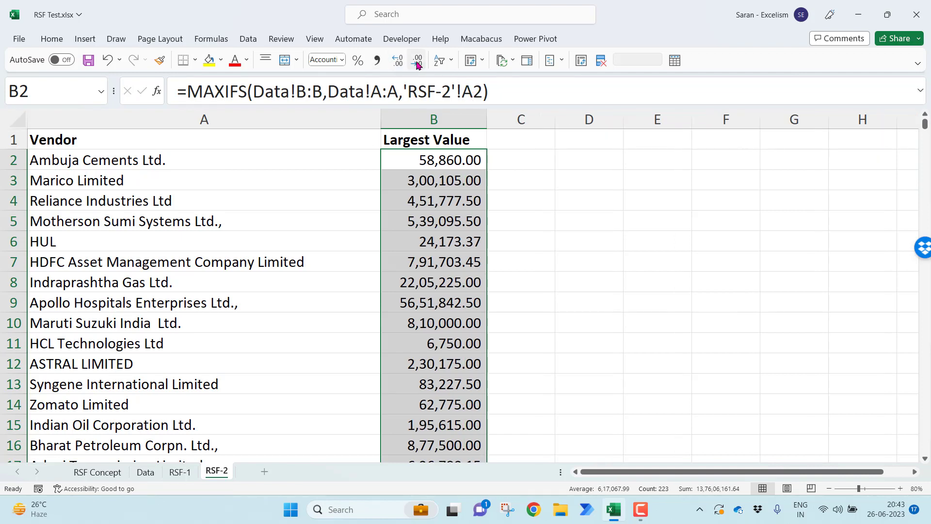
{"action": "left_click", "coordinate": [416, 60]}
{"action": "left_click", "coordinate": [417, 60]}
{"action": "left_click", "coordinate": [490, 181]}
{"action": "left_click", "coordinate": [455, 148]}
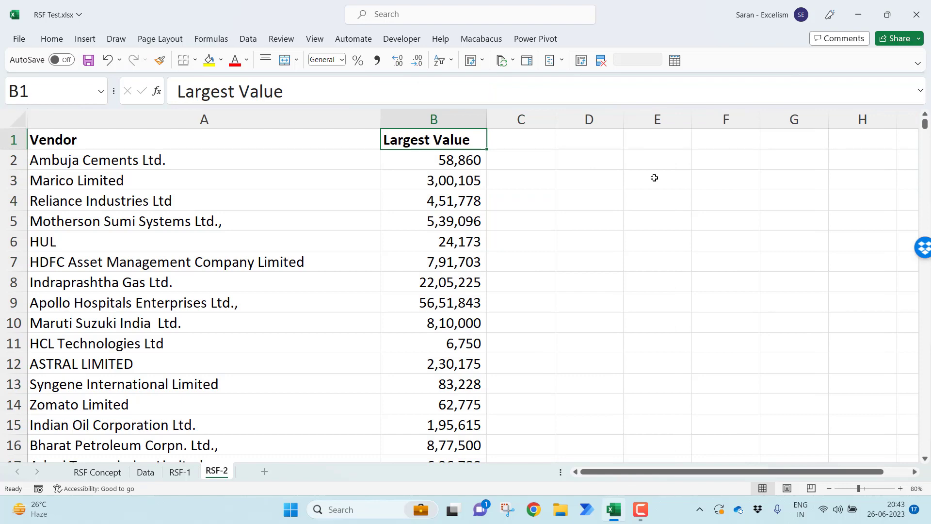
{"action": "key", "text": "Down"}
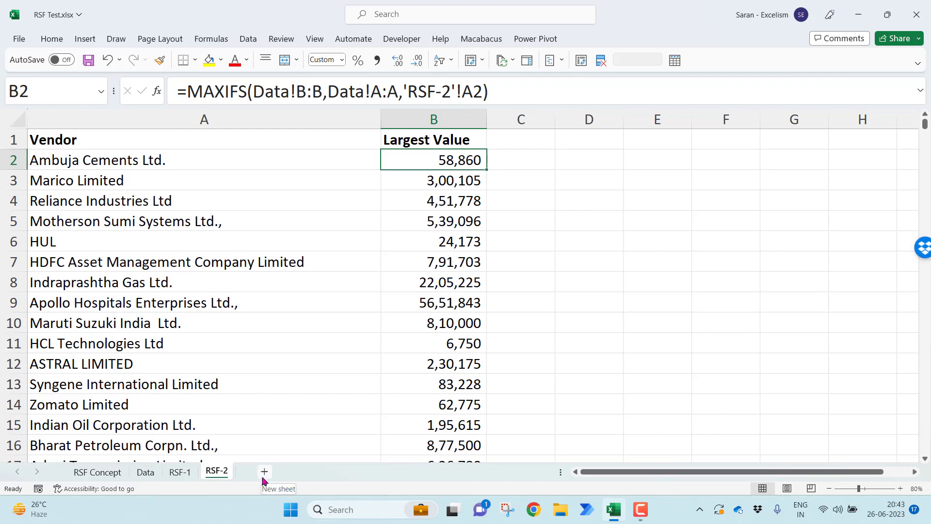
Create a PivotTable on a new worksheet from the Data sheet range A1:B2084
{"action": "left_click", "coordinate": [146, 471]}
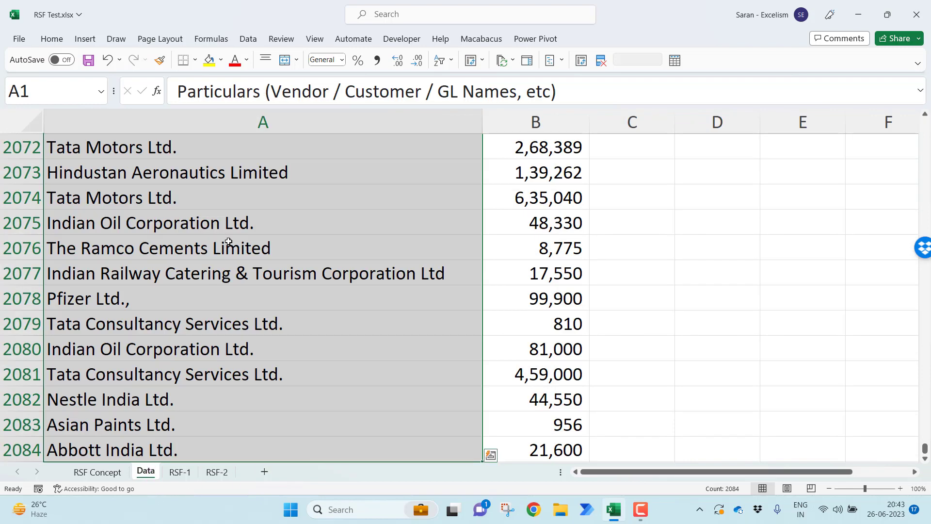
{"action": "left_click", "coordinate": [228, 241]}
{"action": "key", "text": "ctrl+Home"}
{"action": "key", "text": "ctrl+shift+Right"}
{"action": "key", "text": "ctrl+shift+Down"}
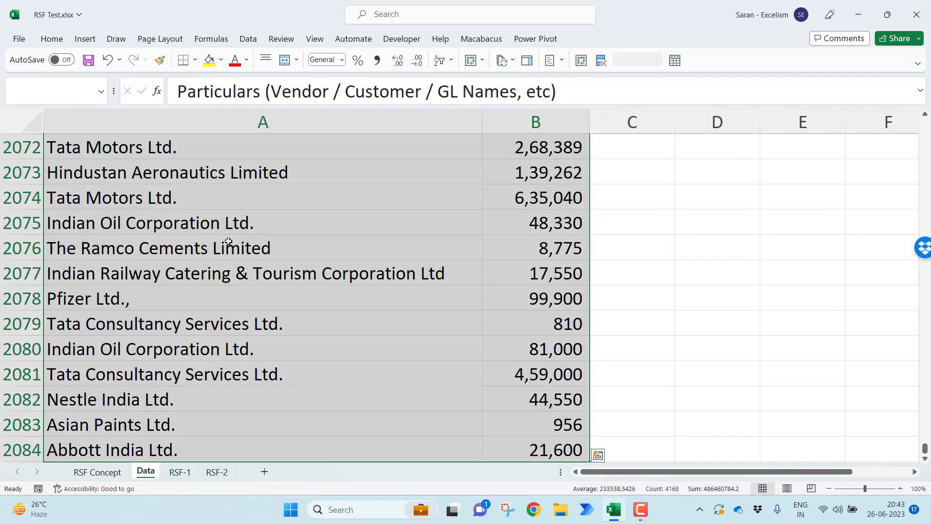
{"action": "left_click", "coordinate": [84, 39]}
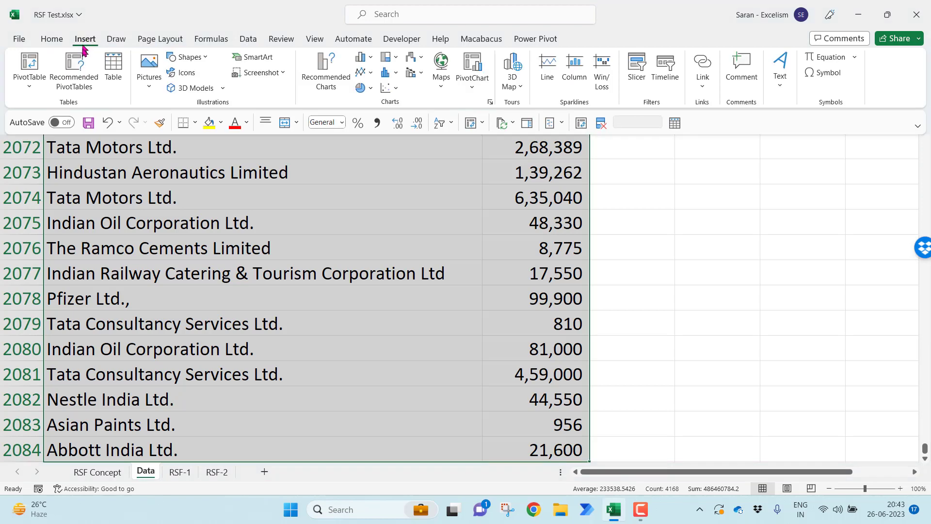
{"action": "left_click", "coordinate": [29, 63]}
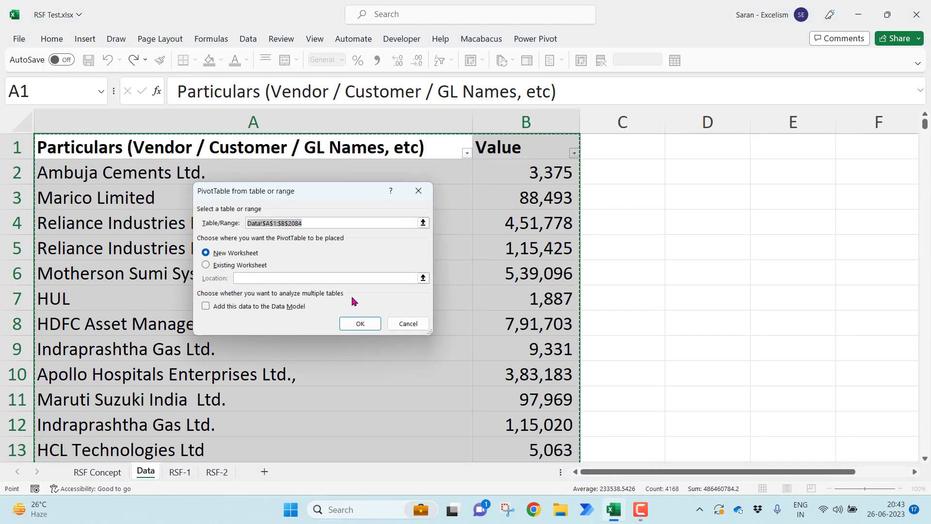
{"action": "left_click", "coordinate": [364, 324]}
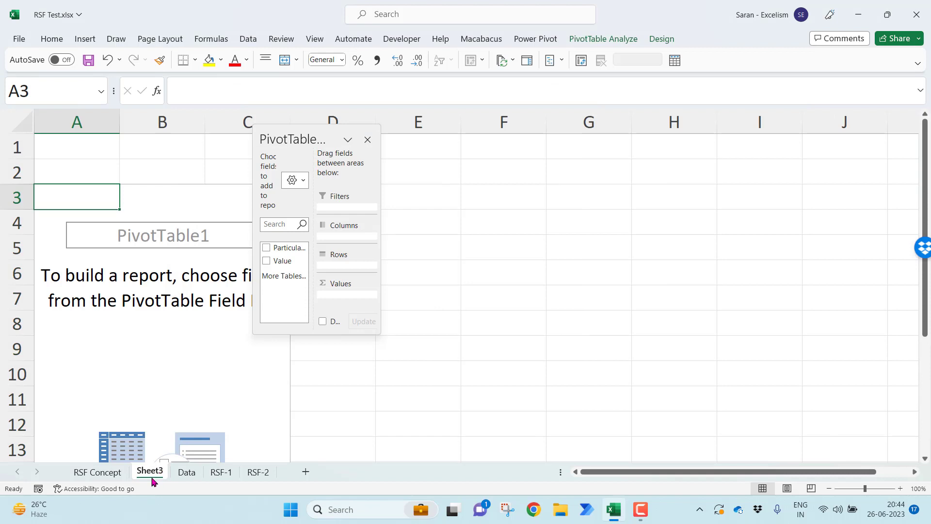
Move the new pivot sheet to the end of the workbook, after RSF-2
{"action": "left_click_drag", "start_coordinate": [153, 481], "coordinate": [259, 476]}
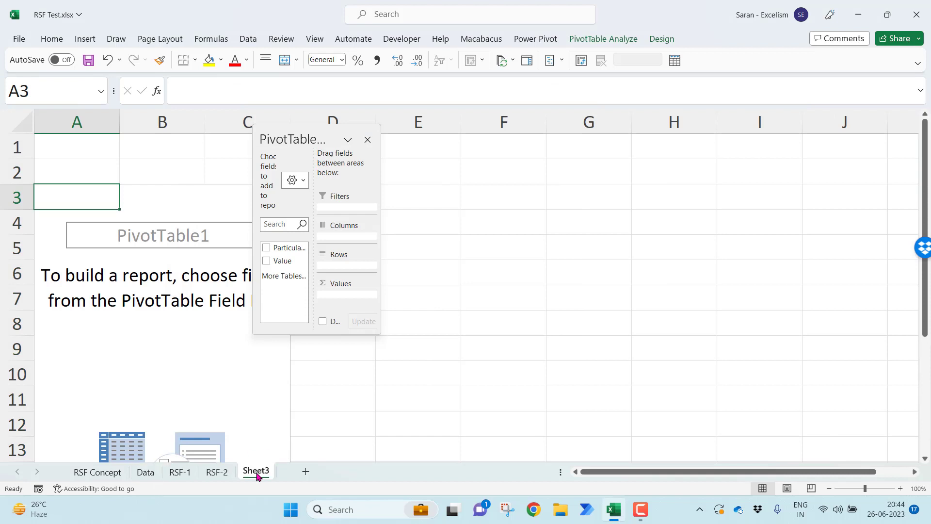
{"action": "left_click", "coordinate": [830, 489]}
{"action": "left_click", "coordinate": [830, 488]}
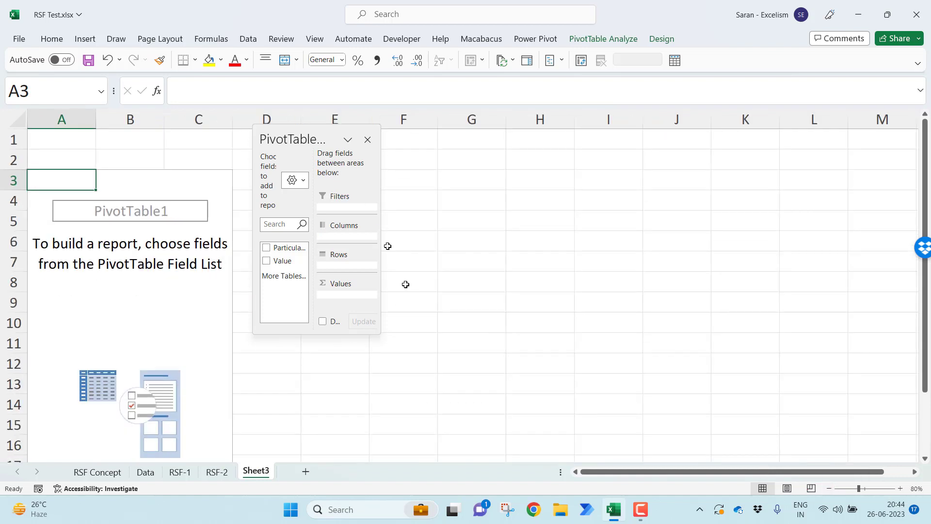
Add Particulars to the pivot's Rows area and Value to its Values area, and close the field list
{"action": "left_click_drag", "start_coordinate": [376, 329], "coordinate": [688, 332]}
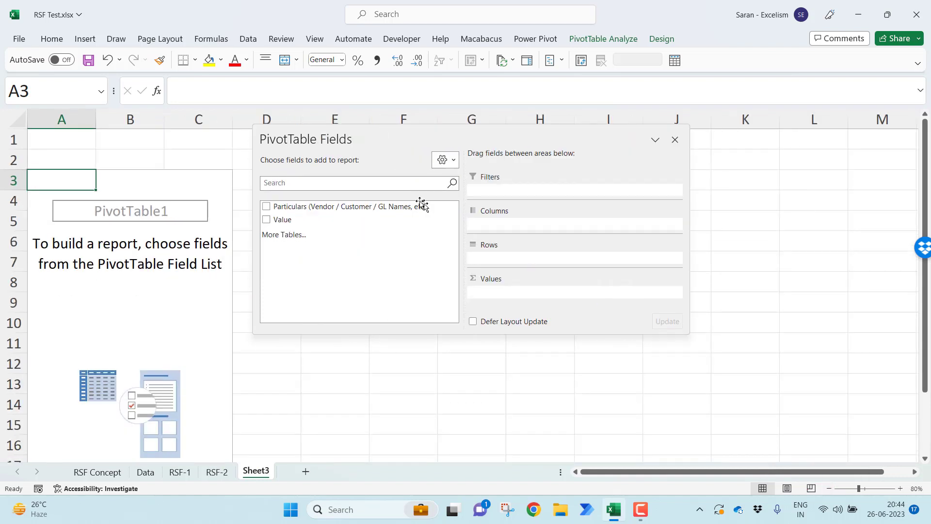
{"action": "left_click_drag", "start_coordinate": [403, 207], "coordinate": [599, 262]}
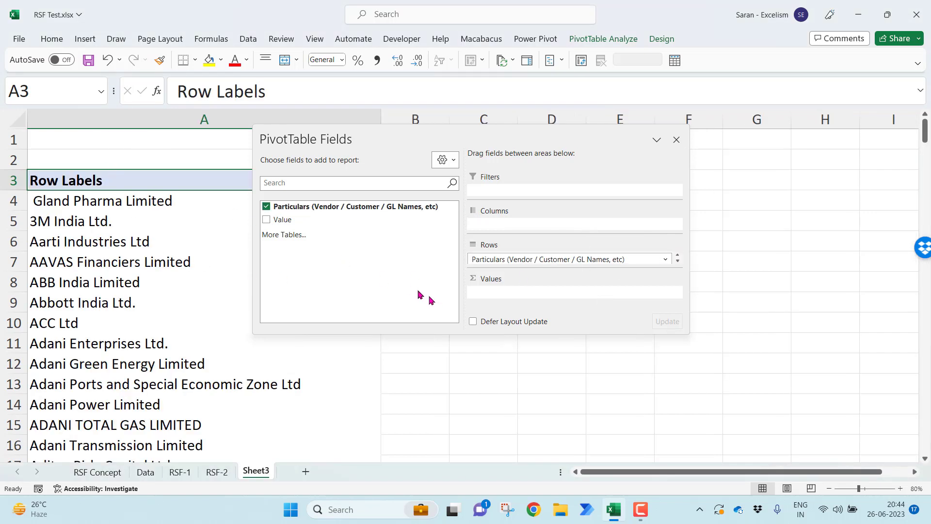
{"action": "left_click_drag", "start_coordinate": [303, 217], "coordinate": [552, 292]}
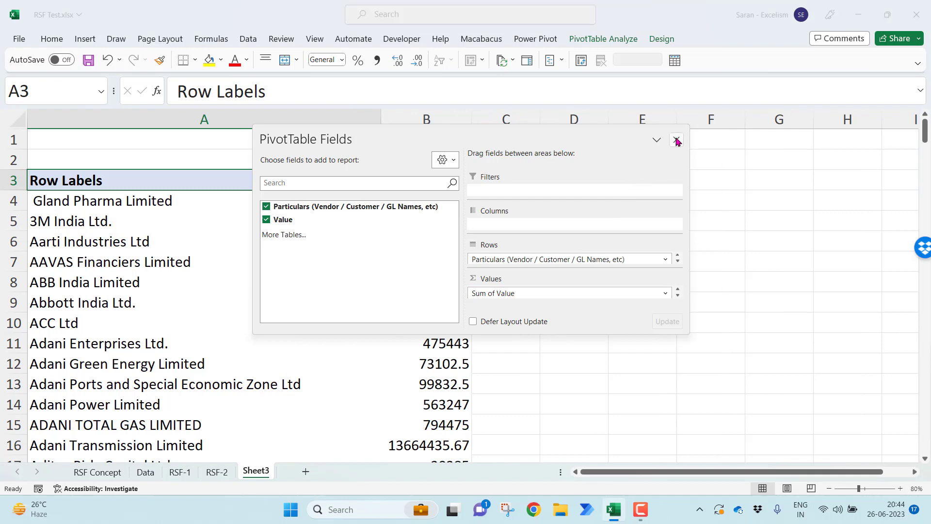
{"action": "left_click", "coordinate": [677, 140]}
Format column B of the pivot sheet with comma separators and no decimals
{"action": "left_click", "coordinate": [427, 120]}
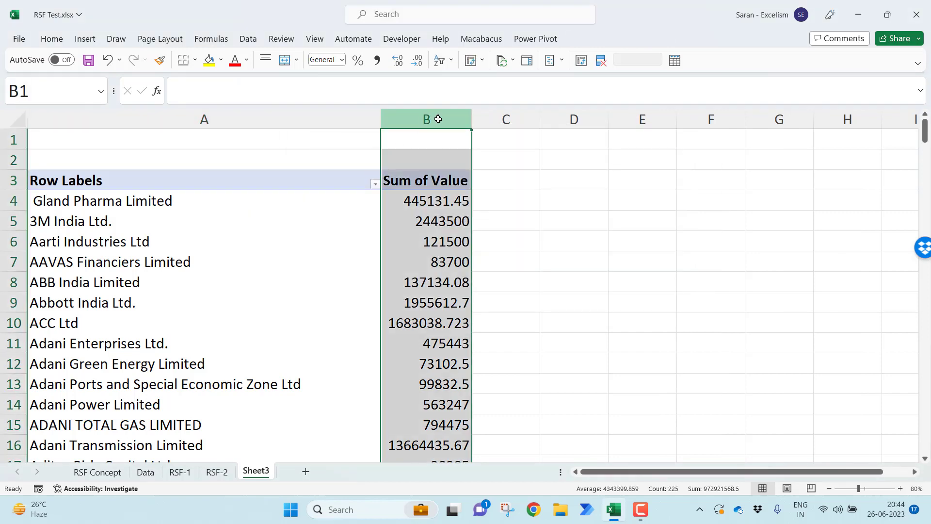
{"action": "left_click", "coordinate": [376, 59]}
{"action": "left_click", "coordinate": [417, 60]}
{"action": "left_click", "coordinate": [417, 60]}
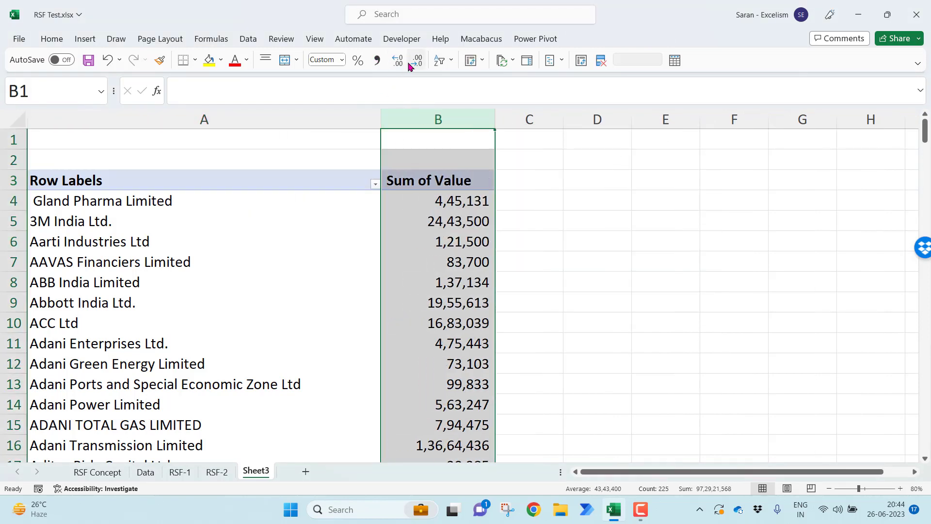
Summarize the pivot's Value field by Max instead of Sum
{"action": "left_click", "coordinate": [431, 276]}
{"action": "left_click", "coordinate": [443, 206]}
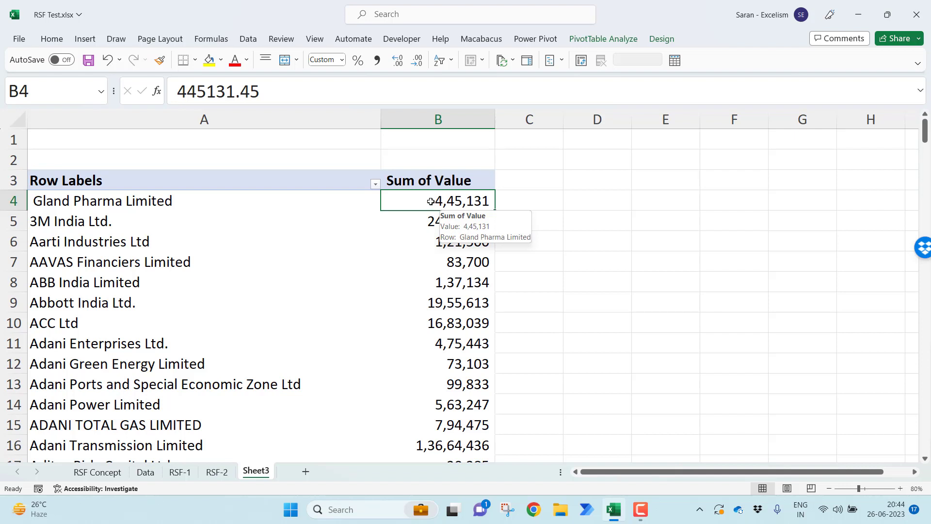
{"action": "right_click", "coordinate": [430, 202]}
{"action": "mouse_move", "coordinate": [521, 339]}
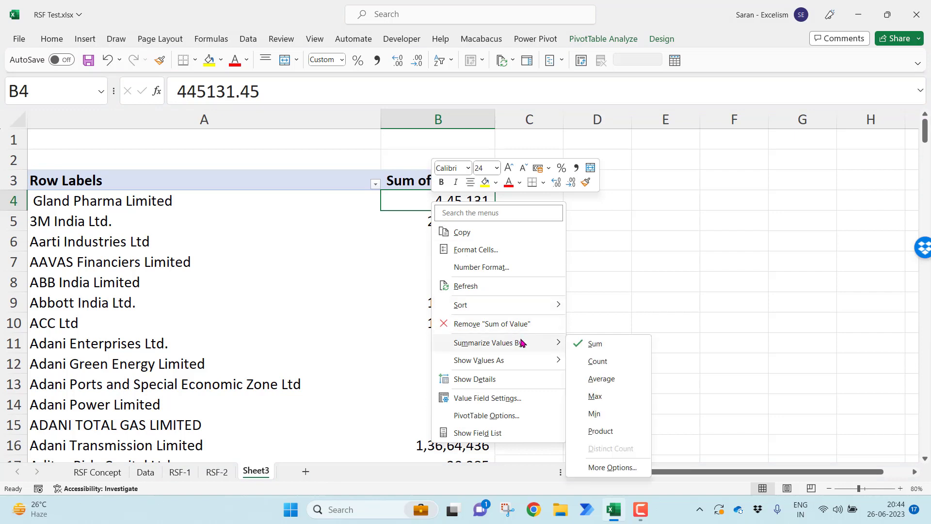
{"action": "left_click", "coordinate": [596, 396]}
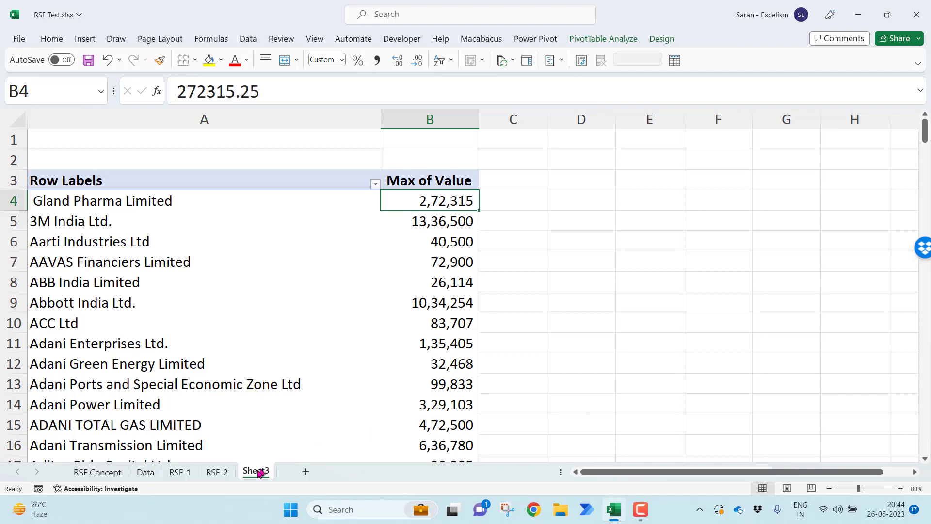
Compare the MAXIFS results on RSF-2 with the pivot's maximum values on Sheet3 and the source rows on Data
{"action": "left_click", "coordinate": [226, 475]}
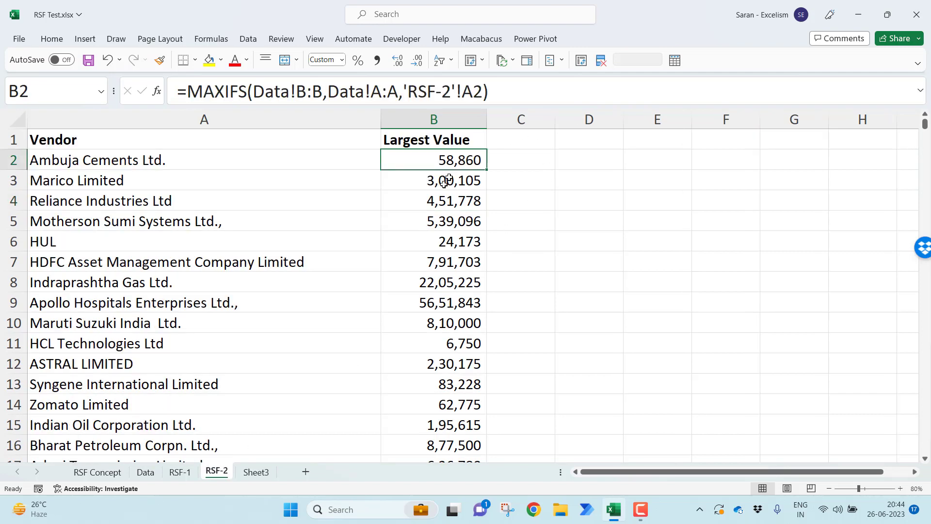
{"action": "left_click", "coordinate": [255, 472]}
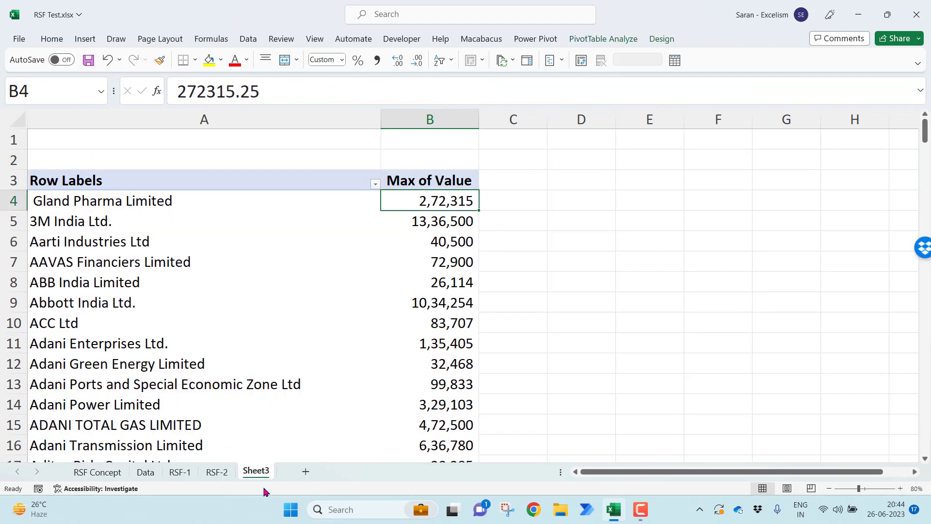
{"action": "left_click", "coordinate": [217, 474]}
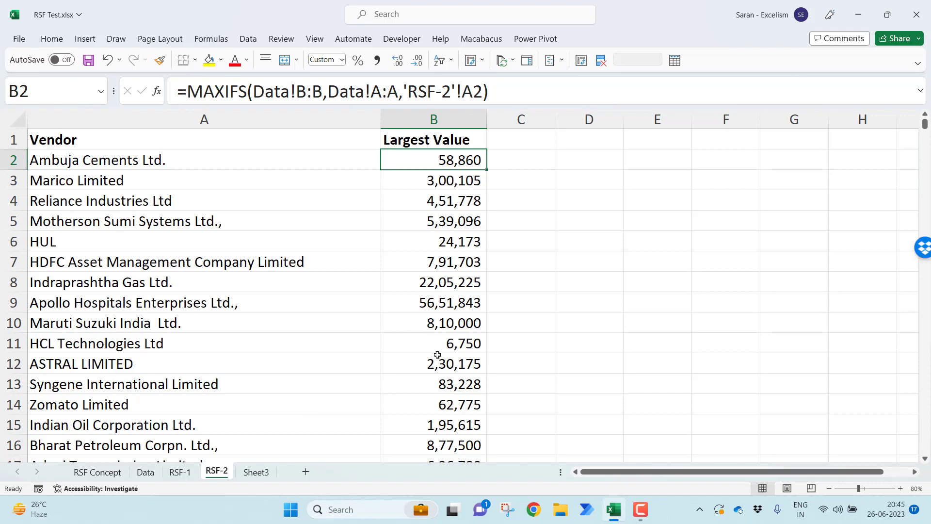
{"action": "left_click", "coordinate": [264, 473]}
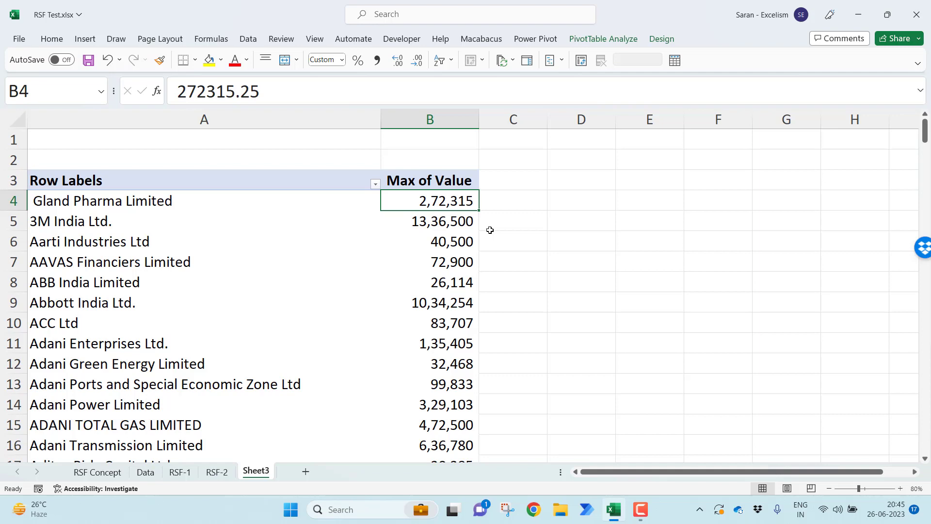
{"action": "left_click", "coordinate": [149, 477]}
{"action": "left_click", "coordinate": [289, 291]}
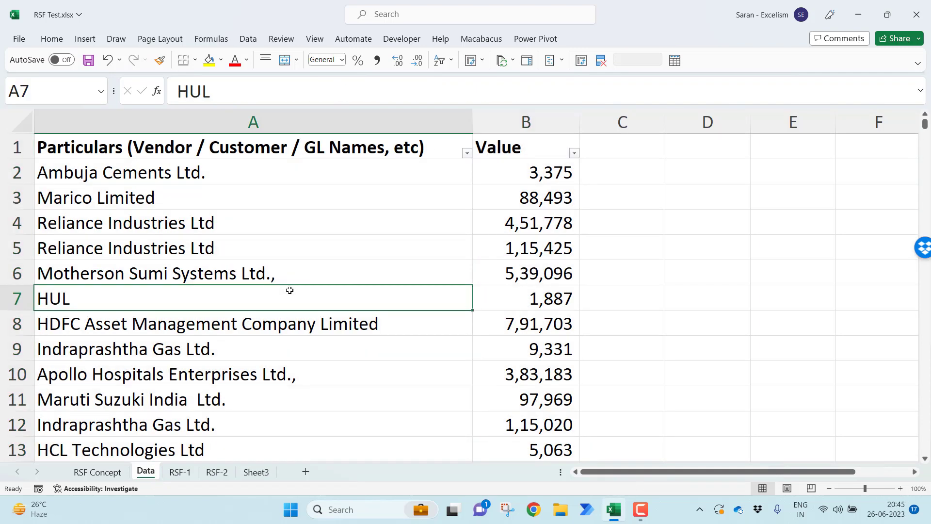
{"action": "left_click", "coordinate": [261, 473]}
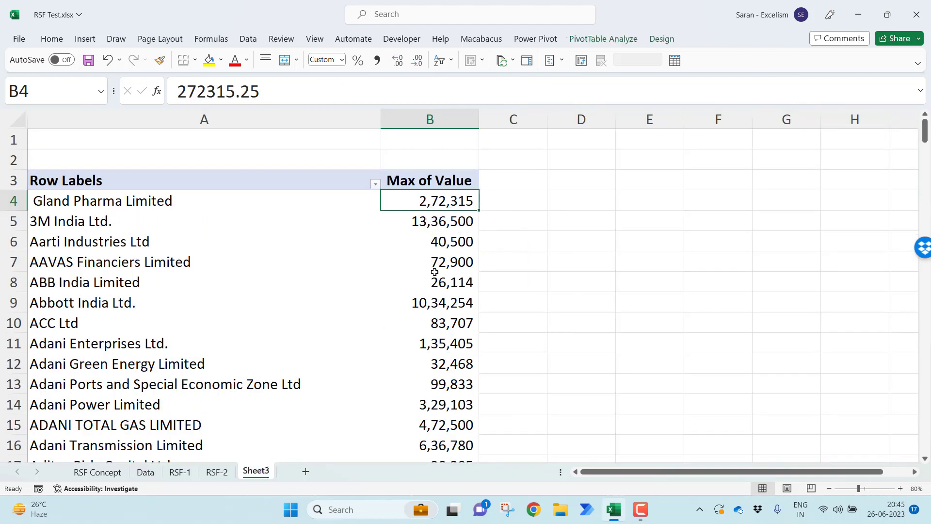
{"action": "left_click", "coordinate": [145, 472]}
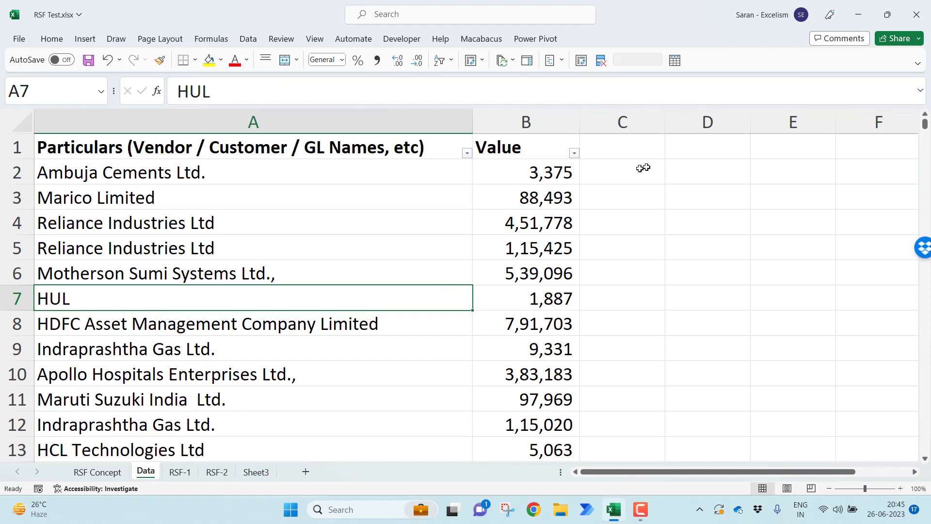
{"action": "left_click", "coordinate": [615, 181]}
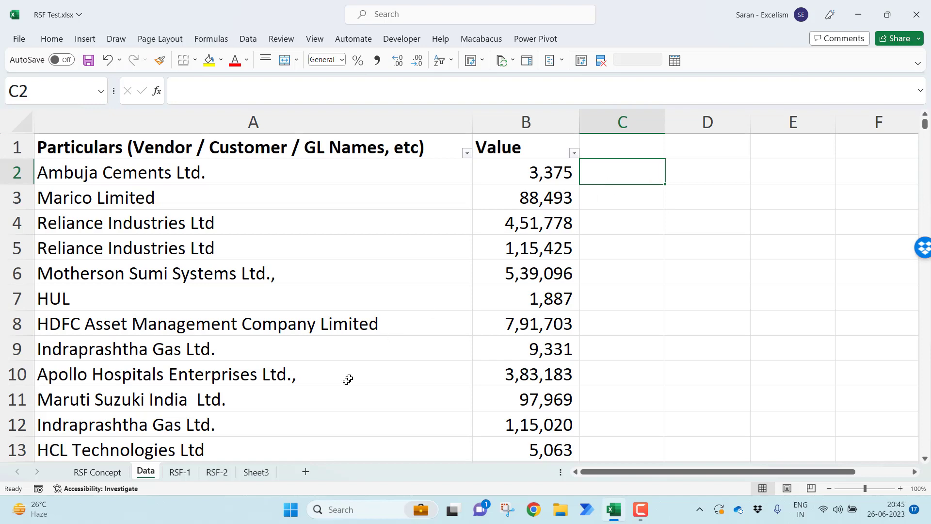
{"action": "left_click", "coordinate": [253, 472]}
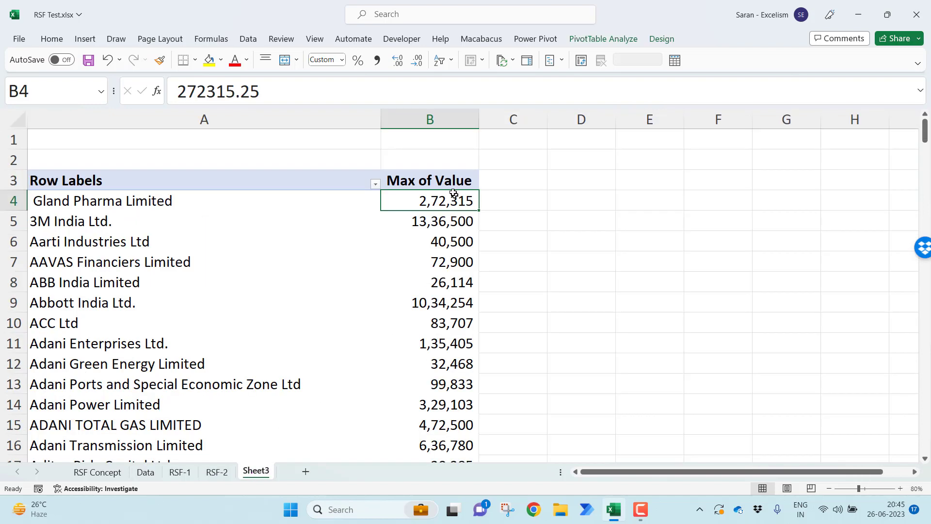
{"action": "mouse_move", "coordinate": [428, 206]}
{"action": "left_click", "coordinate": [225, 476]}
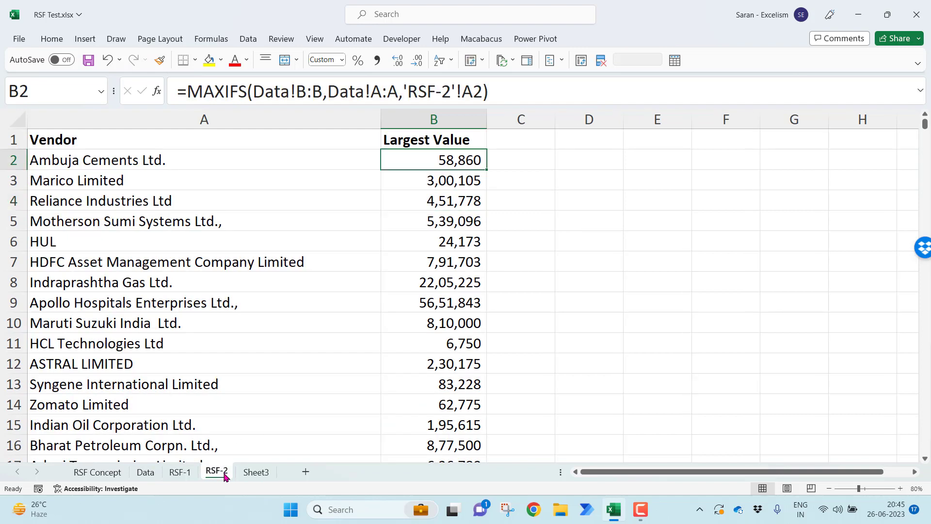
{"action": "left_click", "coordinate": [249, 479]}
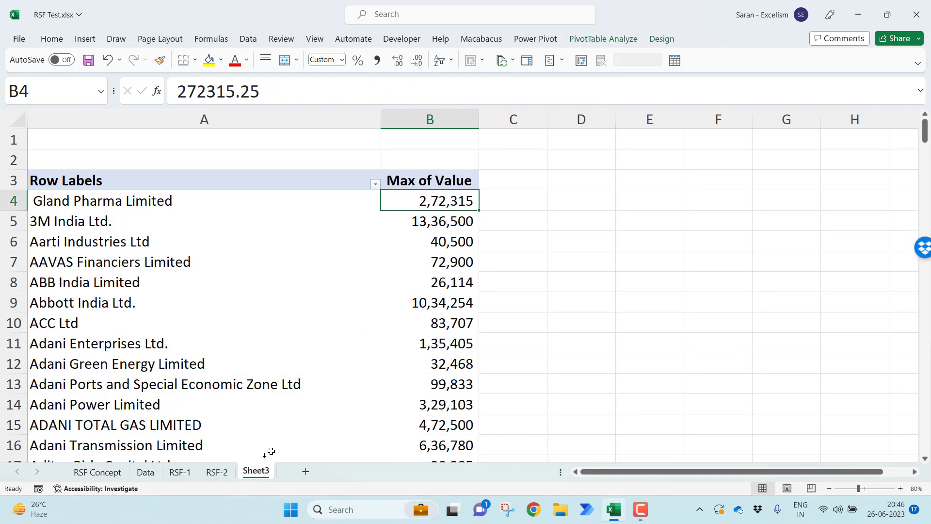
{"action": "left_click", "coordinate": [222, 477]}
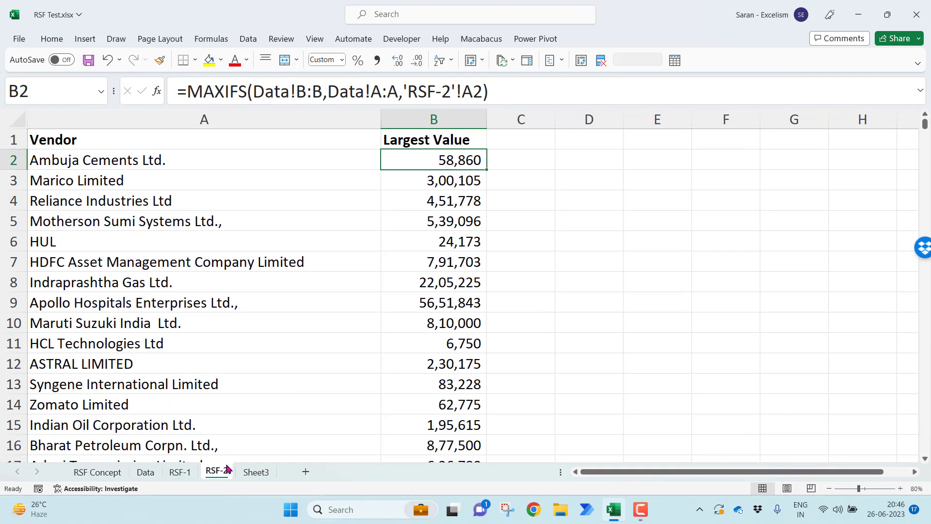
{"action": "left_click", "coordinate": [253, 473]}
{"action": "left_click", "coordinate": [224, 472]}
{"action": "key", "text": "Right"}
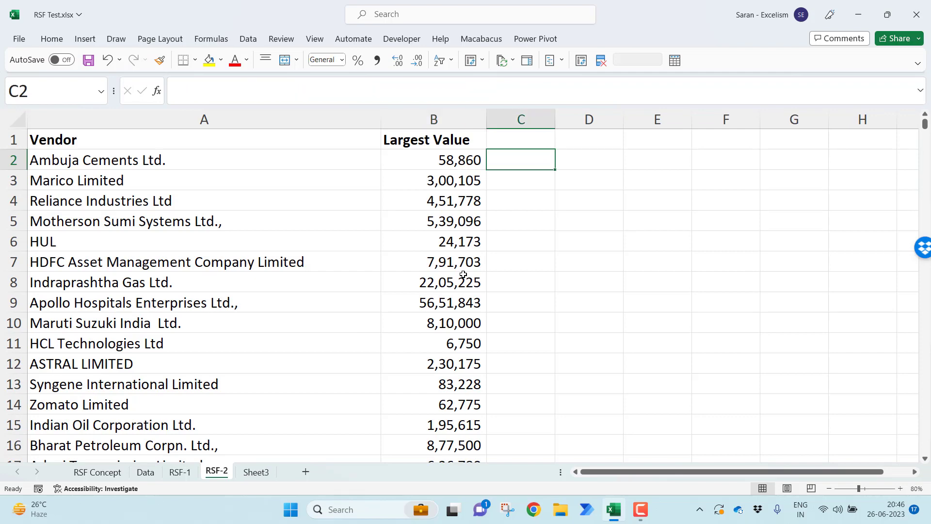
{"action": "key", "text": "Left"}
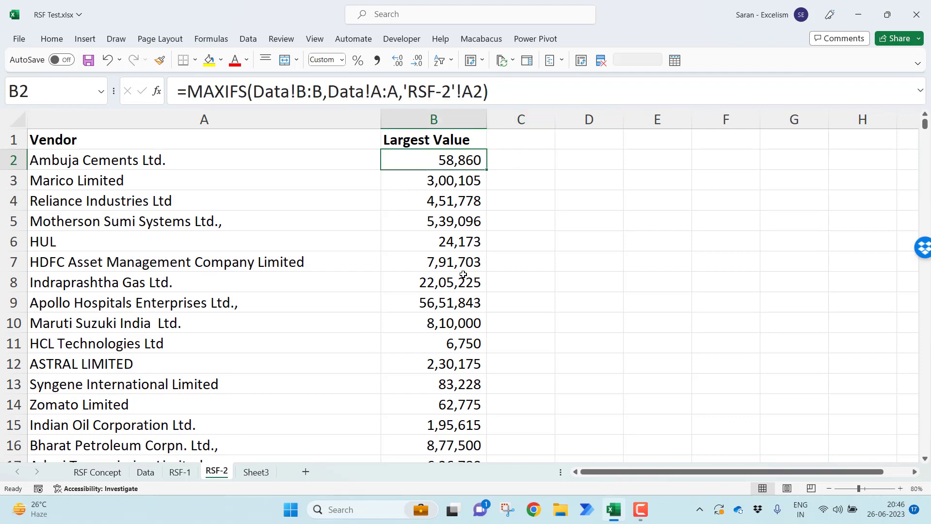
Insert a blank column before the Particulars column on the Data sheet
{"action": "key", "text": "shift+Left"}
{"action": "key", "text": "ctrl+Page_Up"}
{"action": "key", "text": "ctrl+Page_Up"}
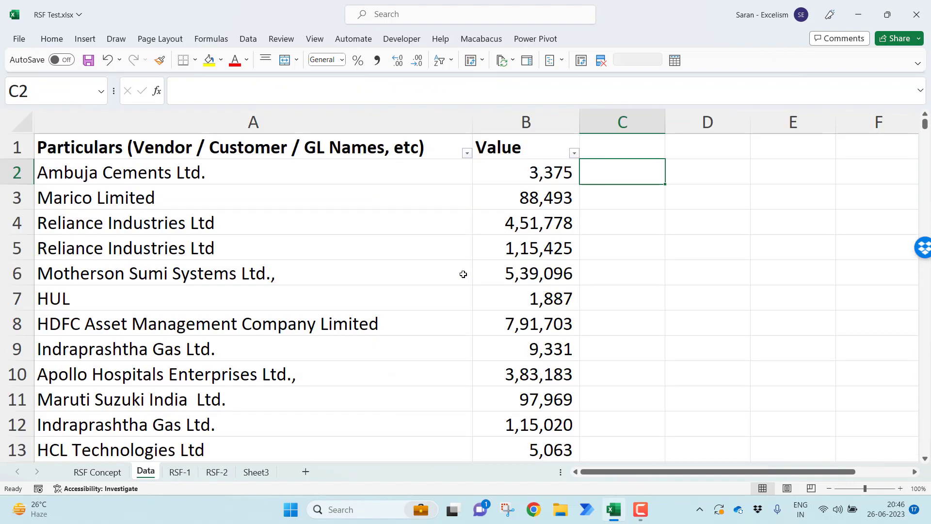
{"action": "key", "text": "Left"}
{"action": "key", "text": "ctrl+Down"}
{"action": "key", "text": "ctrl+Up"}
{"action": "key", "text": "ctrl+Down"}
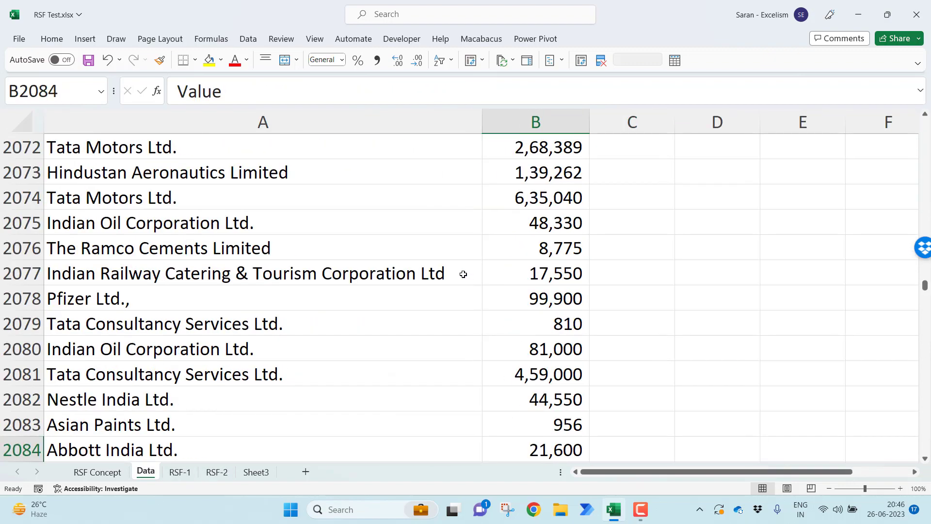
{"action": "key", "text": "ctrl+Up"}
{"action": "key", "text": "Left"}
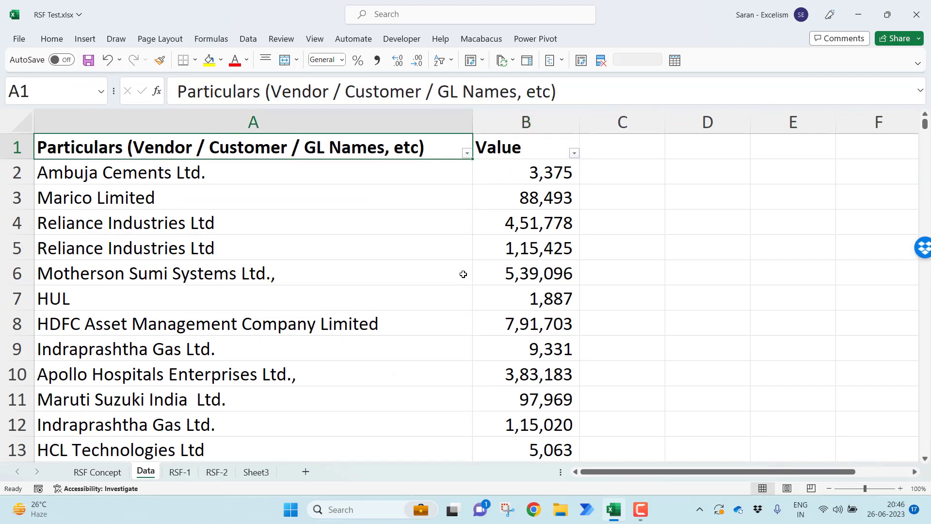
{"action": "key", "text": "ctrl+space"}
{"action": "key", "text": "ctrl+shift+plus"}
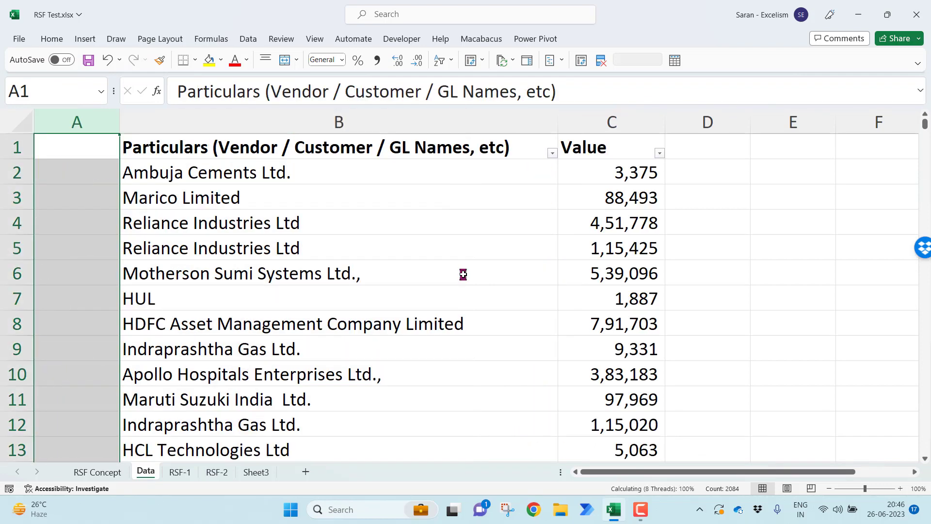
Enter the header "SN" in A1 of the Data sheet and make it bold
{"action": "type", "text": "SN"}
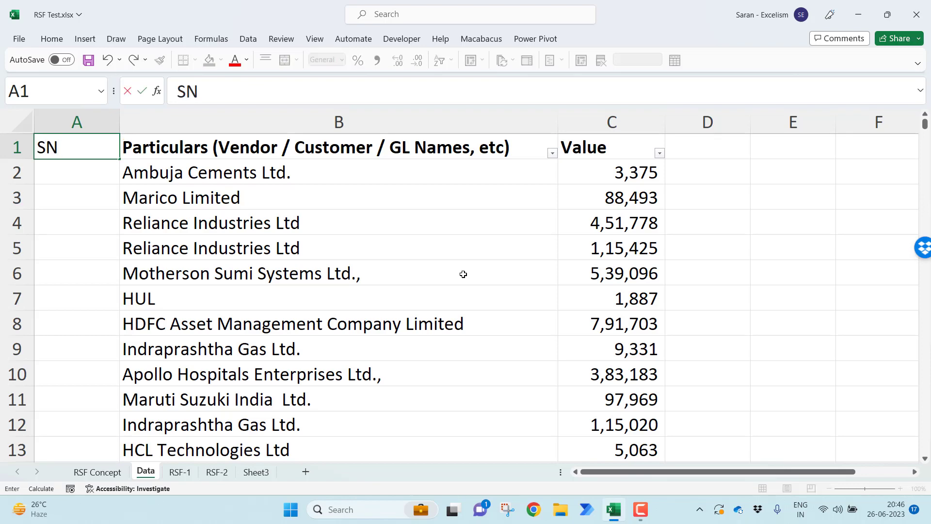
{"action": "key", "text": "Return"}
{"action": "key", "text": "Return"}
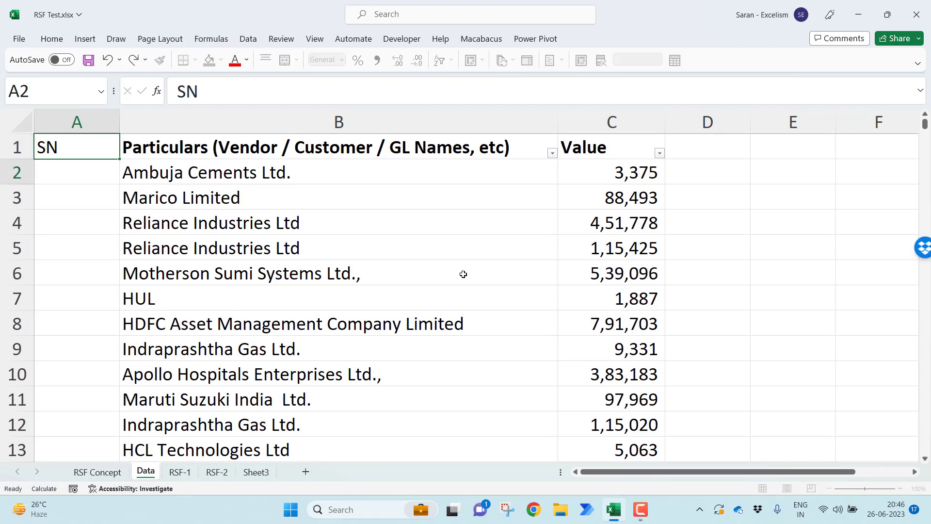
{"action": "key", "text": "Up"}
{"action": "key", "text": "Up"}
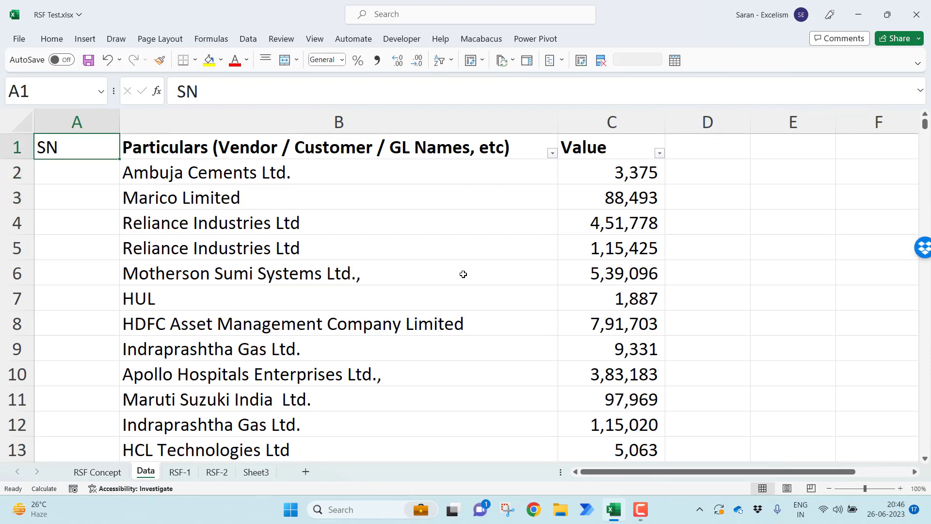
{"action": "key", "text": "ctrl+b"}
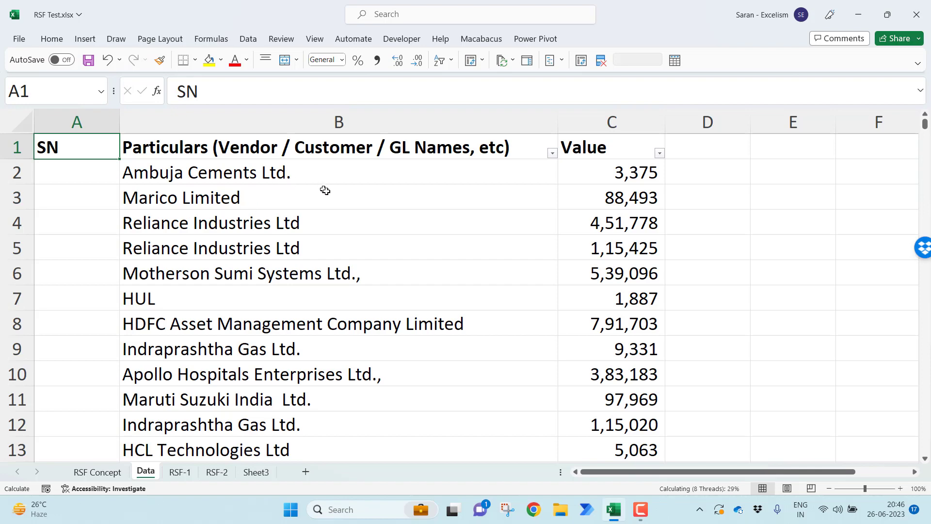
Return to the RSF-2 sheet to check its MAXIFS formula against the shifted Data columns
{"action": "left_click", "coordinate": [365, 214]}
{"action": "left_click", "coordinate": [340, 175]}
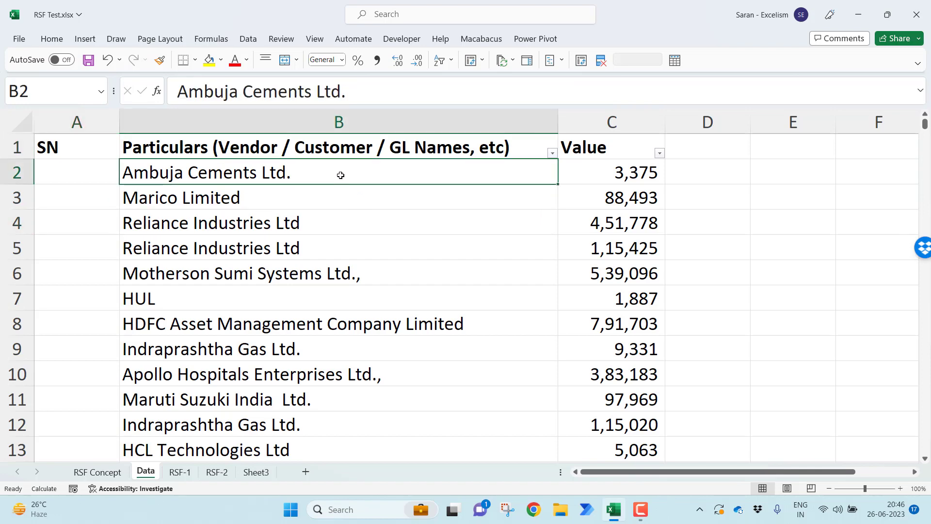
{"action": "left_click", "coordinate": [224, 471]}
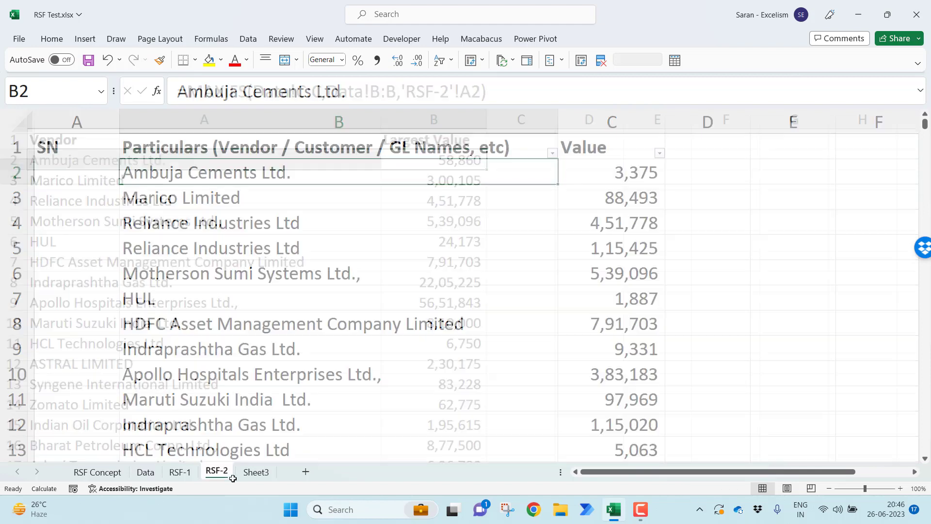
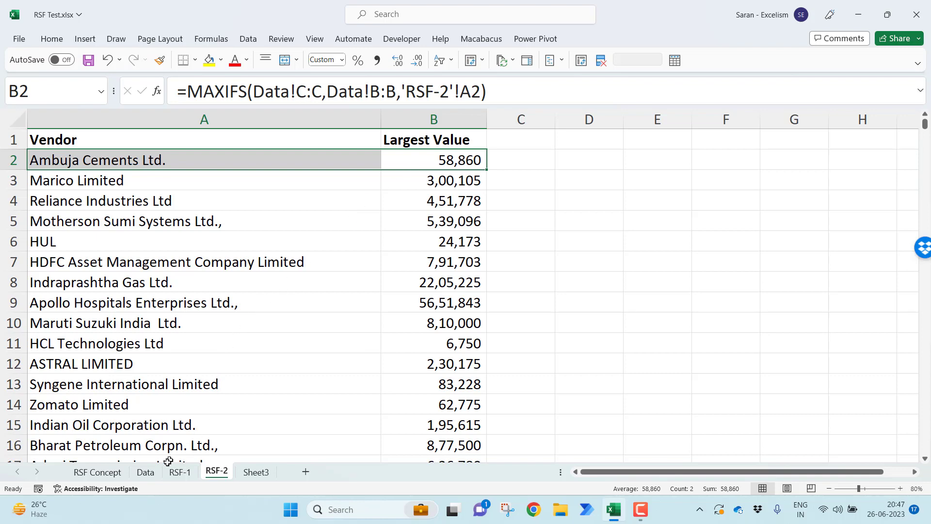
Number the rows on the Data sheet down the SN column as a fill series starting at 1, and narrow the column
{"action": "left_click", "coordinate": [152, 474]}
{"action": "left_click", "coordinate": [94, 179]}
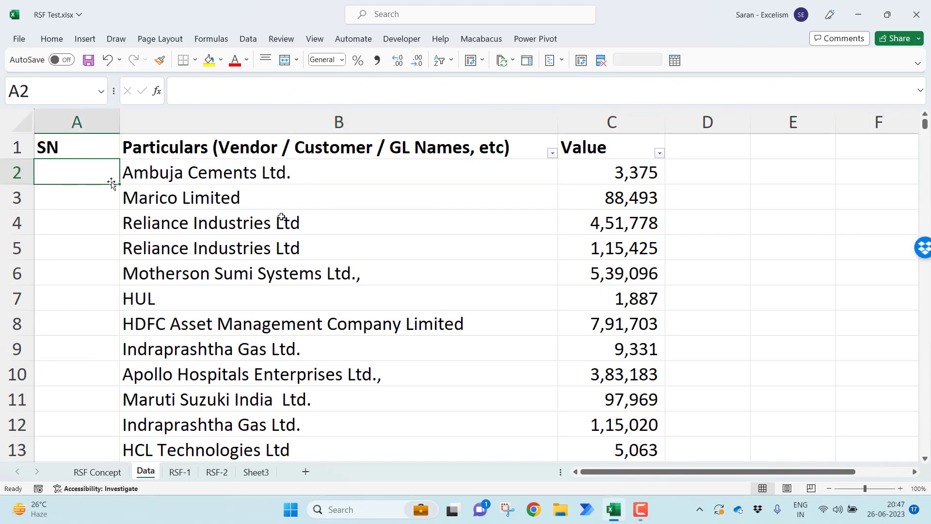
{"action": "type", "text": "1"}
{"action": "key", "text": "Return"}
{"action": "key", "text": "Up"}
{"action": "double_click", "coordinate": [120, 184]}
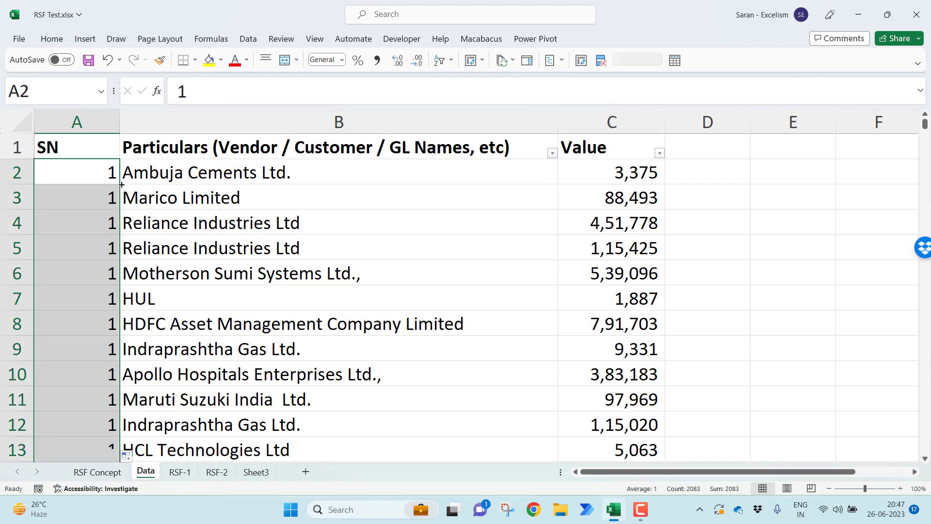
{"action": "left_click", "coordinate": [127, 455]}
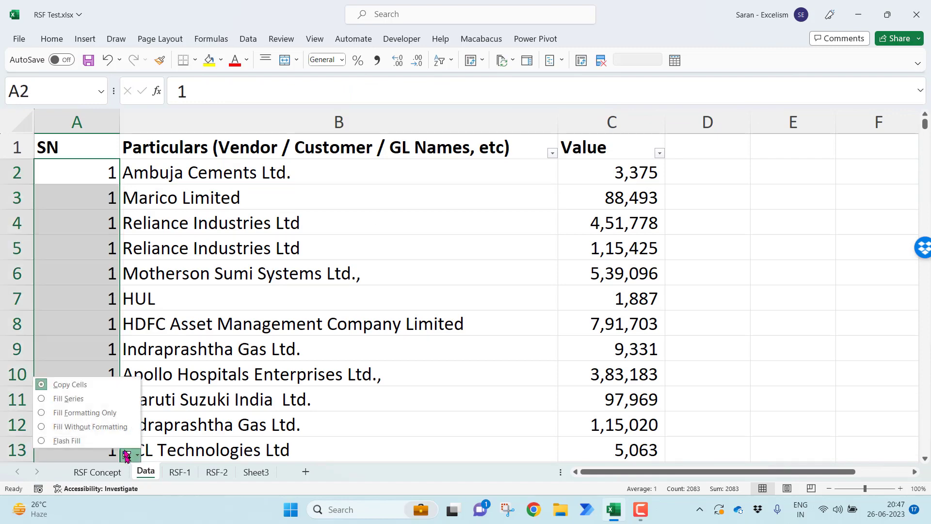
{"action": "left_click", "coordinate": [92, 398]}
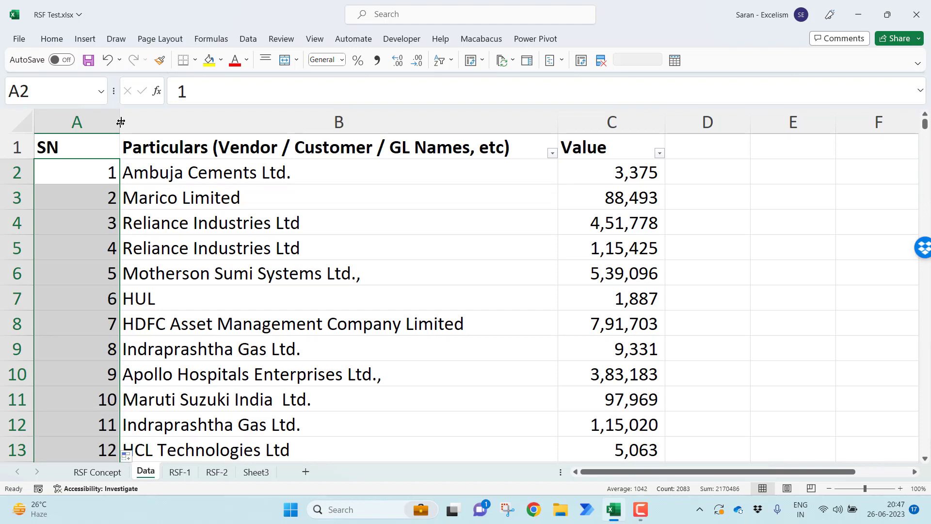
{"action": "left_click_drag", "start_coordinate": [124, 114], "coordinate": [79, 114]}
{"action": "left_click", "coordinate": [177, 207]}
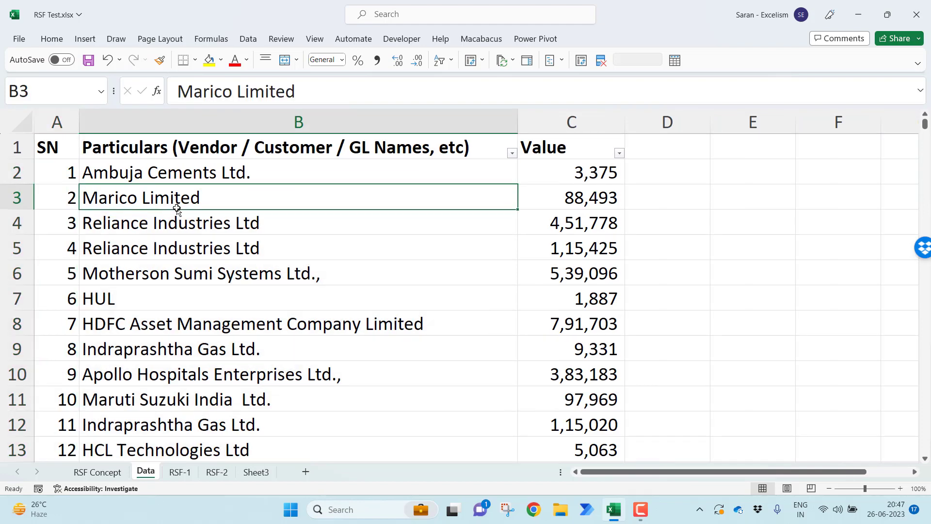
Add a bold "SN" header in C1 of the RSF-2 sheet
{"action": "left_click", "coordinate": [217, 471]}
{"action": "left_click", "coordinate": [527, 155]}
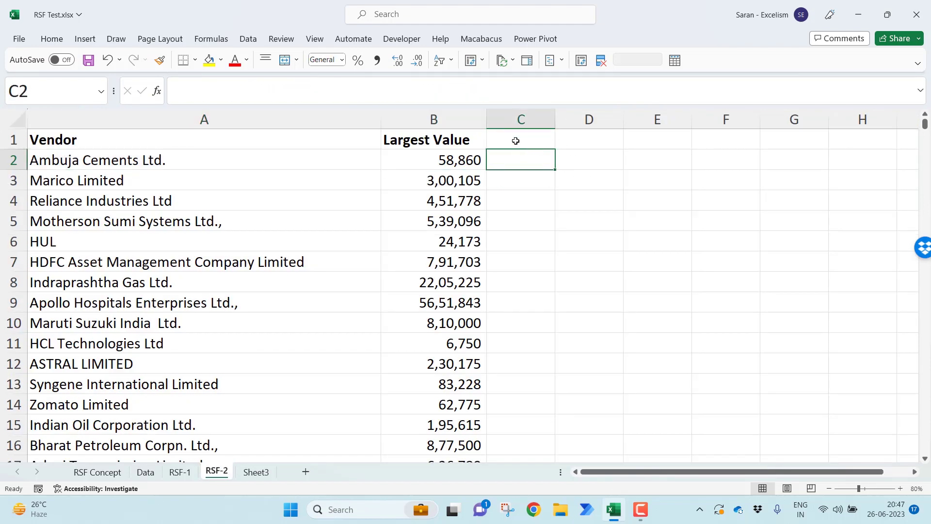
{"action": "left_click", "coordinate": [526, 143]}
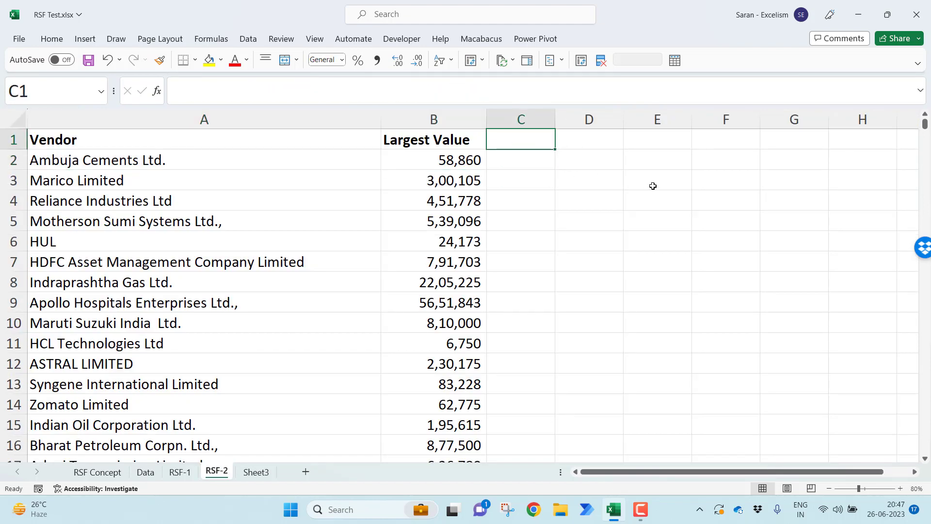
{"action": "type", "text": "SN"}
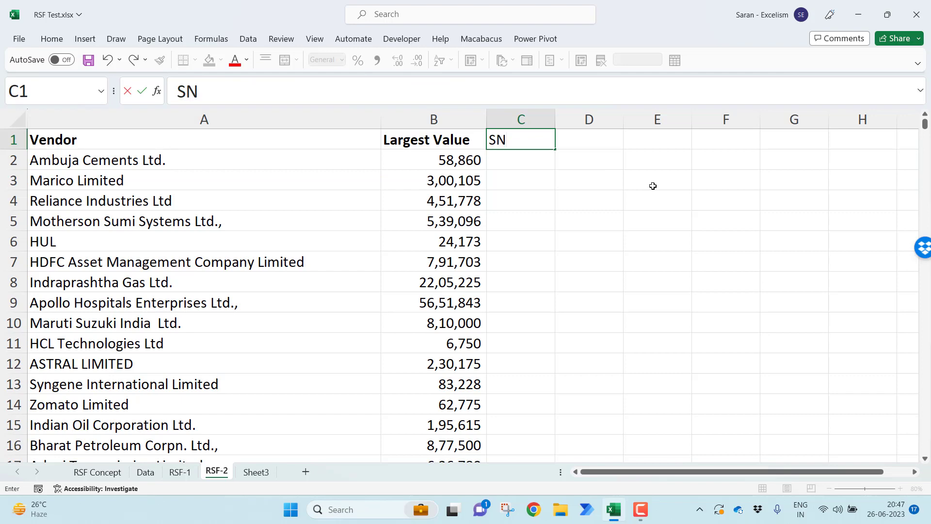
{"action": "key", "text": "Return"}
{"action": "key", "text": "Left"}
{"action": "key", "text": "shift+Left"}
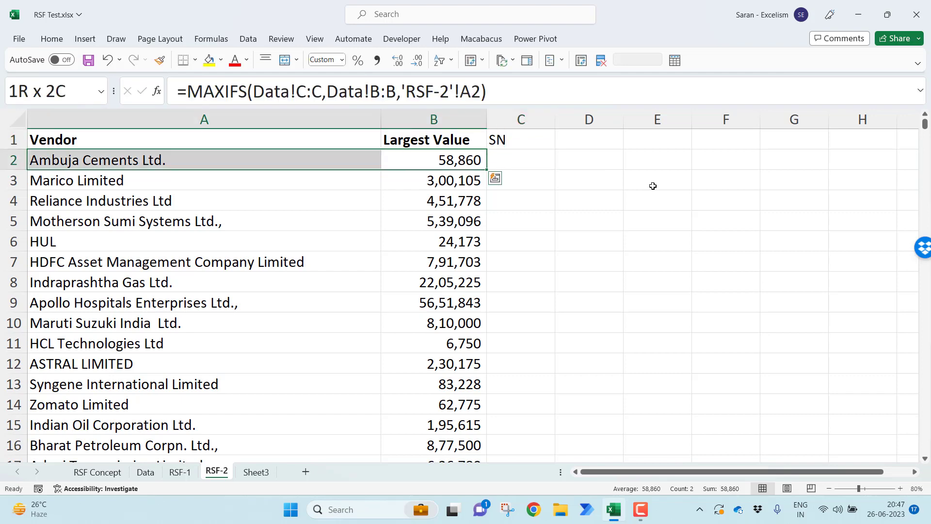
{"action": "key", "text": "Right"}
{"action": "key", "text": "Up"}
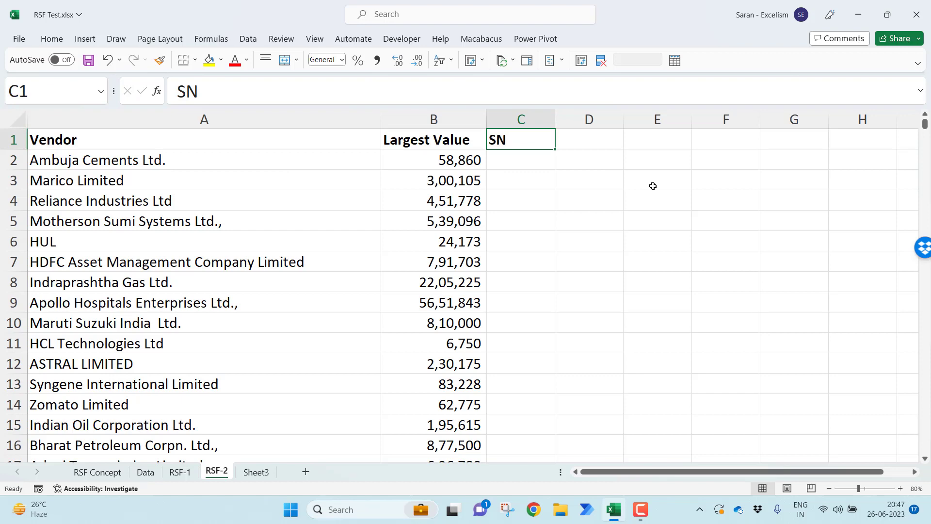
Start an XLOOKUP formula in C2 of RSF-2 with the joined vendor and largest value, A2&B2, as lookup value
{"action": "key", "text": "Down"}
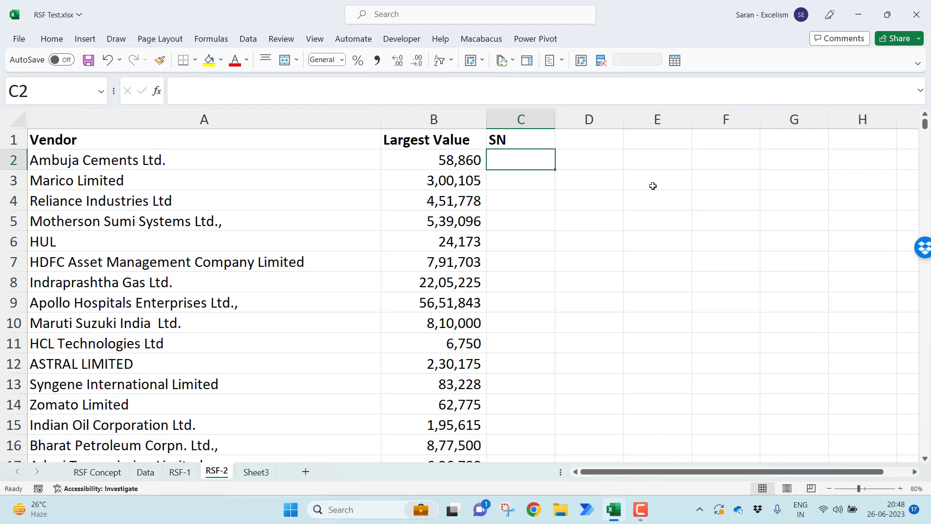
{"action": "type", "text": "="}
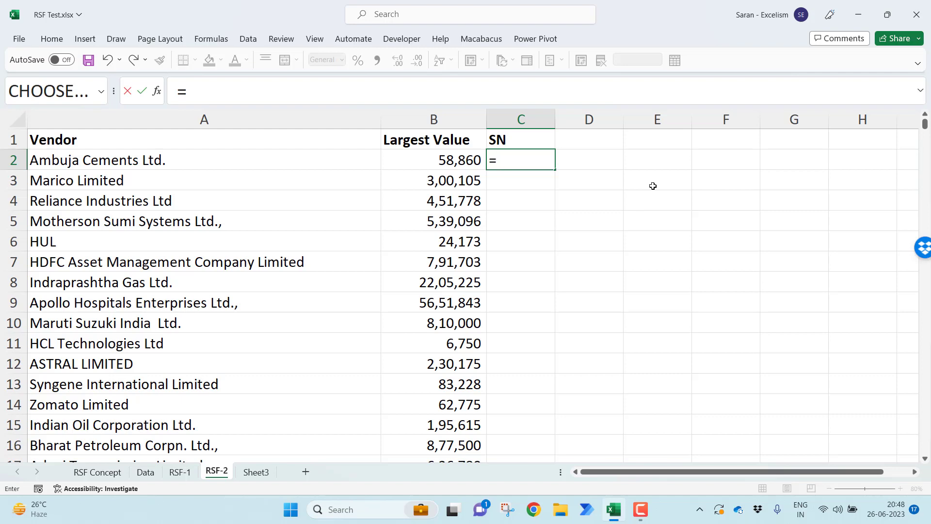
{"action": "type", "text": "xloo"}
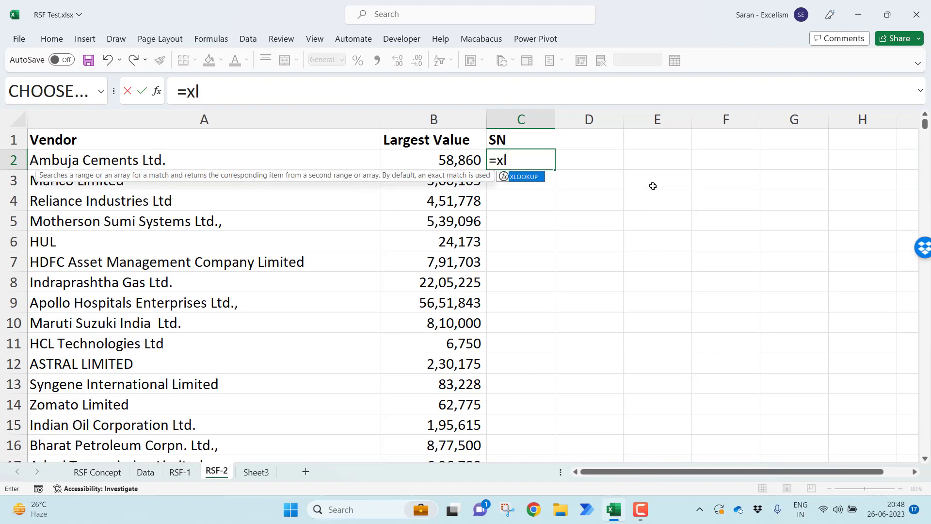
{"action": "key", "text": "Tab"}
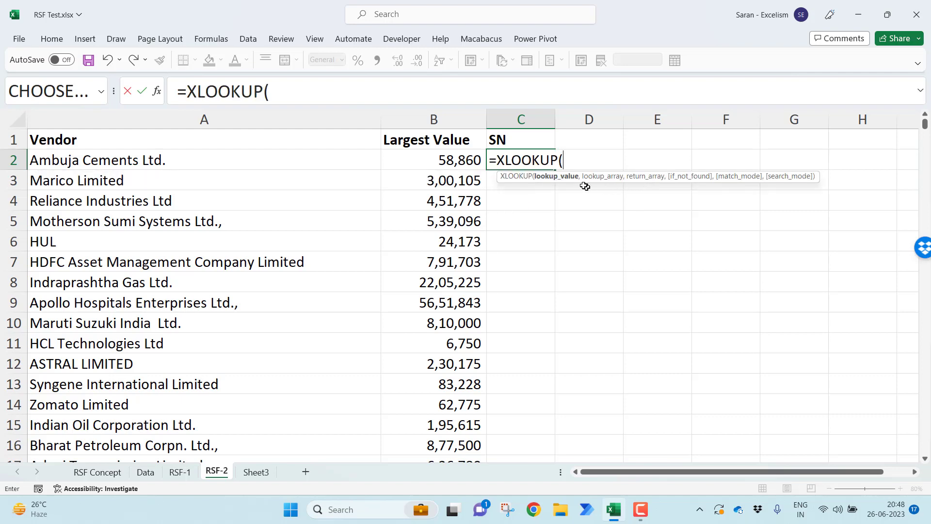
{"action": "left_click", "coordinate": [278, 162]}
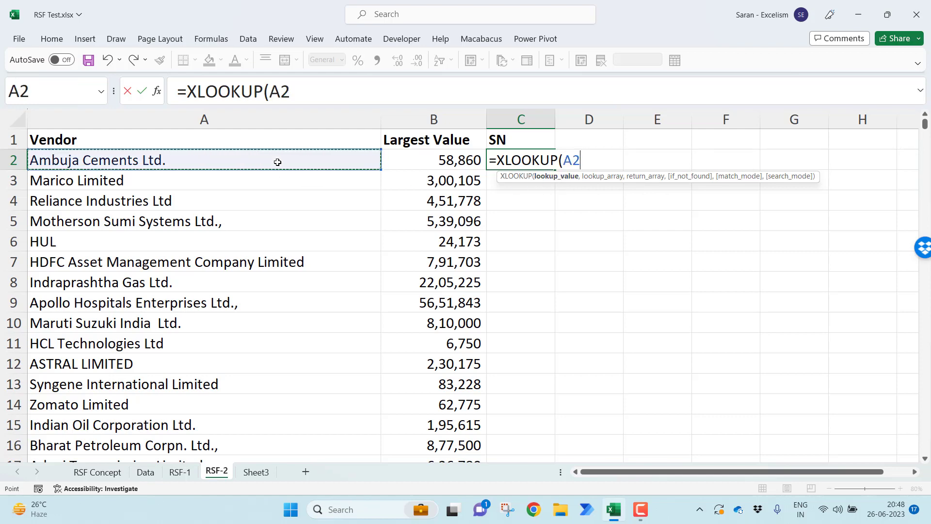
{"action": "type", "text": "&"}
{"action": "left_click", "coordinate": [396, 158]}
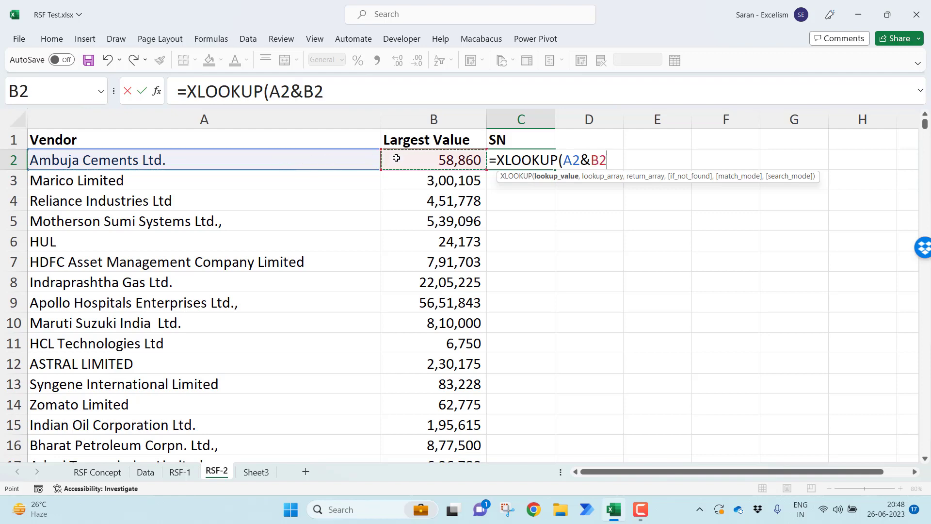
{"action": "type", "text": ","}
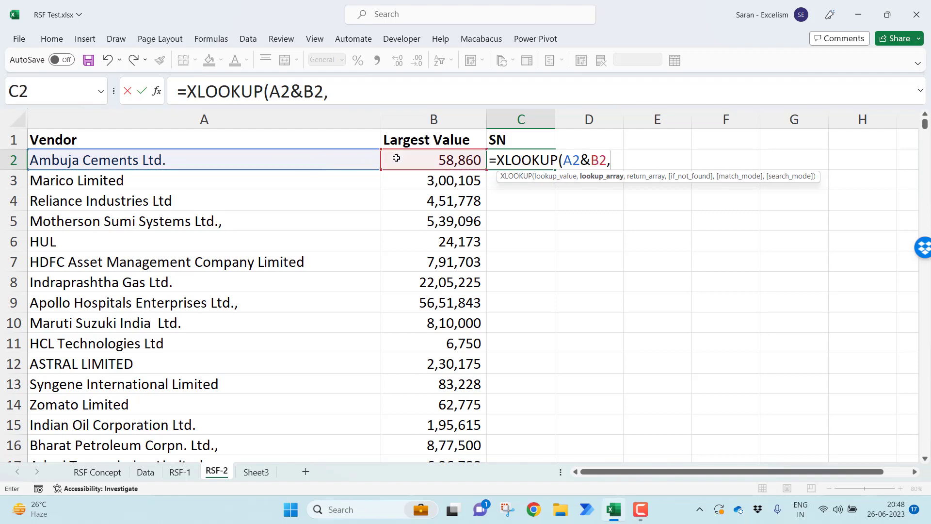
Set the XLOOKUP lookup array to the joined Particulars and Value columns, Data!B:B&Data!C:C
{"action": "left_click", "coordinate": [156, 471]}
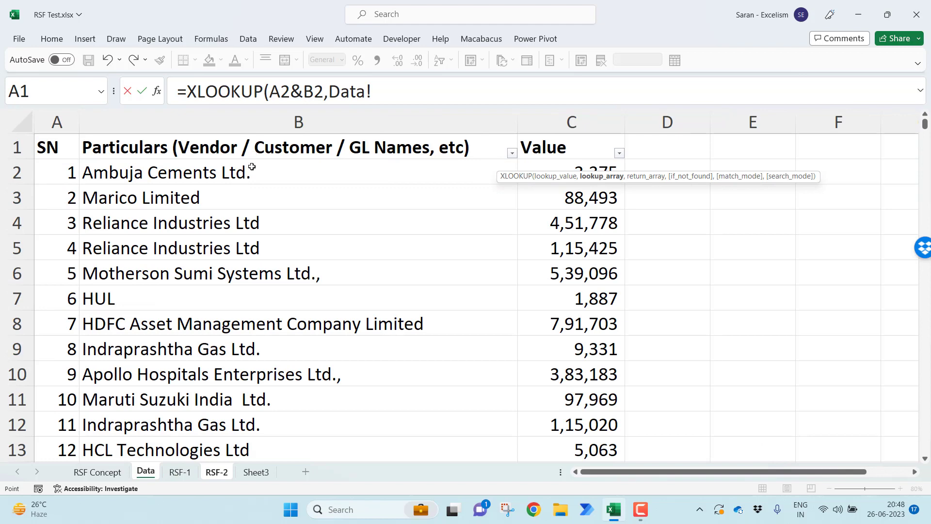
{"action": "left_click", "coordinate": [247, 128]}
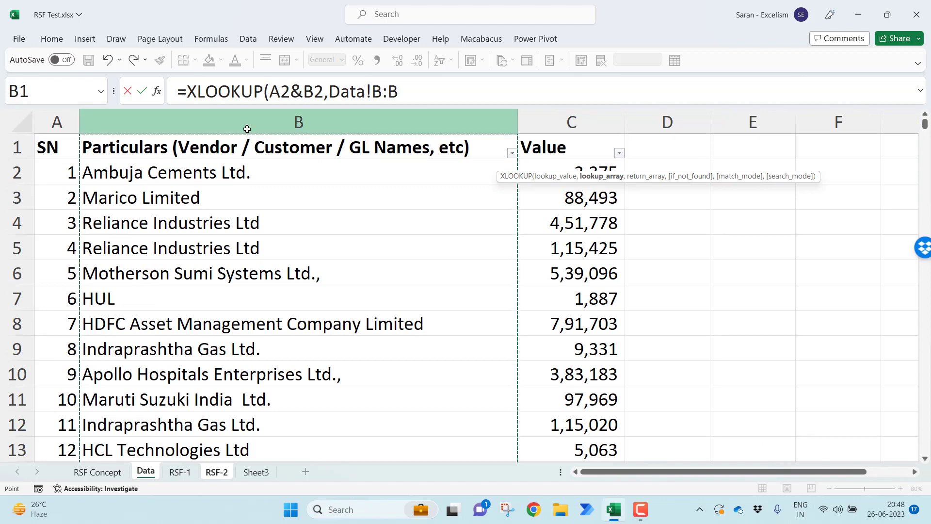
{"action": "type", "text": "&"}
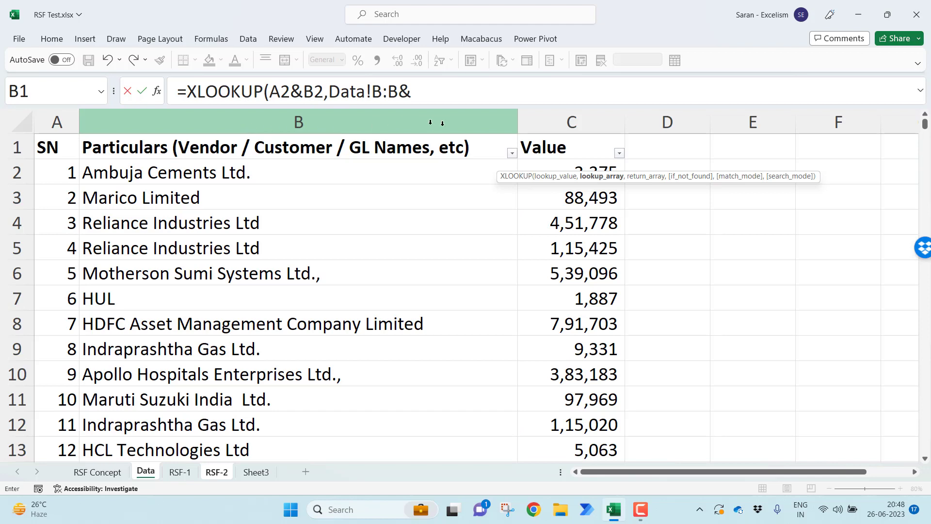
{"action": "left_click", "coordinate": [543, 121]}
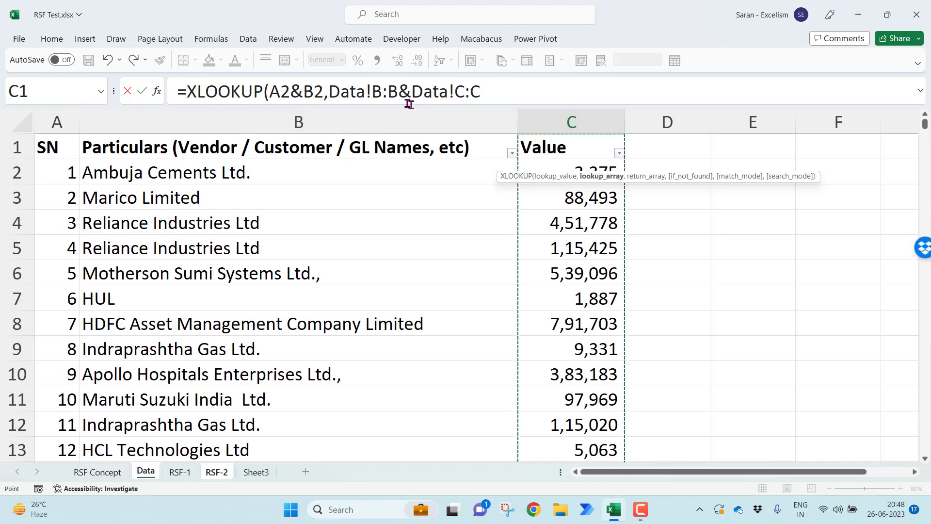
{"action": "left_click_drag", "start_coordinate": [330, 91], "coordinate": [530, 92]}
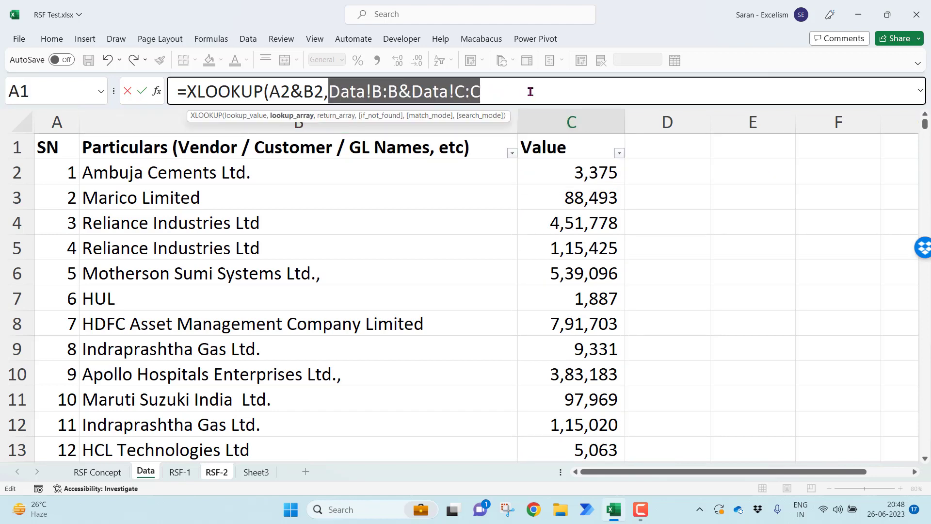
{"action": "left_click", "coordinate": [531, 92]}
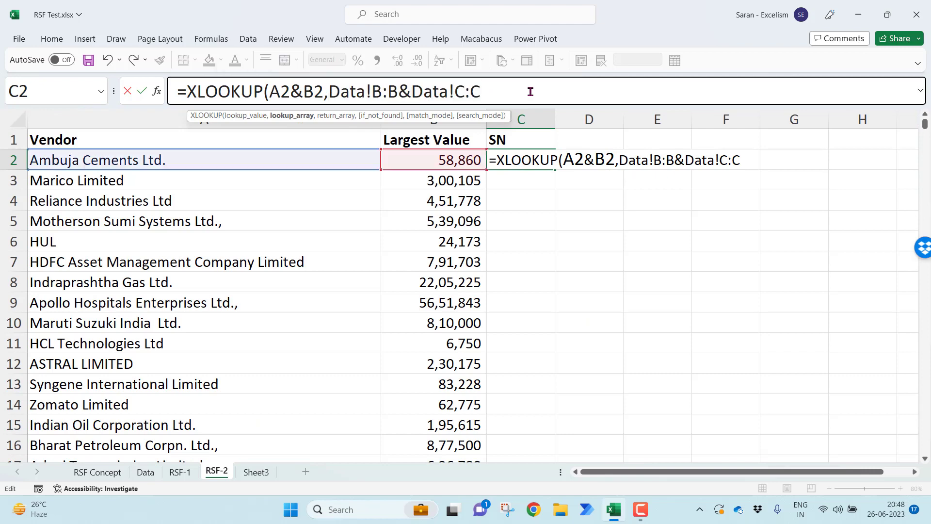
Use the SN column, Data!A:A, as the XLOOKUP return array and complete the formula
{"action": "type", "text": ","}
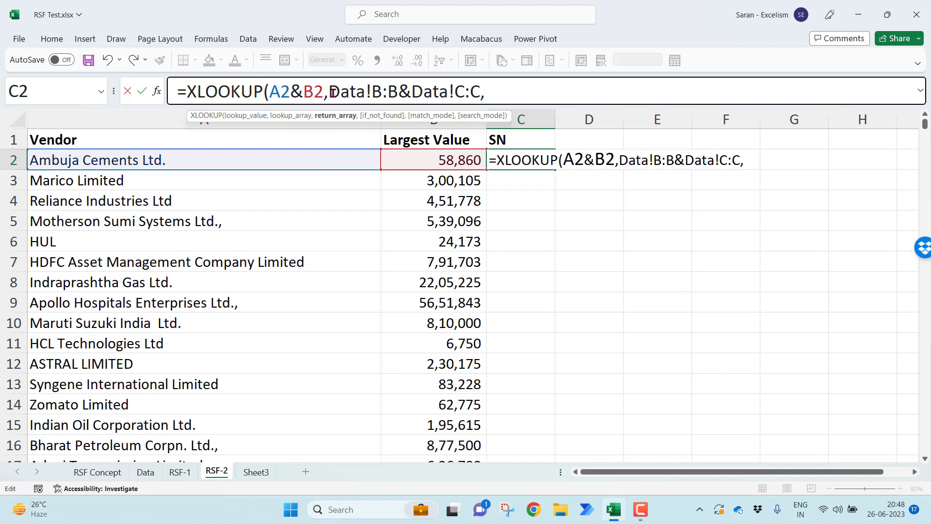
{"action": "left_click_drag", "start_coordinate": [333, 92], "coordinate": [480, 101]}
{"action": "left_click", "coordinate": [499, 99]}
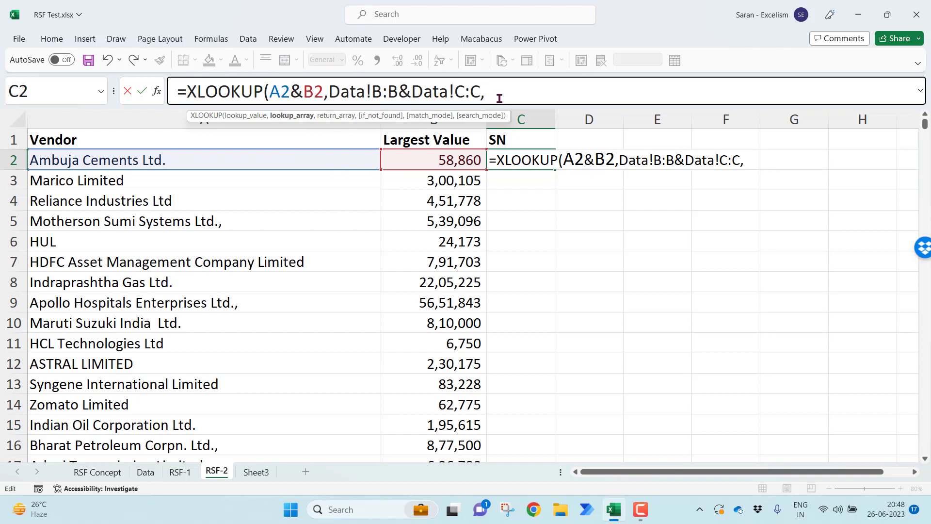
{"action": "left_click", "coordinate": [146, 472]}
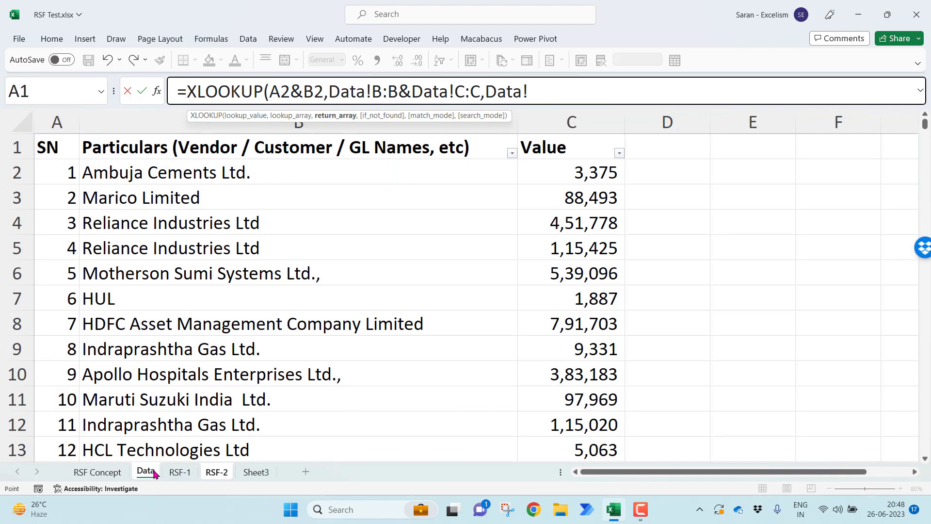
{"action": "left_click", "coordinate": [66, 134]}
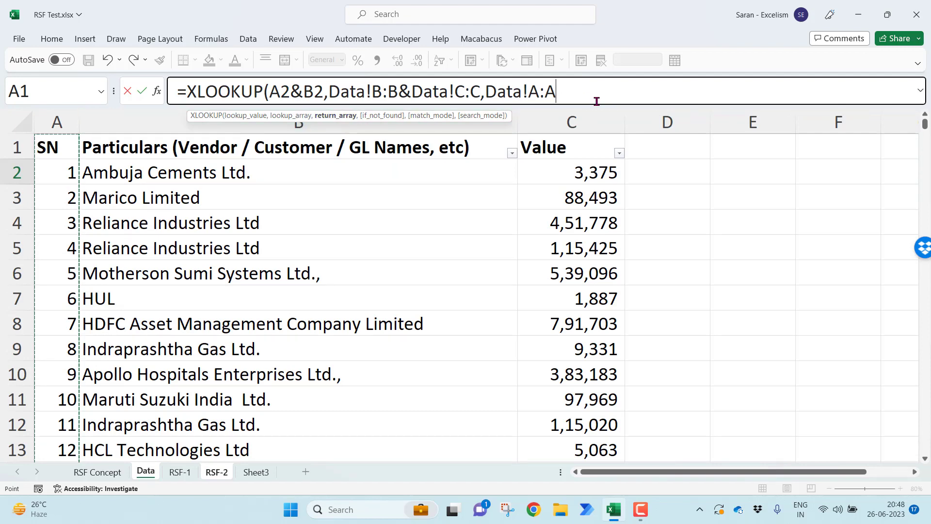
{"action": "type", "text": ")"}
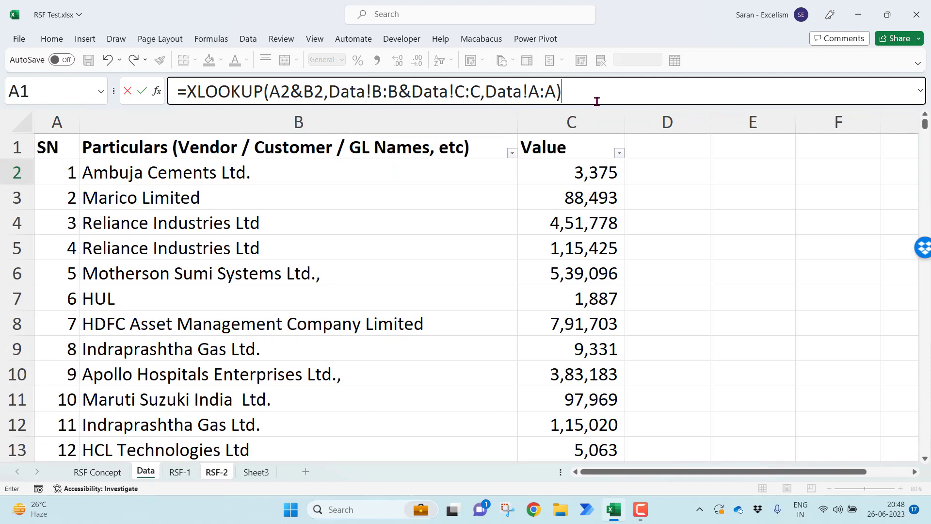
{"action": "key", "text": "Return"}
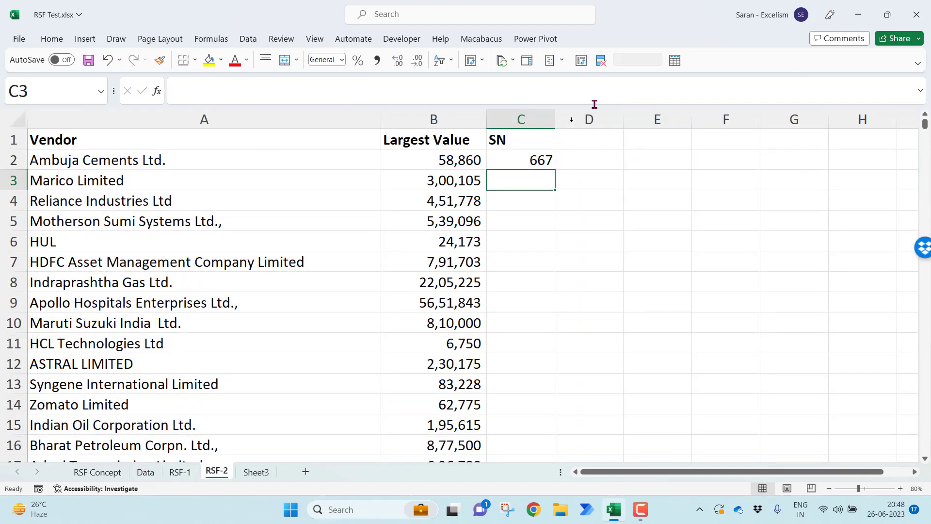
Fill the XLOOKUP formula from C2 down the SN column for all vendors on RSF-2
{"action": "left_click", "coordinate": [515, 163]}
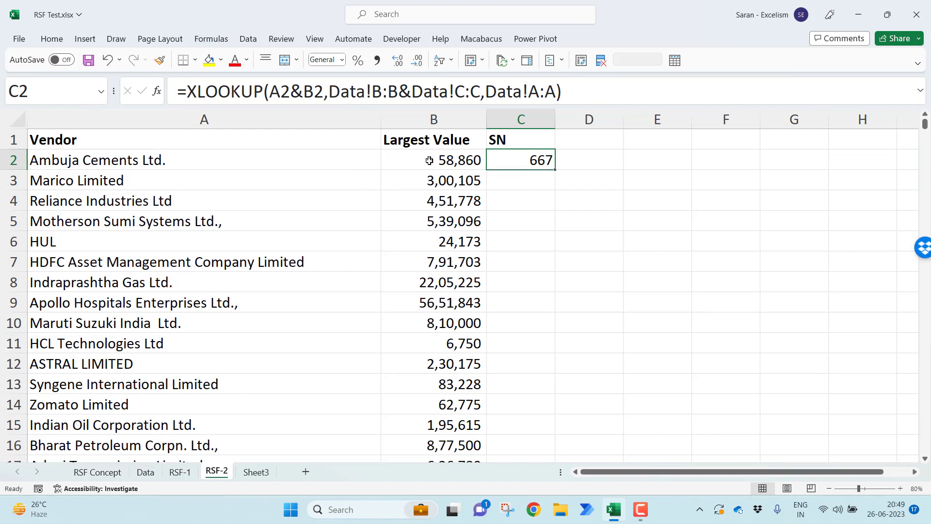
{"action": "double_click", "coordinate": [557, 171]}
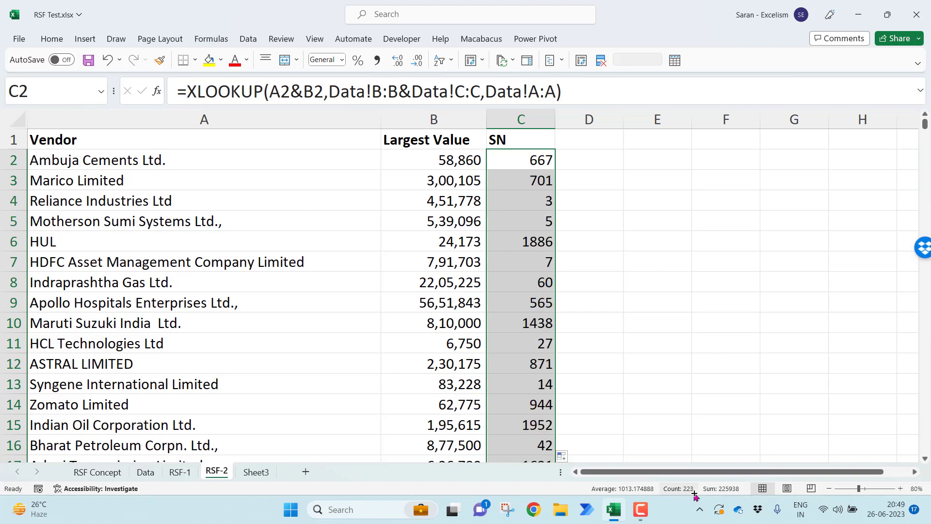
{"action": "left_click", "coordinate": [528, 145]}
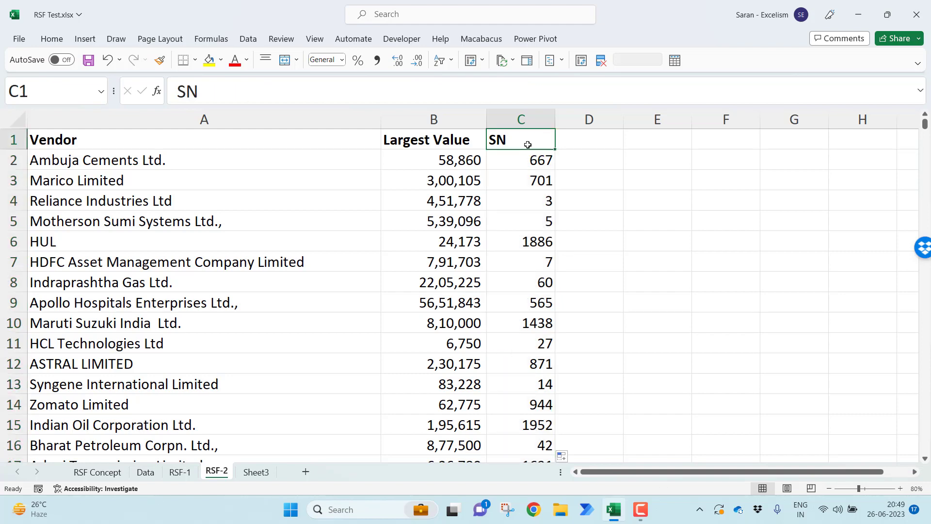
{"action": "left_click", "coordinate": [522, 119]}
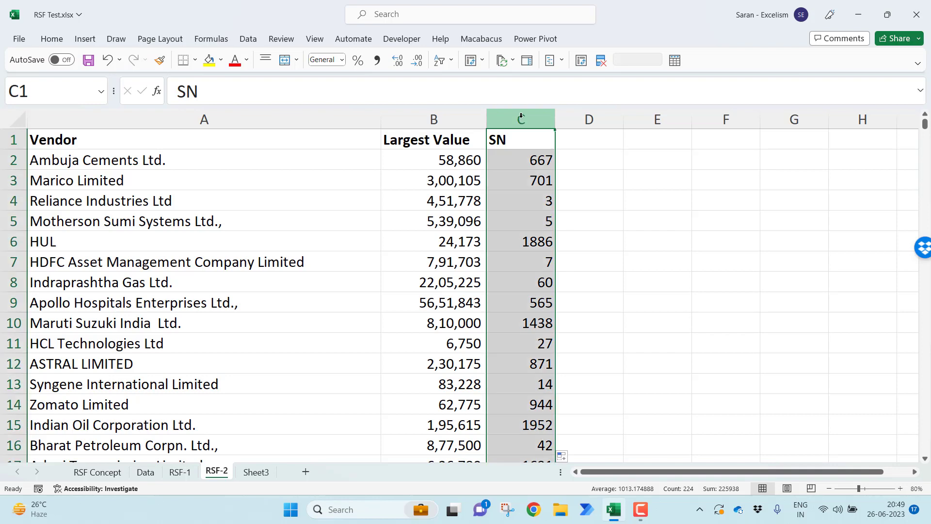
Add the header "Largest Value Record" in D1 of the Data sheet
{"action": "left_click", "coordinate": [145, 472]}
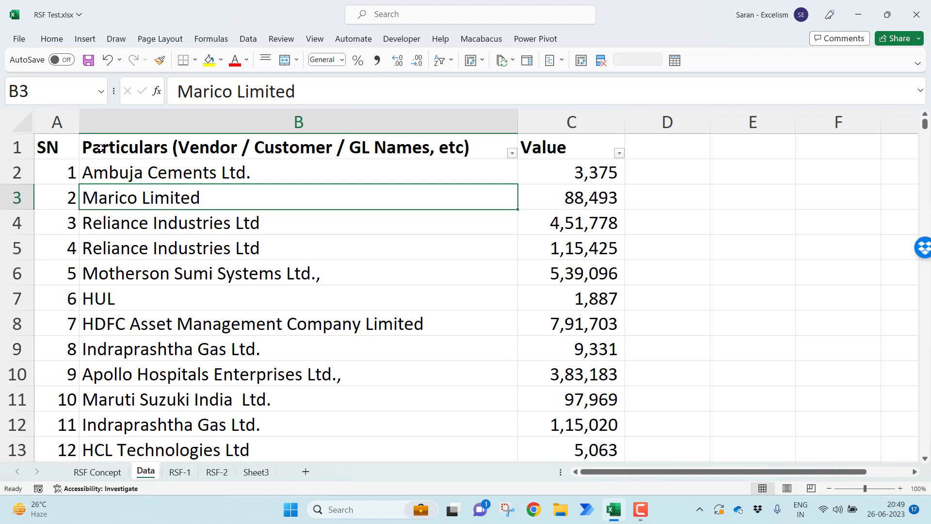
{"action": "left_click", "coordinate": [630, 143]}
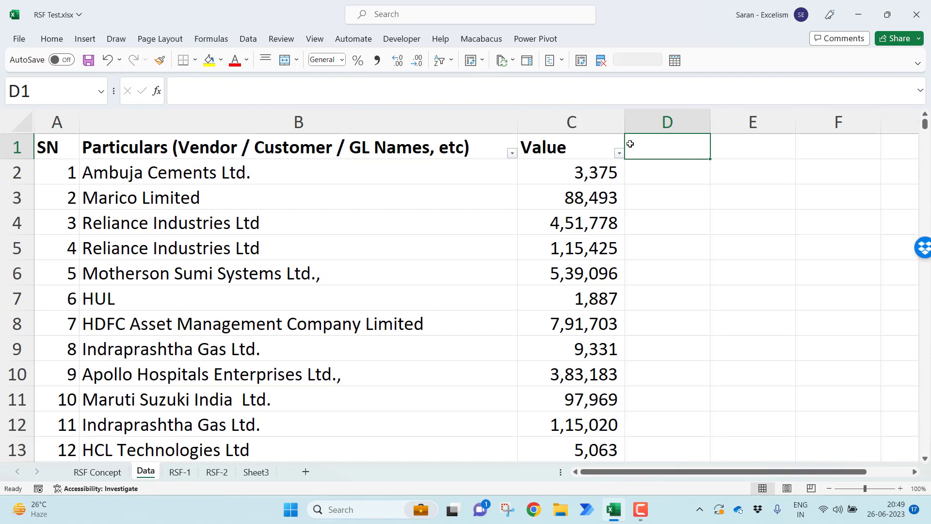
{"action": "type", "text": "Largest Va"}
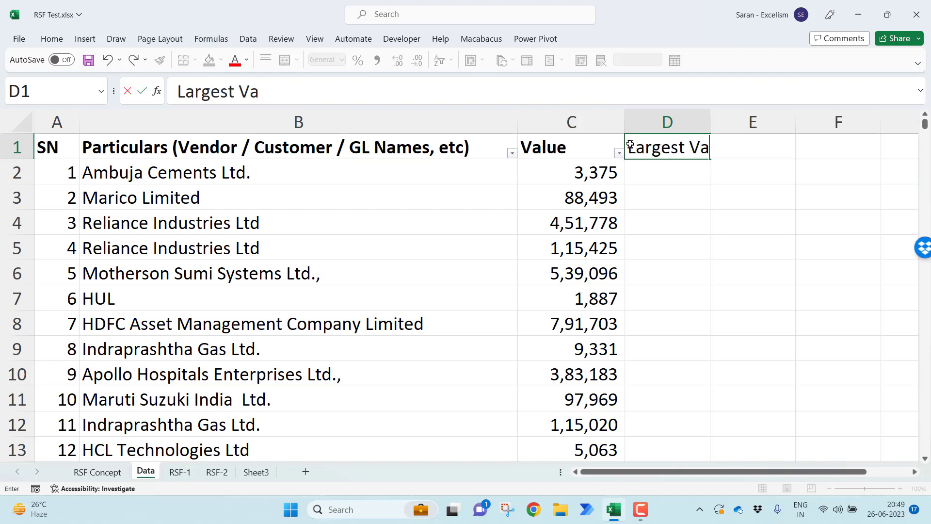
{"action": "type", "text": "lue Record"}
{"action": "key", "text": "Return"}
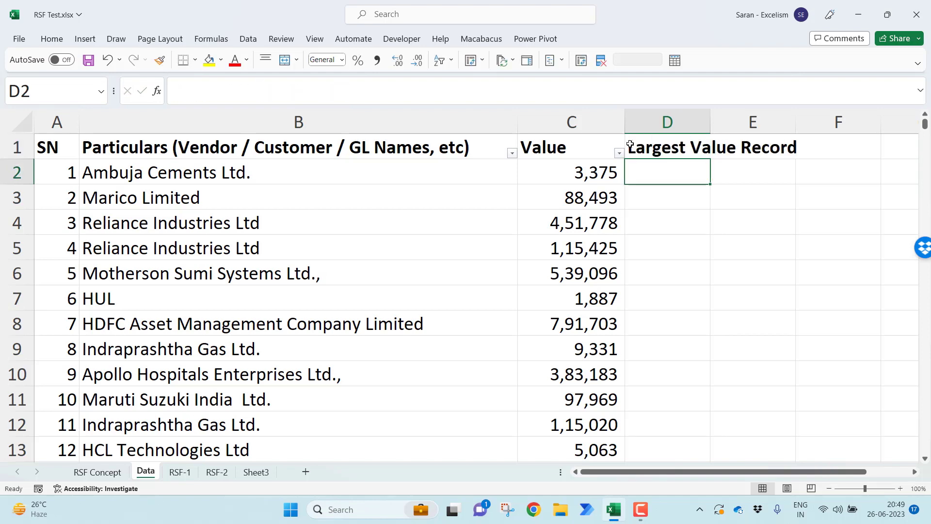
Start a VLOOKUP formula in D2 with the serial number in A2 as lookup value
{"action": "type", "text": "="}
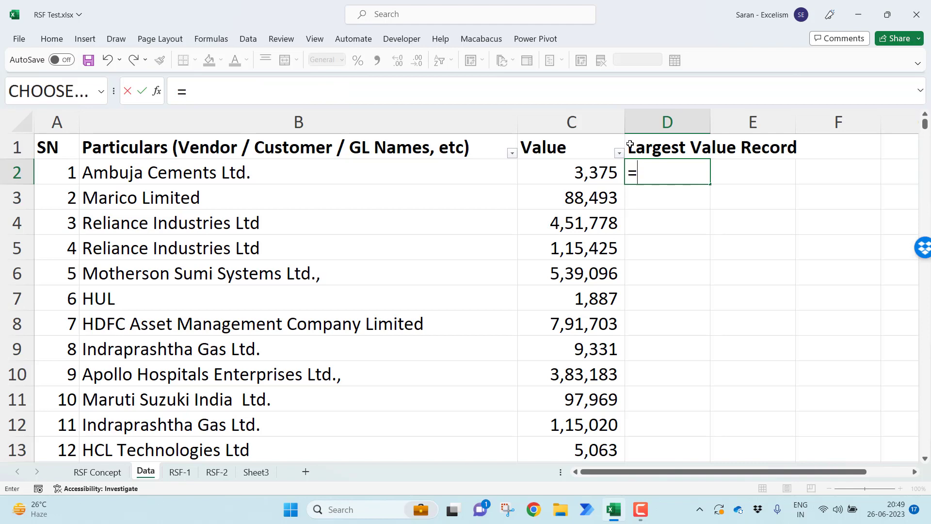
{"action": "type", "text": "vloo"}
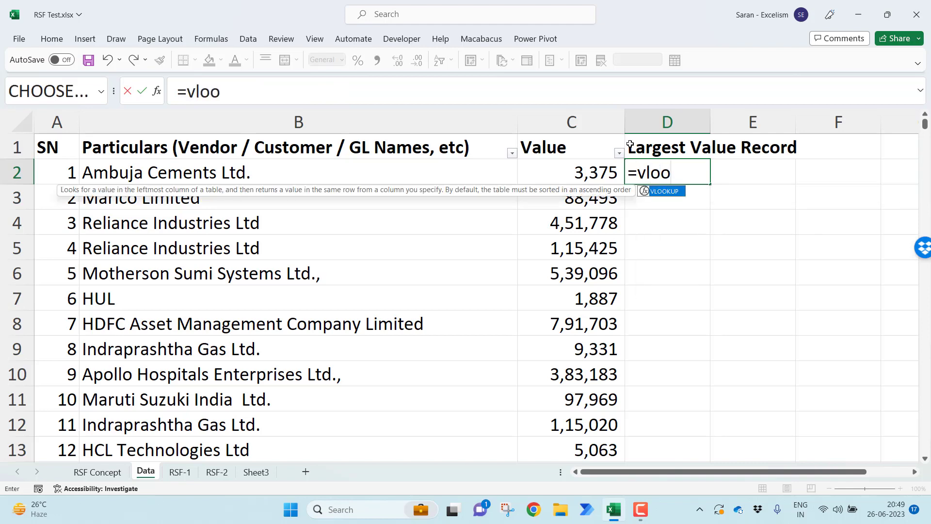
{"action": "key", "text": "Tab"}
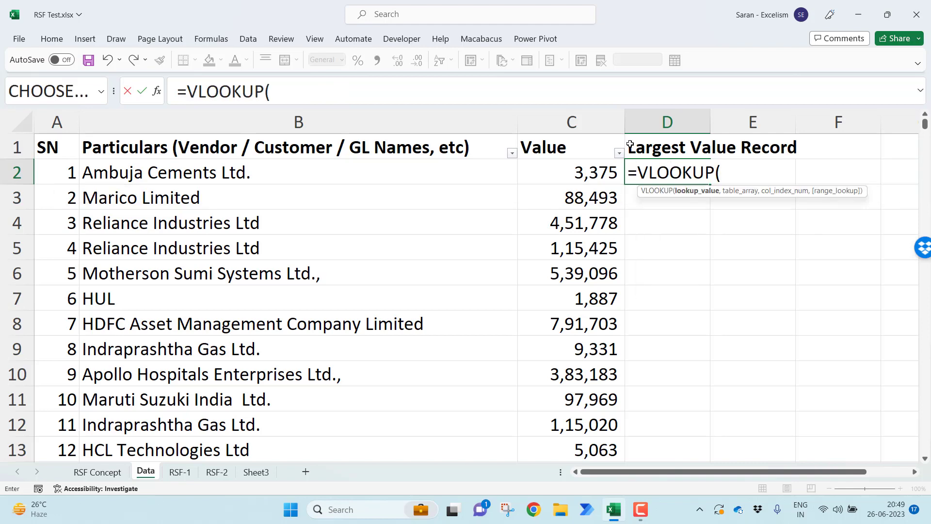
{"action": "key", "text": "Left"}
{"action": "key", "text": "Left"}
{"action": "key", "text": "Left"}
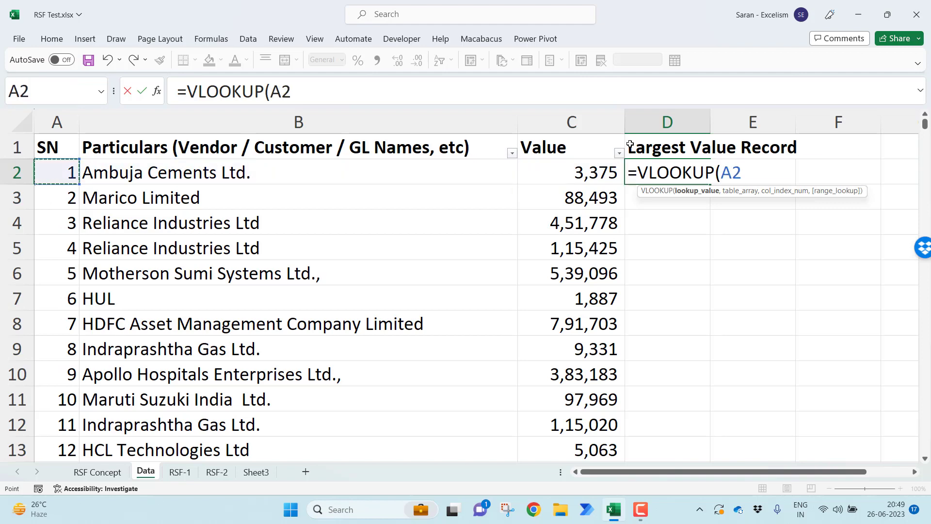
{"action": "type", "text": ","}
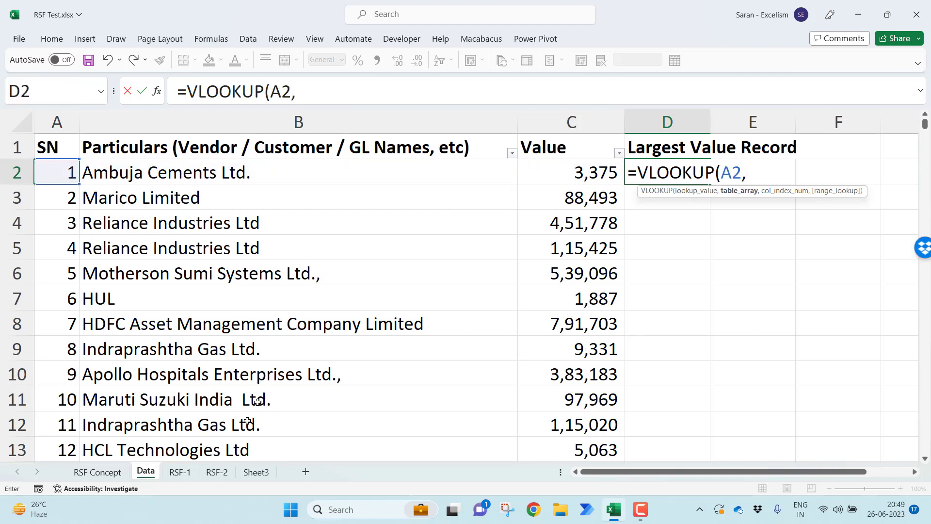
Use the RSF-2 SN column, 'RSF-2'!C:C, as the VLOOKUP table array with column index 1 and match type 0, and complete the formula
{"action": "left_click", "coordinate": [217, 472]}
{"action": "left_click", "coordinate": [523, 128]}
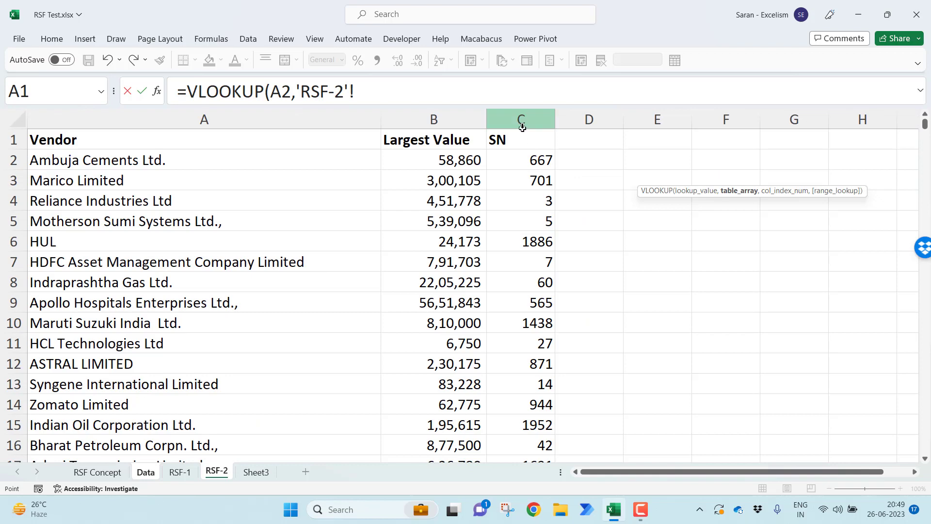
{"action": "type", "text": ","}
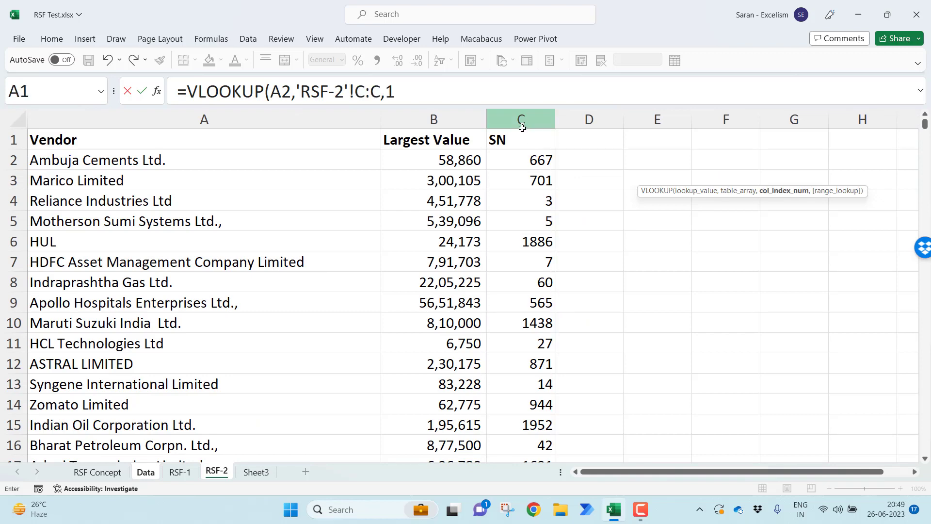
{"action": "type", "text": "1,0"}
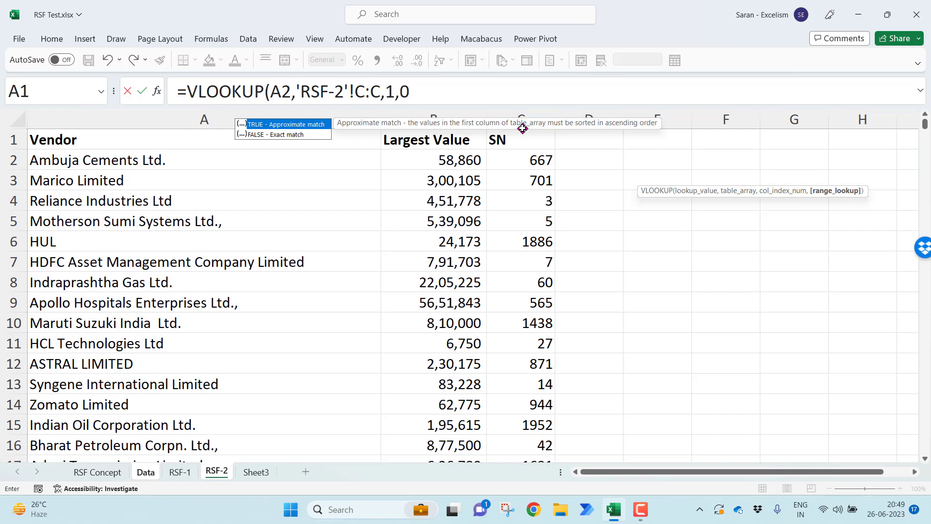
{"action": "type", "text": ")"}
{"action": "key", "text": "Return"}
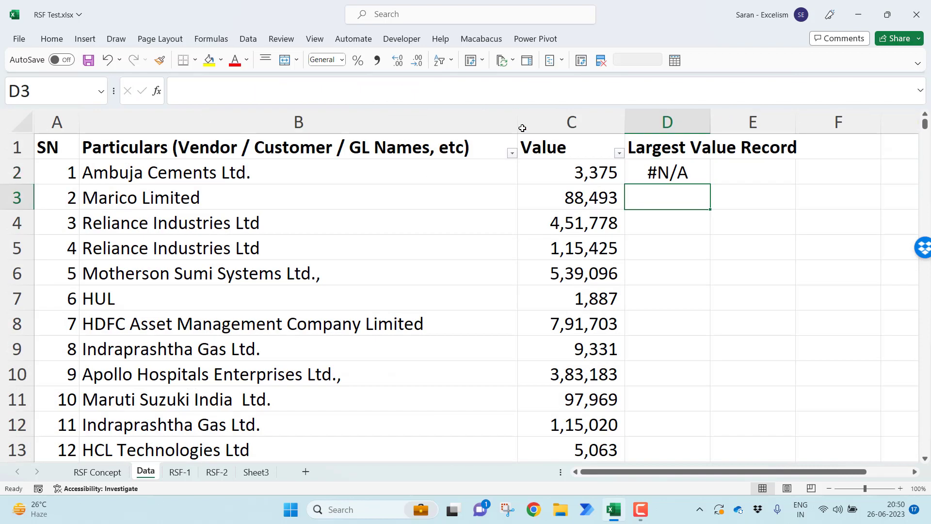
{"action": "key", "text": "Up"}
{"action": "key", "text": "F2"}
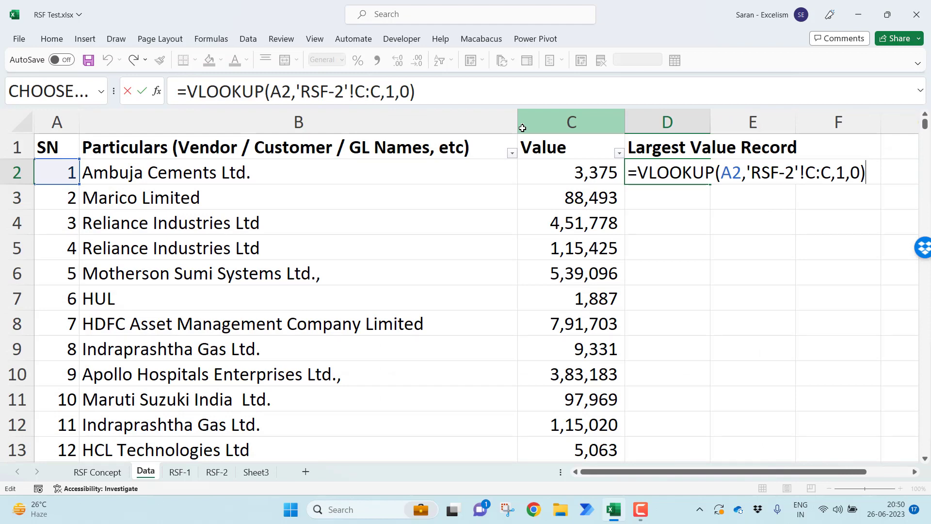
{"action": "key", "text": "Return"}
Try wrapping the VLOOKUP in D2 in an ISNUMBER function
{"action": "left_click", "coordinate": [682, 170]}
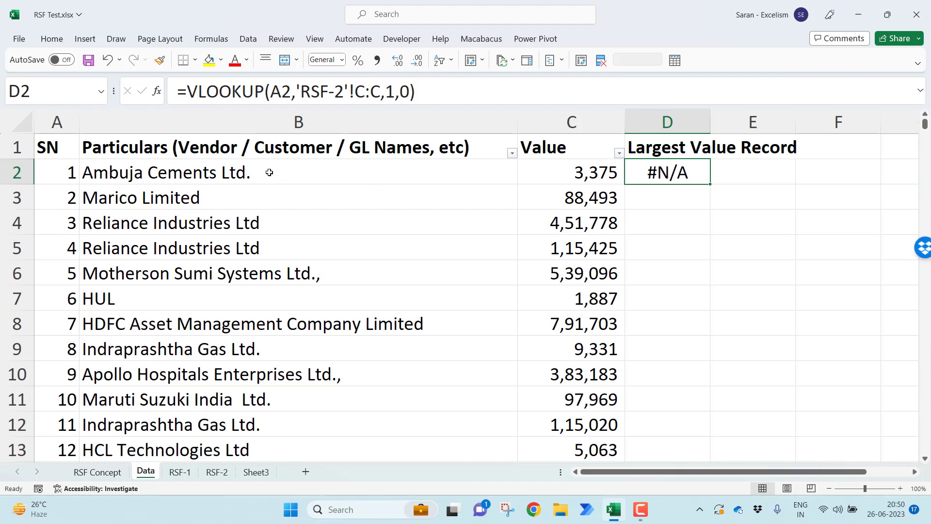
{"action": "double_click", "coordinate": [647, 170]}
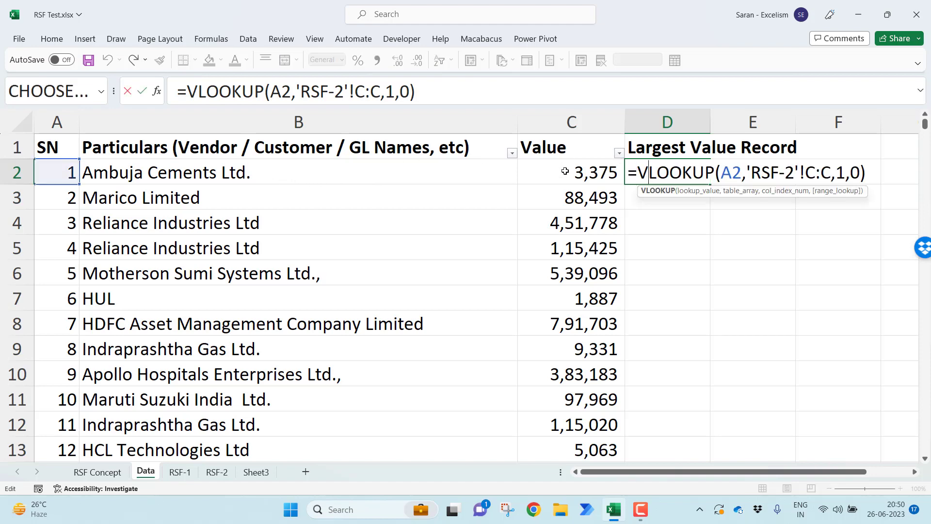
{"action": "left_click", "coordinate": [635, 169]}
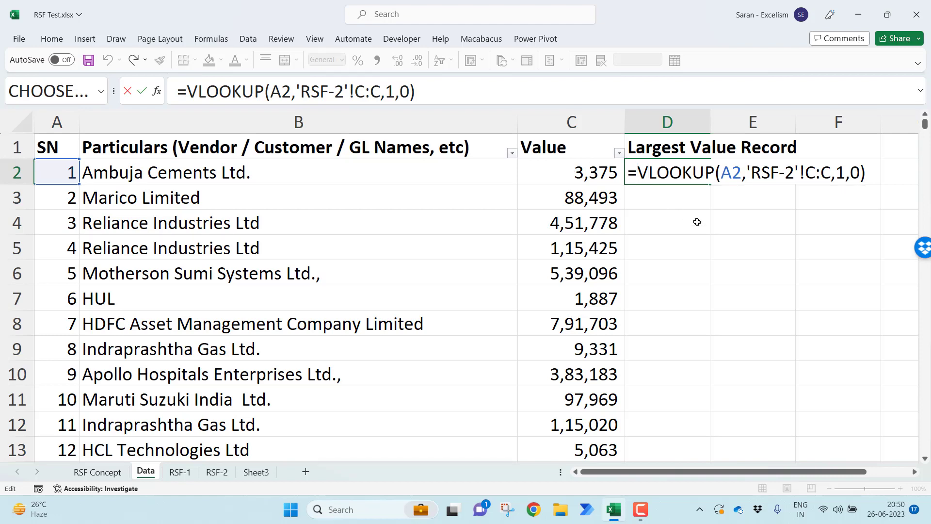
{"action": "type", "text": "is"}
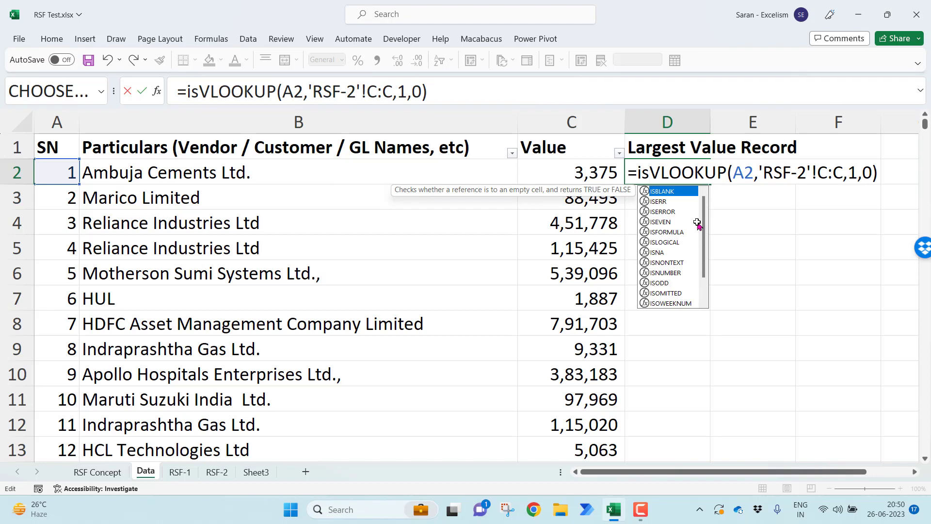
{"action": "type", "text": "nu"}
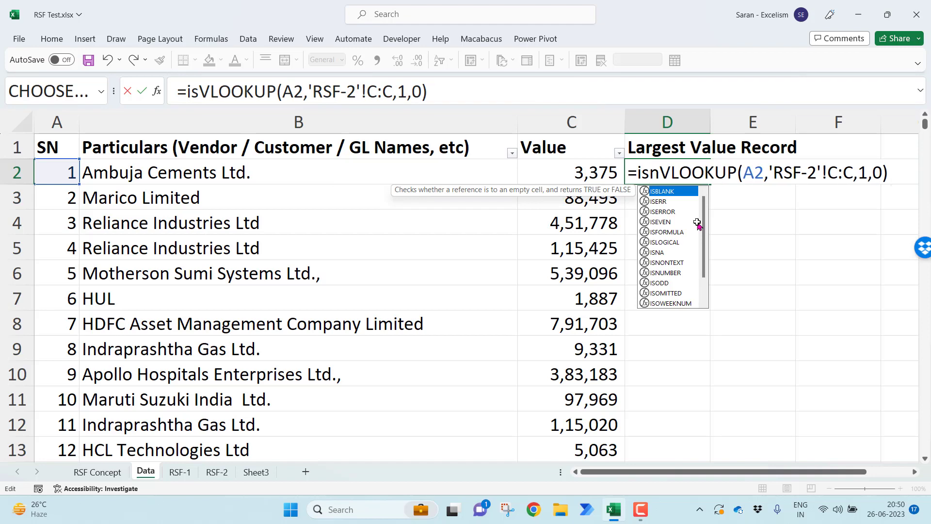
{"action": "key", "text": "Tab"}
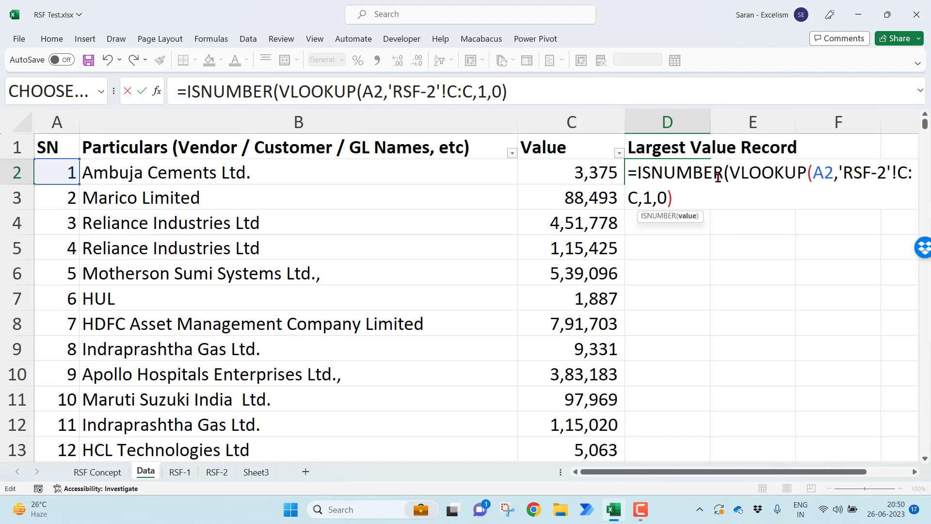
Wrap the VLOOKUP in D2 in ISERROR instead of ISNUMBER and complete the formula
{"action": "left_click_drag", "start_coordinate": [723, 175], "coordinate": [639, 175]}
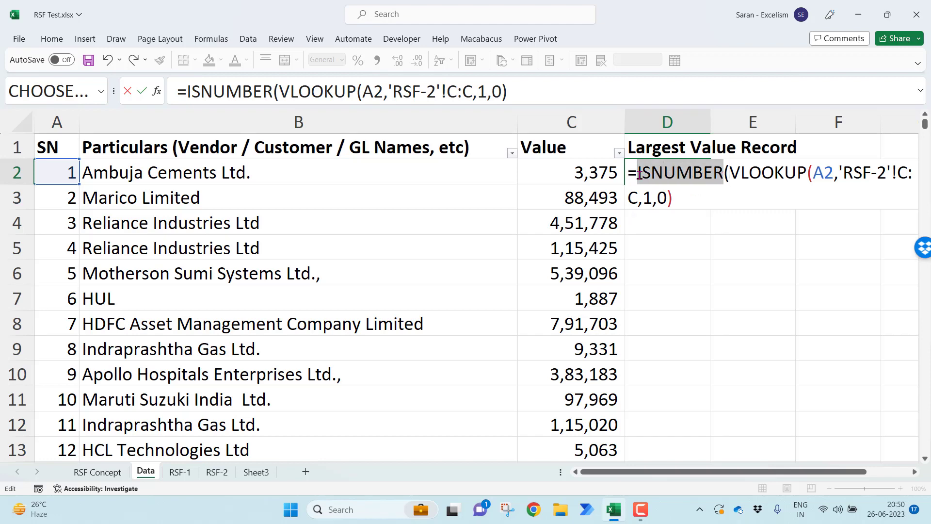
{"action": "key", "text": "BackSpace"}
{"action": "type", "text": "ise"}
{"action": "key", "text": "Down"}
{"action": "key", "text": "Tab"}
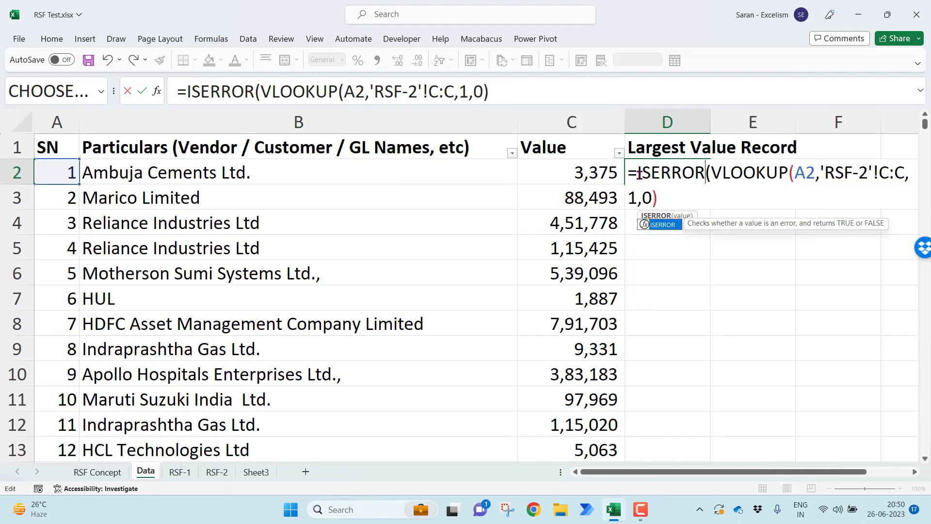
{"action": "left_click", "coordinate": [700, 198]}
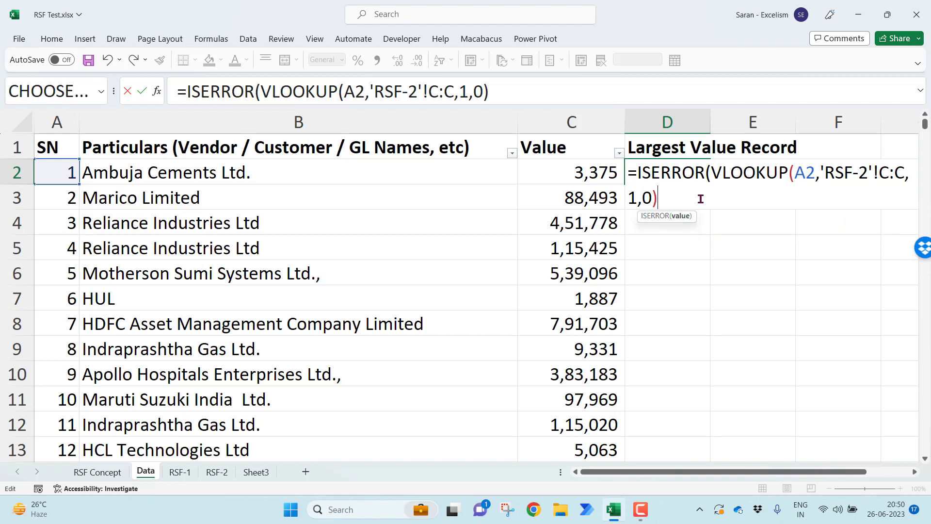
{"action": "type", "text": ")"}
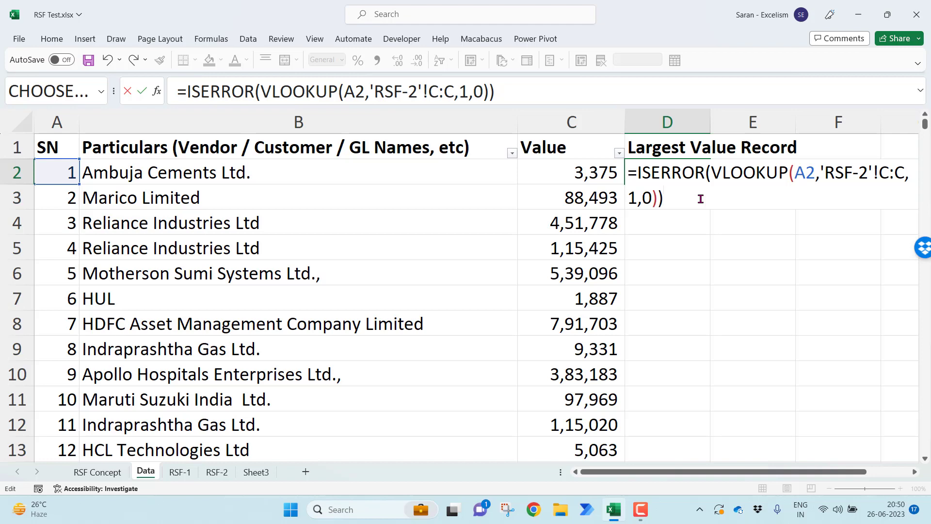
{"action": "key", "text": "Return"}
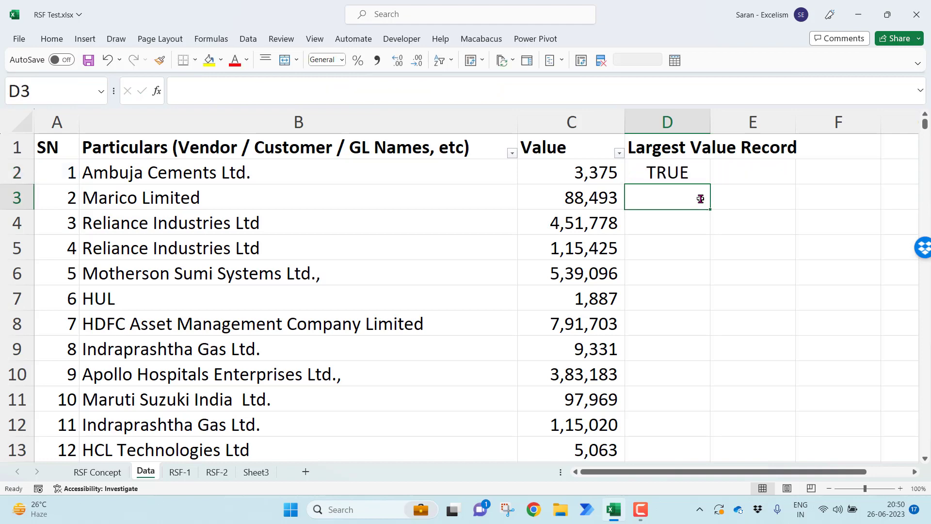
Widen column D to fit the Largest Value Record header
{"action": "key", "text": "Up"}
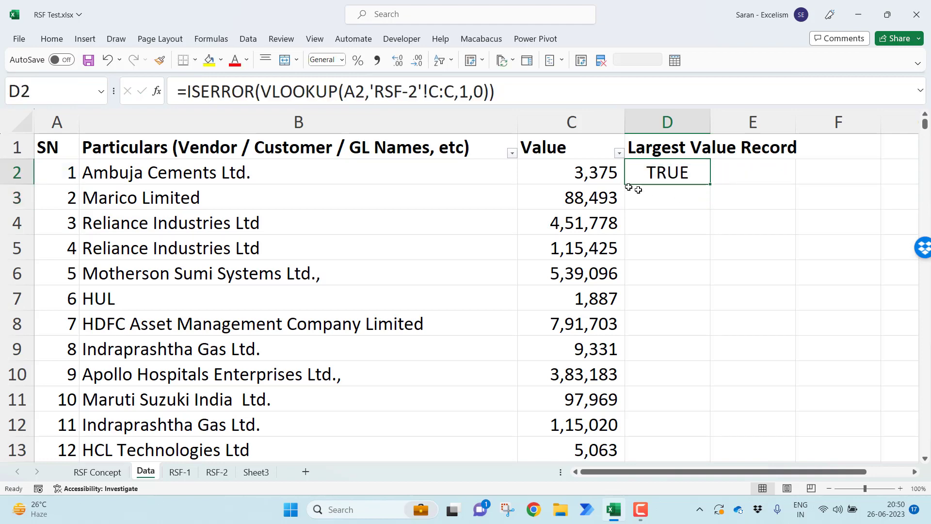
{"action": "left_click", "coordinate": [604, 173]}
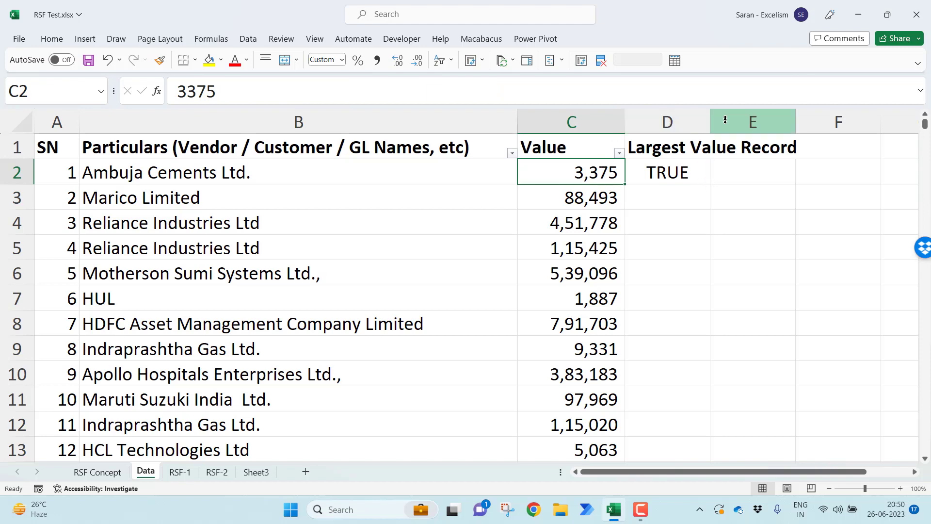
{"action": "double_click", "coordinate": [710, 121]}
Nest the ISERROR test in D2 inside an IF function with C2 as the value if true
{"action": "double_click", "coordinate": [711, 165]}
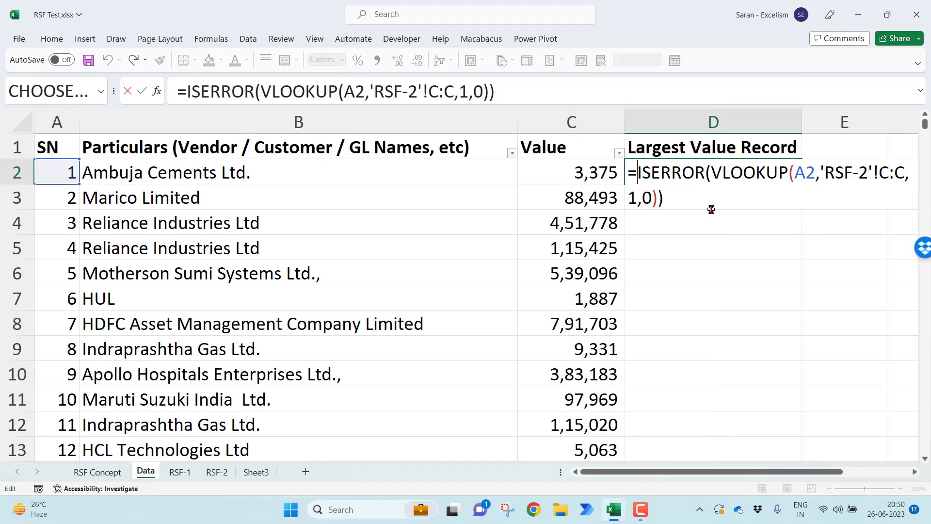
{"action": "type", "text": "IF("}
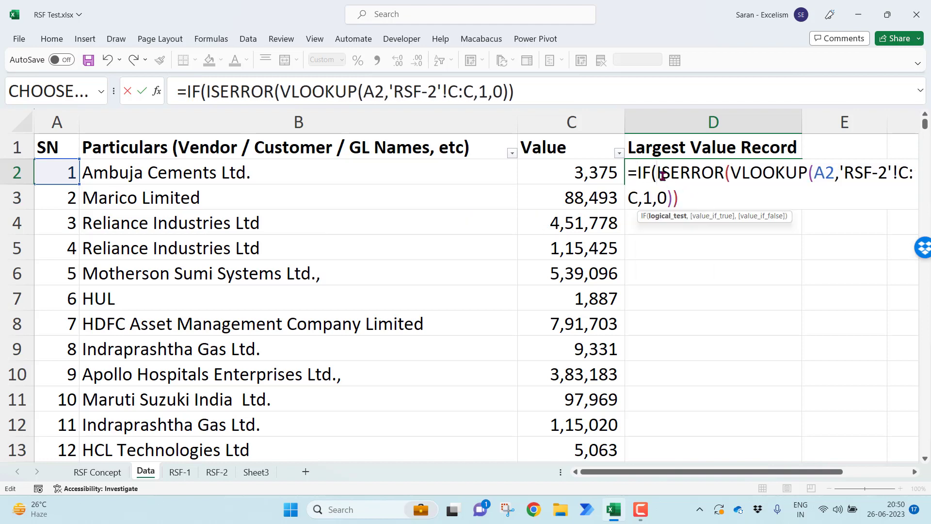
{"action": "left_click", "coordinate": [692, 207], "text": "shift"}
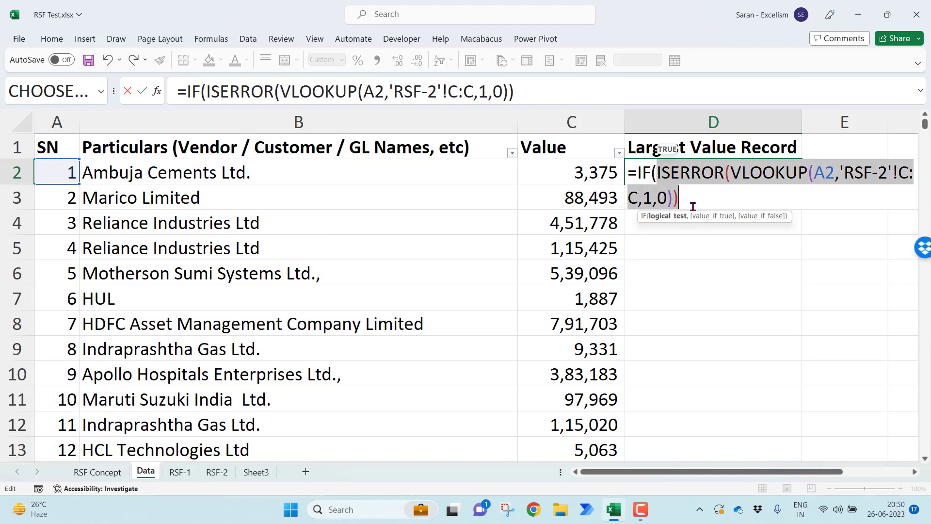
{"action": "left_click", "coordinate": [692, 198]}
{"action": "type", "text": ","}
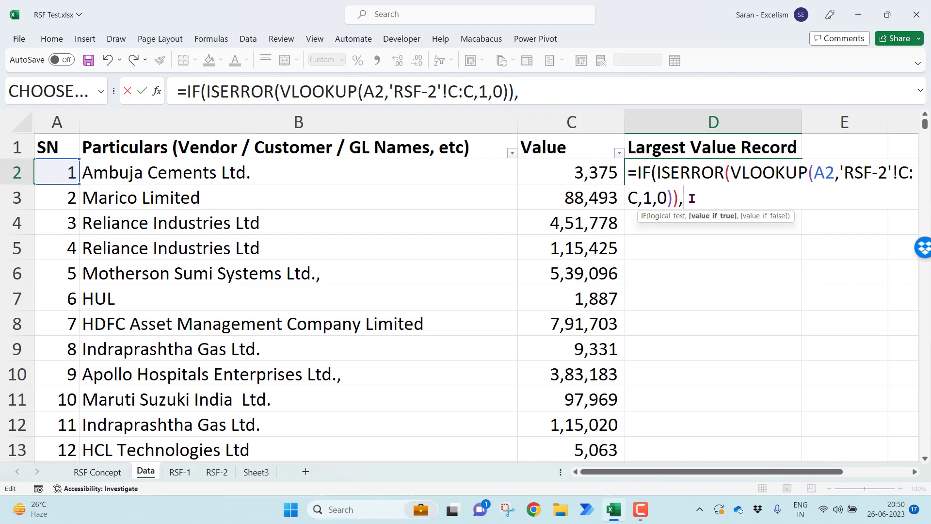
{"action": "left_click", "coordinate": [578, 174]}
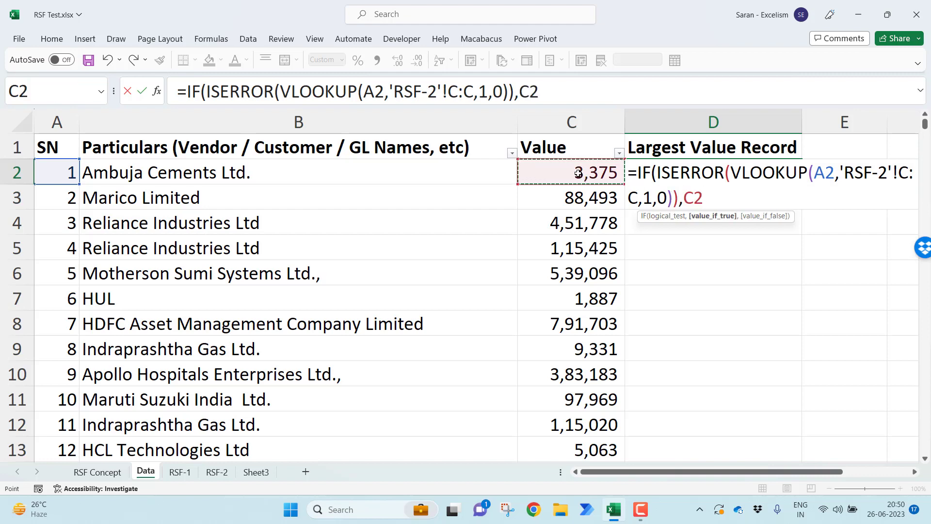
{"action": "type", "text": ","}
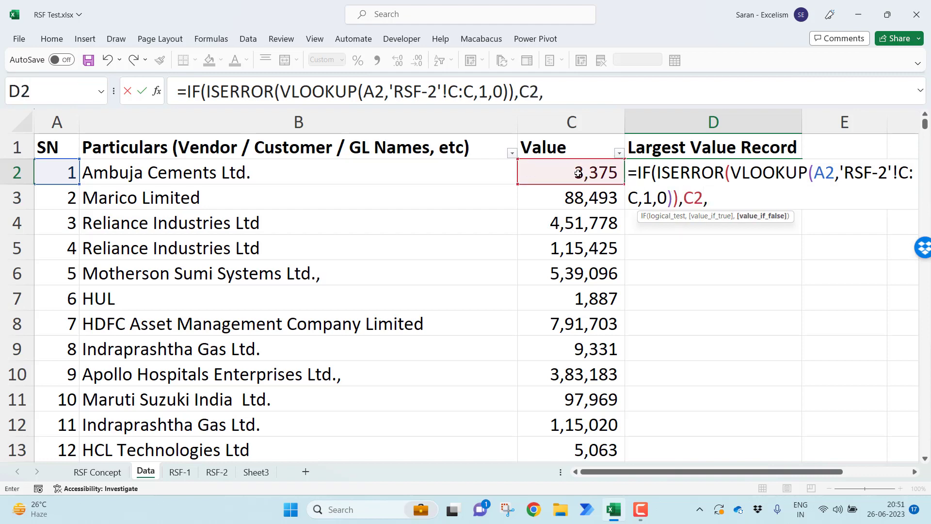
{"action": "type", "text": "\"Largest Valu"}
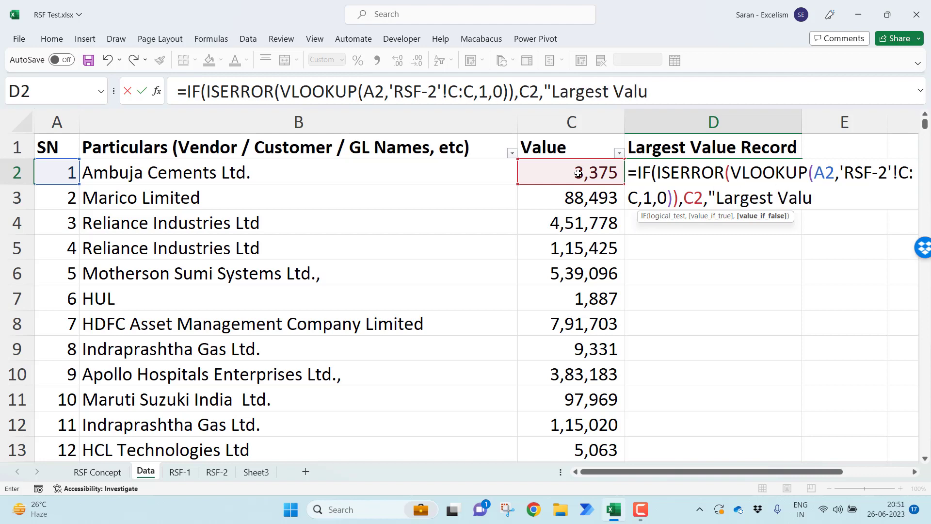
{"action": "type", "text": "e\")"}
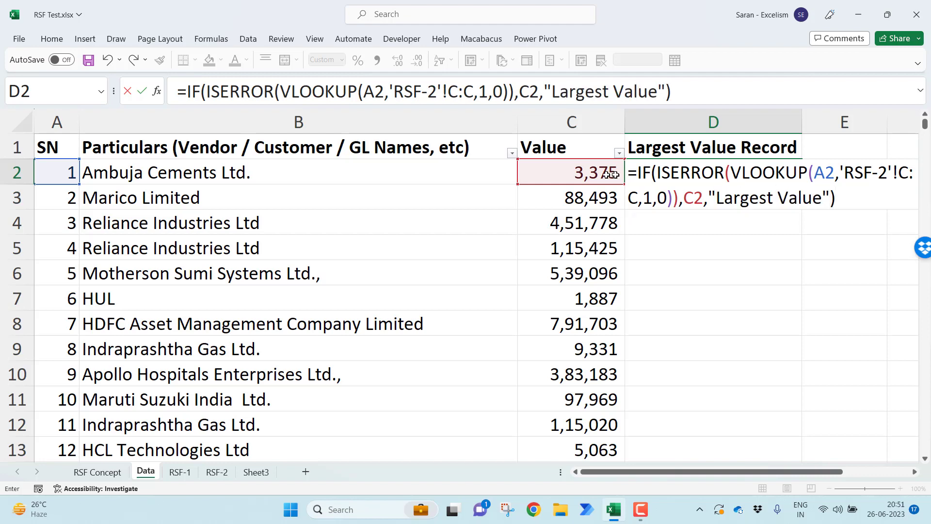
Complete the IF formula in D2 with "Largest Value" as the value if false
{"action": "left_click_drag", "start_coordinate": [730, 172], "coordinate": [672, 199]}
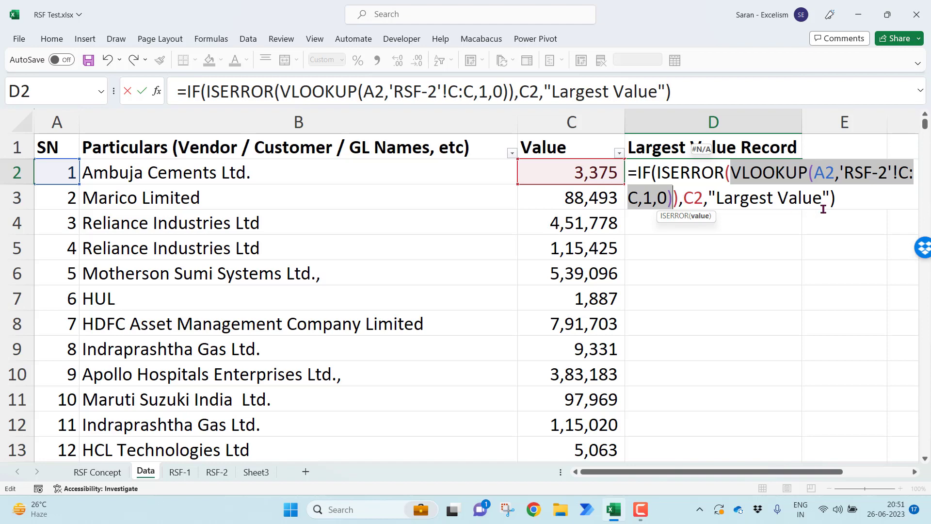
{"action": "key", "text": "Return"}
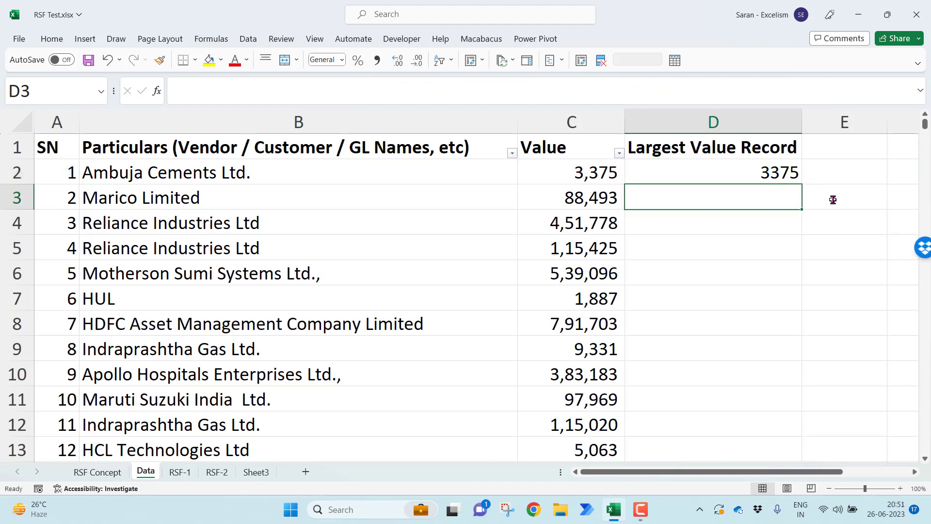
Fill the D2 formula down column D and format the results with thousands separators and no decimals
{"action": "left_click", "coordinate": [779, 175]}
{"action": "double_click", "coordinate": [802, 187]}
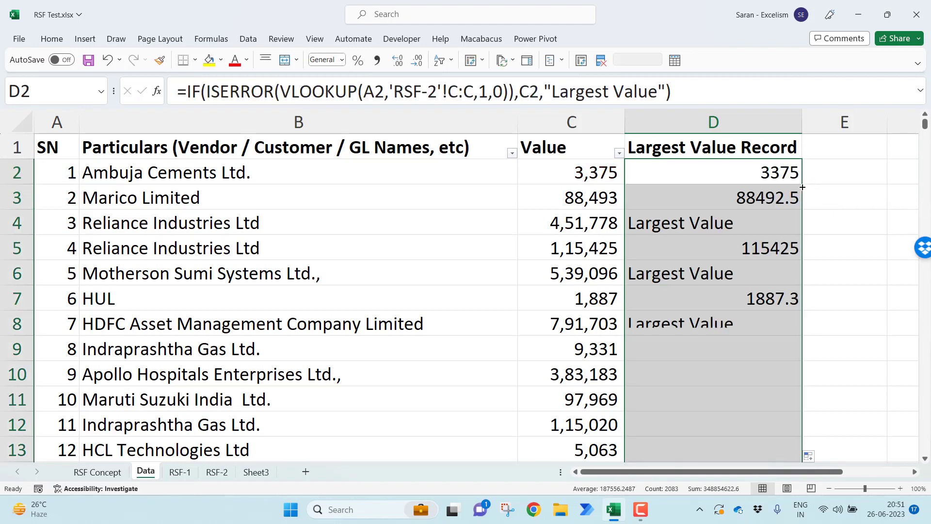
{"action": "left_click", "coordinate": [377, 60]}
{"action": "left_click", "coordinate": [417, 61]}
{"action": "left_click", "coordinate": [416, 60]}
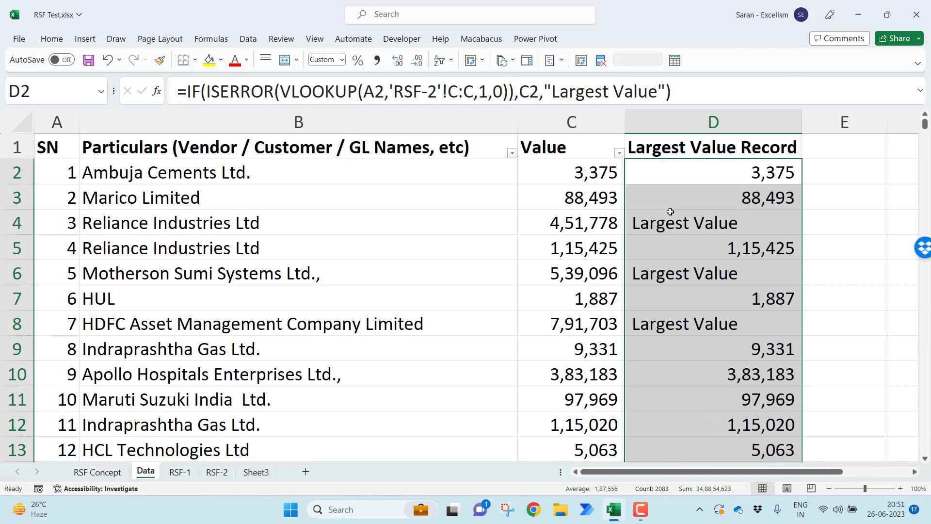
Compare the flagged Reliance Industries Ltd record in row 4 of Data with that vendor's largest value on RSF-2
{"action": "left_click", "coordinate": [671, 221]}
{"action": "left_click_drag", "start_coordinate": [262, 214], "coordinate": [561, 230]}
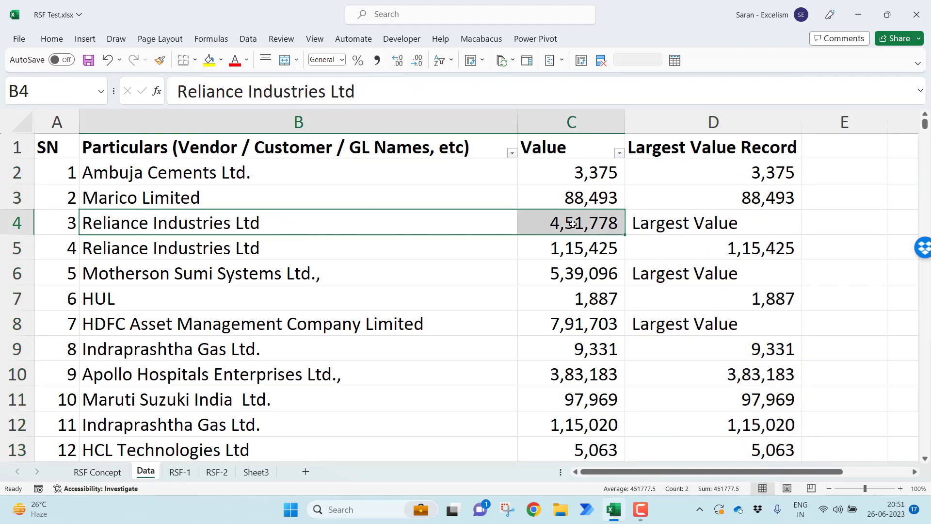
{"action": "left_click", "coordinate": [217, 472]}
{"action": "left_click", "coordinate": [278, 307]}
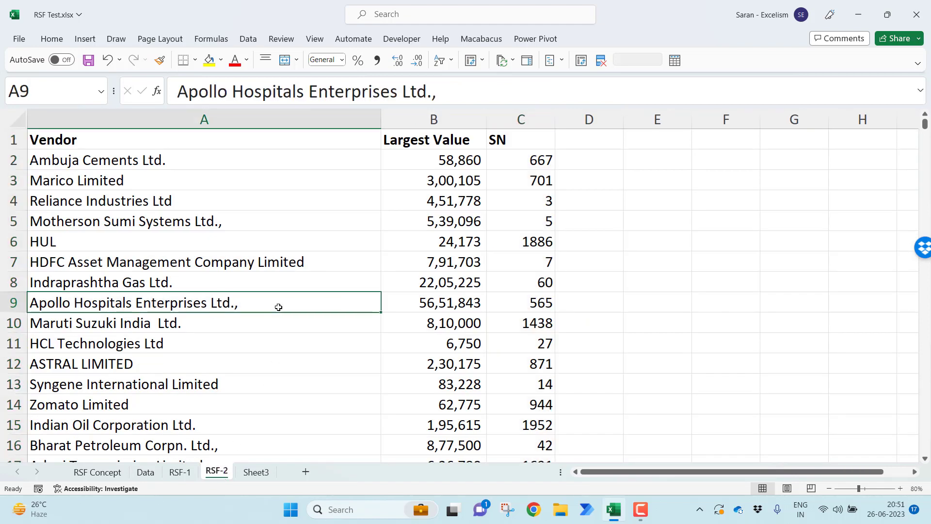
{"action": "key", "text": "Up"}
{"action": "key", "text": "Up"}
{"action": "key", "text": "Up"}
{"action": "key", "text": "Up"}
{"action": "key", "text": "Up"}
{"action": "key", "text": "shift+Right"}
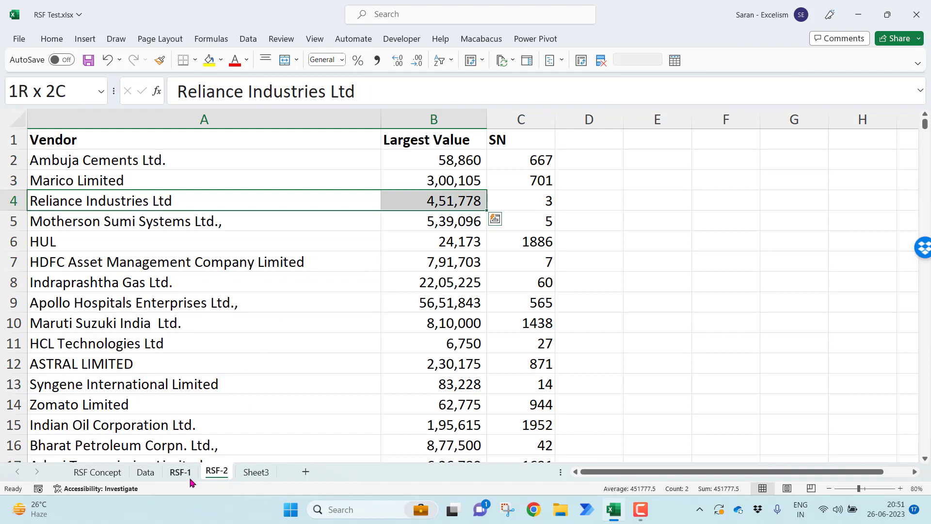
Rename the column D header on the Data sheet as Values Except Largest
{"action": "left_click", "coordinate": [145, 472]}
{"action": "left_click", "coordinate": [750, 204]}
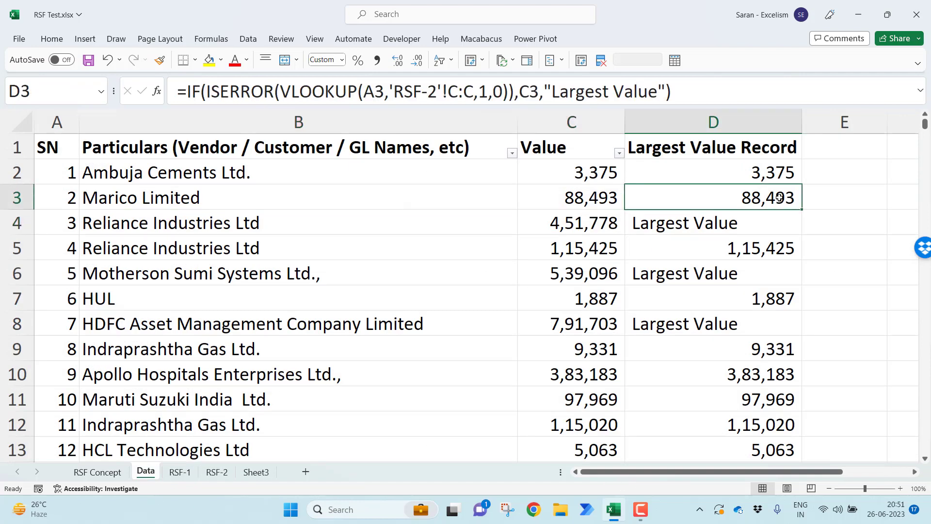
{"action": "key", "text": "ctrl+Up"}
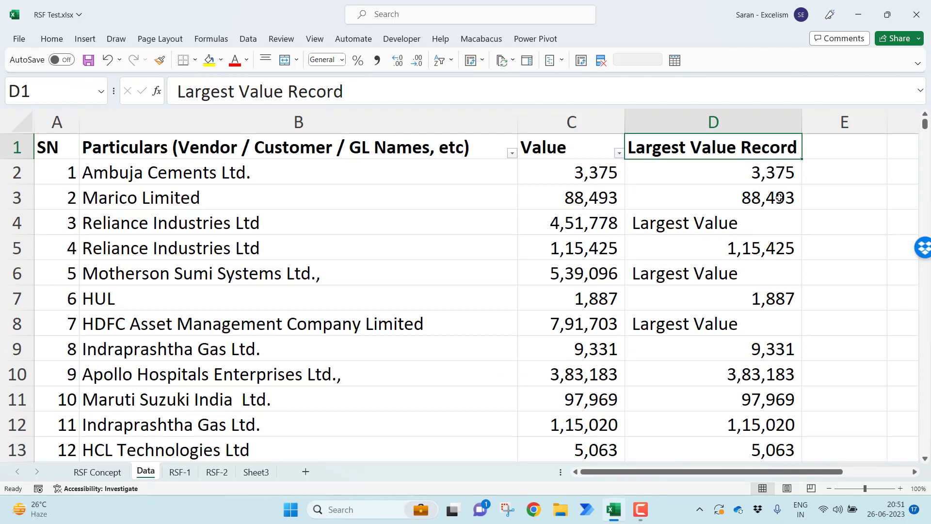
{"action": "type", "text": "Values Except"}
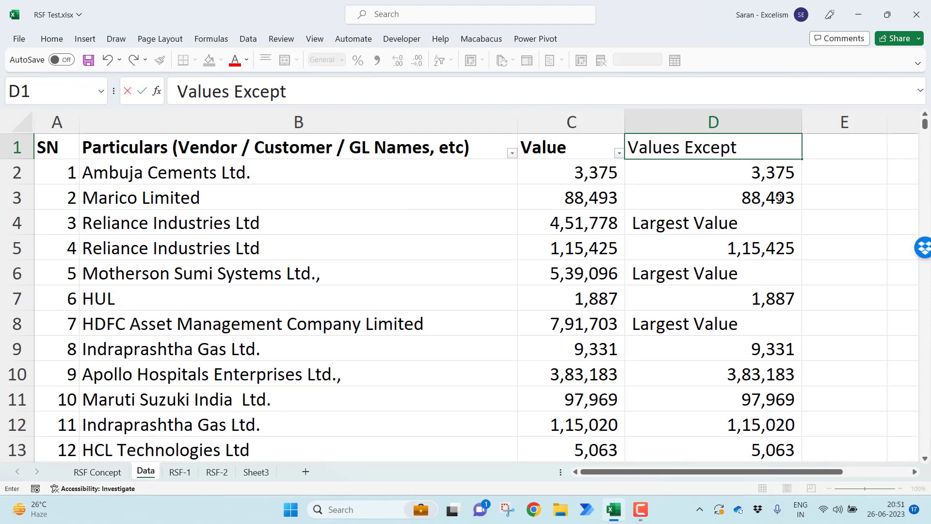
{"action": "type", "text": " Largest"}
{"action": "key", "text": "Return"}
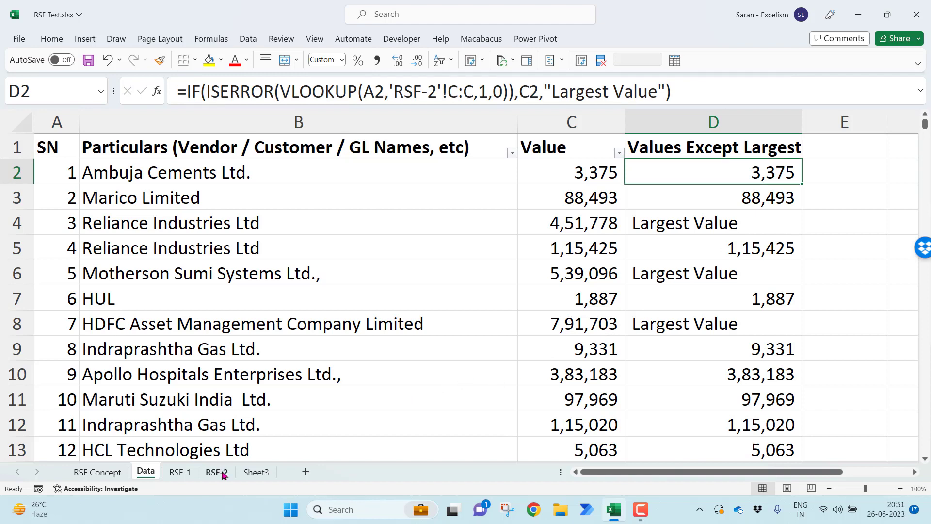
Review the extent of the Data table from its header down to the last record
{"action": "left_click", "coordinate": [64, 147]}
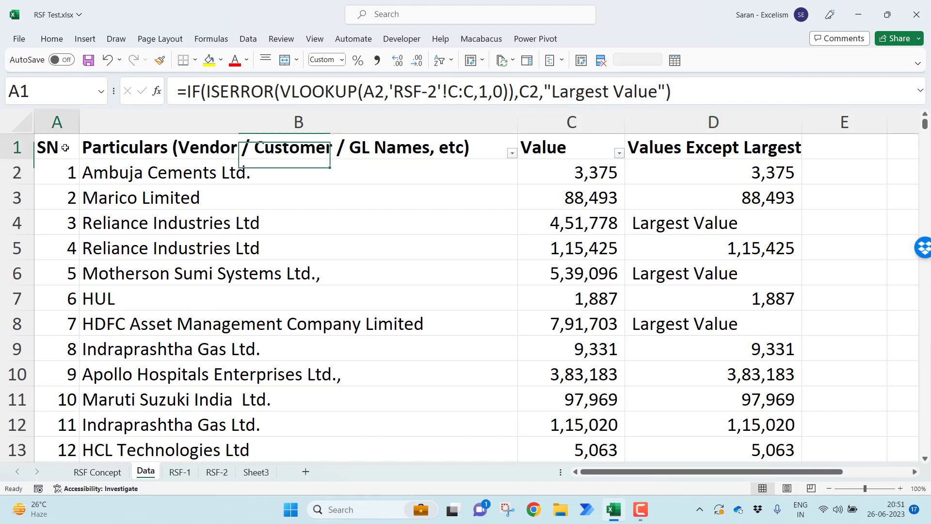
{"action": "key", "text": "ctrl+shift+End"}
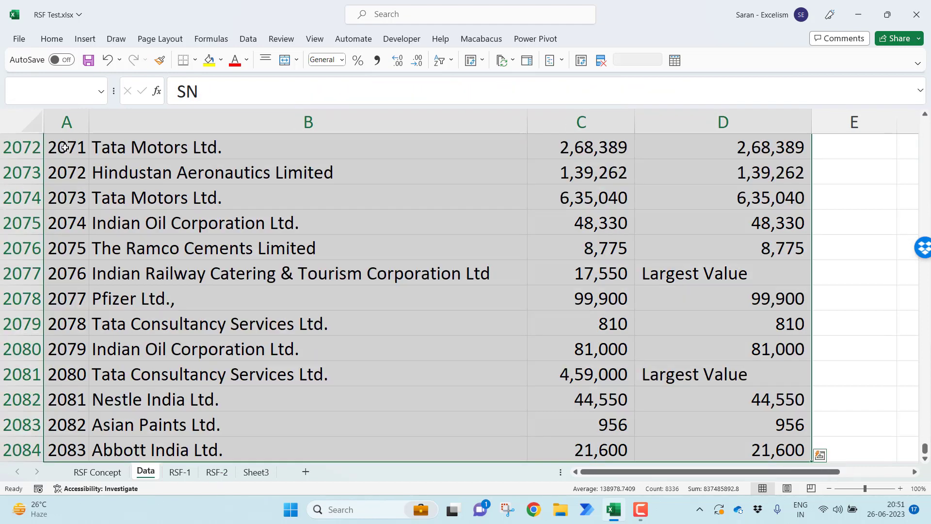
{"action": "key", "text": "ctrl+Home"}
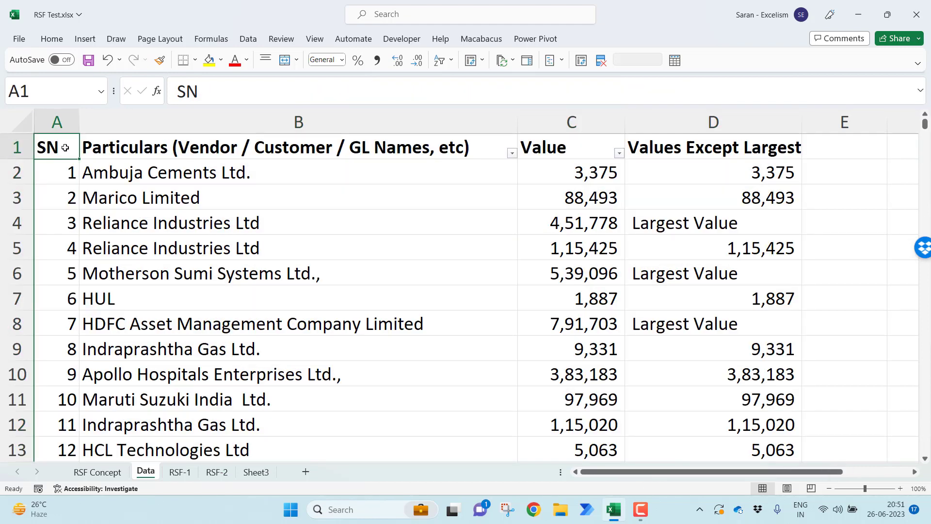
Enter the header 2nd Largest Value in D1 of the RSF-2 sheet
{"action": "key", "text": "ctrl+Page_Down"}
{"action": "key", "text": "ctrl+Page_Down"}
{"action": "key", "text": "Right"}
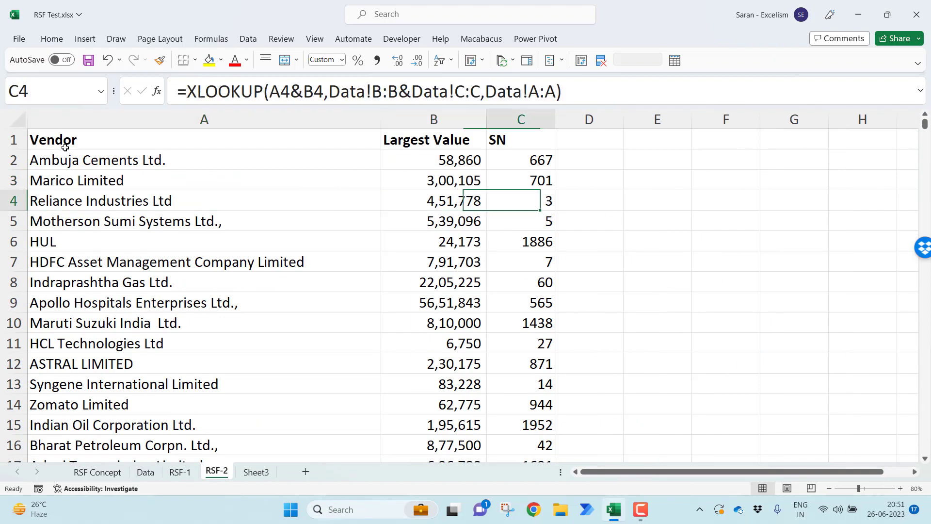
{"action": "key", "text": "Up"}
{"action": "key", "text": "Up"}
{"action": "key", "text": "Up"}
{"action": "key", "text": "Right"}
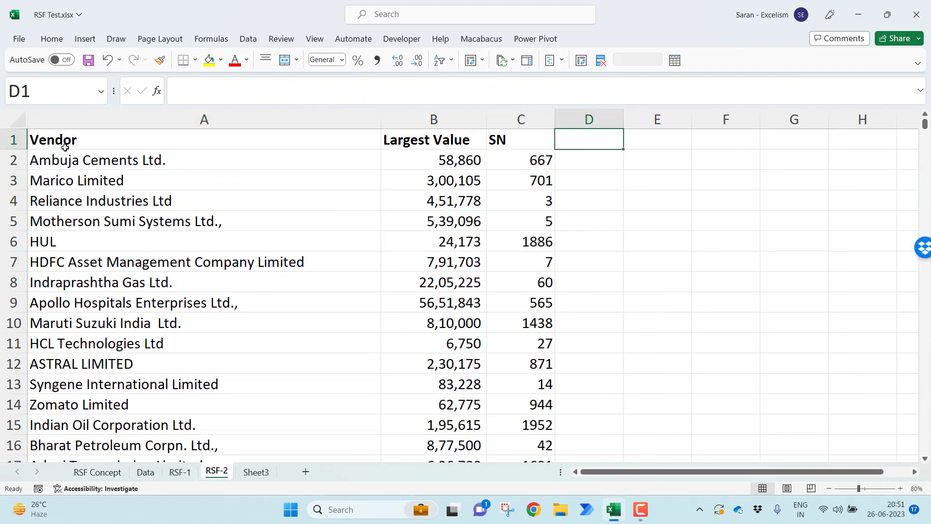
{"action": "type", "text": "2nd"}
{"action": "type", "text": " Lar"}
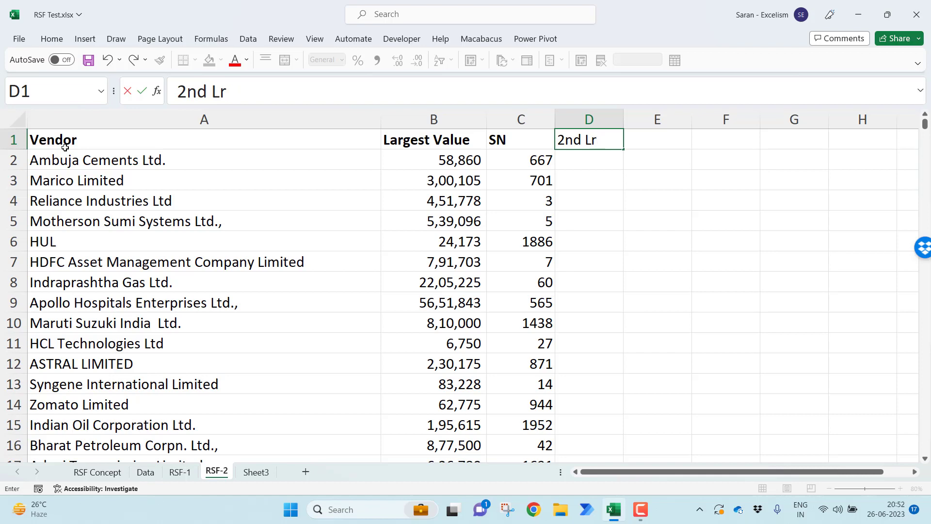
{"action": "key", "text": "BackSpace"}
{"action": "type", "text": "argest Value"}
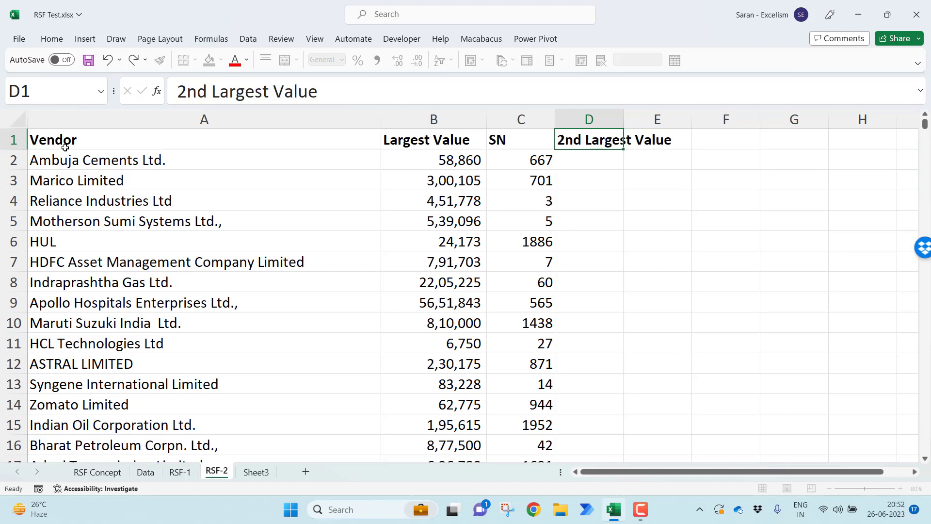
{"action": "key", "text": "Return"}
Enter =MAXIFS(Data!D:D,Data!B:B,'RSF-2'!A2) in D2 of RSF-2 and fill it down for all vendors
{"action": "type", "text": "=maxi"}
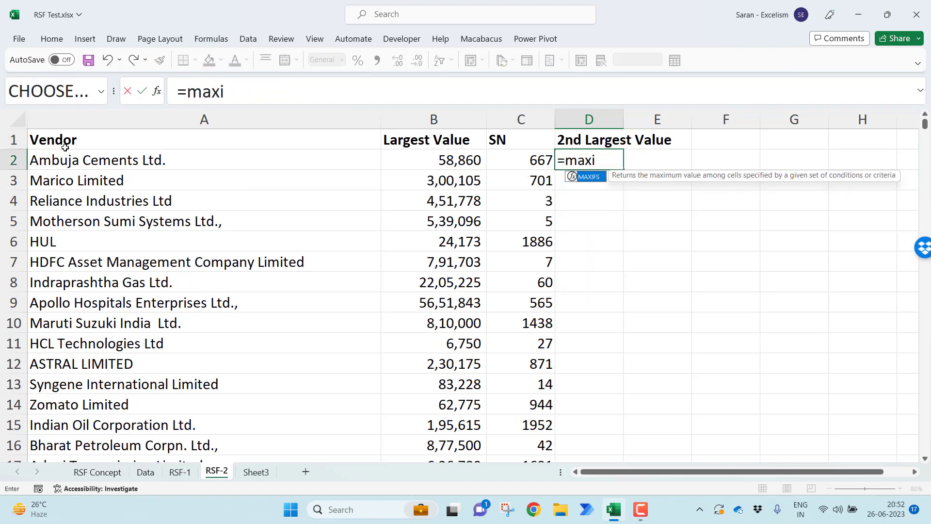
{"action": "key", "text": "Tab"}
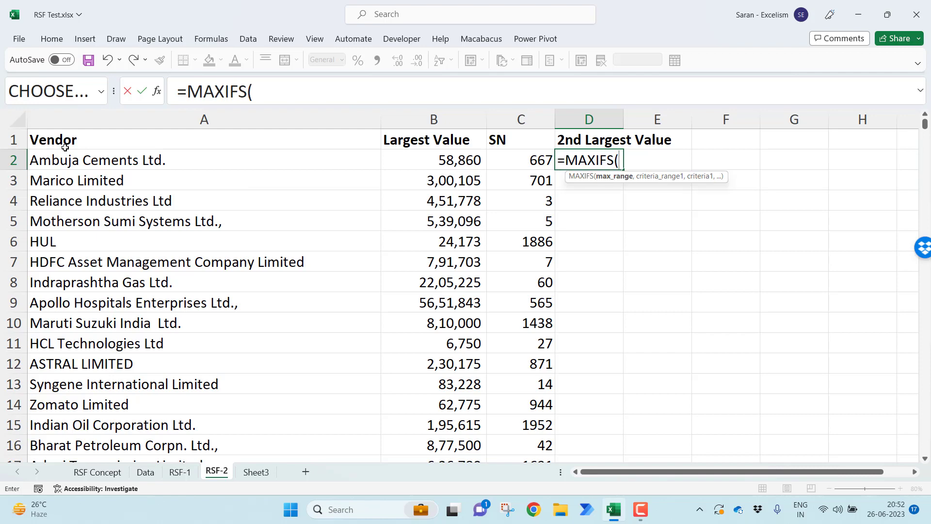
{"action": "left_click", "coordinate": [146, 471]}
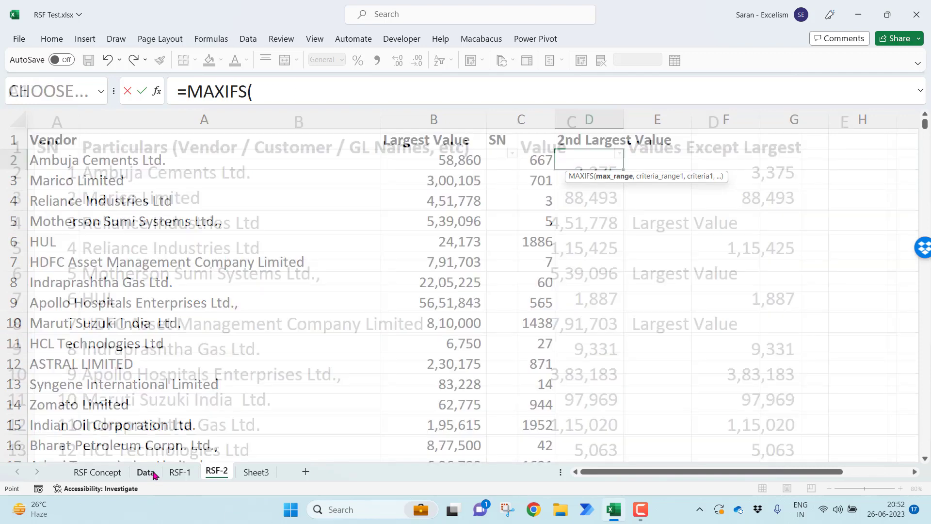
{"action": "left_click", "coordinate": [694, 112]}
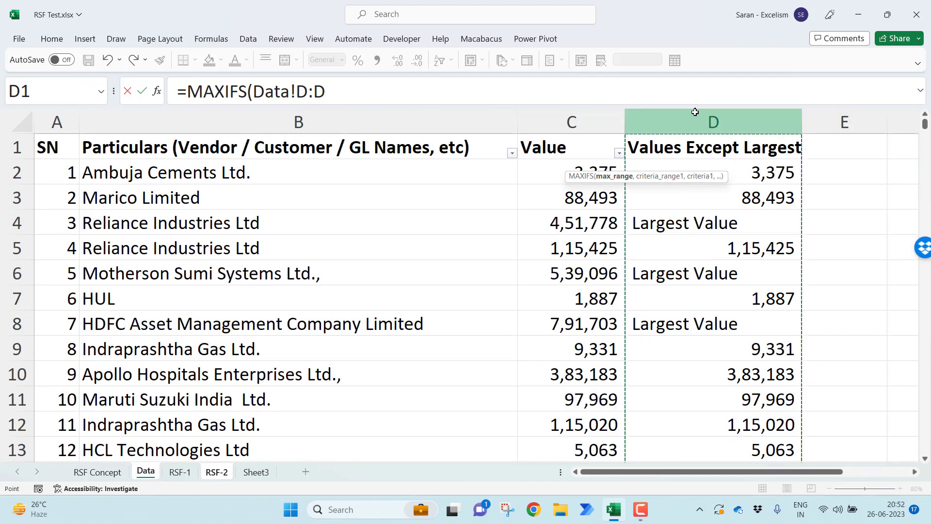
{"action": "type", "text": ","}
{"action": "left_click", "coordinate": [393, 122]}
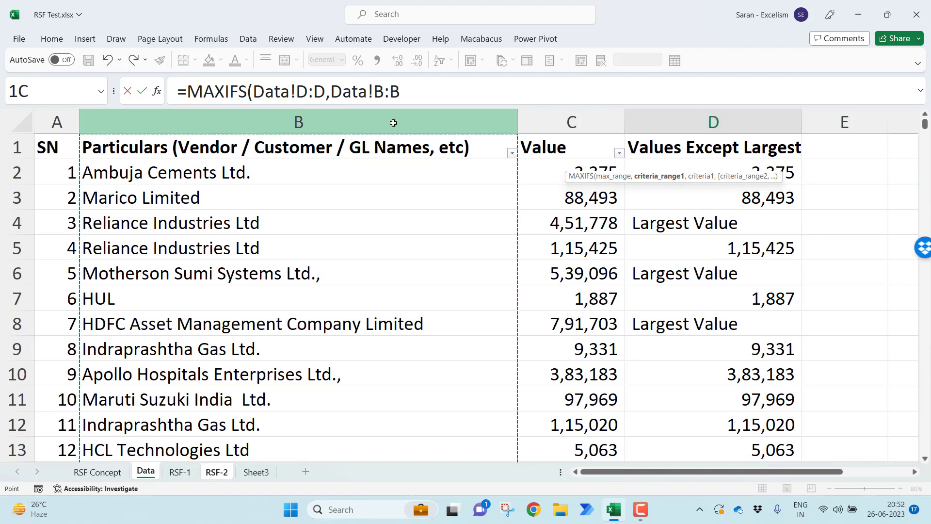
{"action": "type", "text": ","}
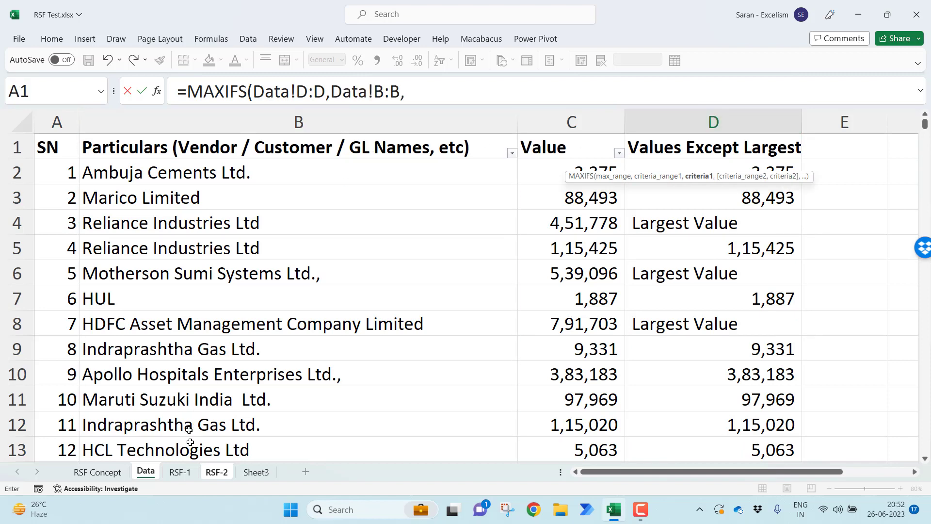
{"action": "left_click", "coordinate": [217, 472]}
{"action": "left_click", "coordinate": [189, 158]}
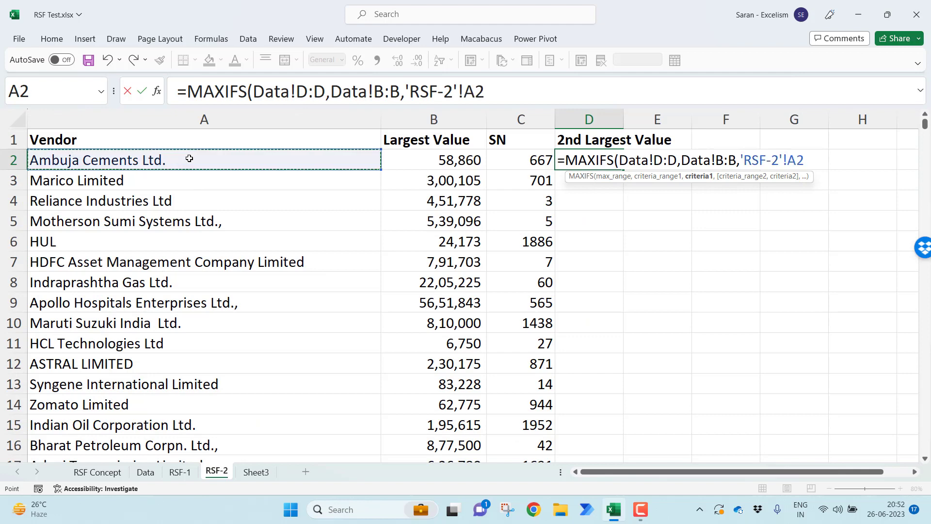
{"action": "key", "text": "Return"}
{"action": "key", "text": "Up"}
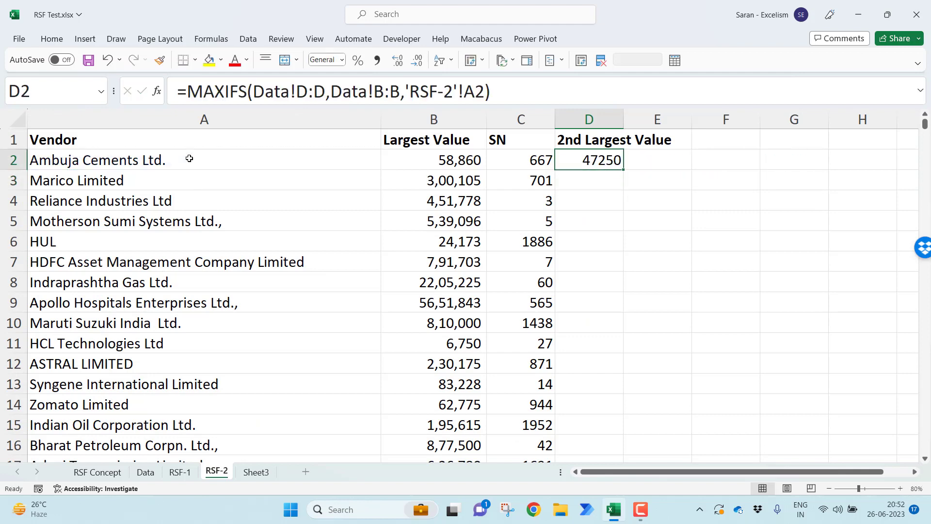
{"action": "double_click", "coordinate": [622, 171]}
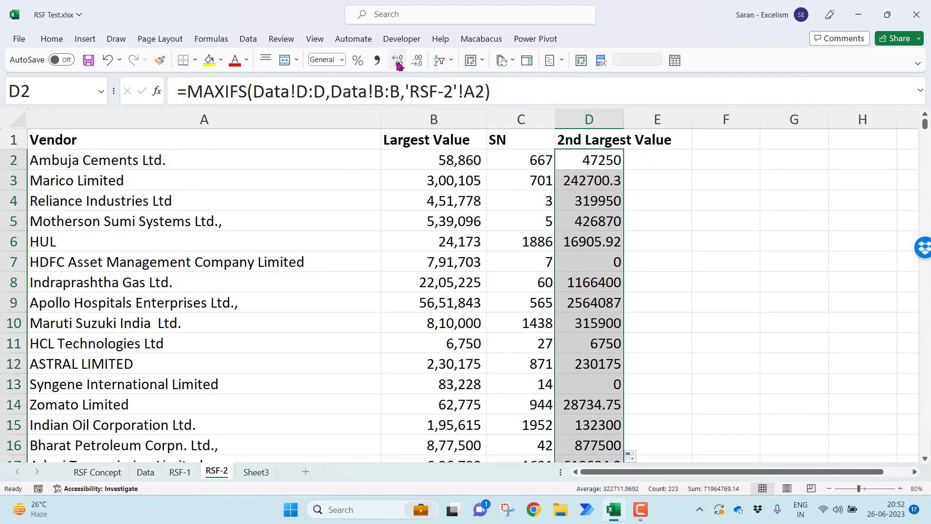
Format the 2nd Largest Value figures with thousands separators and no decimals, and fit column D to its header
{"action": "left_click", "coordinate": [379, 61]}
{"action": "left_click", "coordinate": [417, 60]}
{"action": "left_click", "coordinate": [417, 60]}
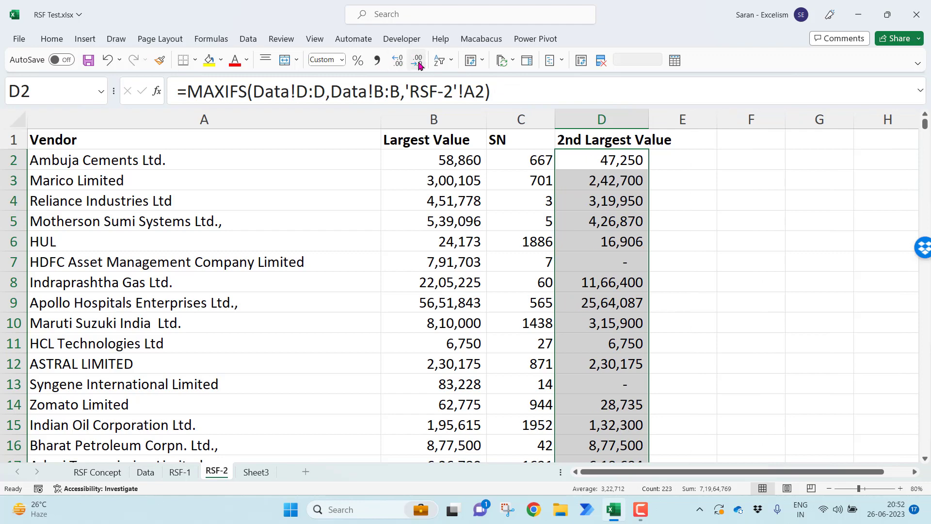
{"action": "left_click", "coordinate": [689, 256]}
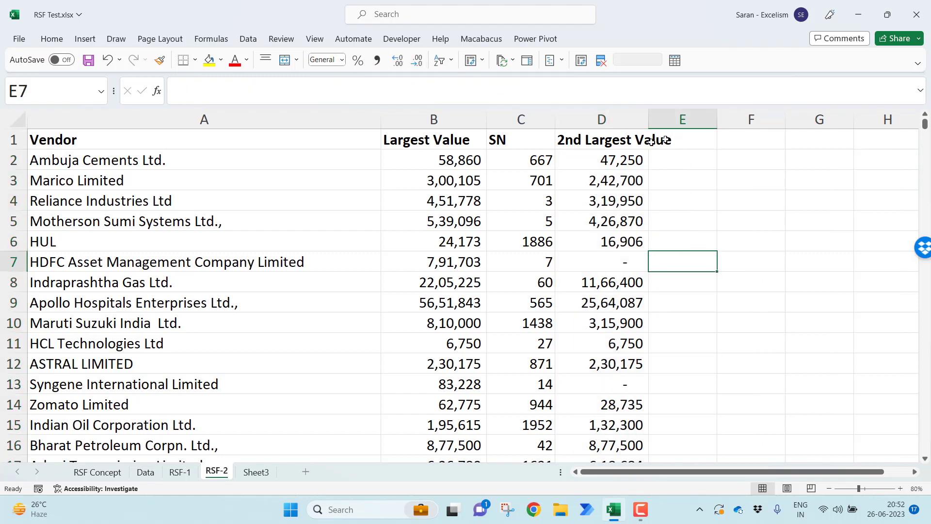
{"action": "double_click", "coordinate": [649, 119]}
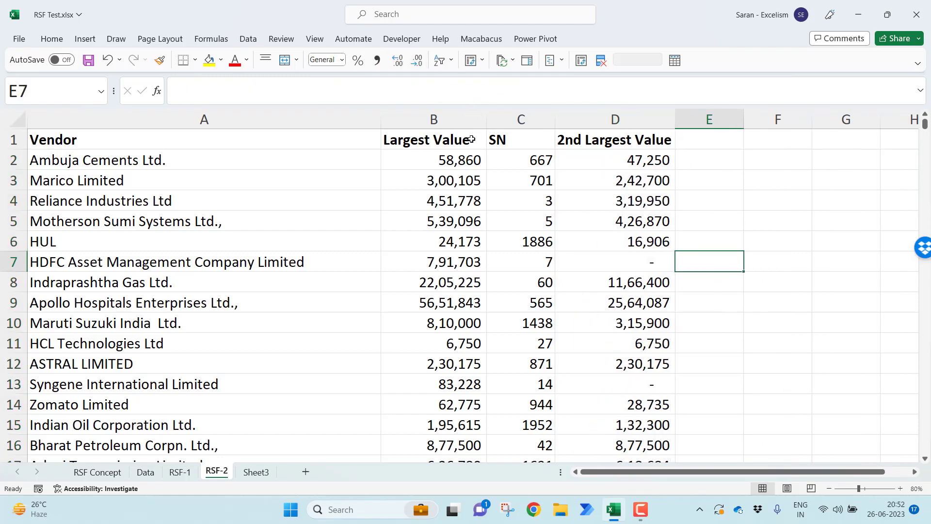
Add an RSF header in E1 and calculate the first vendor's factor in E2 as B2/D2
{"action": "left_click", "coordinate": [692, 139]}
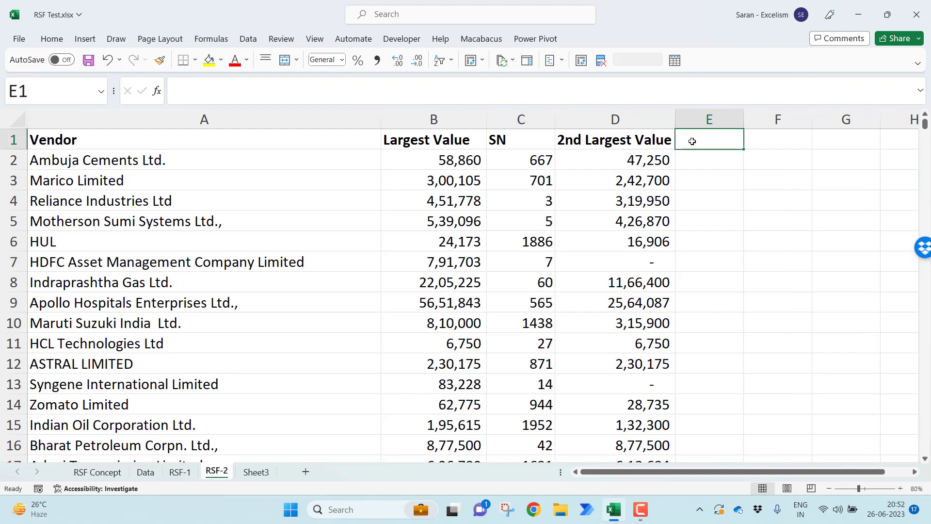
{"action": "type", "text": "RSF"}
{"action": "key", "text": "Return"}
{"action": "type", "text": "="}
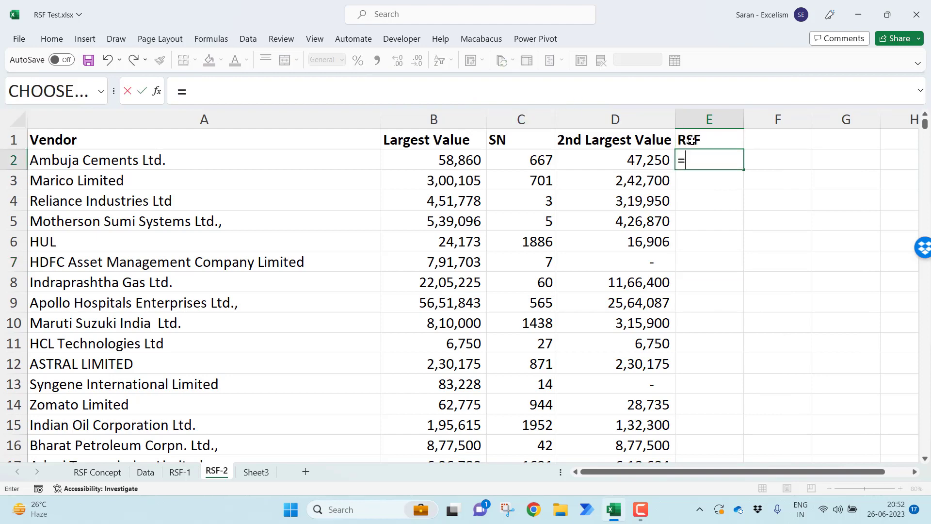
{"action": "key", "text": "Left"}
{"action": "key", "text": "Left"}
{"action": "key", "text": "Left"}
{"action": "type", "text": "/"}
{"action": "key", "text": "Left"}
{"action": "key", "text": "Return"}
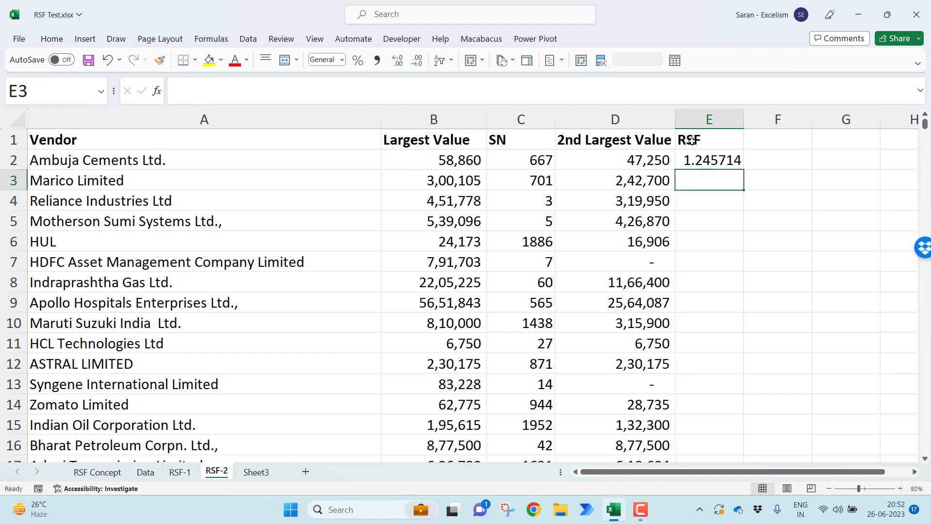
Fill the RSF formula in E2 down for all vendors and check the row 7 result
{"action": "left_click", "coordinate": [727, 158]}
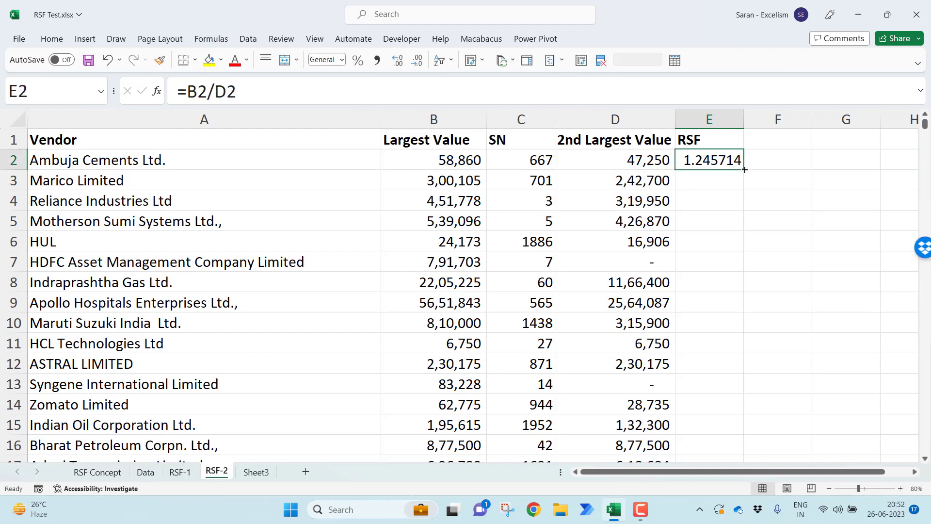
{"action": "double_click", "coordinate": [745, 169]}
{"action": "left_click", "coordinate": [712, 268]}
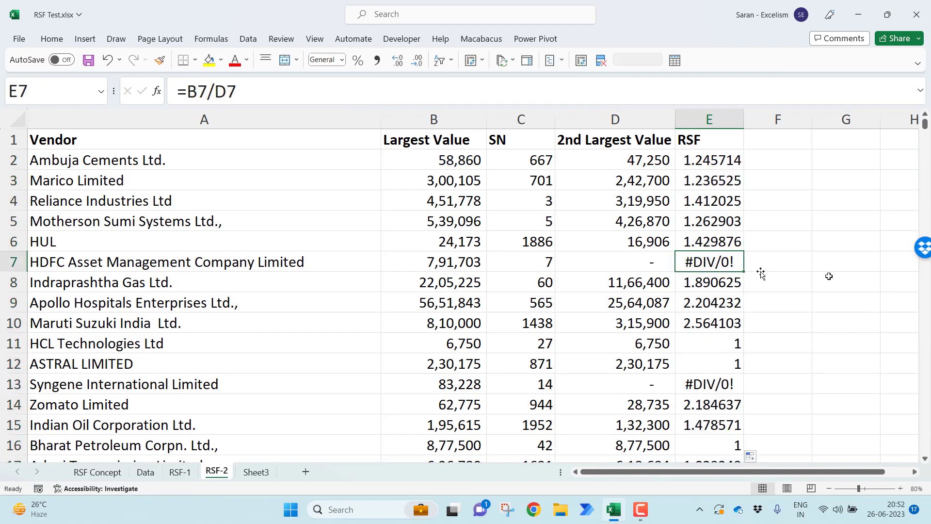
{"action": "key", "text": "ctrl+Up"}
{"action": "key", "text": "Down"}
{"action": "key", "text": "Down"}
{"action": "key", "text": "Down"}
{"action": "key", "text": "Down"}
{"action": "key", "text": "Down"}
{"action": "key", "text": "Down"}
{"action": "key", "text": "Left"}
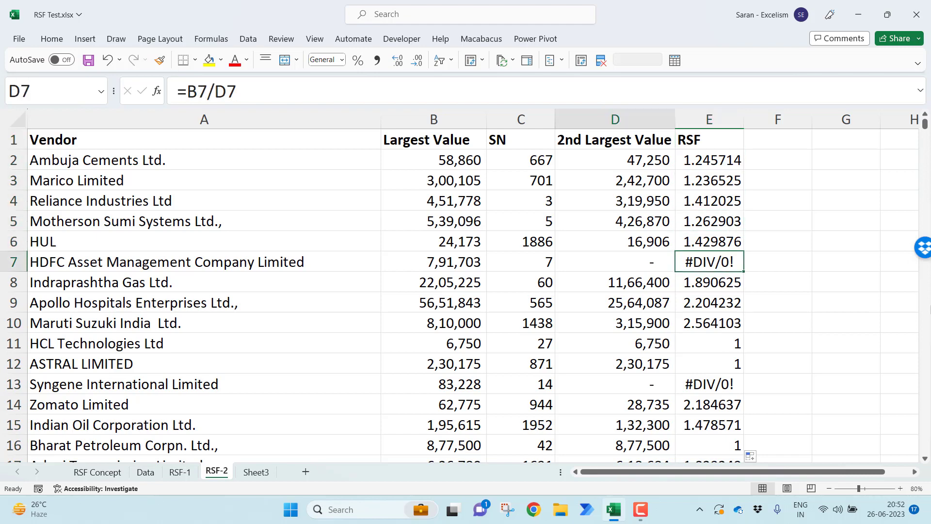
Wrap the RSF formula in E2 in IFERROR so it reads =IFERROR(B2/D2,1)
{"action": "key", "text": "Right"}
{"action": "key", "text": "ctrl+Up"}
{"action": "key", "text": "Down"}
{"action": "key", "text": "F2"}
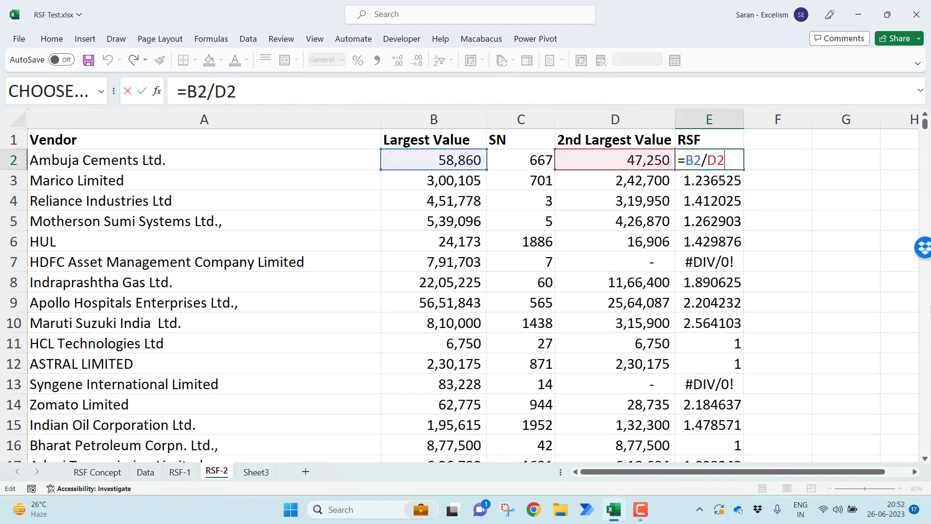
{"action": "key", "text": "Home"}
{"action": "key", "text": "Right"}
{"action": "type", "text": "if"}
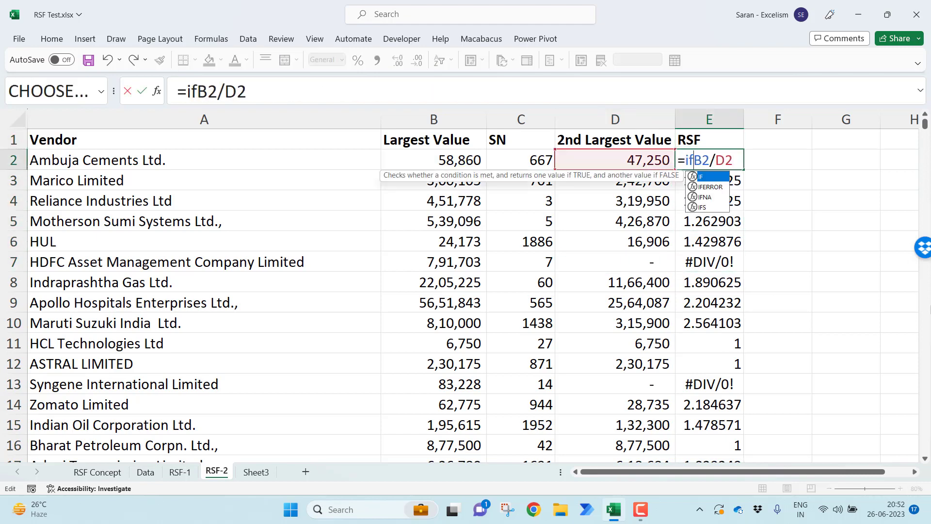
{"action": "key", "text": "Tab"}
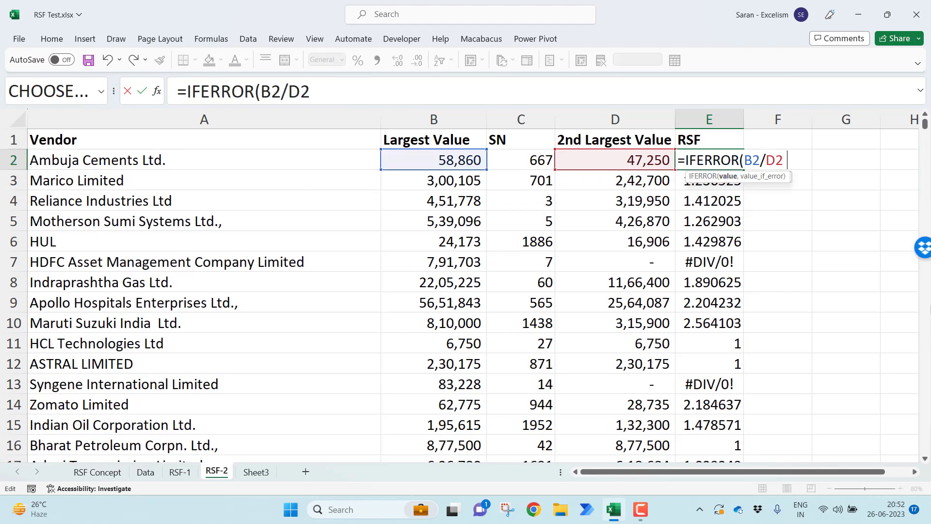
{"action": "type", "text": ",1)"}
{"action": "key", "text": "Return"}
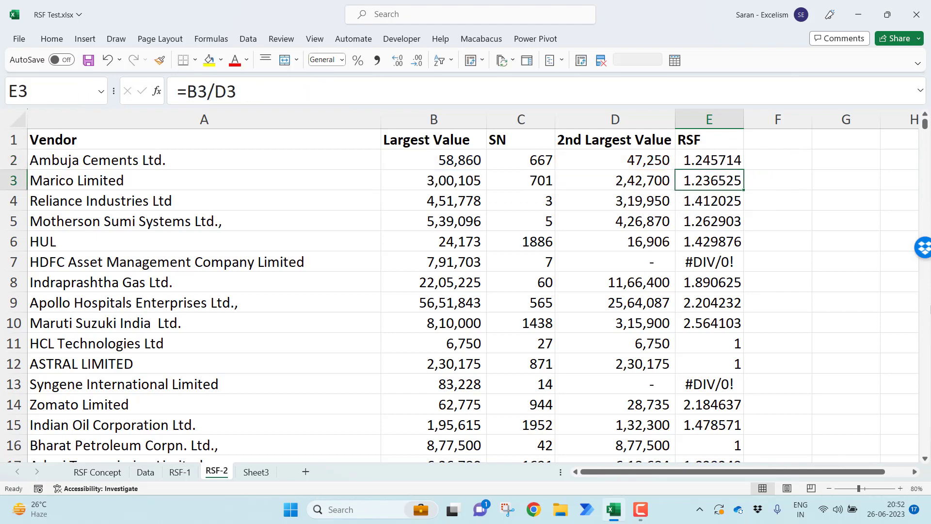
Fill the IFERROR formula in E2 down the RSF column for all vendors
{"action": "left_click", "coordinate": [709, 165]}
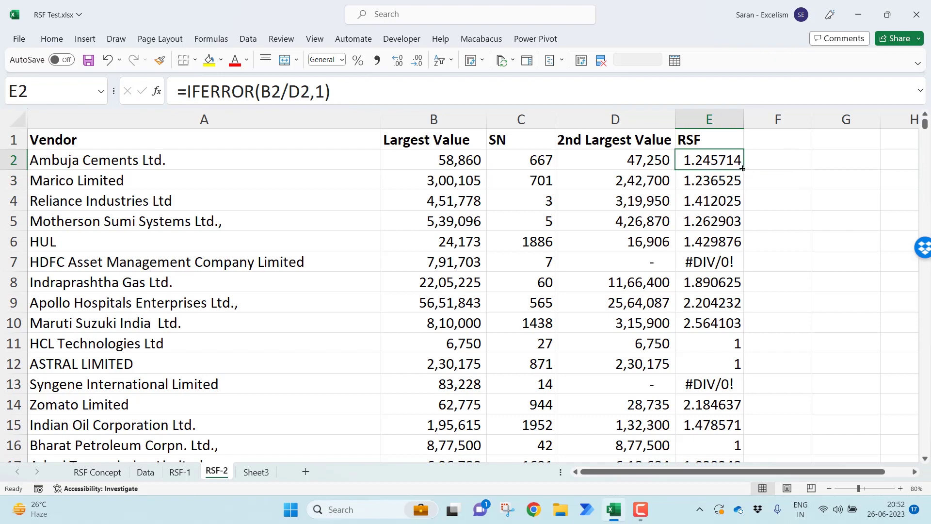
{"action": "double_click", "coordinate": [742, 168]}
{"action": "left_click", "coordinate": [719, 265]}
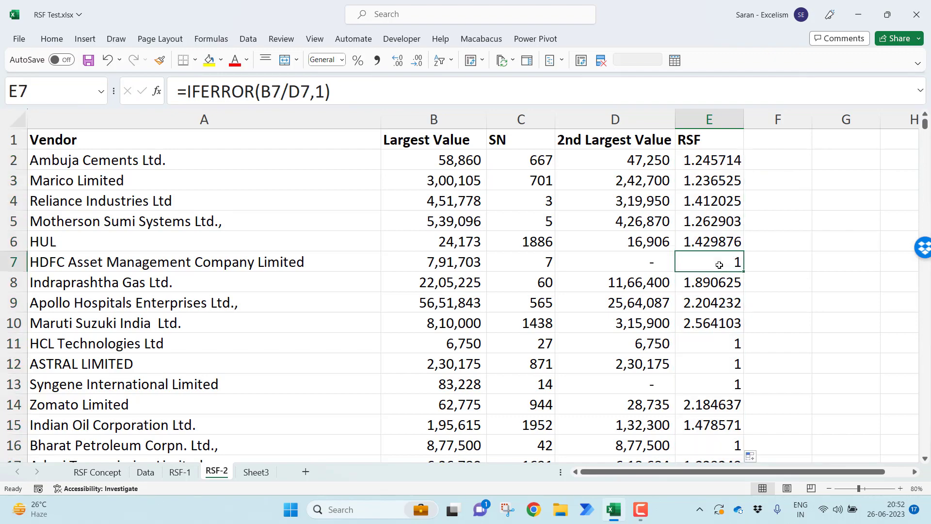
Add filters to the header row of the whole vendor table on RSF-2
{"action": "key", "text": "ctrl+Up"}
{"action": "key", "text": "ctrl+Left"}
{"action": "key", "text": "ctrl+shift+Right"}
{"action": "key", "text": "ctrl+shift+Down"}
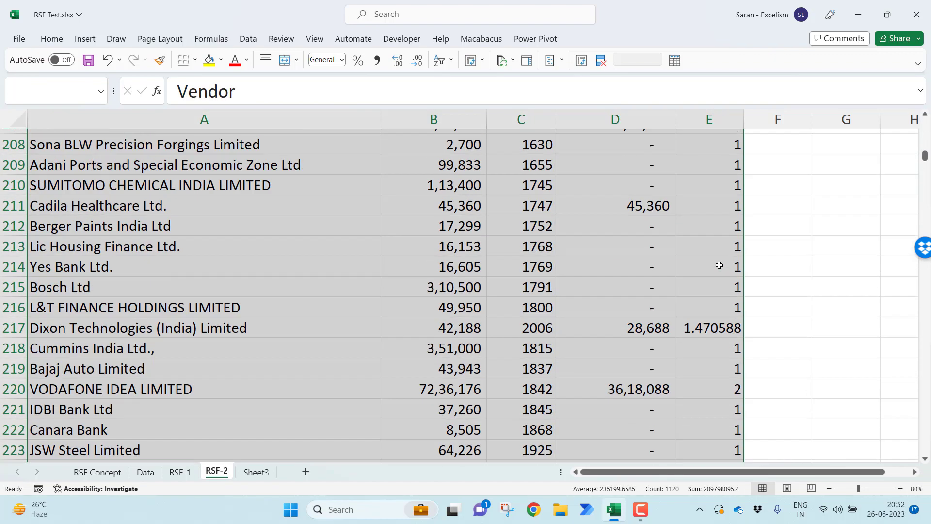
{"action": "key", "text": "alt+d"}
{"action": "key", "text": "f"}
{"action": "key", "text": "f"}
Filter the RSF column on RSF-2 to values greater than 10 and select the filtered factors
{"action": "key", "text": "Right"}
{"action": "key", "text": "Right"}
{"action": "key", "text": "Right"}
{"action": "key", "text": "Right"}
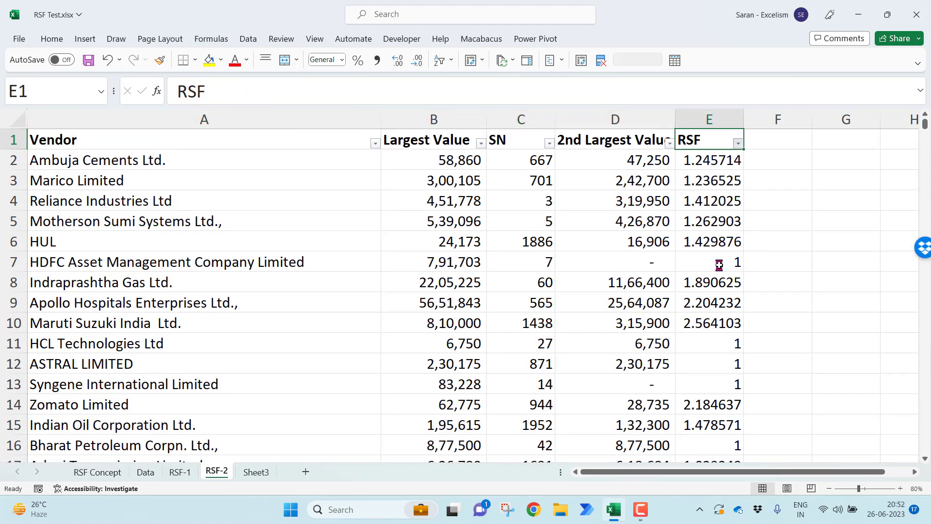
{"action": "key", "text": "alt+Down"}
{"action": "key", "text": "Down"}
{"action": "key", "text": "Down"}
{"action": "key", "text": "Down"}
{"action": "key", "text": "Down"}
{"action": "key", "text": "Down"}
{"action": "key", "text": "Right"}
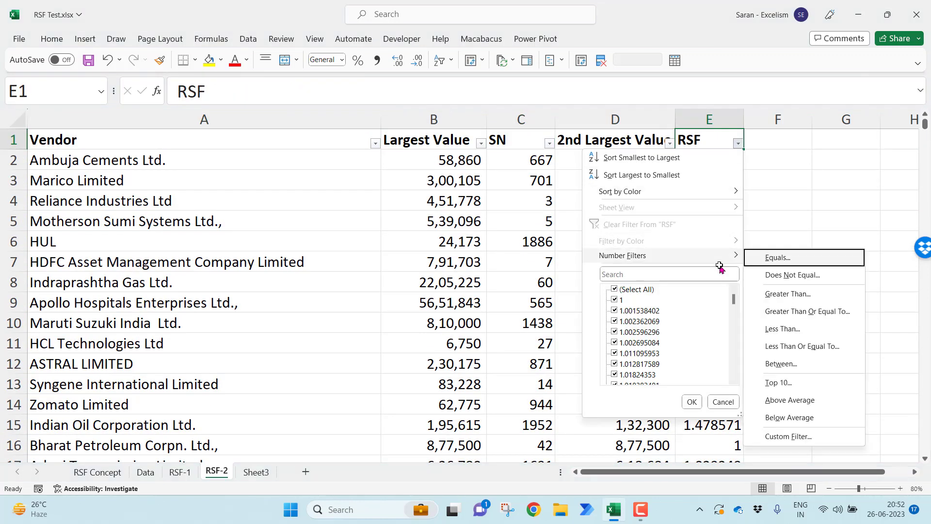
{"action": "type", "text": "g"}
{"action": "type", "text": "10"}
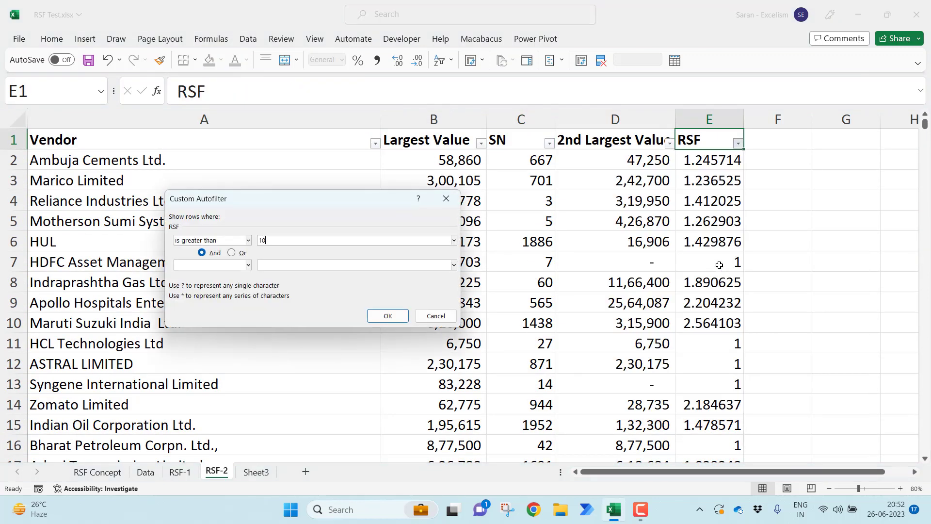
{"action": "key", "text": "Return"}
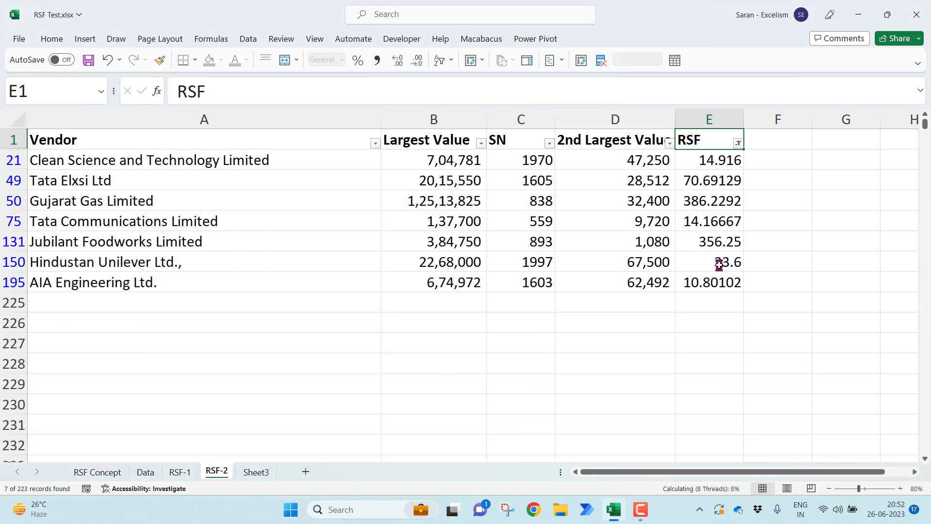
{"action": "key", "text": "Down"}
{"action": "key", "text": "ctrl+shift+Down"}
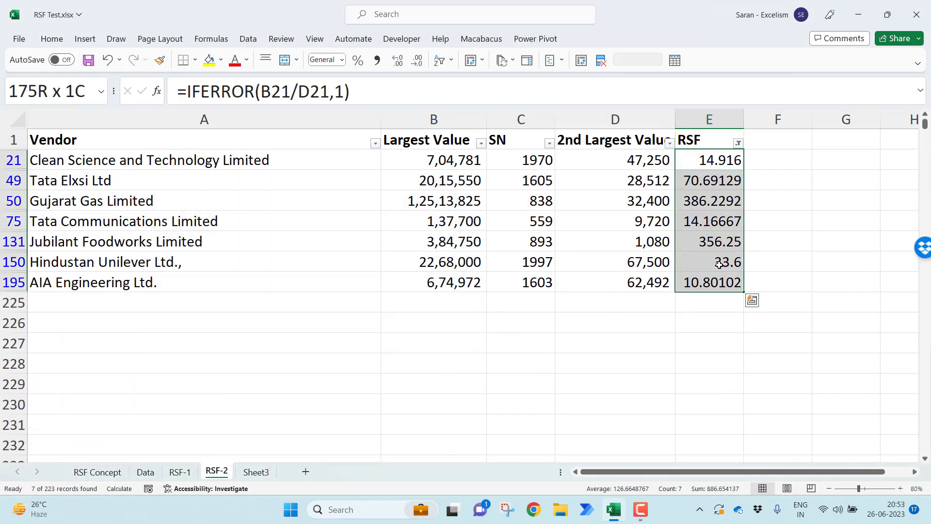
Filter the RSF column on the RSF-1 sheet to values greater than 10
{"action": "key", "text": "ctrl+Page_Up"}
{"action": "key", "text": "ctrl+Page_Up"}
{"action": "key", "text": "ctrl+Page_Up"}
{"action": "key", "text": "ctrl+Page_Down"}
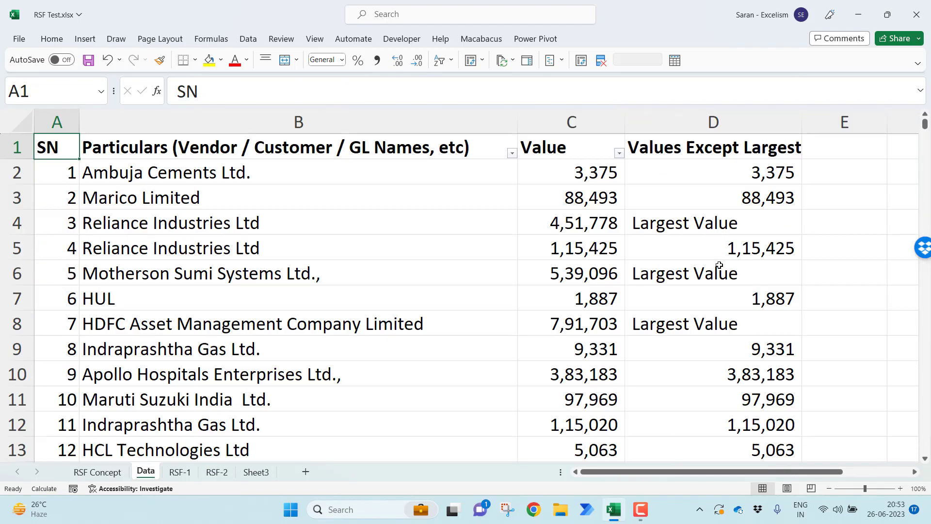
{"action": "key", "text": "ctrl+Page_Down"}
{"action": "key", "text": "Right"}
{"action": "key", "text": "Left"}
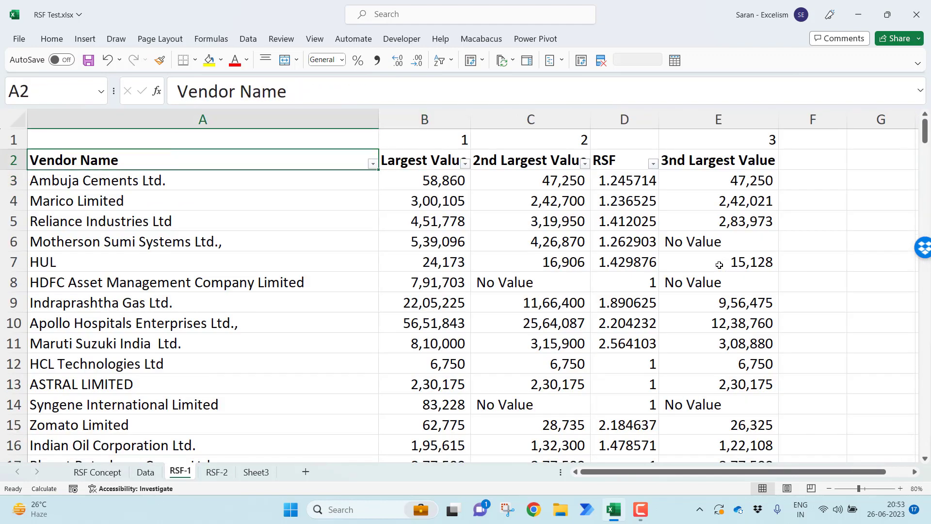
{"action": "key", "text": "Right"}
{"action": "key", "text": "Right"}
{"action": "key", "text": "Right"}
{"action": "key", "text": "alt+Down"}
{"action": "key", "text": "e"}
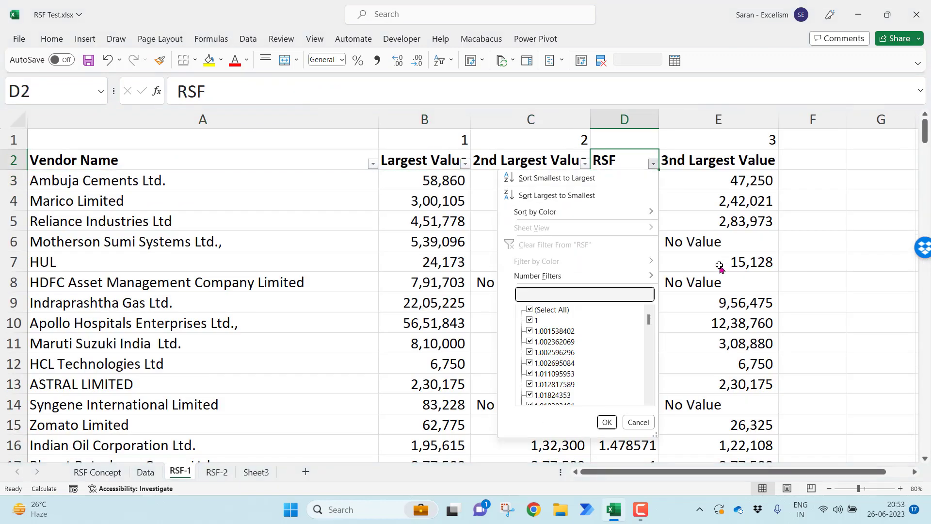
{"action": "key", "text": "Up"}
{"action": "key", "text": "Right"}
{"action": "key", "text": "Down"}
{"action": "key", "text": "Down"}
{"action": "key", "text": "Return"}
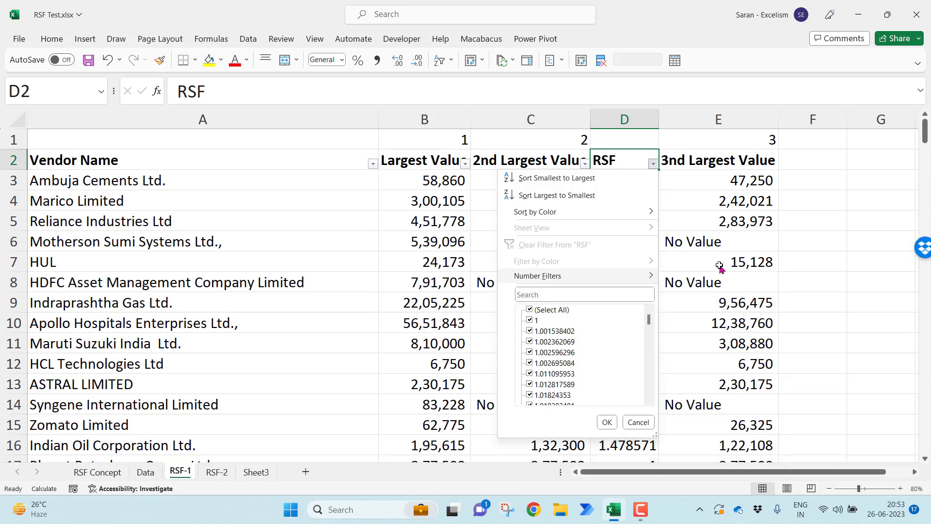
{"action": "type", "text": "10"}
{"action": "key", "text": "Return"}
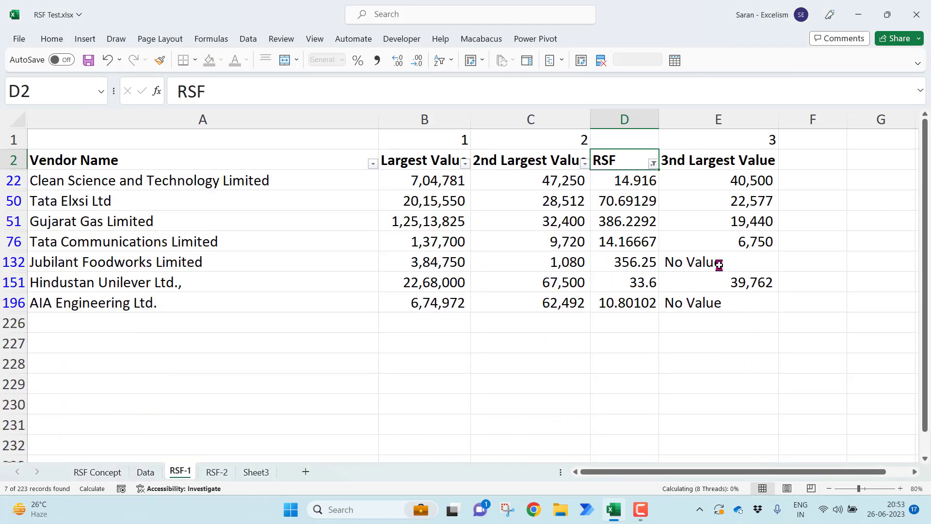
Compare the filtered vendors on RSF-1 with those on RSF-2, then view the pivot table on Sheet3
{"action": "key", "text": "Down"}
{"action": "key", "text": "ctrl+Page_Down"}
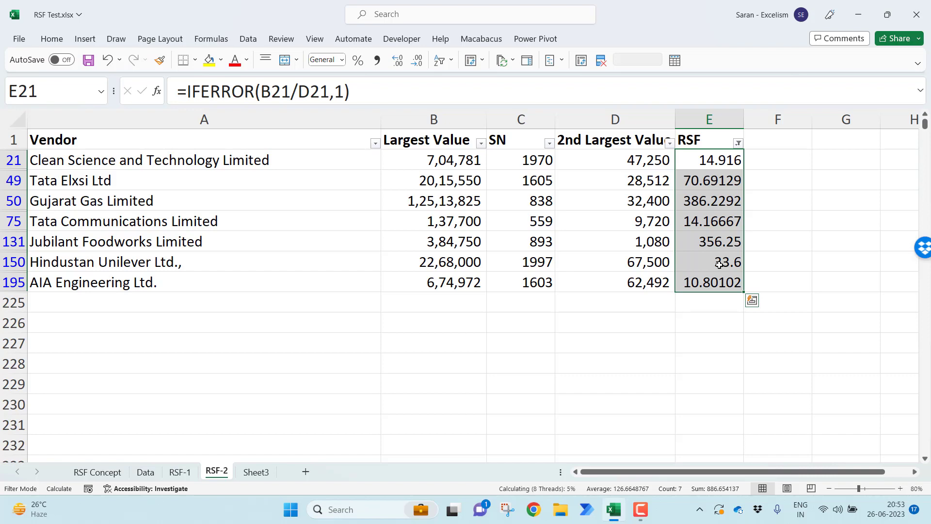
{"action": "left_click", "coordinate": [606, 154]}
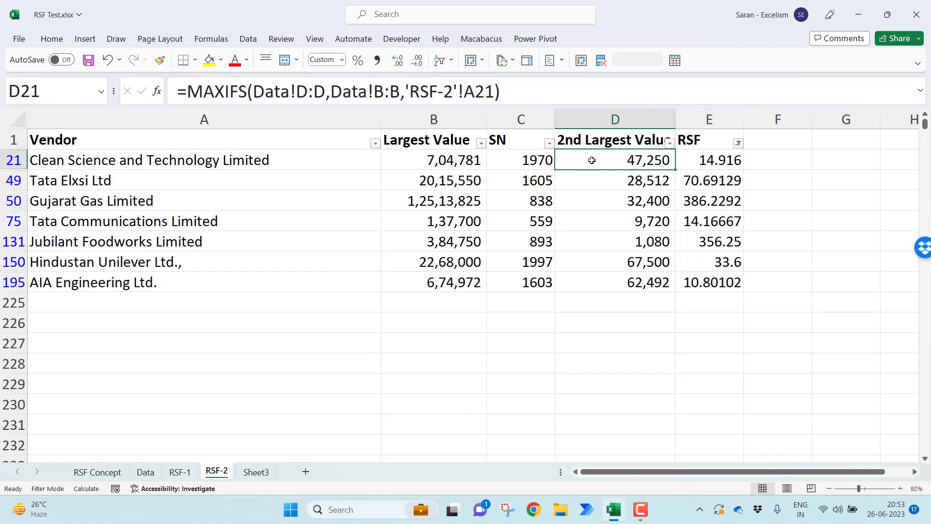
{"action": "left_click", "coordinate": [264, 472]}
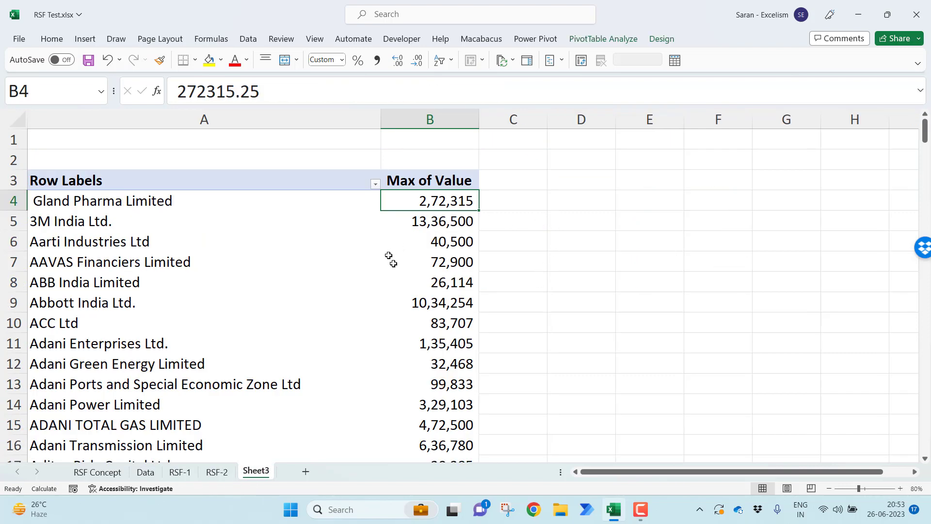
Create a PivotTable on a new worksheet from the full data range A to D of the Data sheet
{"action": "left_click", "coordinate": [144, 472]}
{"action": "key", "text": "ctrl+shift+Right"}
{"action": "key", "text": "ctrl+shift+Down"}
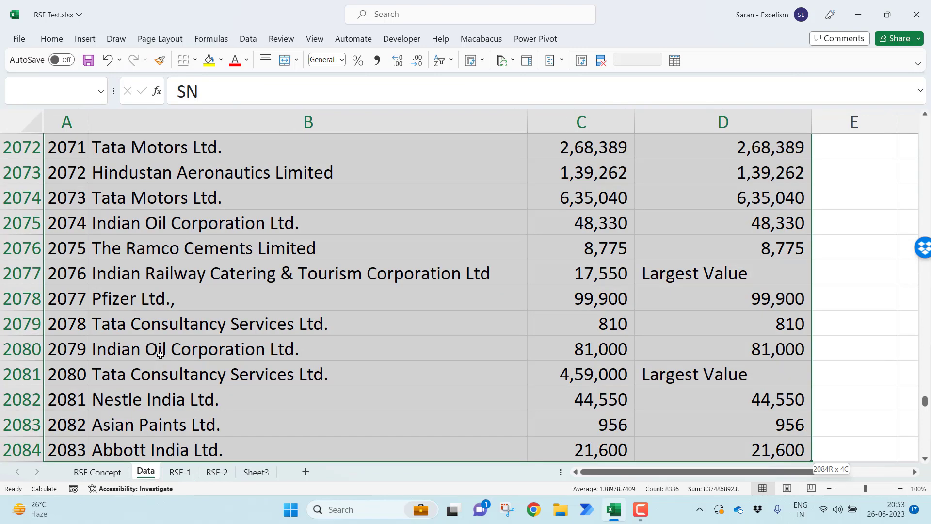
{"action": "key", "text": "alt+d"}
{"action": "key", "text": "p"}
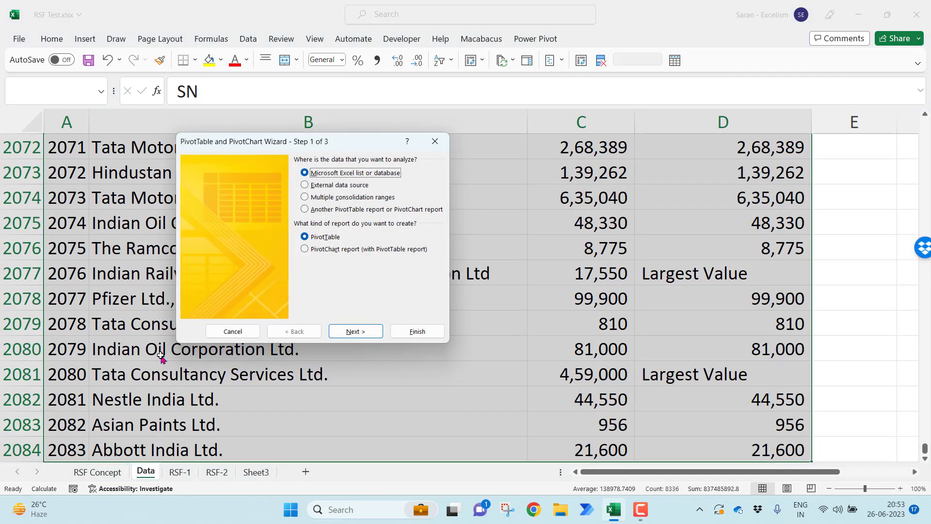
{"action": "key", "text": "Return"}
{"action": "key", "text": "Return"}
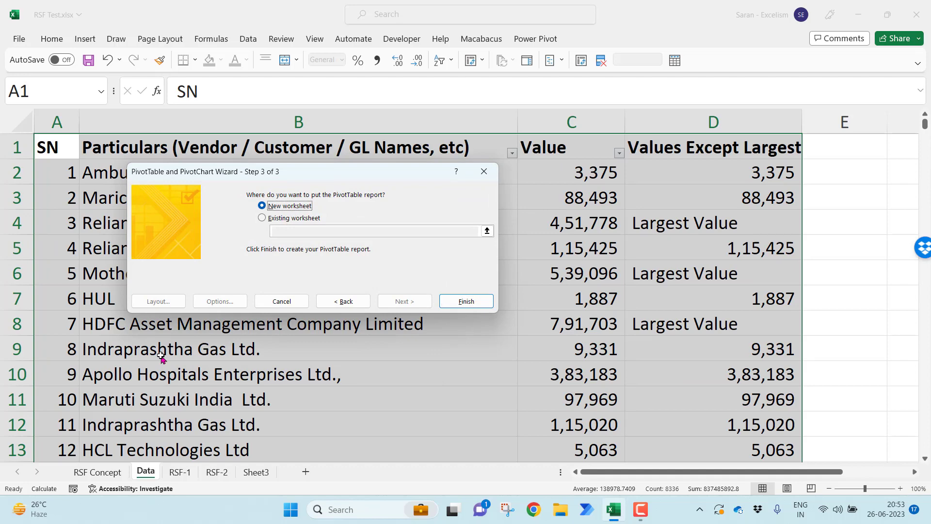
{"action": "key", "text": "Return"}
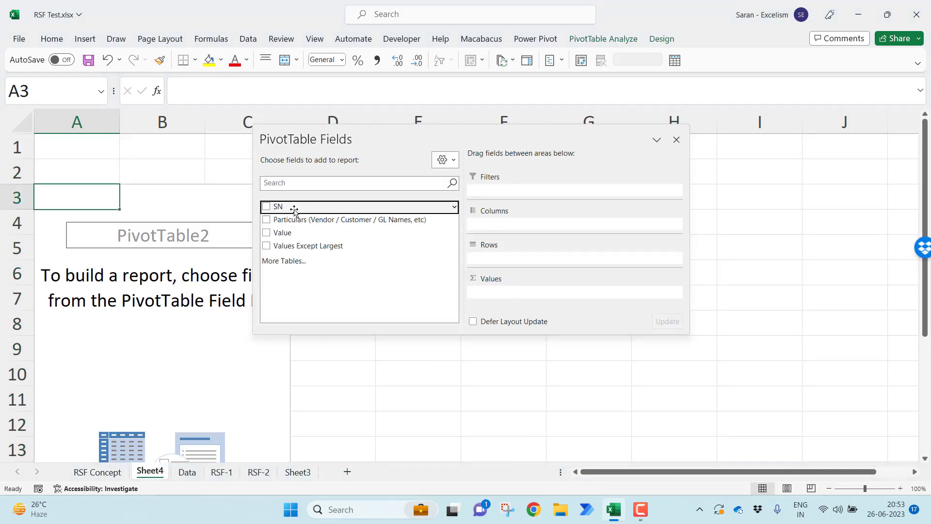
Add Particulars to the pivot rows and Values Except Largest to its values, and close the field list
{"action": "left_click_drag", "start_coordinate": [300, 210], "coordinate": [514, 254]}
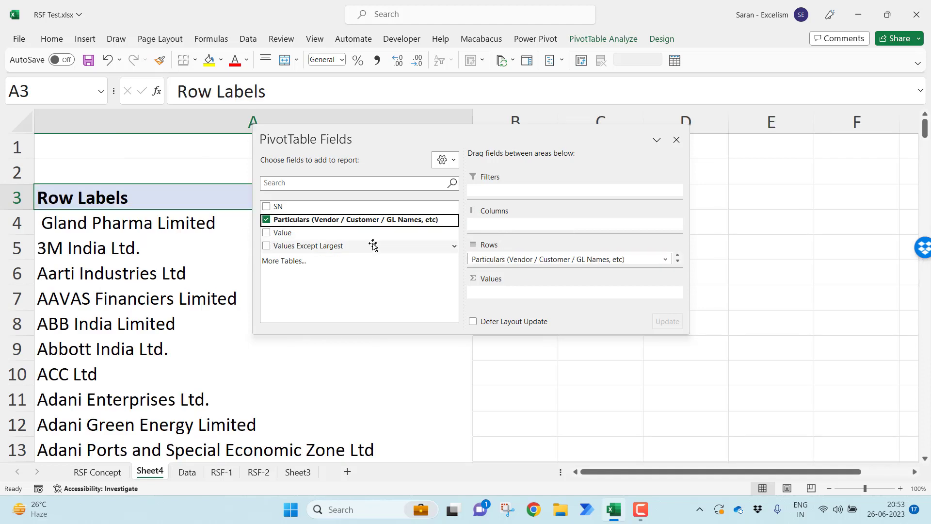
{"action": "left_click_drag", "start_coordinate": [374, 246], "coordinate": [563, 298]}
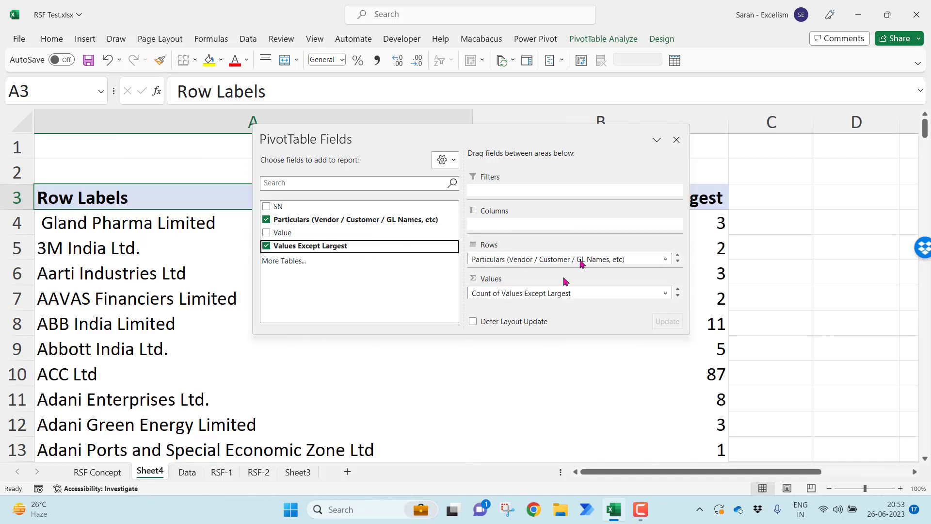
{"action": "left_click", "coordinate": [675, 140]}
Summarize the pivot's Values Except Largest field by Max
{"action": "left_click", "coordinate": [605, 229]}
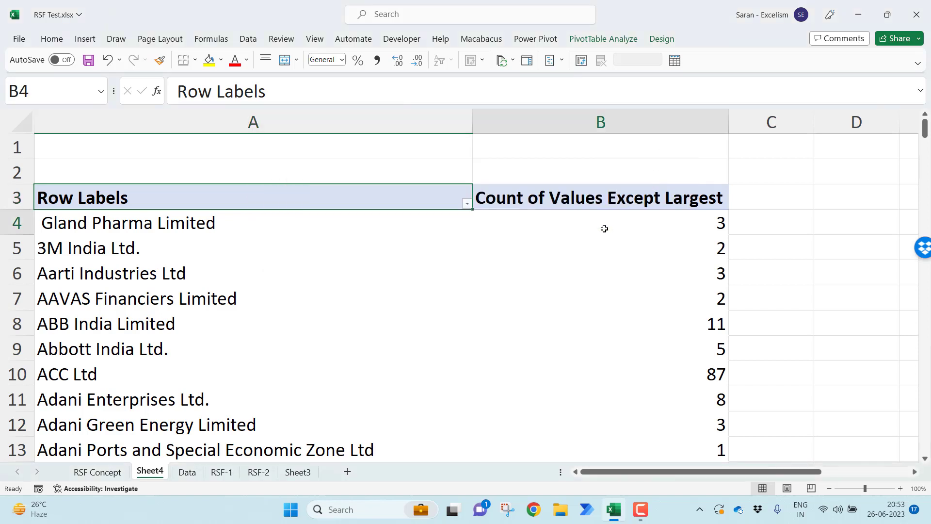
{"action": "right_click", "coordinate": [605, 229]}
{"action": "mouse_move", "coordinate": [708, 370]}
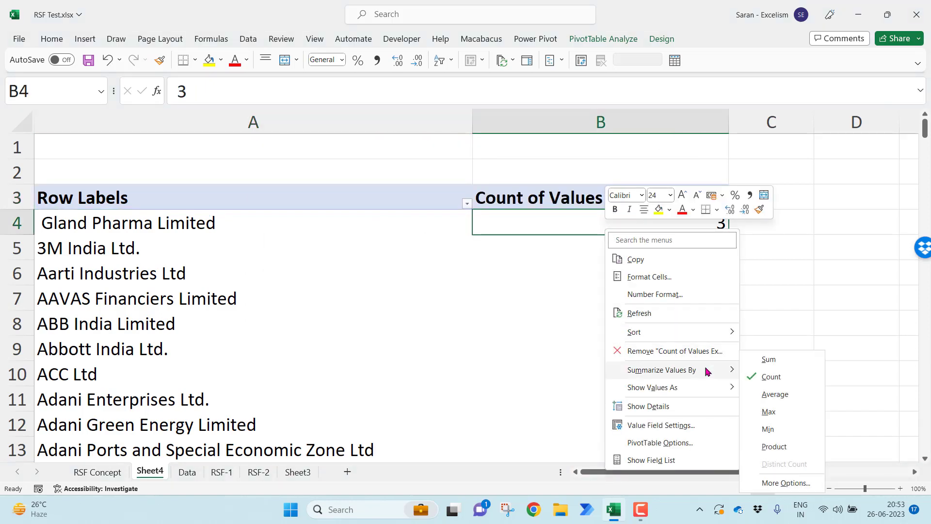
{"action": "left_click", "coordinate": [799, 411]}
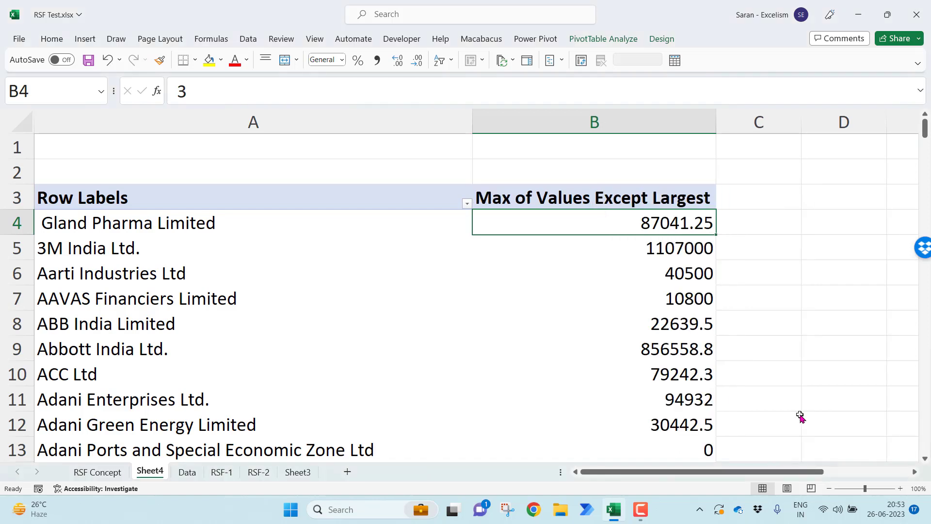
Format pivot column B with thousands separators and no decimals, and return to the RSF-2 sheet
{"action": "left_click", "coordinate": [534, 122]}
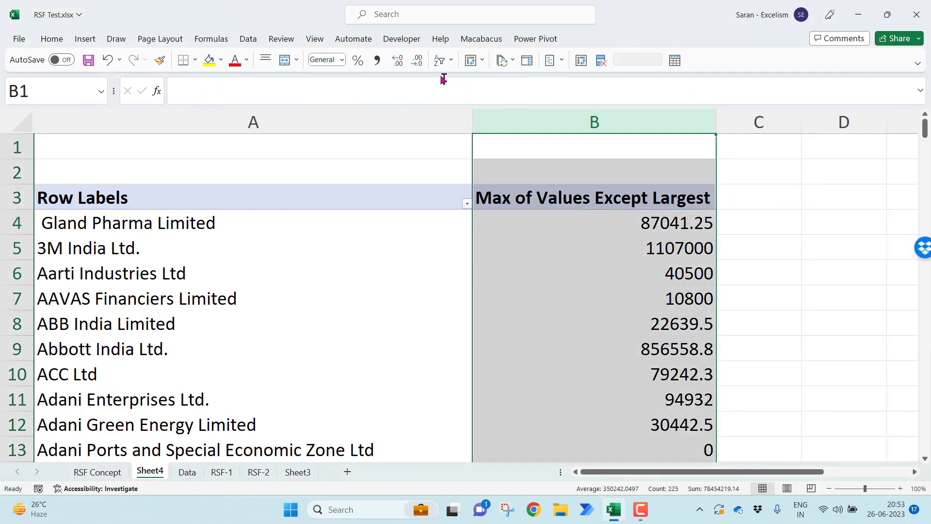
{"action": "left_click", "coordinate": [374, 64]}
{"action": "left_click", "coordinate": [415, 62]}
{"action": "left_click", "coordinate": [415, 63]}
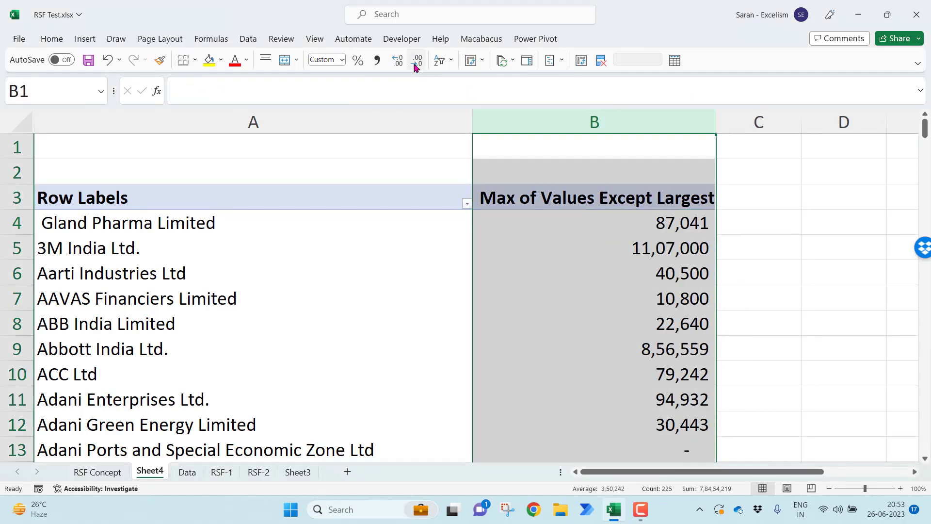
{"action": "left_click", "coordinate": [403, 338]}
{"action": "left_click", "coordinate": [258, 472]}
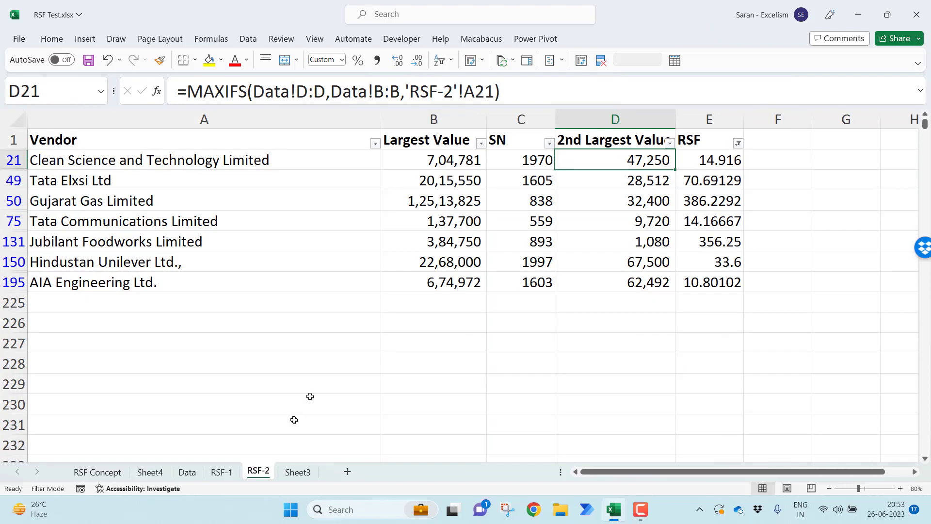
Move the Sheet4 pivot sheet to the end of the workbook, directly after Sheet3
{"action": "left_click", "coordinate": [156, 473]}
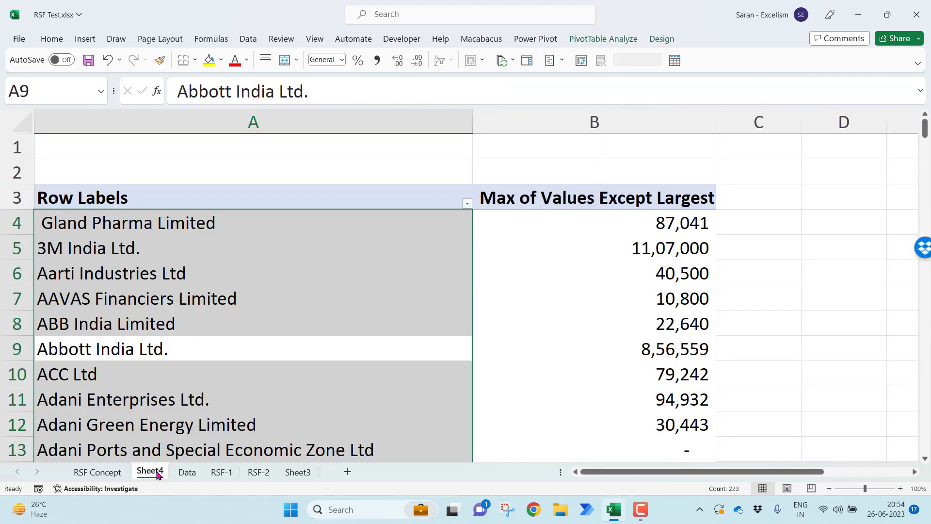
{"action": "key", "text": "ctrl+Up"}
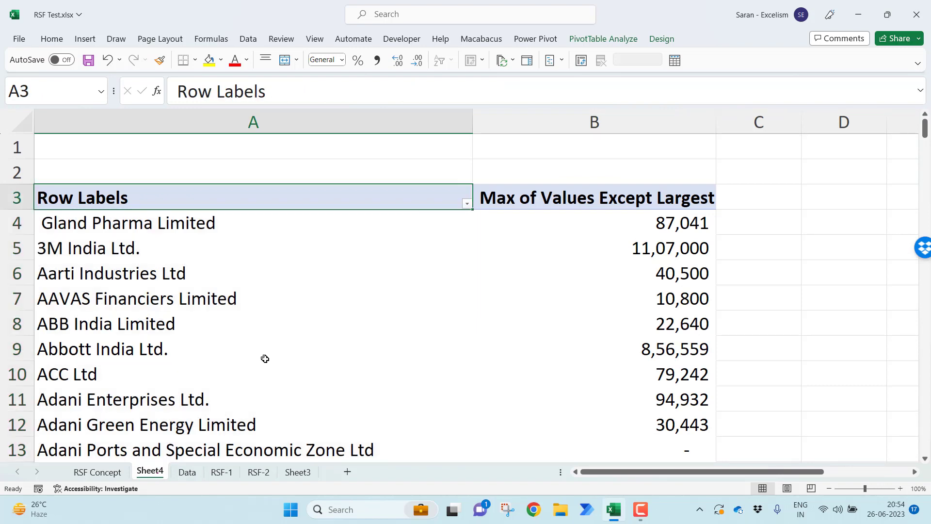
{"action": "key", "text": "Down"}
{"action": "key", "text": "Down"}
{"action": "key", "text": "Down"}
{"action": "key", "text": "Down"}
{"action": "key", "text": "Down"}
{"action": "key", "text": "Down"}
{"action": "left_click_drag", "start_coordinate": [167, 463], "coordinate": [316, 469]}
Compare the Max of Value pivot on Sheet3 with the Max of Values Except Largest pivot on Sheet4
{"action": "left_click", "coordinate": [266, 469]}
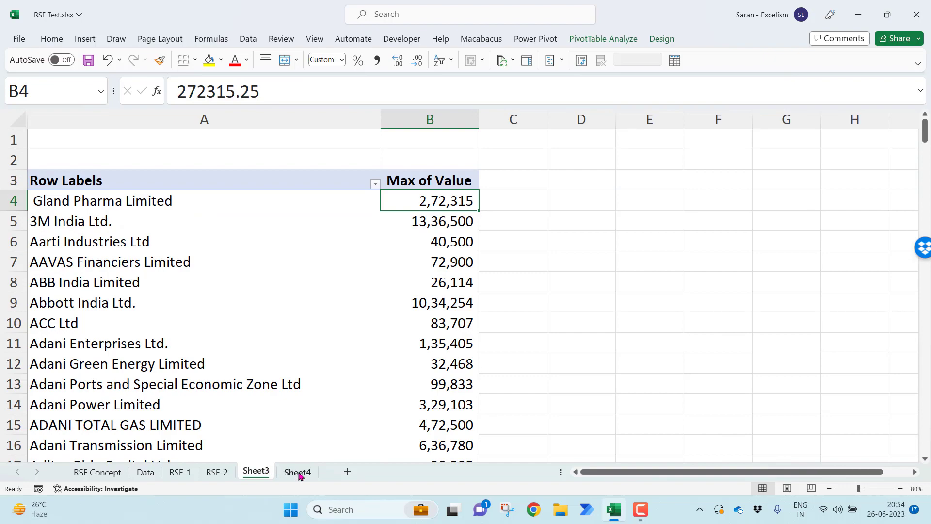
{"action": "left_click", "coordinate": [297, 471]}
{"action": "left_click", "coordinate": [262, 470]}
{"action": "left_click", "coordinate": [291, 471]}
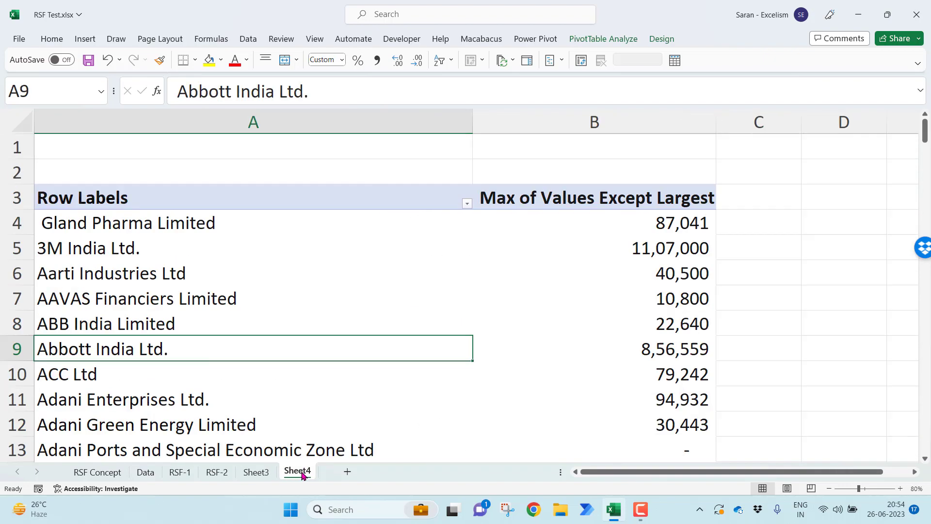
{"action": "left_click", "coordinate": [256, 471]}
{"action": "left_click", "coordinate": [292, 473]}
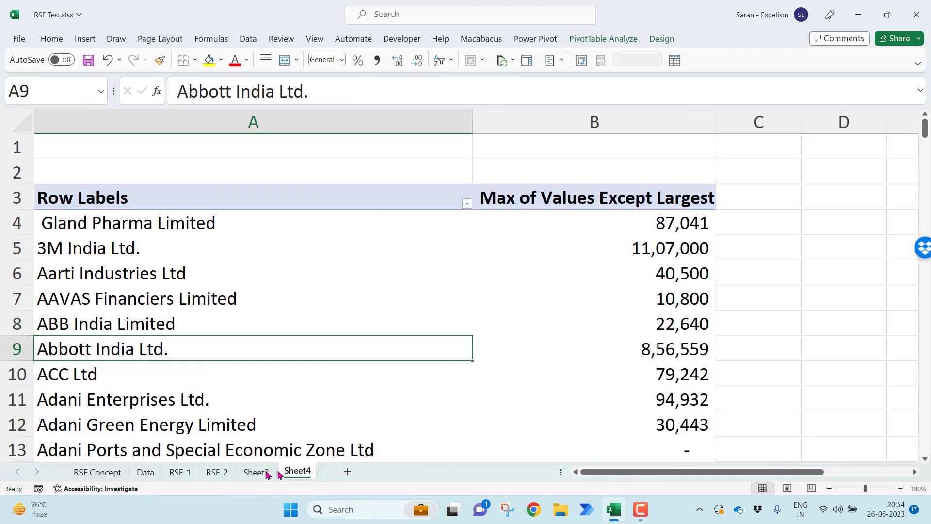
{"action": "left_click", "coordinate": [259, 472]}
Clear the RSF filter on the RSF-2 sheet to show all vendors, and save the workbook
{"action": "left_click", "coordinate": [214, 472]}
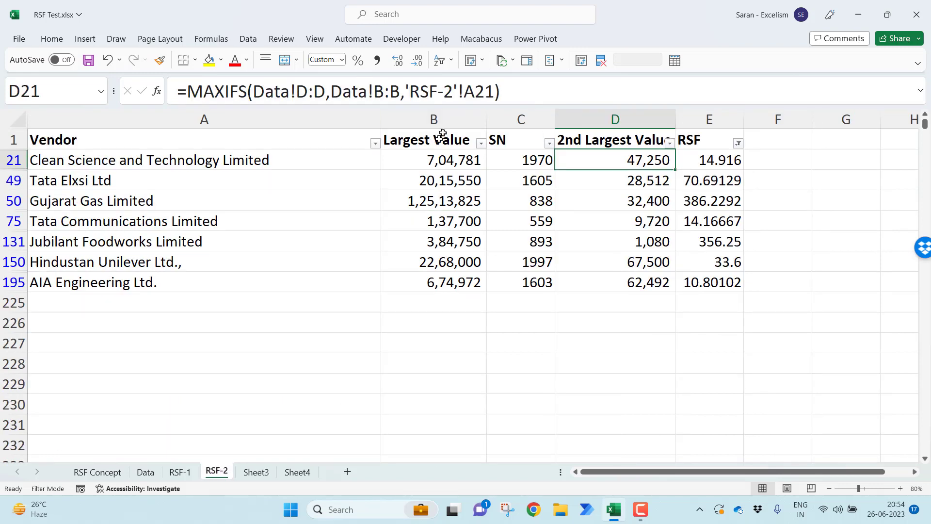
{"action": "key", "text": "ctrl+Up"}
{"action": "key", "text": "alt+d"}
{"action": "key", "text": "f"}
{"action": "key", "text": "s"}
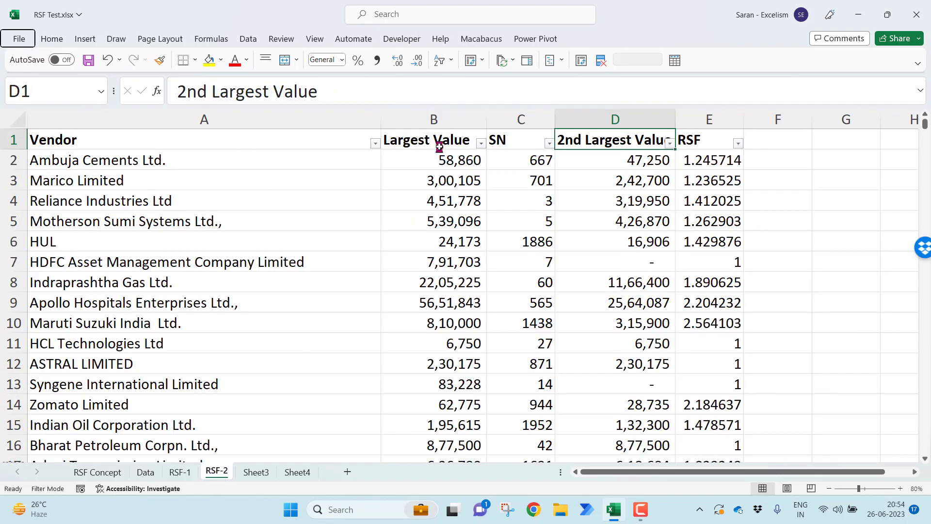
{"action": "key", "text": "Down"}
{"action": "key", "text": "ctrl+s"}
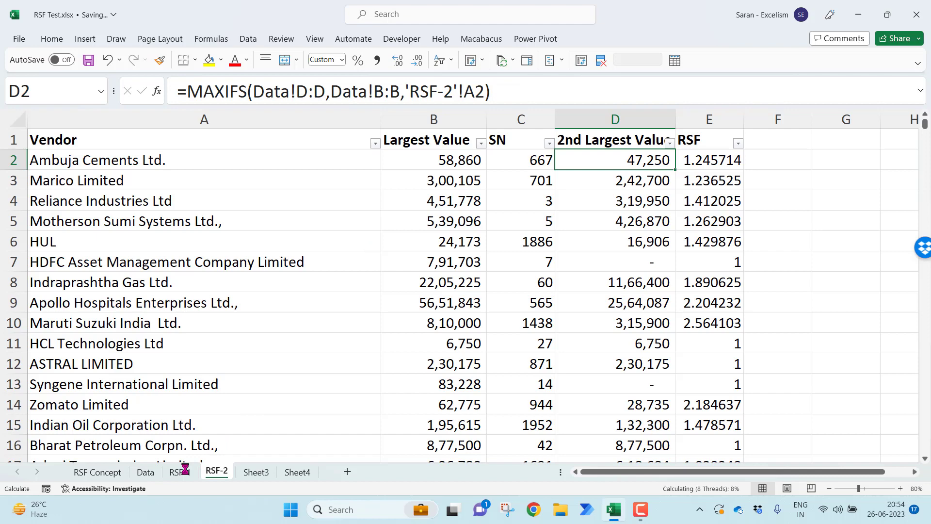
Clear the RSF filter on the RSF-1 sheet to show all vendors, and save the workbook
{"action": "left_click", "coordinate": [186, 470]}
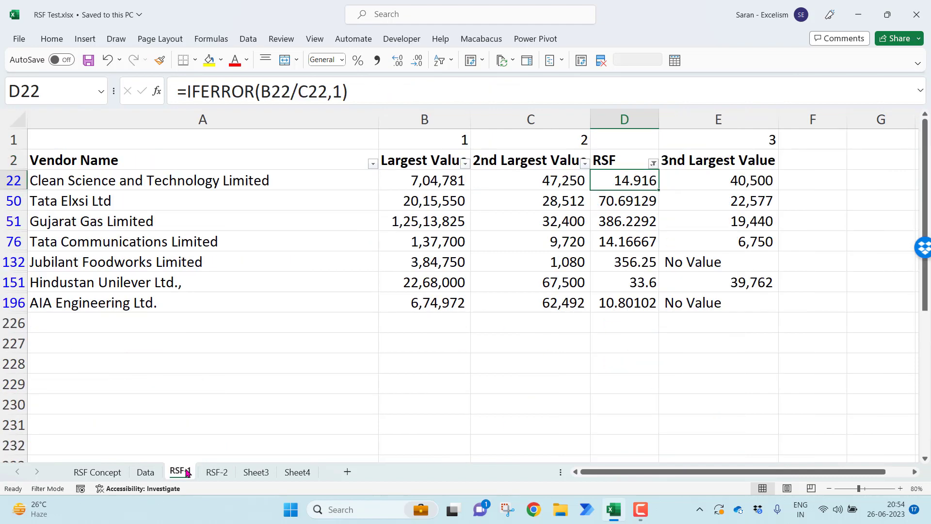
{"action": "left_click", "coordinate": [449, 182]}
{"action": "key", "text": "Up"}
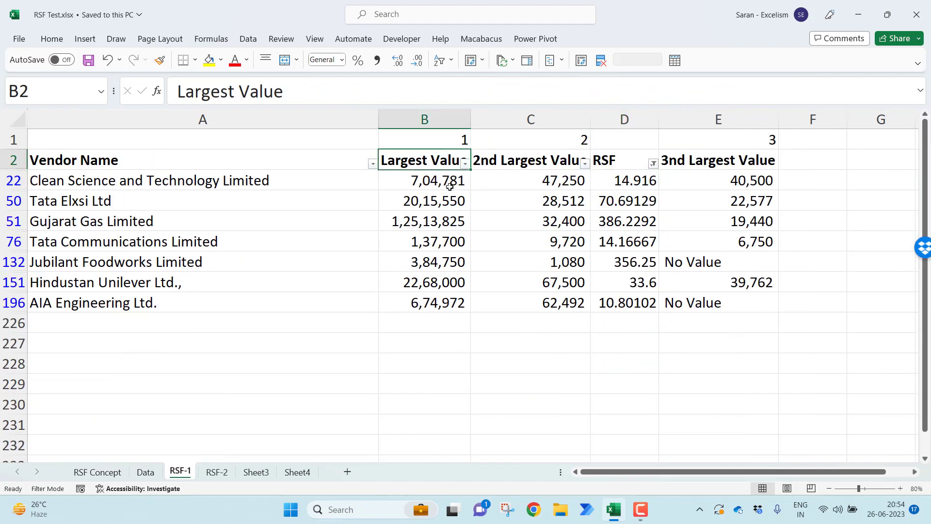
{"action": "key", "text": "alt+a"}
{"action": "key", "text": "c"}
{"action": "key", "text": "Down"}
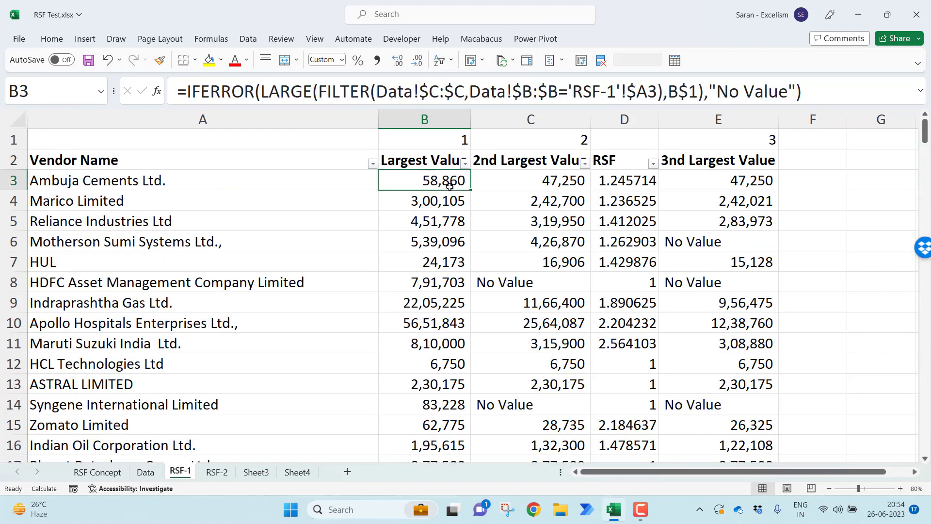
{"action": "key", "text": "ctrl+s"}
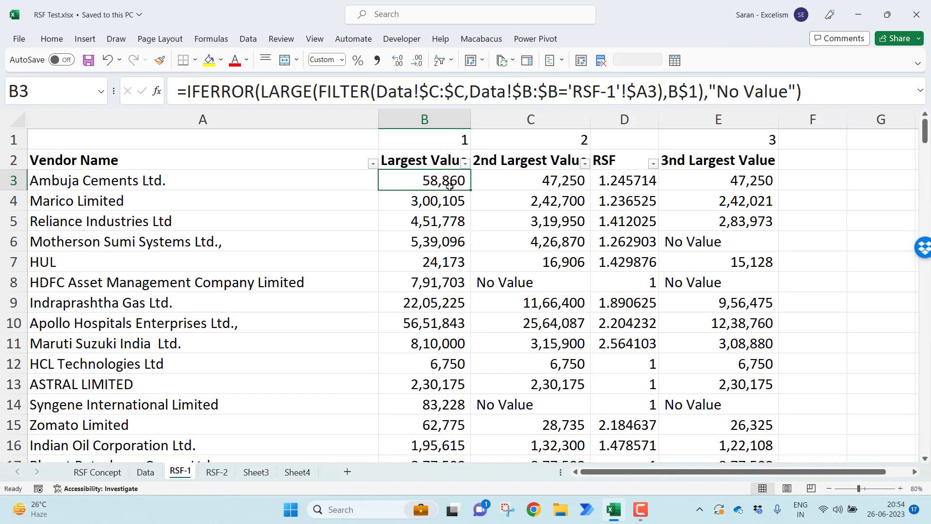
Insert a blank column between SN and 2nd Largest Value on the RSF-2 sheet
{"action": "left_click", "coordinate": [217, 472]}
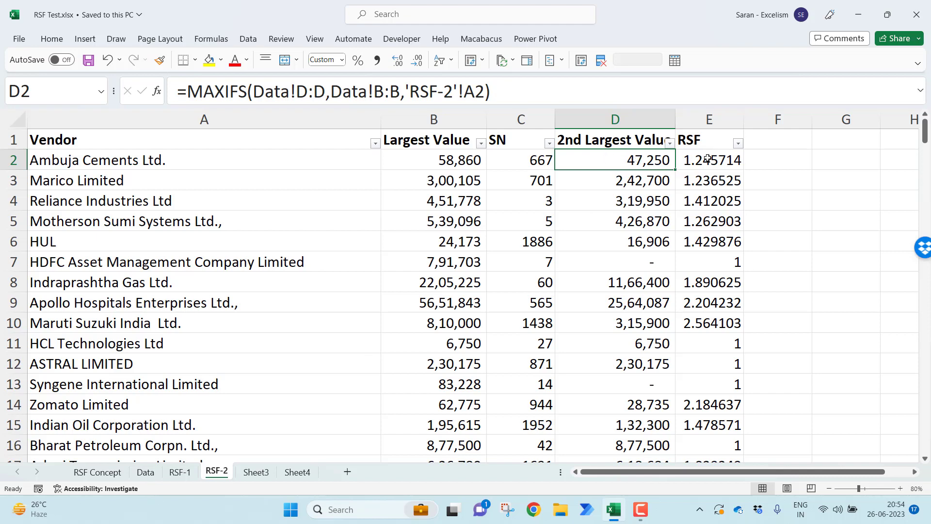
{"action": "left_click", "coordinate": [536, 163]}
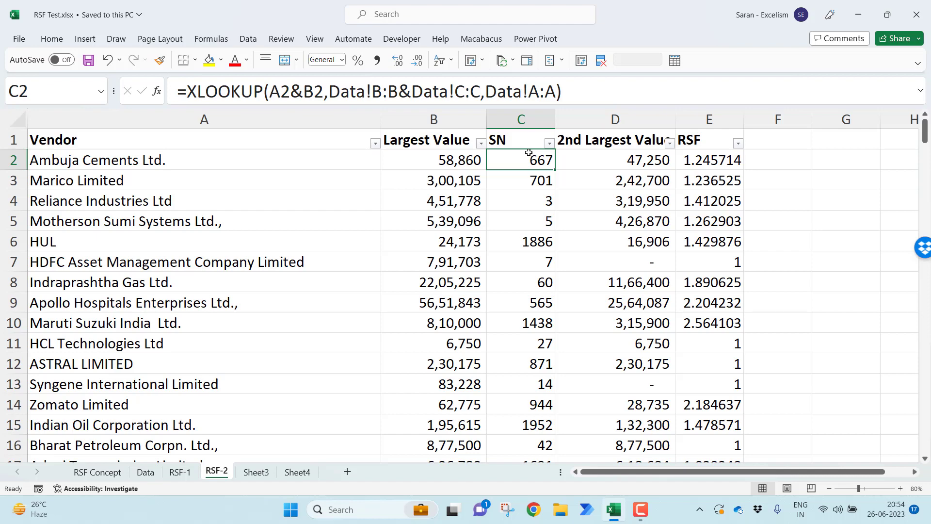
{"action": "left_click", "coordinate": [763, 144]}
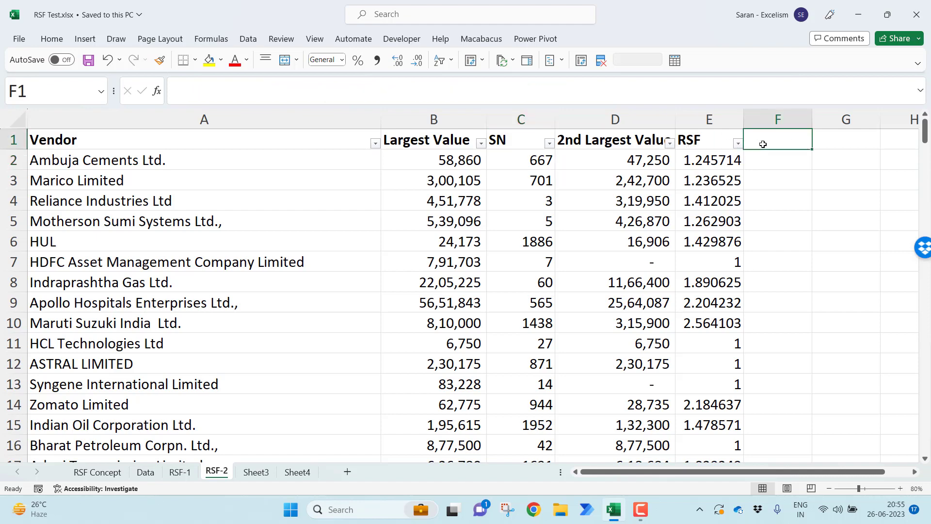
{"action": "left_click", "coordinate": [614, 119]}
{"action": "key", "text": "ctrl+shift+equal"}
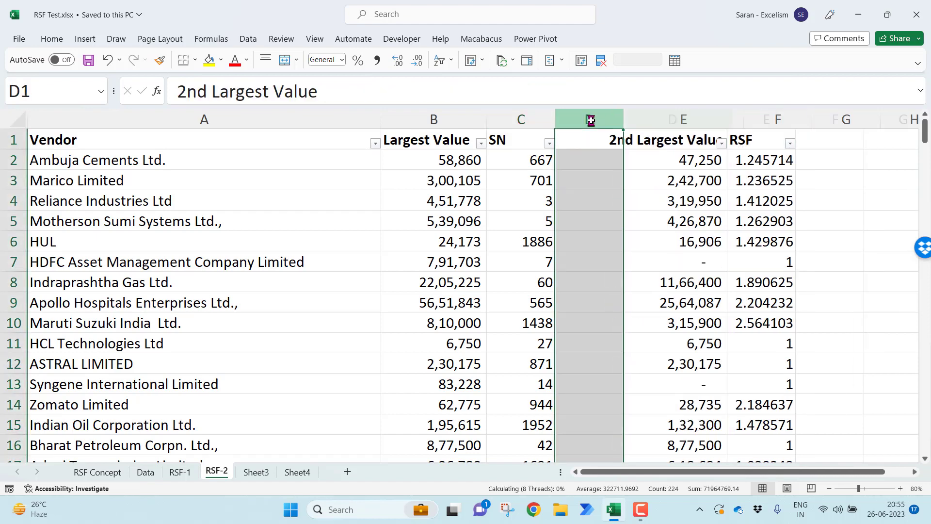
{"action": "key", "text": "Right"}
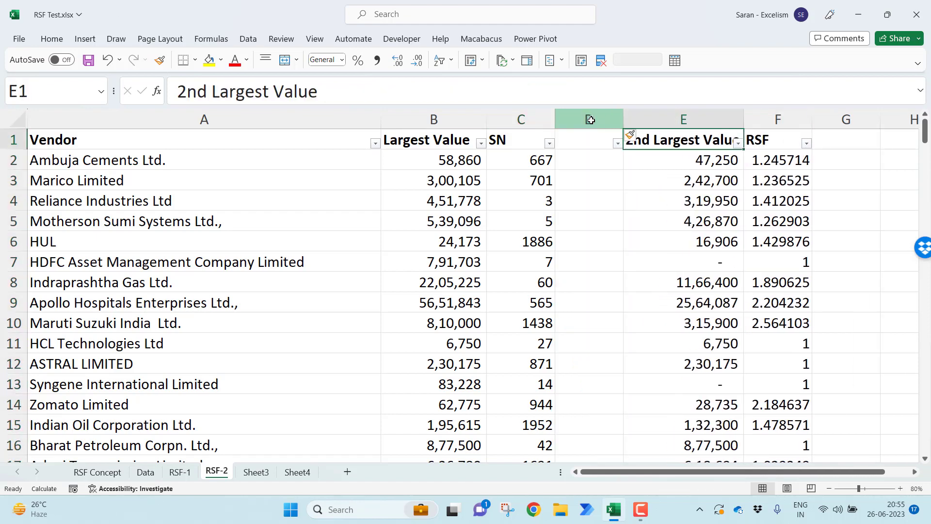
{"action": "key", "text": "Left"}
{"action": "key", "text": "Down"}
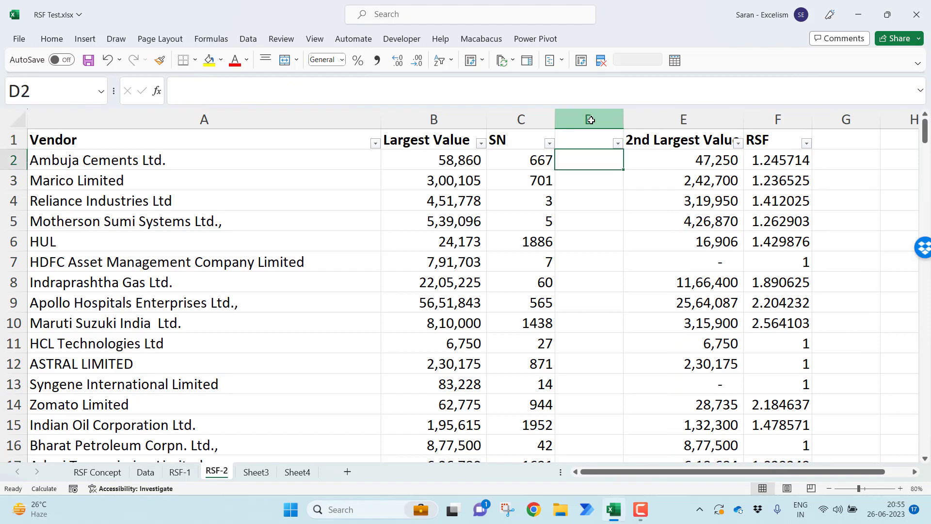
{"action": "type", "text": "="}
{"action": "key", "text": "Left"}
{"action": "key", "text": "Left"}
{"action": "key", "text": "Left"}
{"action": "type", "text": "&"}
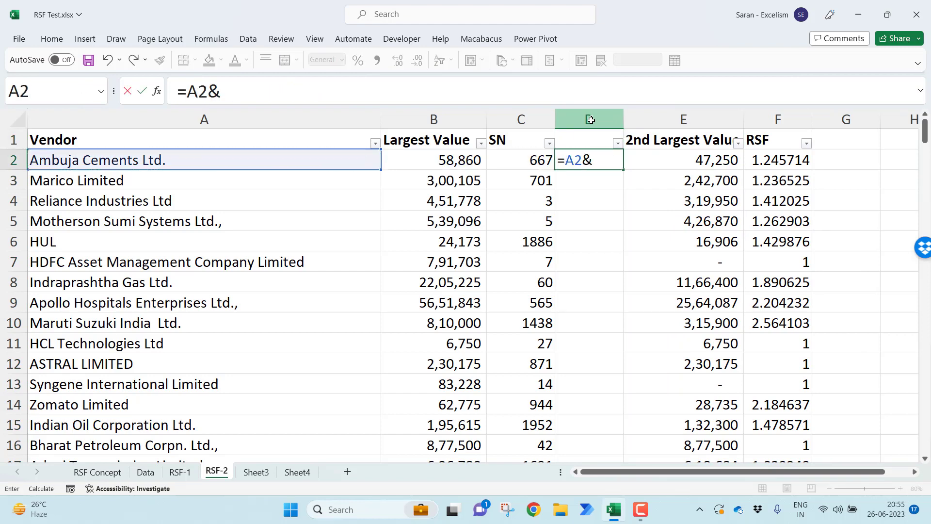
{"action": "key", "text": "Left"}
{"action": "key", "text": "Left"}
{"action": "key", "text": "Escape"}
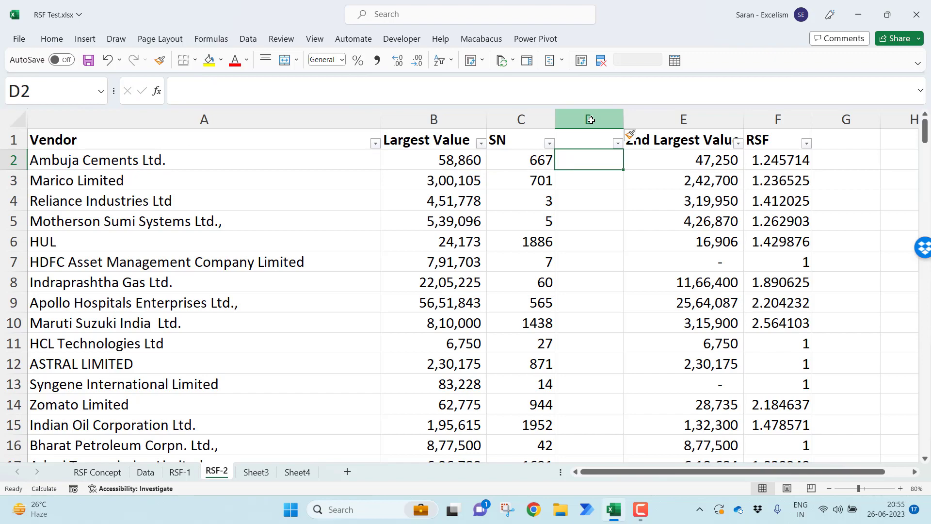
Review the SN, Particulars, Value and Values Except Largest columns on the Data sheet
{"action": "key", "text": "ctrl+Page_Up"}
{"action": "key", "text": "ctrl+Page_Up"}
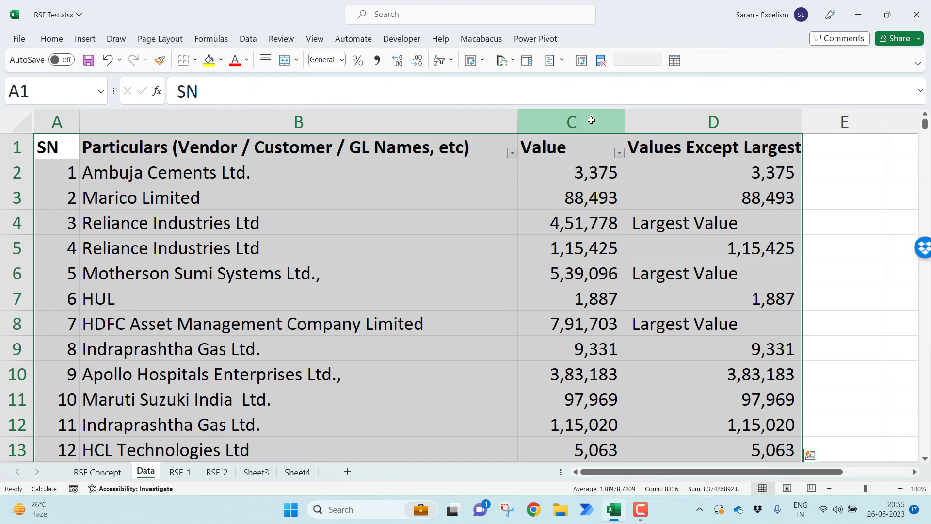
{"action": "key", "text": "Right"}
{"action": "key", "text": "Right"}
{"action": "key", "text": "Right"}
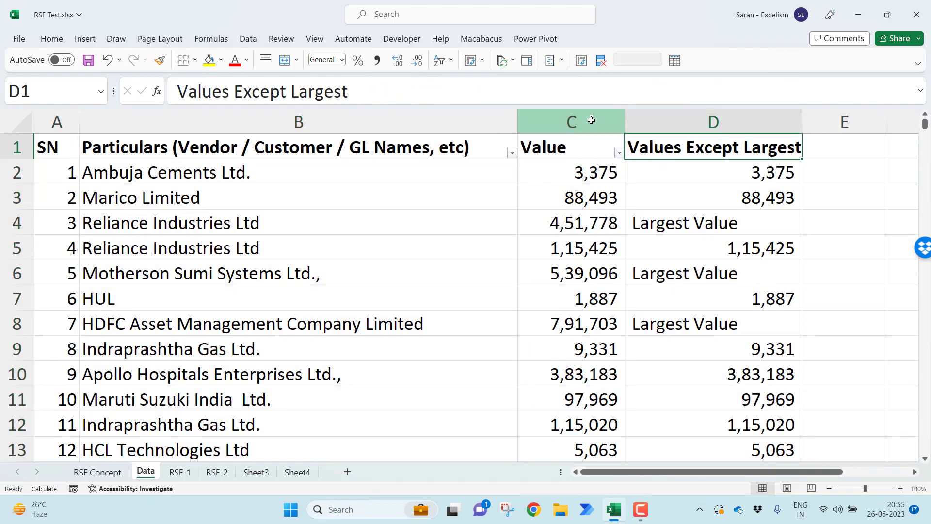
{"action": "key", "text": "Down"}
{"action": "key", "text": "Left"}
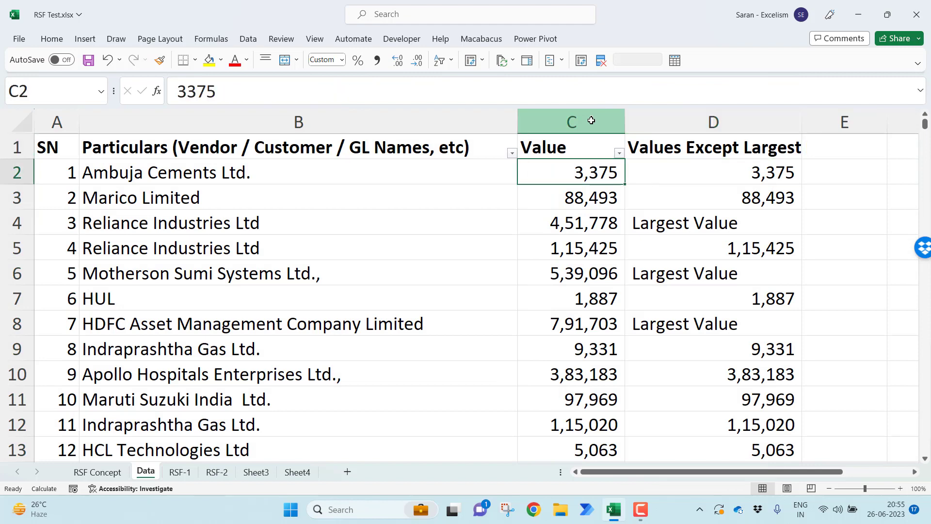
{"action": "key", "text": "Left"}
{"action": "key", "text": "Right"}
{"action": "key", "text": "Right"}
{"action": "key", "text": "Right"}
{"action": "key", "text": "Right"}
{"action": "key", "text": "Left"}
{"action": "key", "text": "Left"}
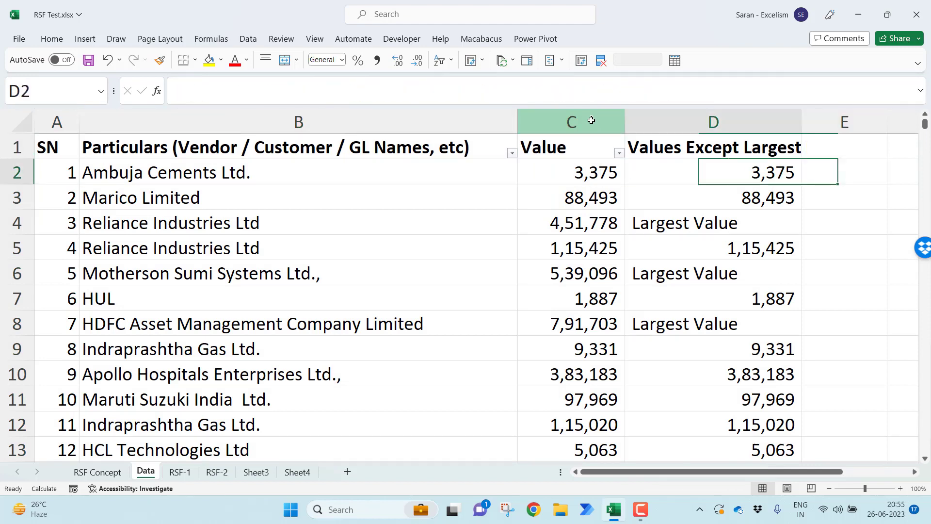
{"action": "key", "text": "Right"}
{"action": "key", "text": "Left"}
{"action": "key", "text": "Left"}
{"action": "key", "text": "Left"}
{"action": "key", "text": "Right"}
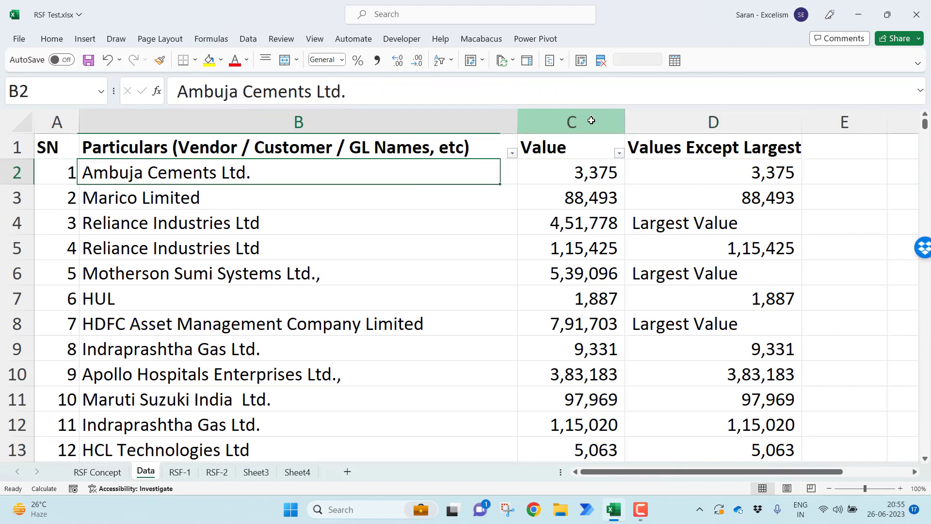
Insert a blank column before the SN column on the Data sheet
{"action": "key", "text": "Left"}
{"action": "key", "text": "ctrl+space"}
{"action": "key", "text": "ctrl+shift+plus"}
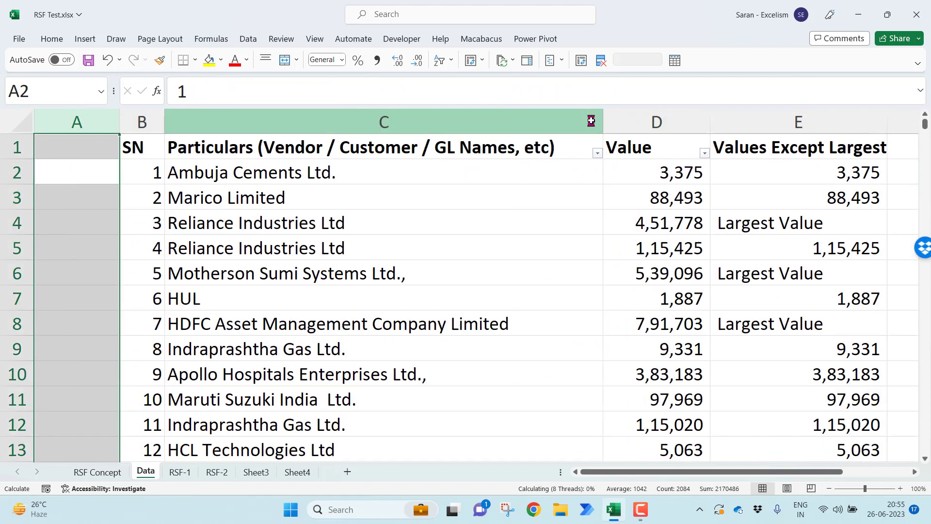
{"action": "key", "text": "Right"}
{"action": "key", "text": "Left"}
{"action": "key", "text": "Right"}
{"action": "key", "text": "Right"}
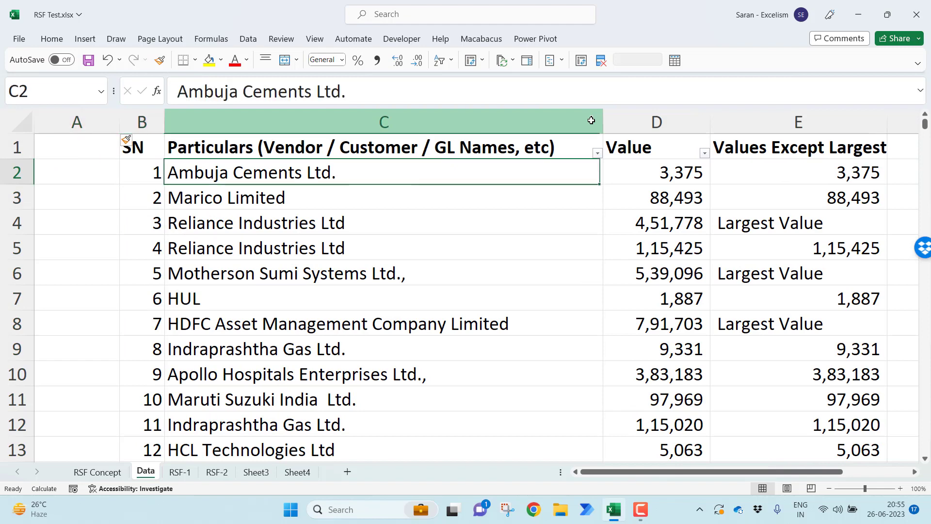
Enter =C2&D2 in cell A2 of the Data sheet to join the vendor name with its value
{"action": "key", "text": "shift+Right"}
{"action": "key", "text": "Left"}
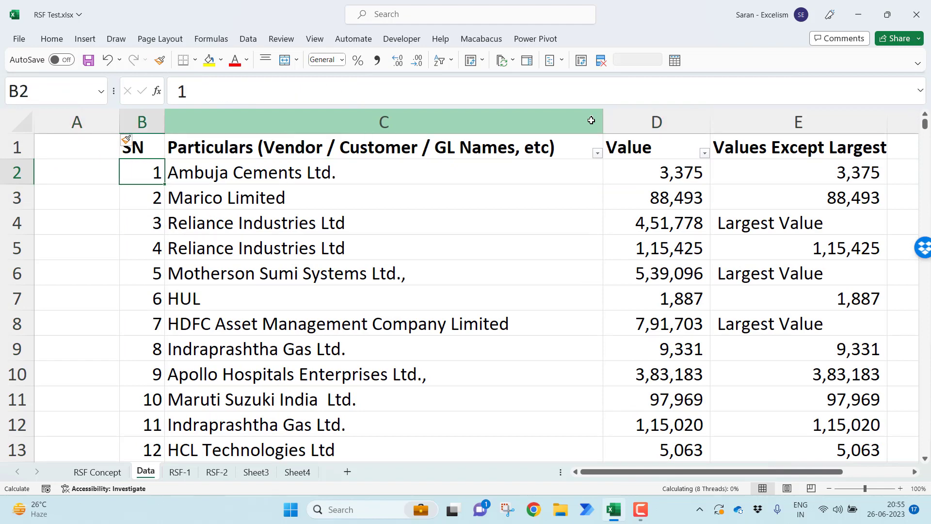
{"action": "key", "text": "Left"}
{"action": "type", "text": "="}
{"action": "key", "text": "Right"}
{"action": "key", "text": "Right"}
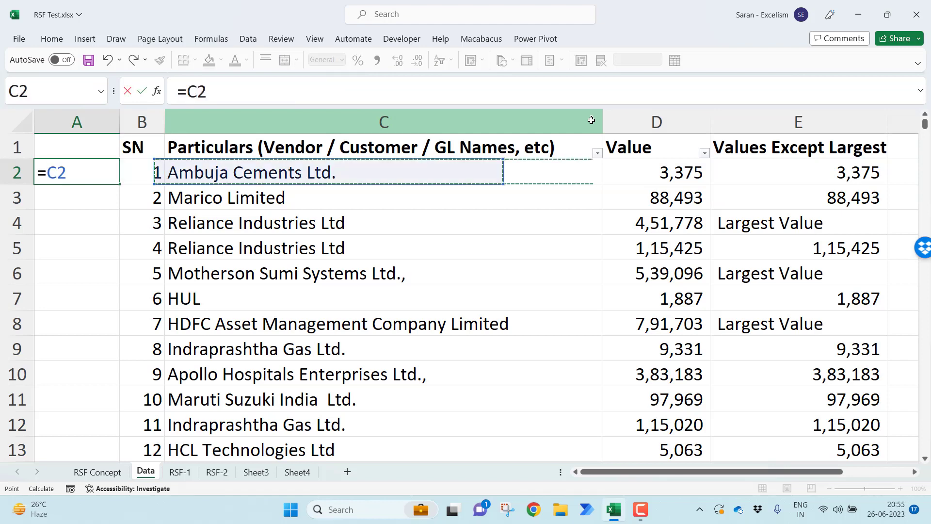
{"action": "type", "text": "&"}
{"action": "key", "text": "Right"}
{"action": "key", "text": "Right"}
{"action": "key", "text": "Right"}
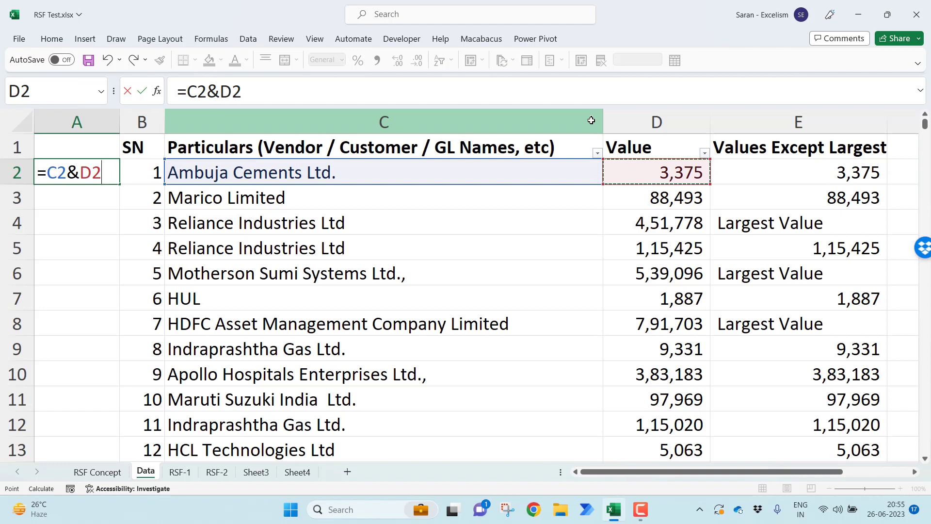
{"action": "key", "text": "Return"}
{"action": "key", "text": "Return"}
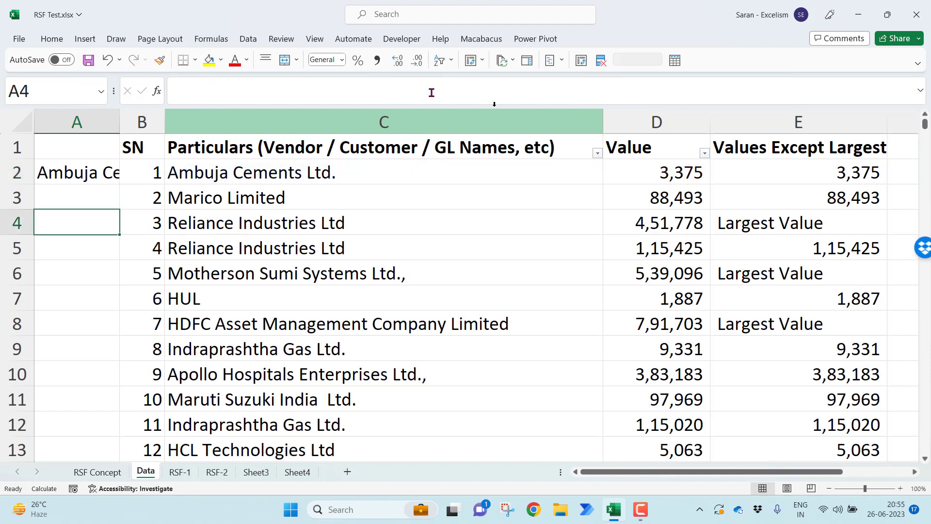
Copy the A2 formula down column A of the Data sheet to the last data row, 2084
{"action": "left_click", "coordinate": [91, 175]}
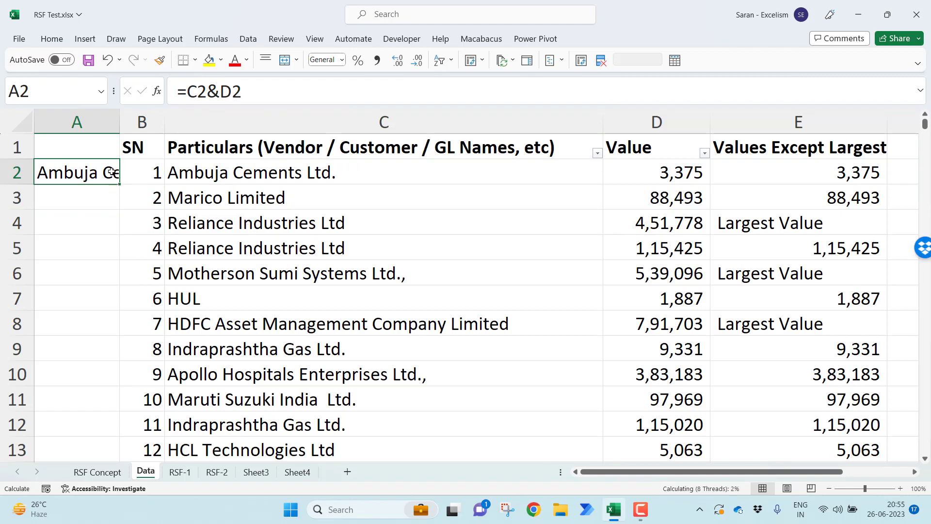
{"action": "key", "text": "ctrl+c"}
{"action": "key", "text": "Right"}
{"action": "key", "text": "ctrl+Down"}
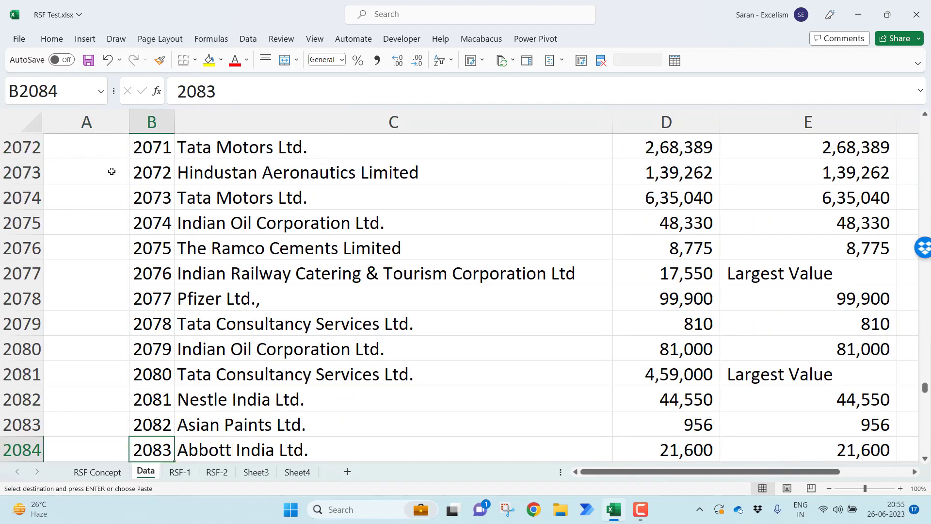
{"action": "key", "text": "Left"}
{"action": "key", "text": "ctrl+shift+Up"}
{"action": "key", "text": "Return"}
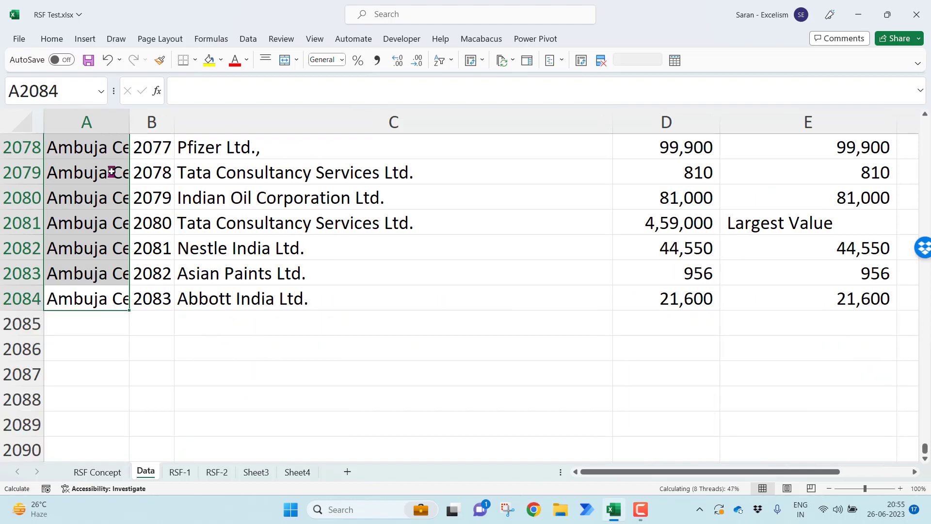
{"action": "key", "text": "Up"}
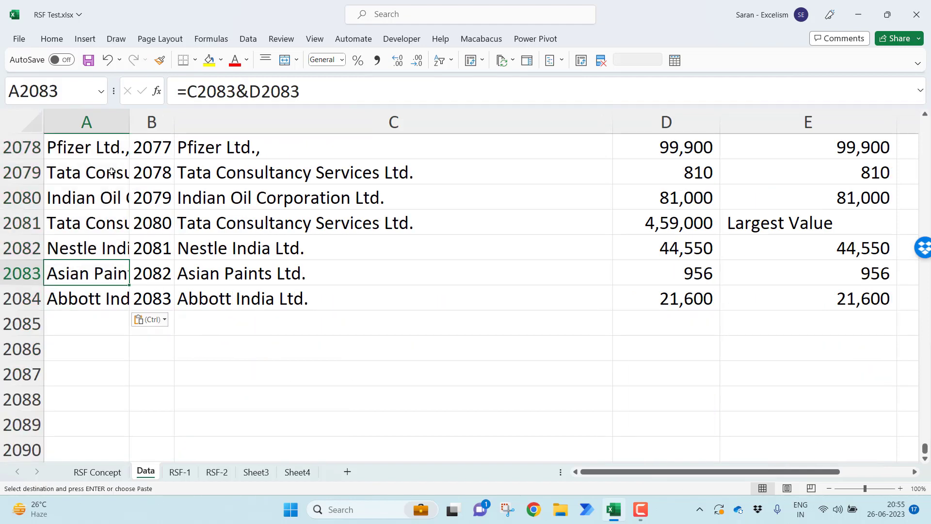
AutoFit the width of the joined vendor-and-value column A on the Data sheet
{"action": "key", "text": "ctrl+Up"}
{"action": "key", "text": "ctrl+space"}
{"action": "key", "text": "alt+h"}
{"action": "key", "text": "o"}
{"action": "key", "text": "i"}
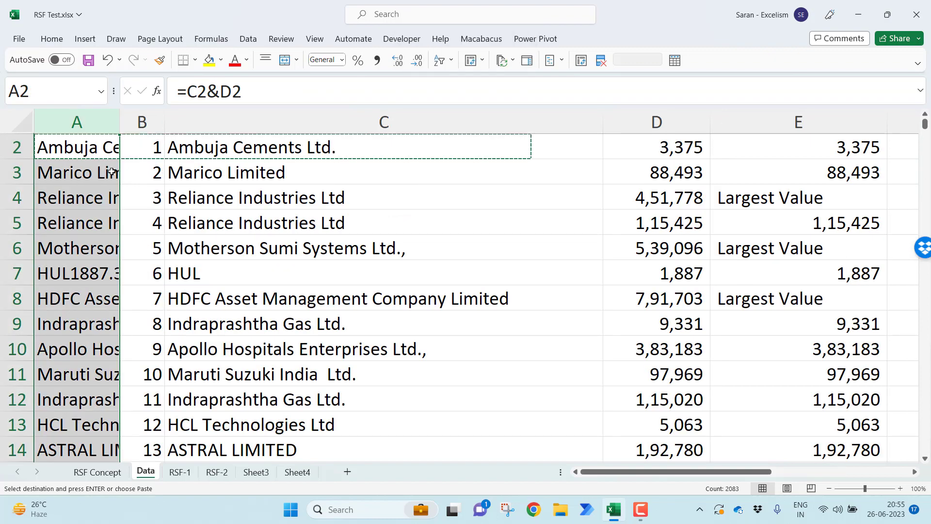
{"action": "key", "text": "Escape"}
{"action": "key", "text": "Up"}
{"action": "key", "text": "Down"}
{"action": "key", "text": "Right"}
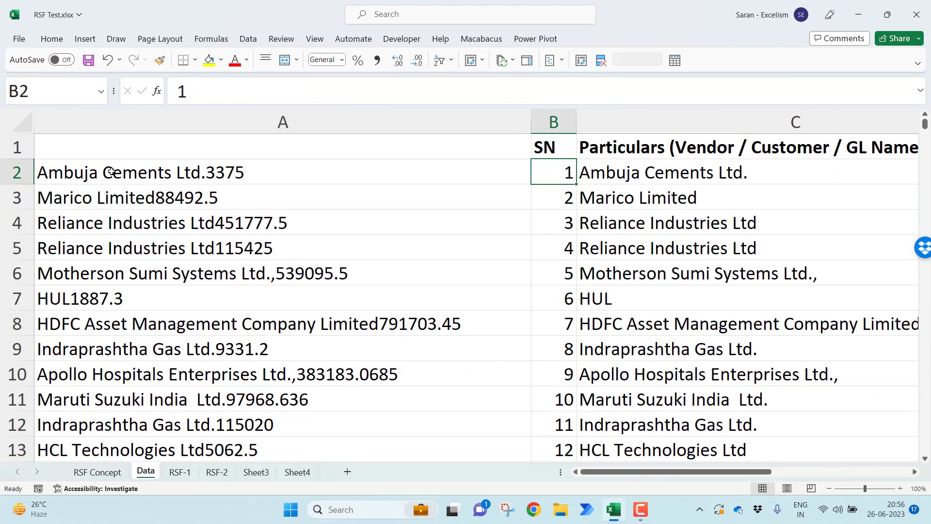
{"action": "key", "text": "Right"}
{"action": "key", "text": "Left"}
{"action": "key", "text": "Left"}
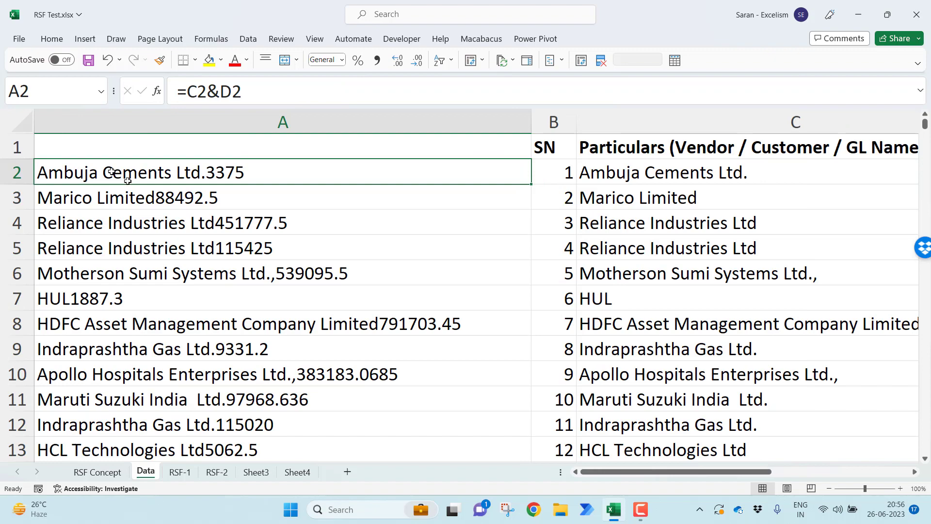
{"action": "left_click", "coordinate": [830, 488]}
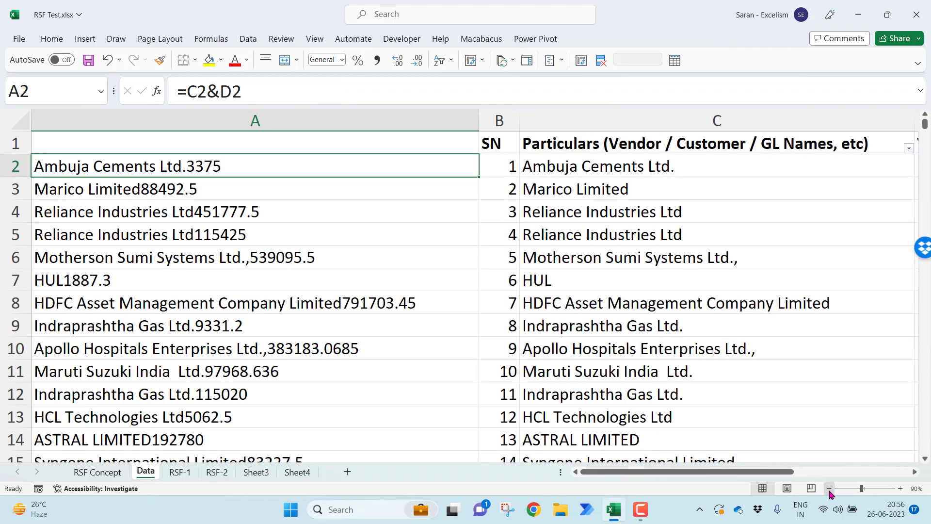
{"action": "left_click", "coordinate": [830, 488]}
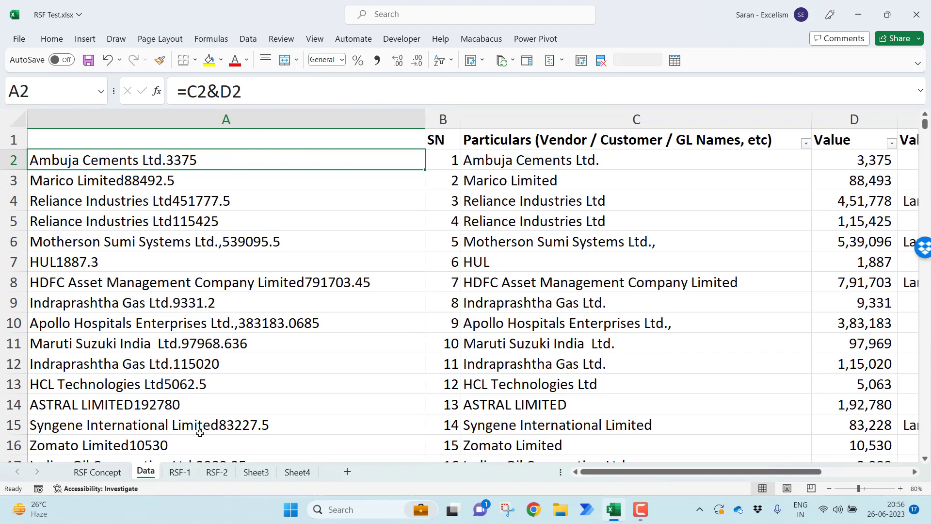
Start a VLOOKUP in cell D2 of the RSF-2 sheet with A2&B2 as the lookup value
{"action": "left_click", "coordinate": [227, 477]}
{"action": "key", "text": "F2"}
{"action": "type", "text": "=vloo"}
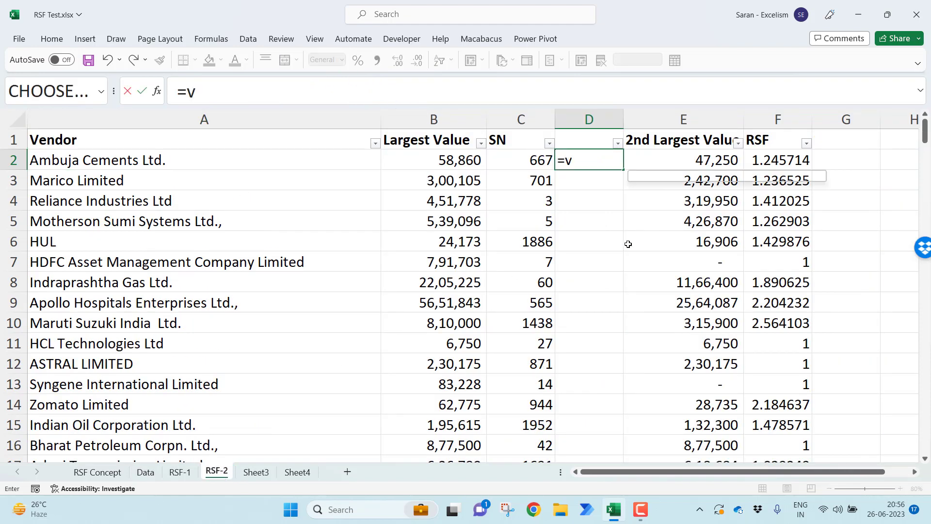
{"action": "key", "text": "Tab"}
{"action": "key", "text": "Left"}
{"action": "key", "text": "Left"}
{"action": "key", "text": "Left"}
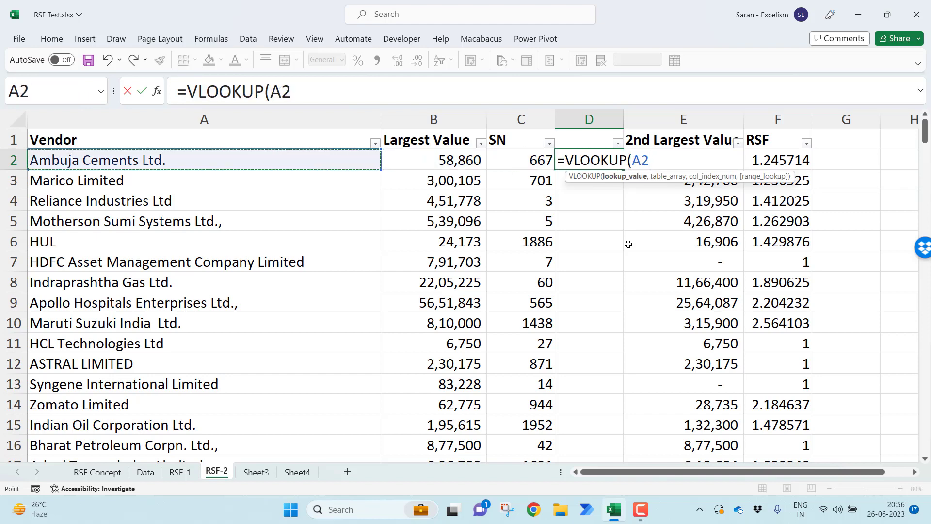
{"action": "type", "text": "&"}
{"action": "key", "text": "Left"}
{"action": "key", "text": "Left"}
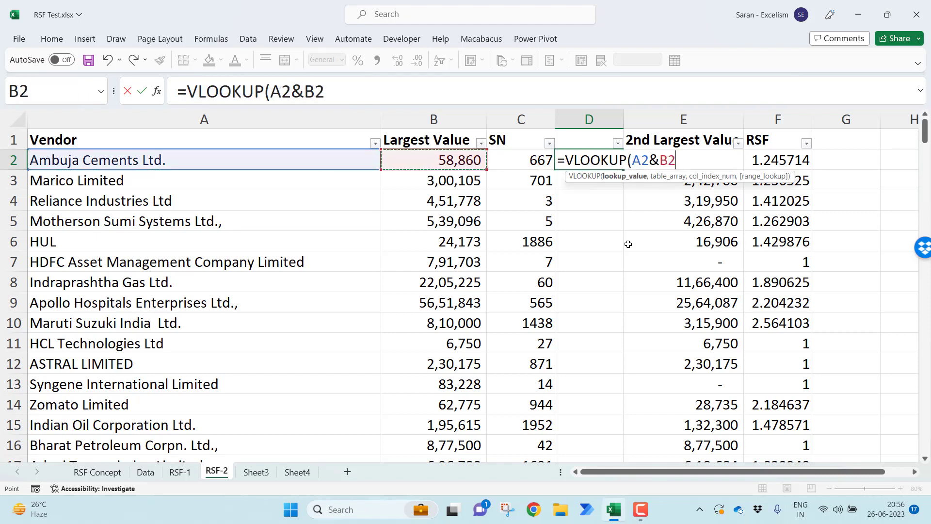
Complete the formula as =VLOOKUP(A2&B2,Data!A:B,2,0) and fill it down column D of RSF-2
{"action": "type", "text": ","}
{"action": "left_click", "coordinate": [144, 478]}
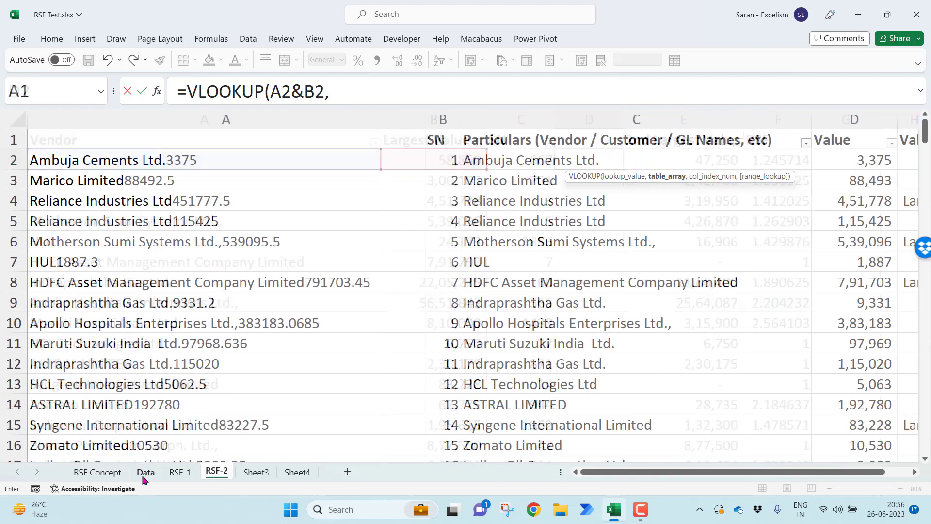
{"action": "left_click", "coordinate": [226, 128]}
{"action": "left_click_drag", "start_coordinate": [227, 128], "coordinate": [442, 104]}
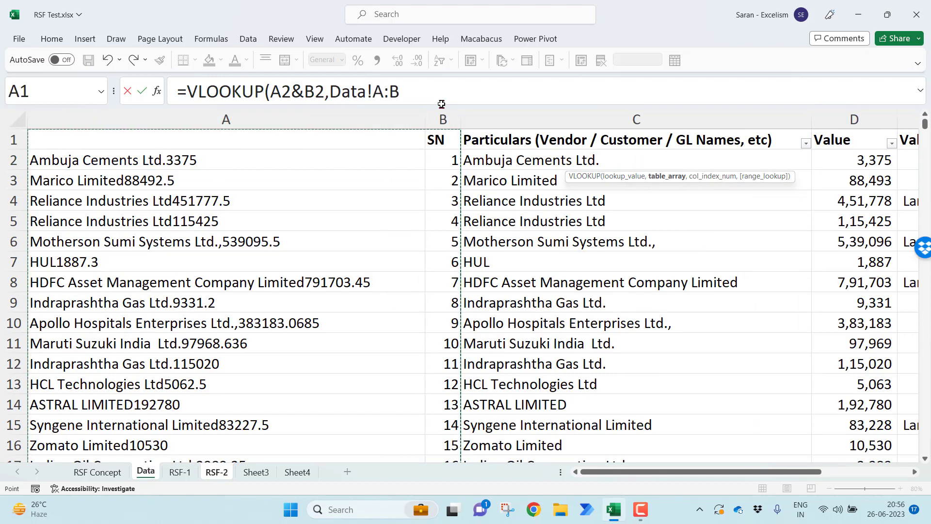
{"action": "type", "text": ",2"}
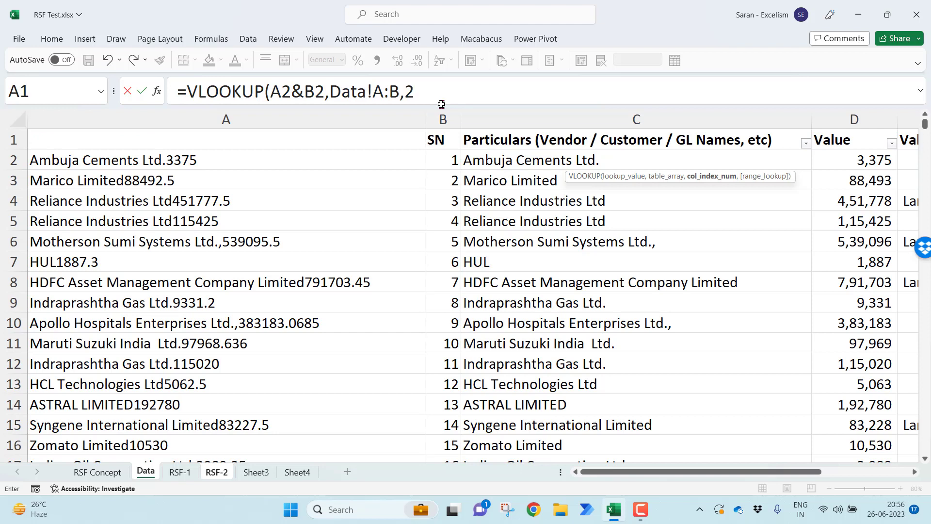
{"action": "type", "text": ",0)"}
{"action": "key", "text": "Return"}
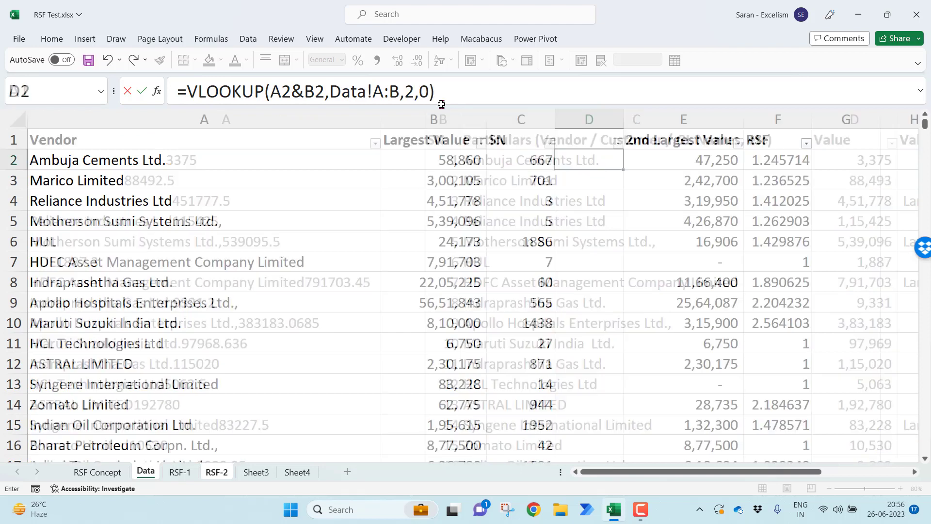
{"action": "left_click", "coordinate": [610, 161]}
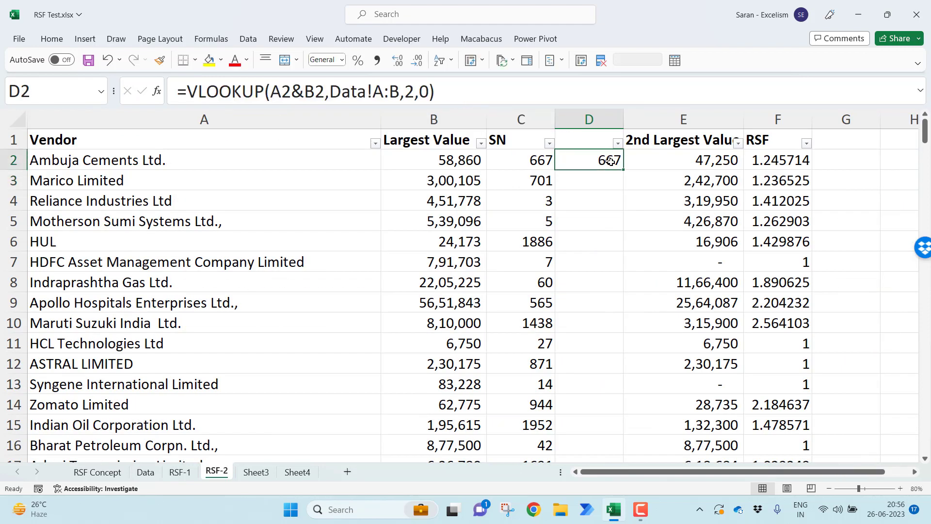
{"action": "double_click", "coordinate": [624, 169]}
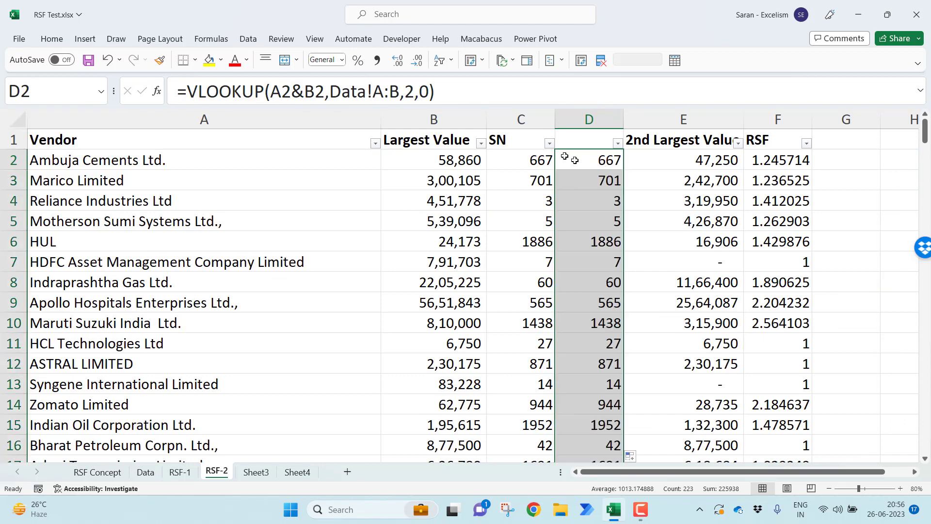
Rename the SN header in C1 of RSF-2 as SN-XLOOKUP() and AutoFit column C
{"action": "left_click", "coordinate": [523, 140]}
{"action": "double_click", "coordinate": [523, 139]}
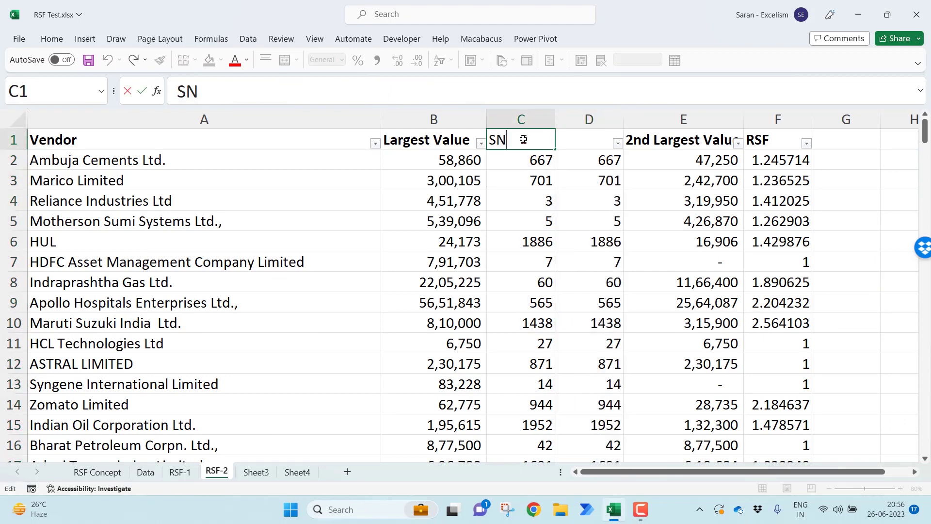
{"action": "type", "text": "-XLOOKUP"}
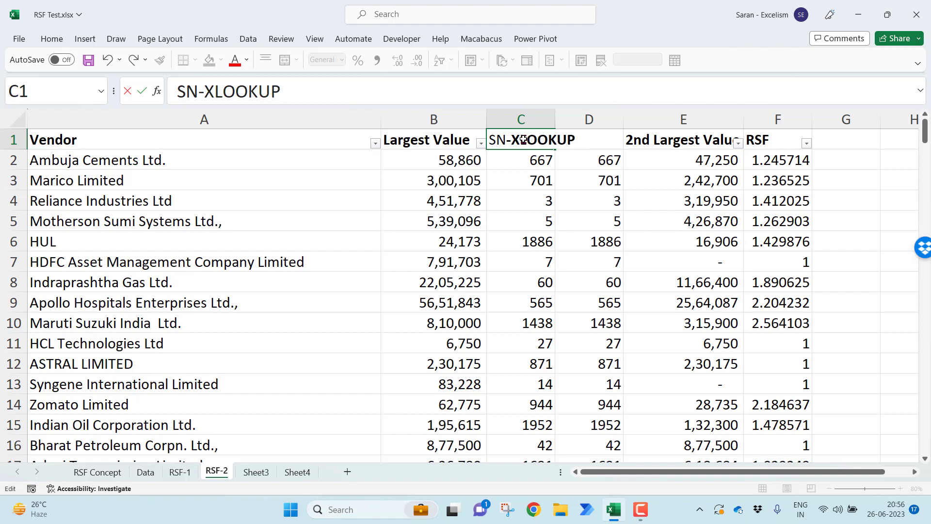
{"action": "type", "text": "()"}
{"action": "key", "text": "ctrl+Return"}
{"action": "key", "text": "alt+h"}
{"action": "key", "text": "o"}
{"action": "key", "text": "i"}
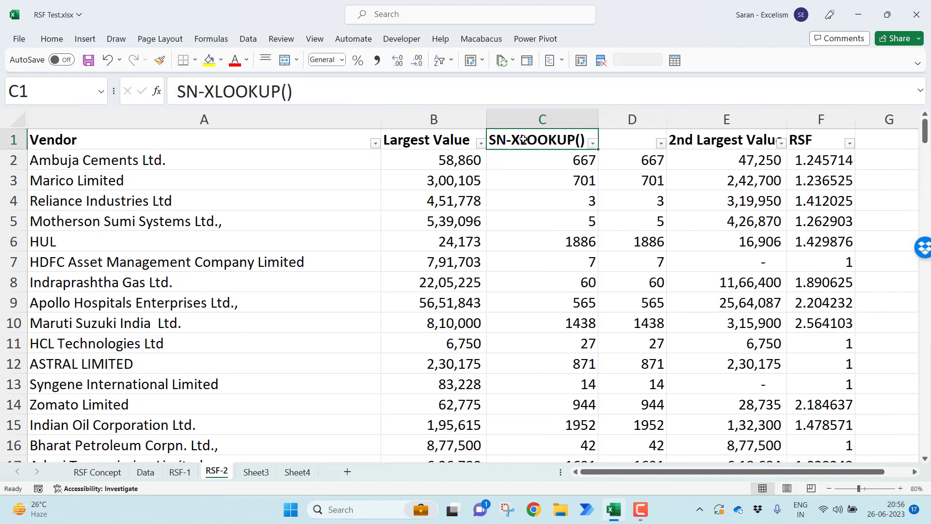
Copy the C1 header into the blank header cell D1 and AutoFit column D
{"action": "key", "text": "ctrl+c"}
{"action": "key", "text": "Right"}
{"action": "key", "text": "ctrl+v"}
{"action": "key", "text": "Escape"}
{"action": "key", "text": "alt+h"}
{"action": "key", "text": "o"}
{"action": "key", "text": "i"}
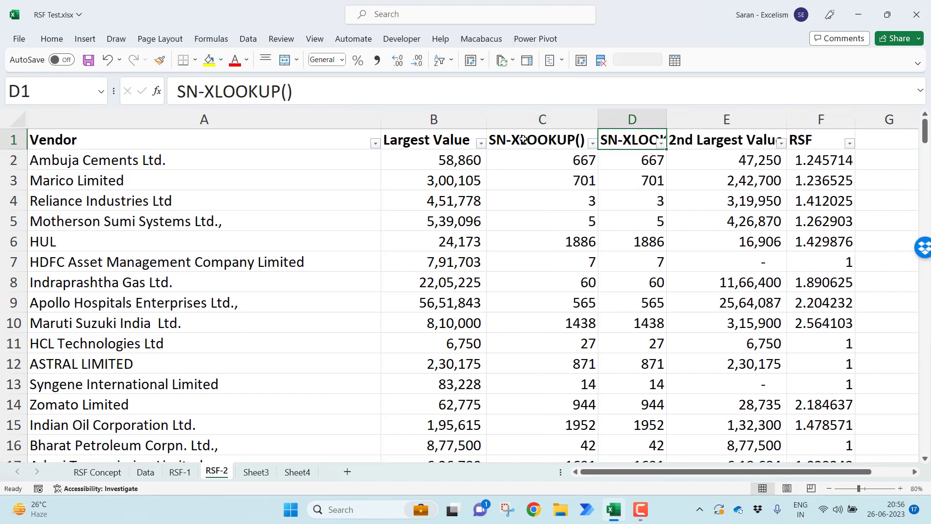
Change the header in D1 of RSF-2 to SN-VLOOKUP()
{"action": "key", "text": "F2"}
{"action": "key", "text": "Left"}
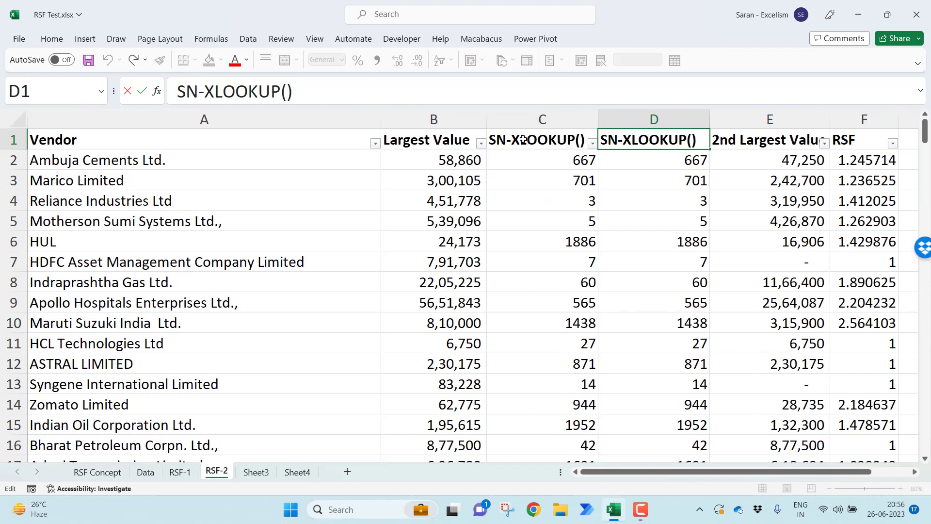
{"action": "key", "text": "shift+Left"}
{"action": "type", "text": "V"}
{"action": "key", "text": "Return"}
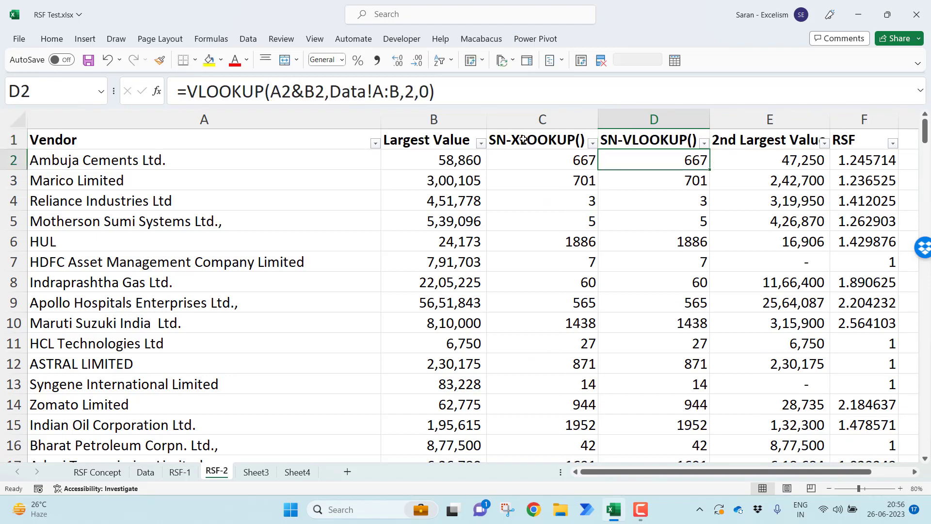
Enter the bold header "Column for VLOOKUP() Example" in cell A1 of the Data sheet
{"action": "key", "text": "ctrl+Page_Up"}
{"action": "key", "text": "Left"}
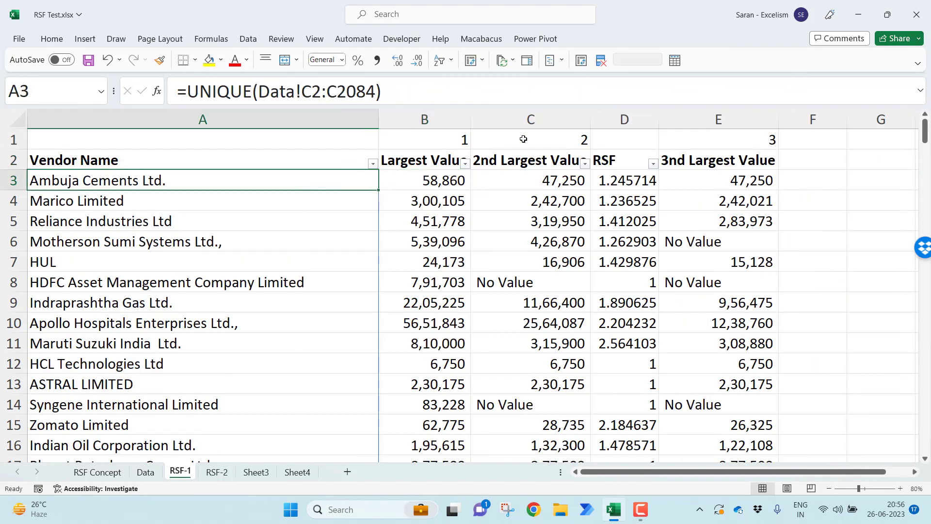
{"action": "key", "text": "ctrl+Page_Up"}
{"action": "key", "text": "Up"}
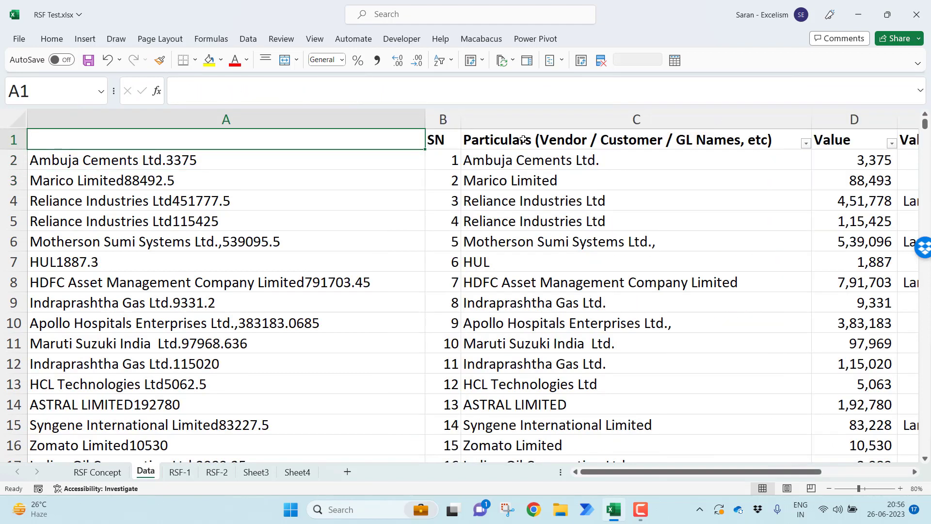
{"action": "type", "text": "Column"}
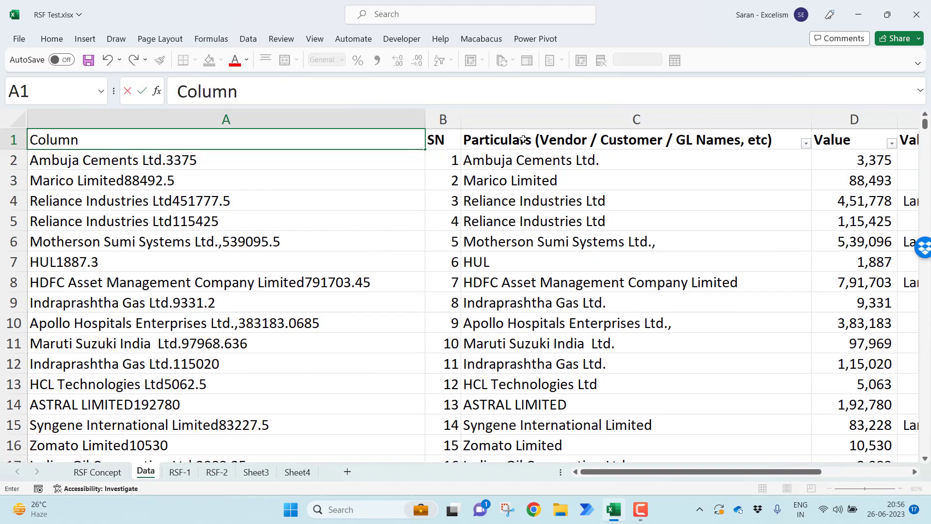
{"action": "type", "text": " for VLOOKUP() Example"}
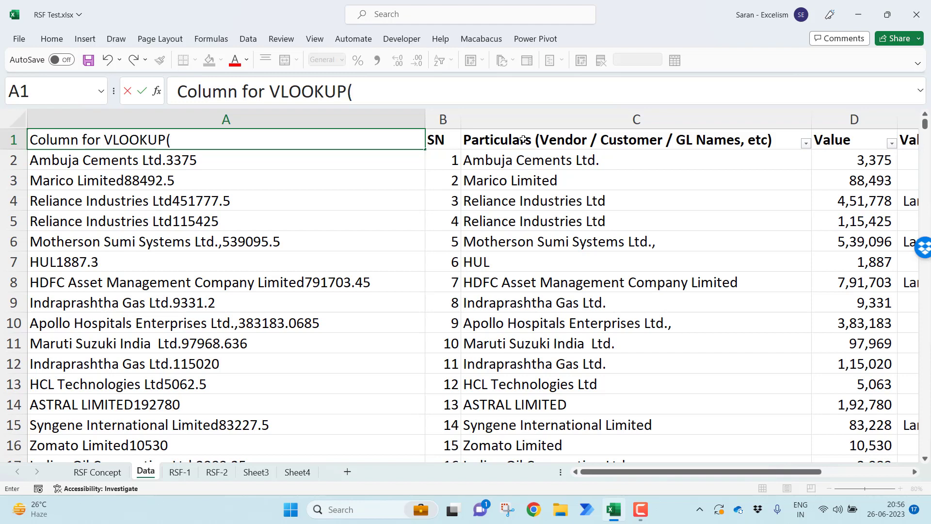
{"action": "key", "text": "ctrl+Return"}
{"action": "key", "text": "ctrl+b"}
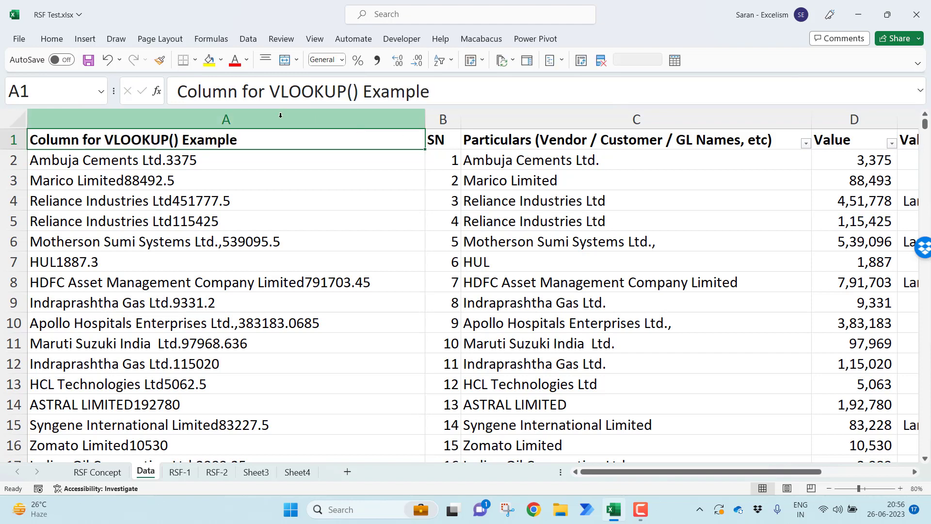
Hide helper column A on the Data sheet
{"action": "left_click", "coordinate": [322, 124]}
{"action": "key", "text": "ctrl+0"}
{"action": "left_click", "coordinate": [183, 289]}
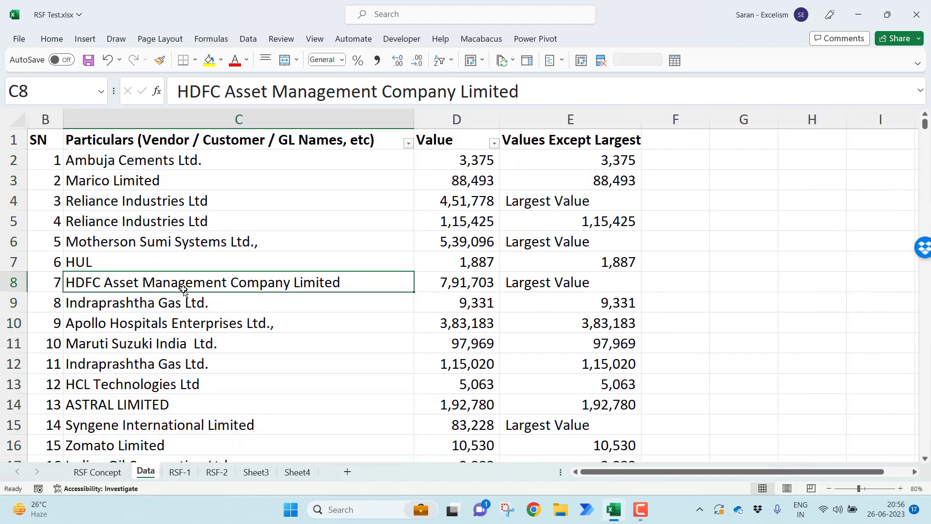